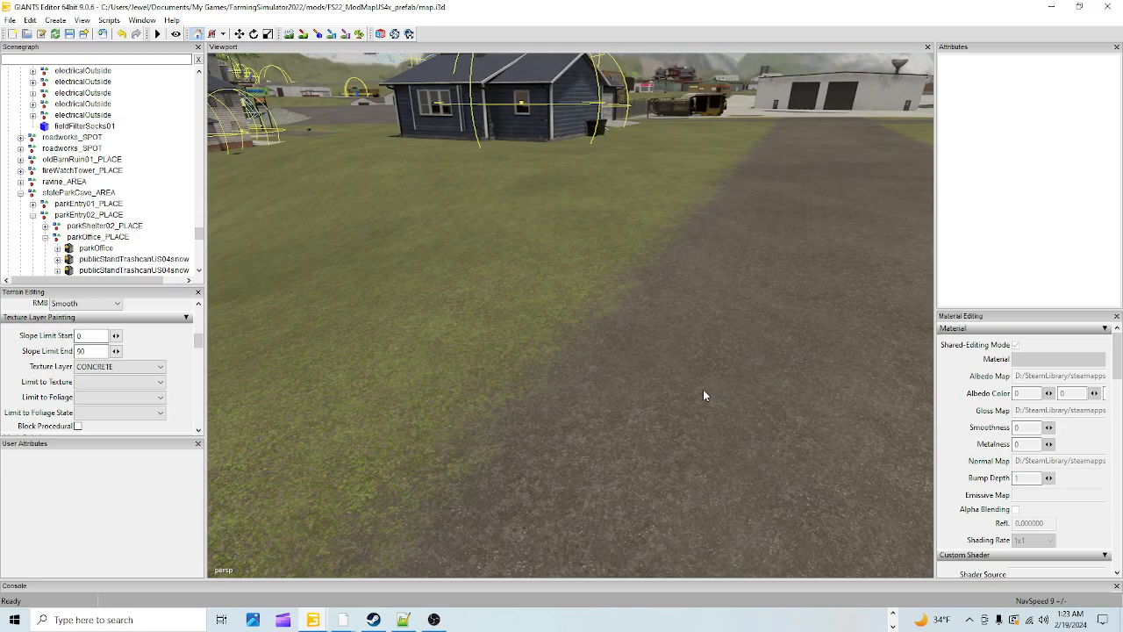
Examine the dirt road, the surrounding grassland and the houses along it as a possible building site.
key(w)
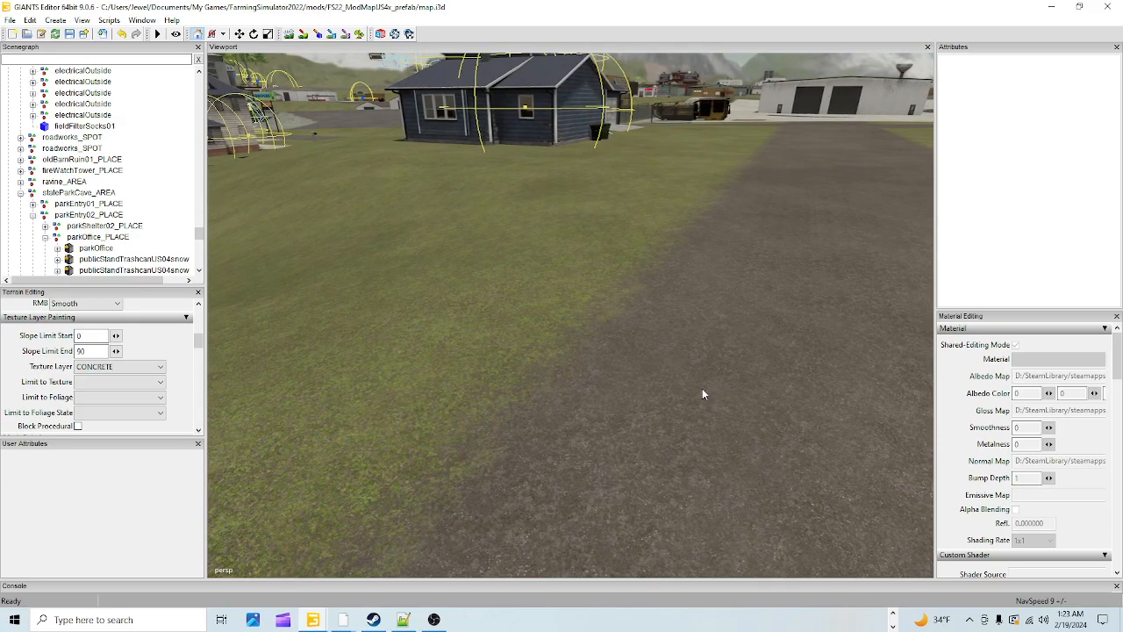
right_drag(715, 400, 717, 391)
right_drag(614, 207, 602, 402)
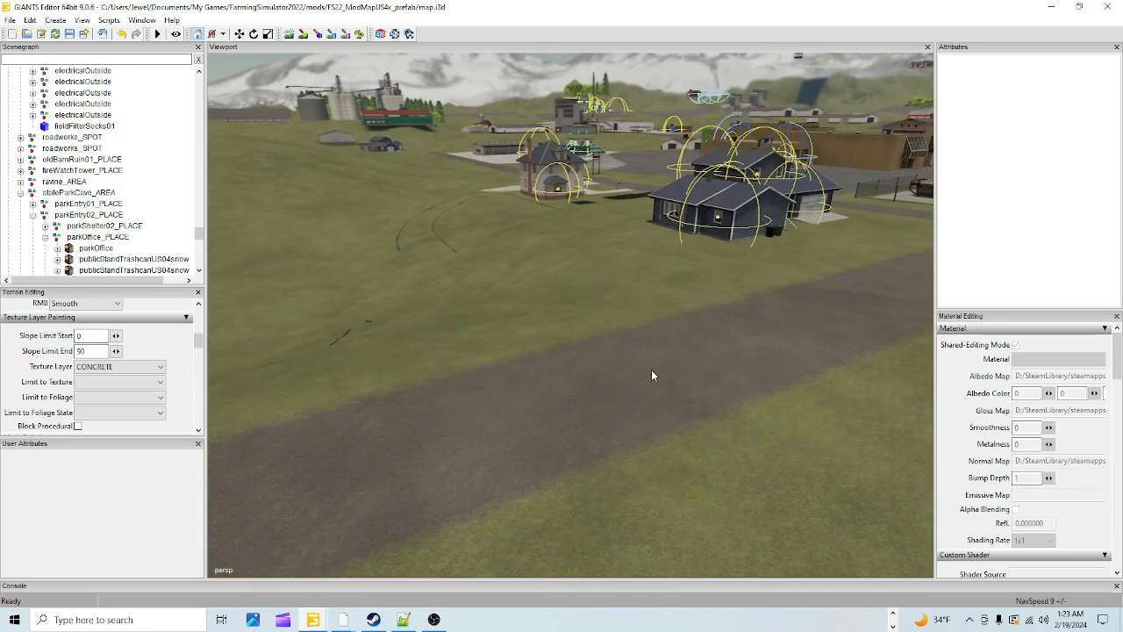
right_drag(797, 345, 701, 344)
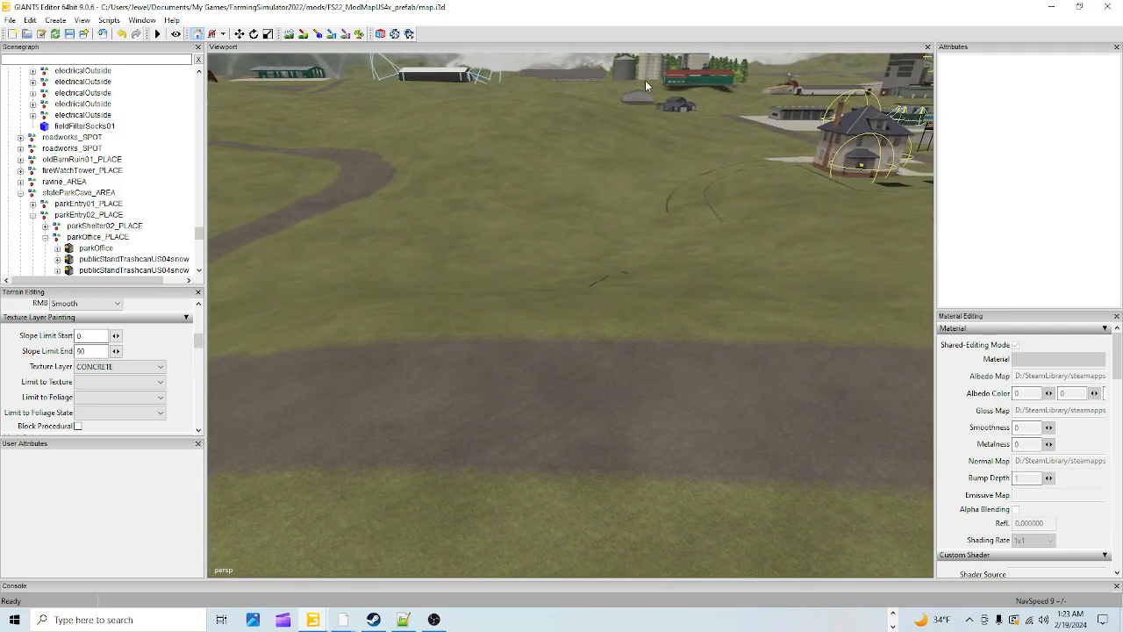
right_drag(567, 431, 410, 317)
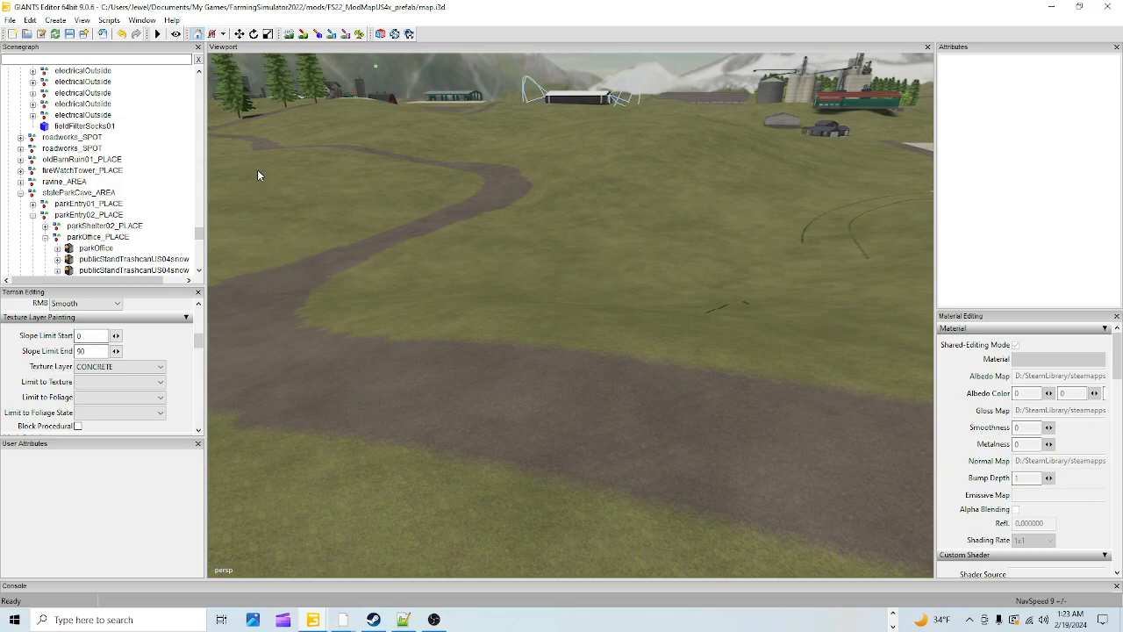
right_drag(711, 496, 637, 487)
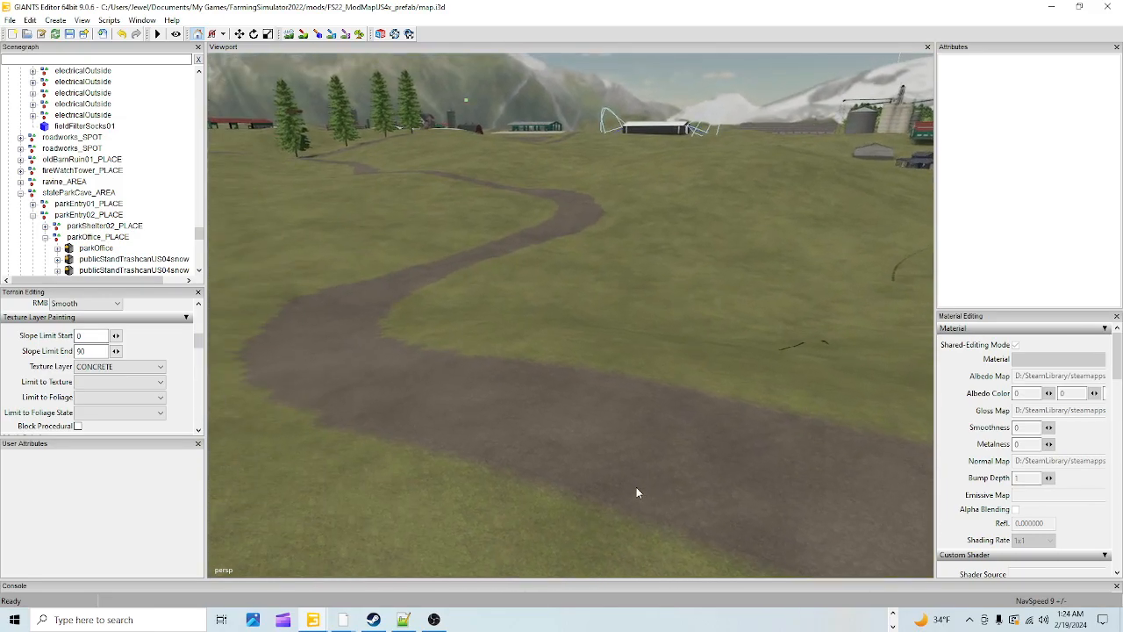
right_drag(638, 440, 765, 463)
right_drag(625, 383, 551, 385)
right_drag(603, 339, 567, 174)
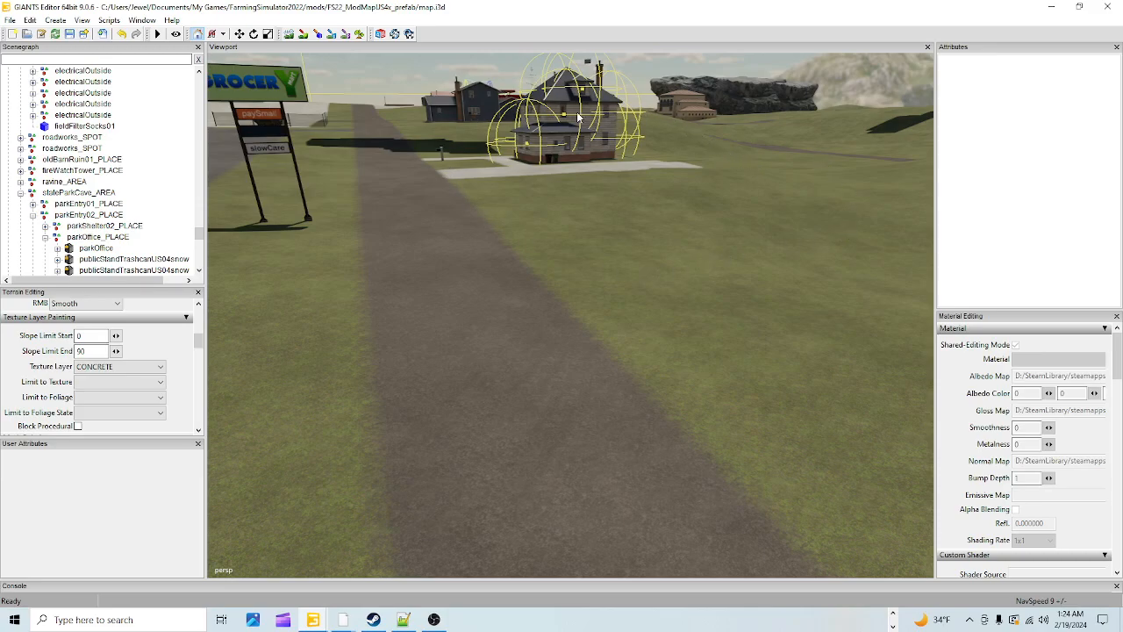
right_drag(571, 410, 591, 350)
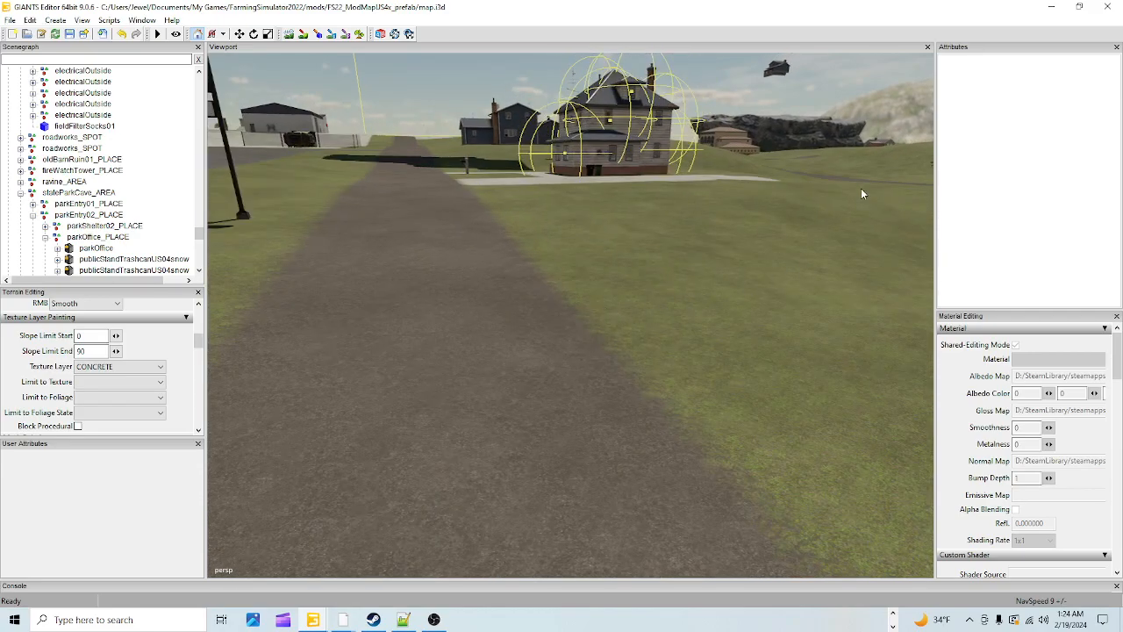
right_drag(641, 136, 538, 354)
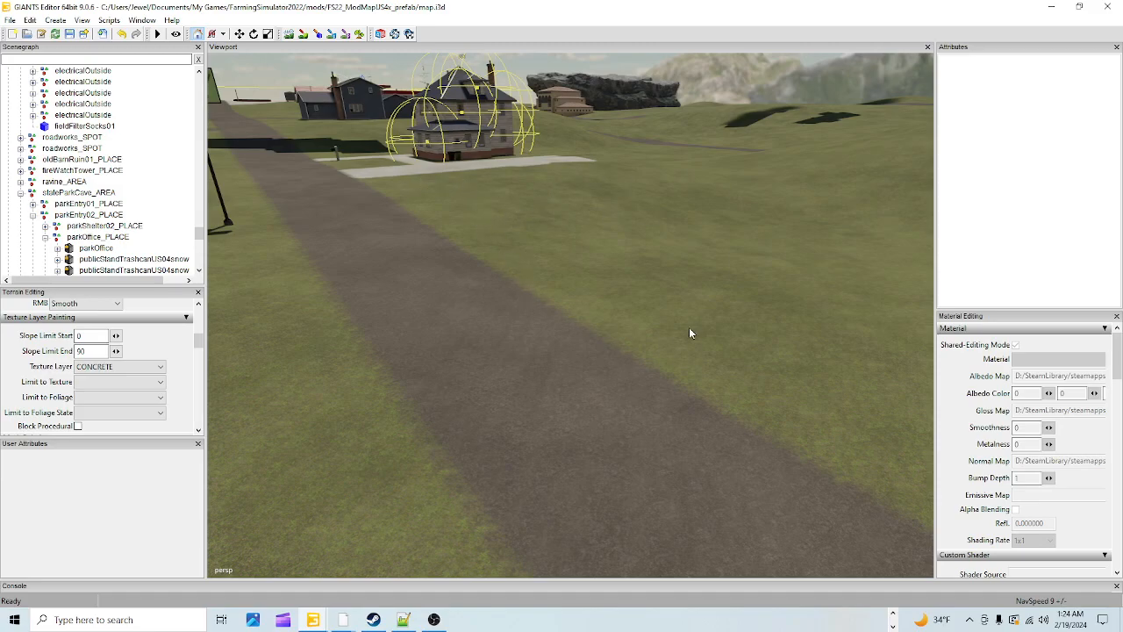
right_drag(612, 368, 534, 444)
right_drag(617, 421, 537, 392)
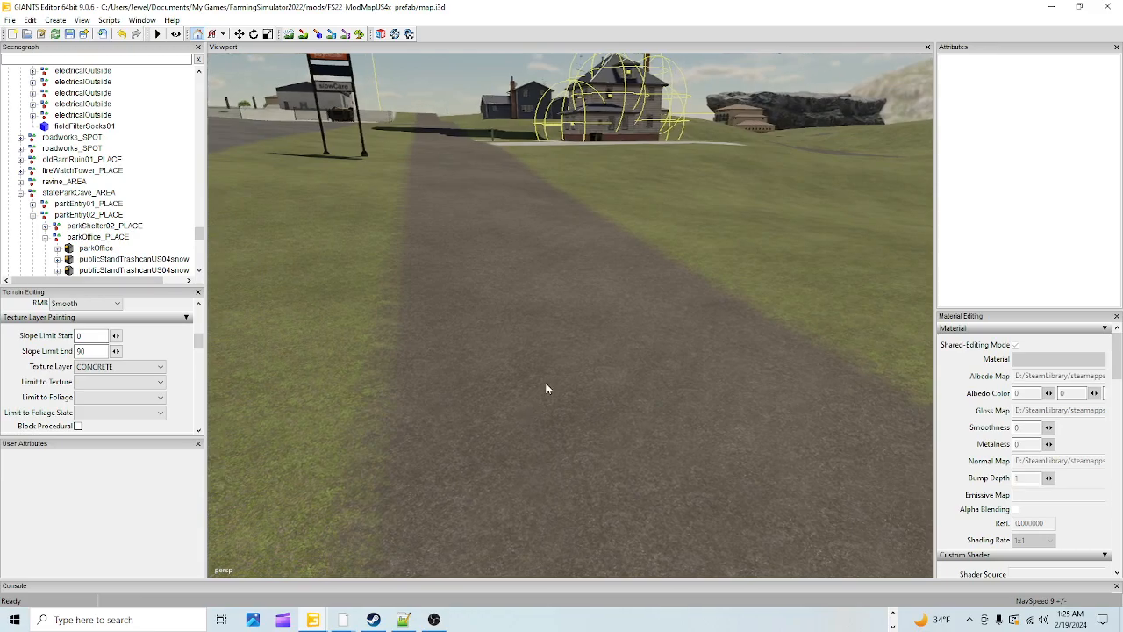
Set the terrain sculpting brush's primary action to Replace and pick the road's height, 46.506, as the replace value.
click(288, 35)
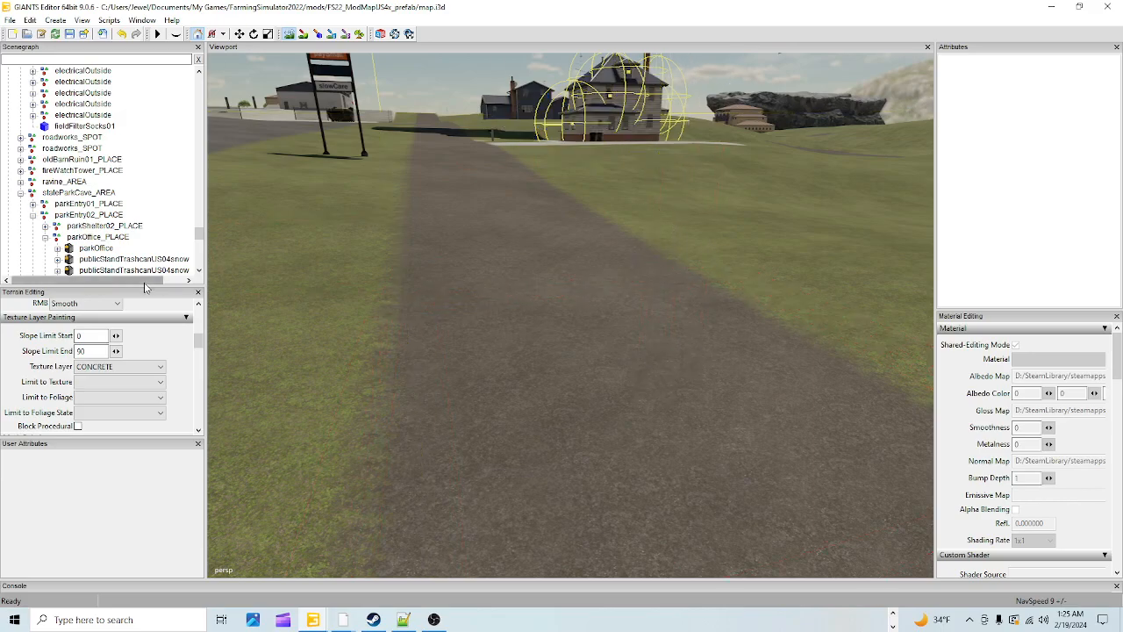
scroll(154, 356, up, 3)
click(108, 388)
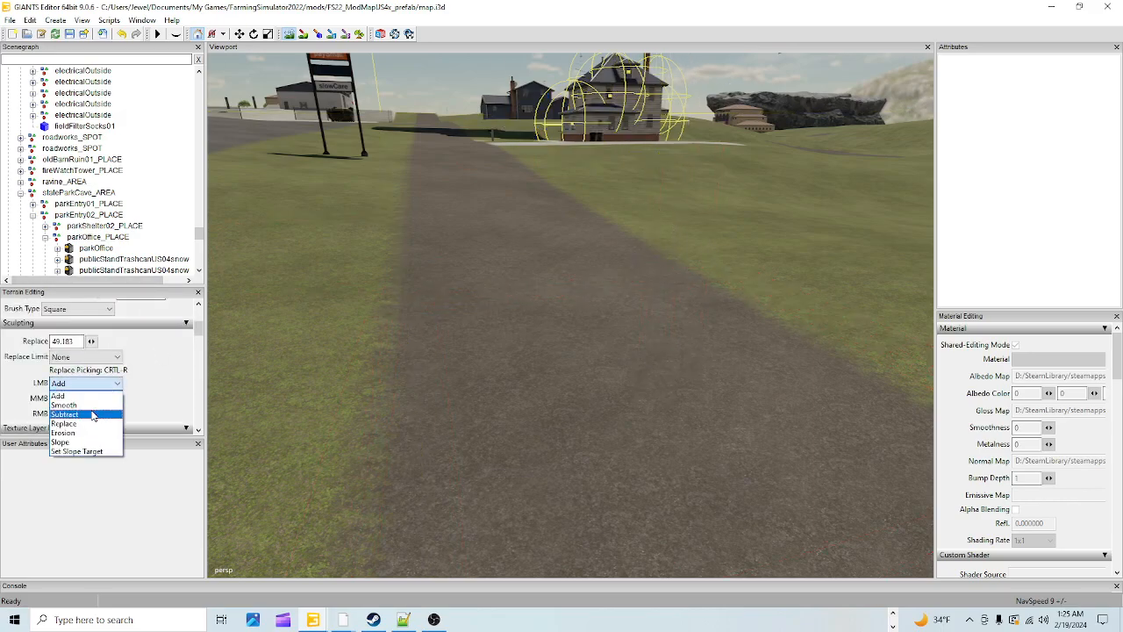
click(96, 430)
scroll(154, 395, up, 3)
scroll(153, 396, down, 2)
click(90, 313)
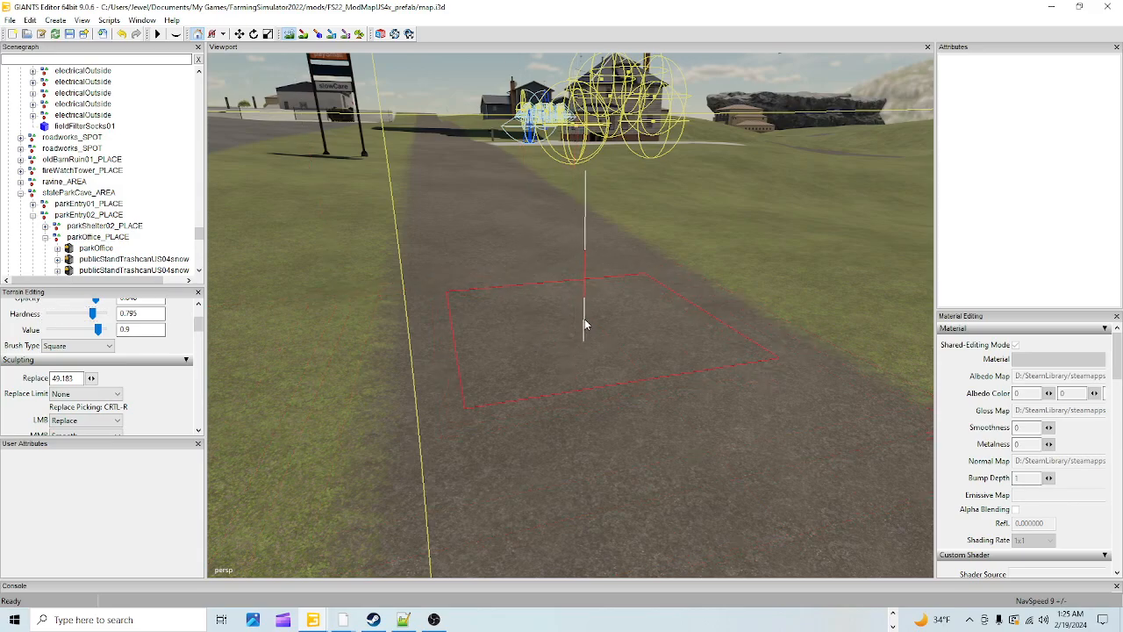
key(ctrl+r)
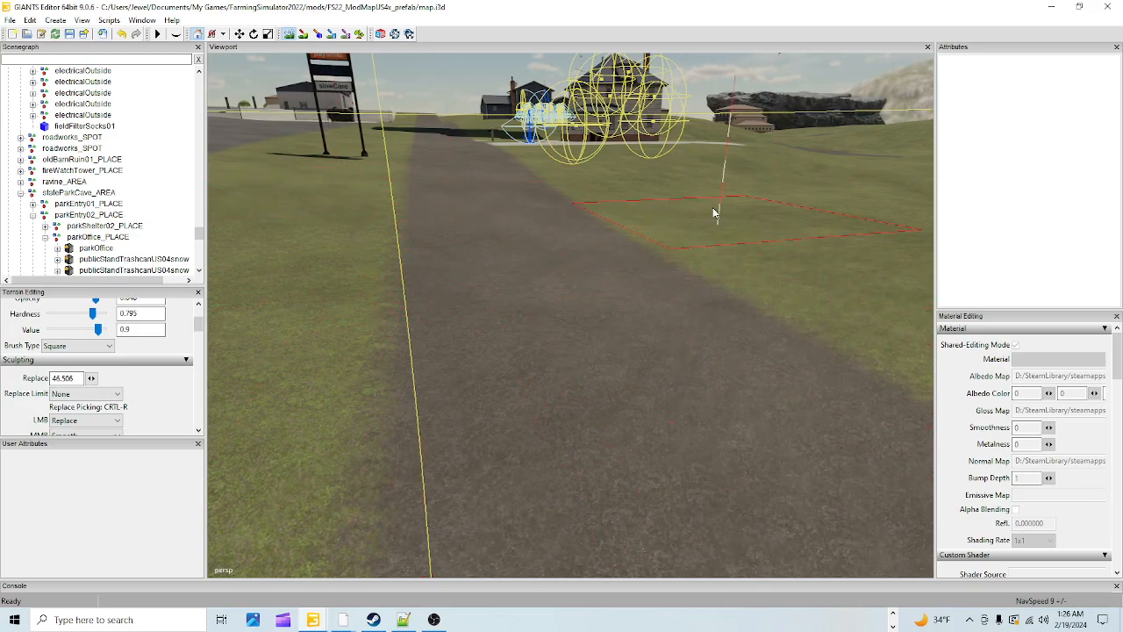
click(176, 34)
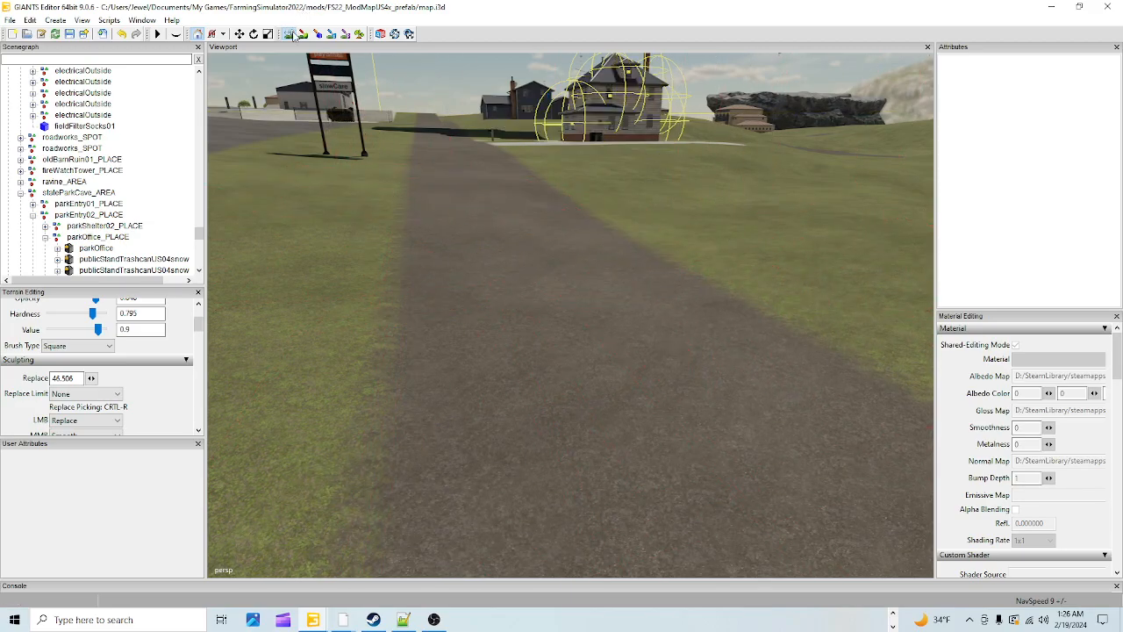
Examine the road's slope and the empty grass plot beside it near the existing farmhouse.
alt+drag(588, 413, 668, 387)
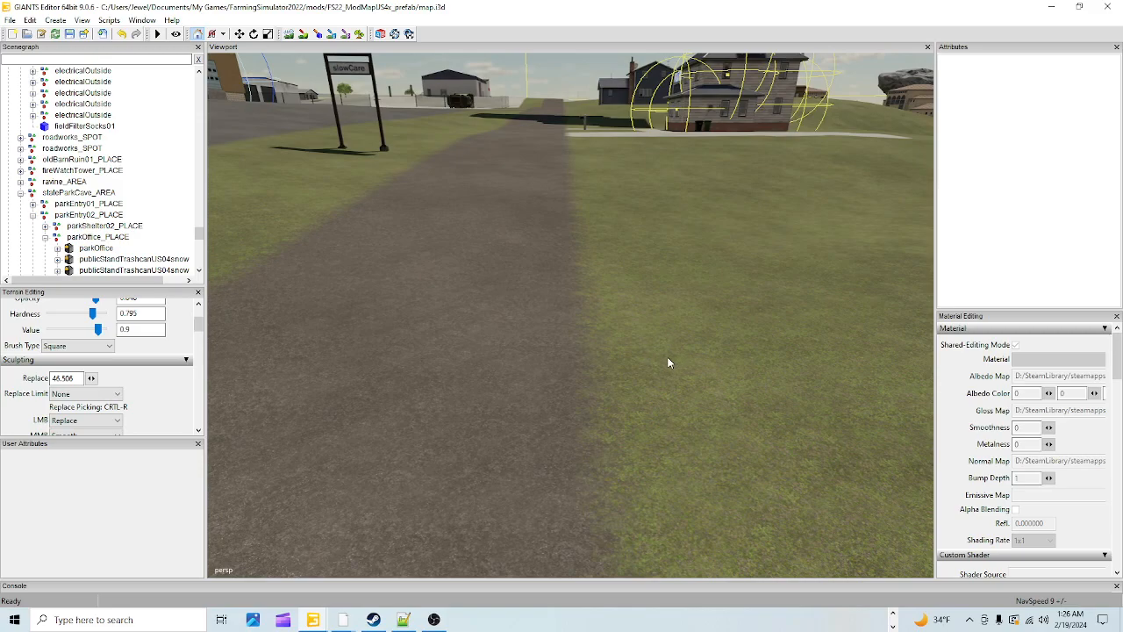
scroll(544, 375, up, 5)
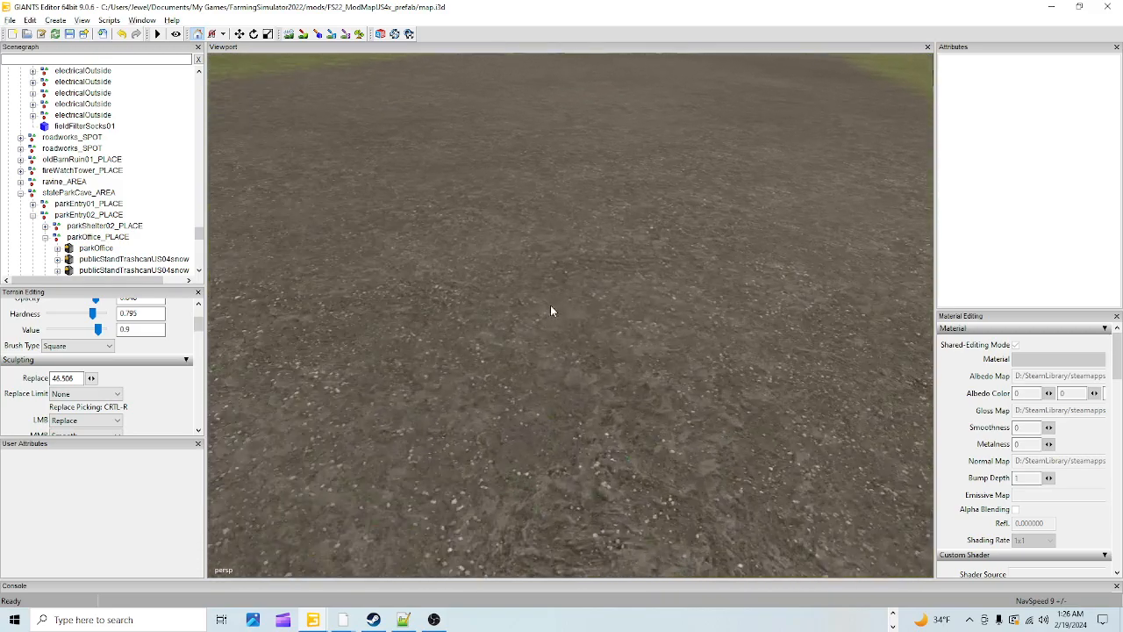
alt+drag(617, 228, 768, 340)
alt+drag(806, 307, 751, 393)
alt+drag(682, 379, 555, 376)
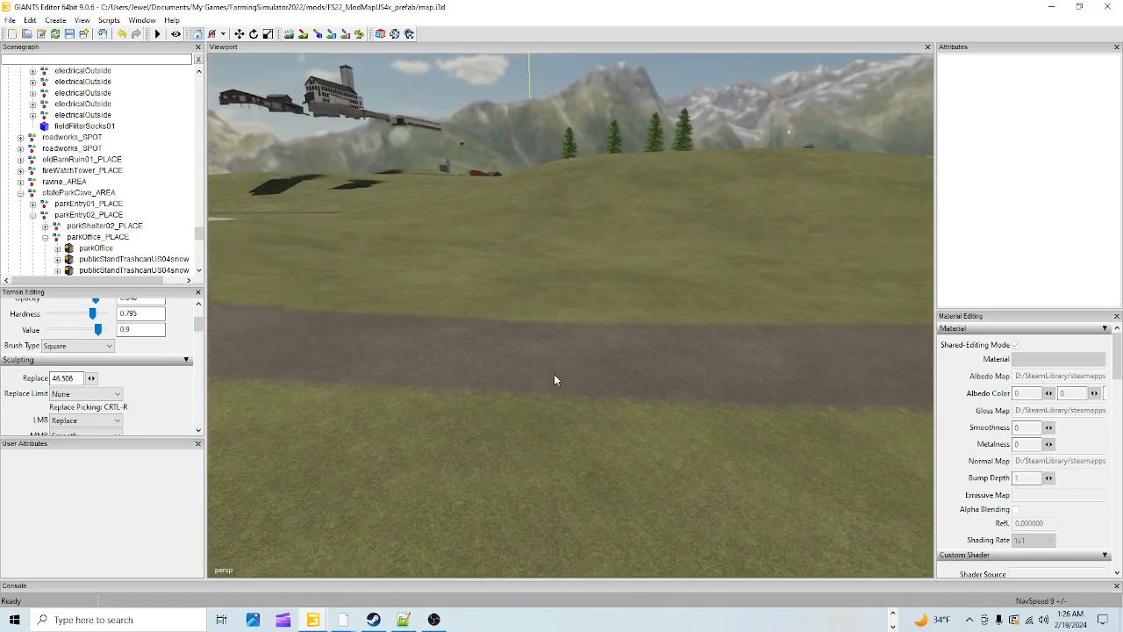
click(289, 33)
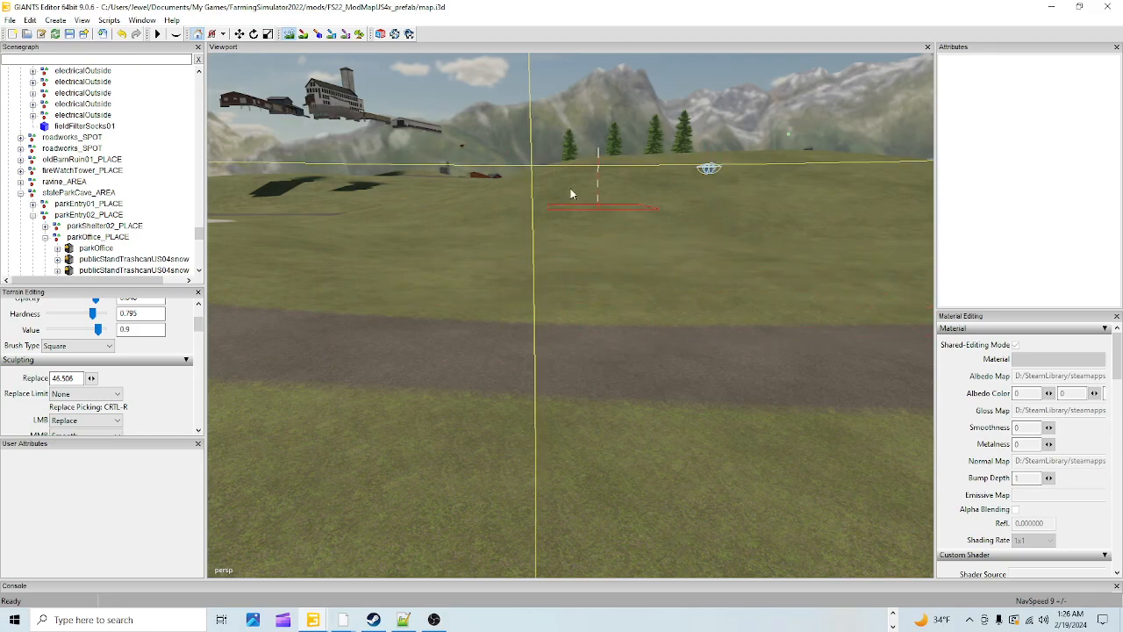
right_drag(763, 491, 638, 416)
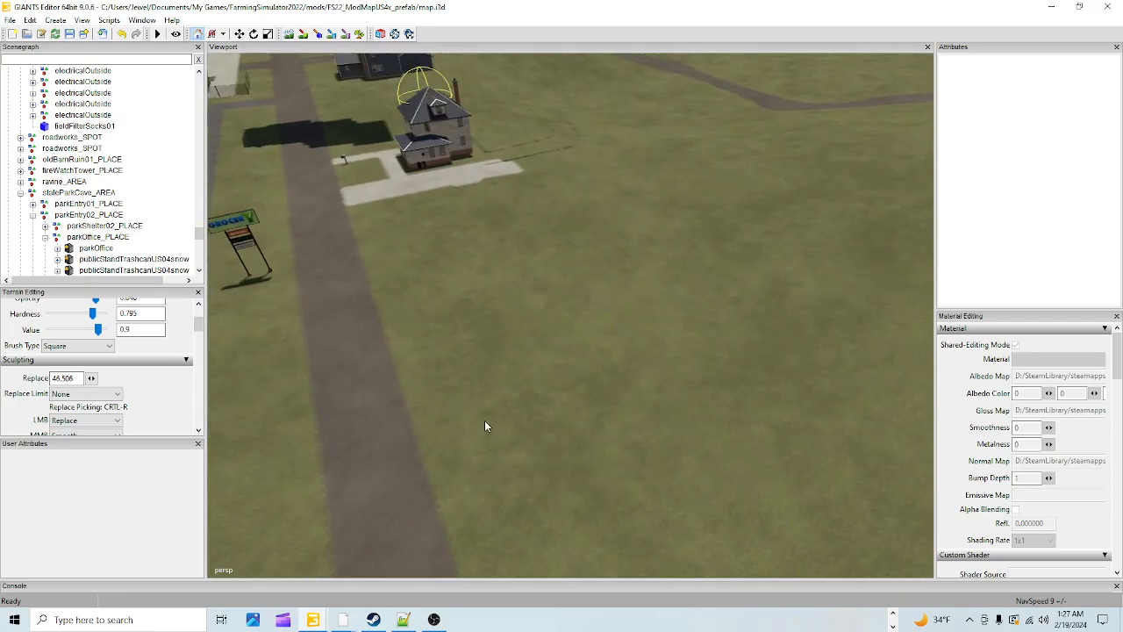
right_drag(652, 106, 913, 329)
right_drag(674, 442, 289, 336)
Inspect the floating residentialHouse01_PLACE house and its parent group farmer02_SPOT by selecting and framing each.
click(501, 277)
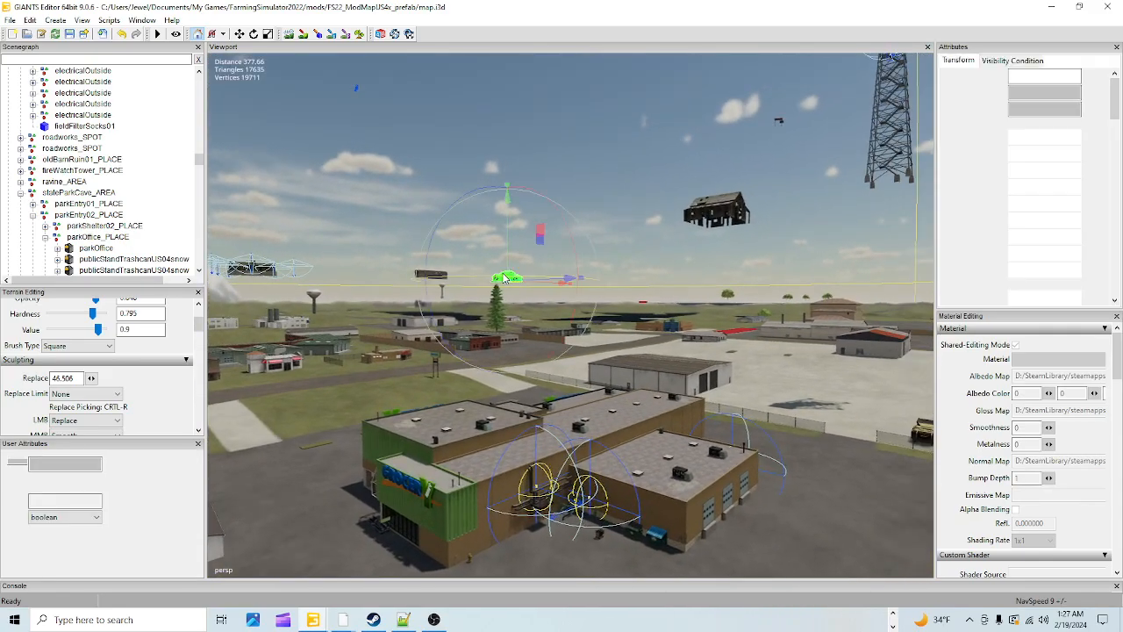
key(f)
right_drag(548, 462, 871, 474)
scroll(870, 474, down, 4)
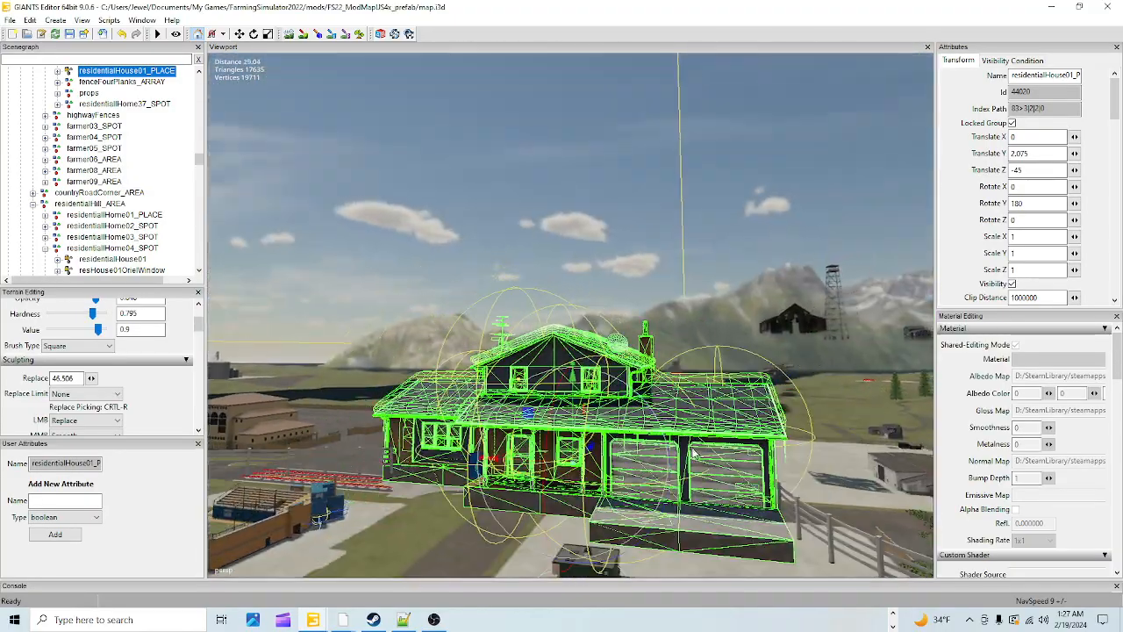
right_drag(746, 430, 673, 509)
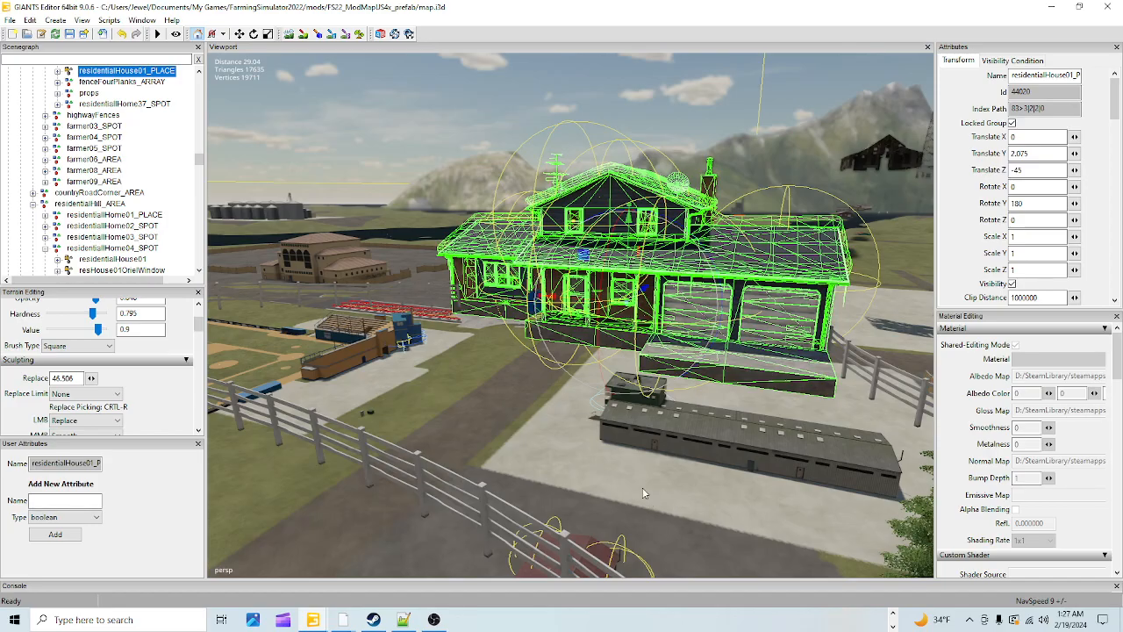
right_drag(592, 480, 523, 494)
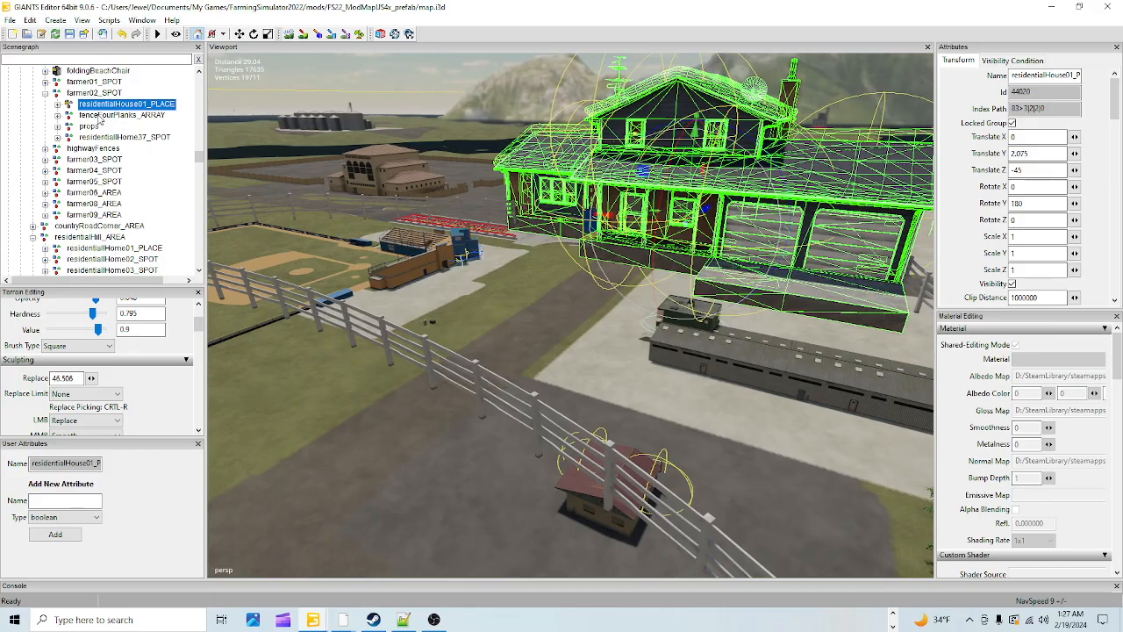
click(103, 92)
right_drag(605, 337, 417, 318)
key(f)
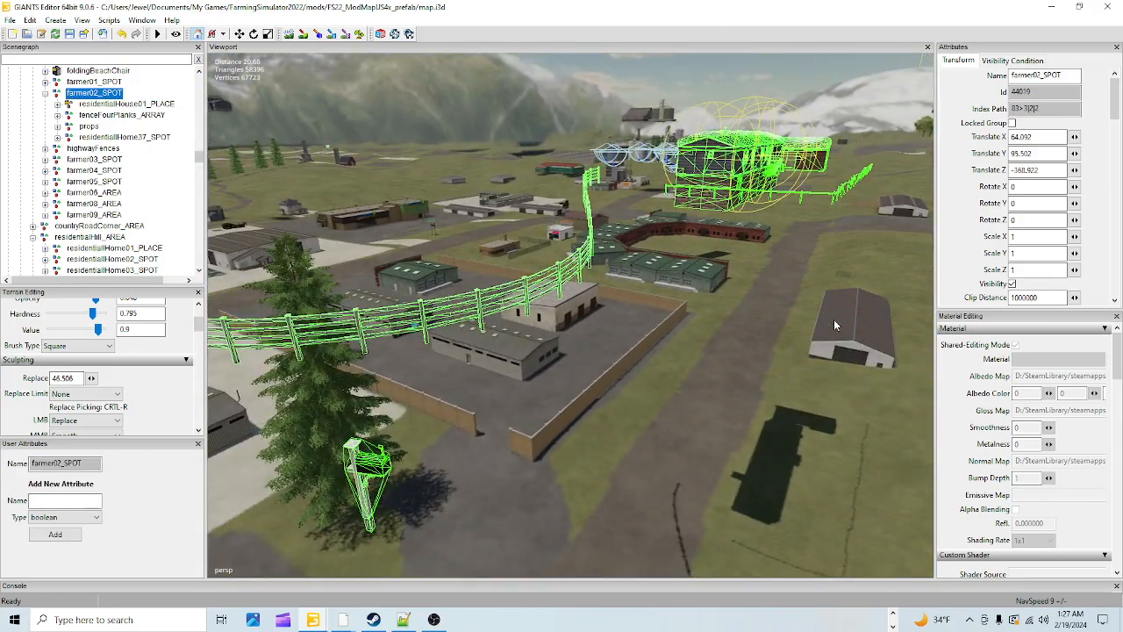
Find the floating two-storey house near the baseball field and select its parent group residentialHome13_SPOT.
right_drag(834, 319, 537, 432)
right_drag(677, 416, 699, 274)
right_drag(680, 204, 571, 410)
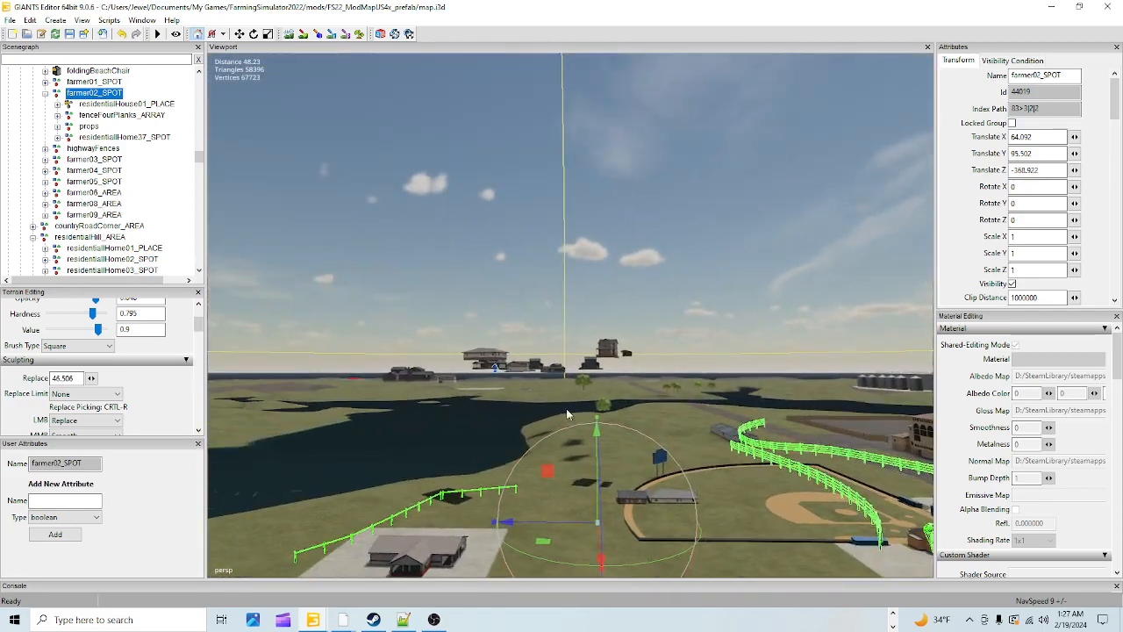
scroll(570, 410, down, 3)
scroll(553, 452, down, 5)
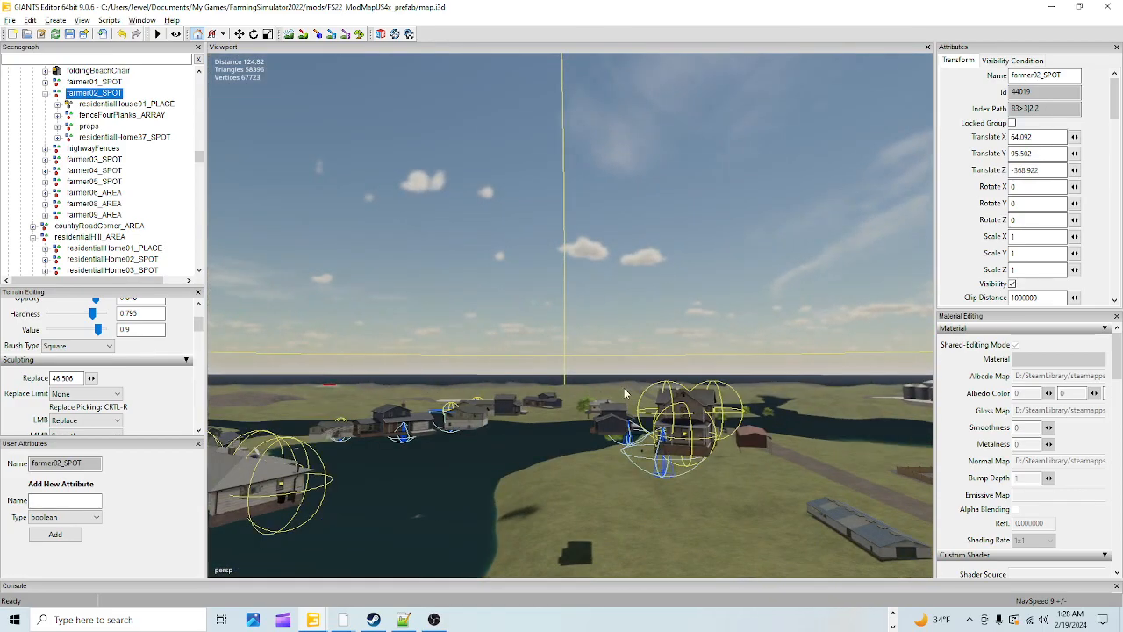
right_drag(553, 452, 508, 368)
scroll(493, 346, down, 10)
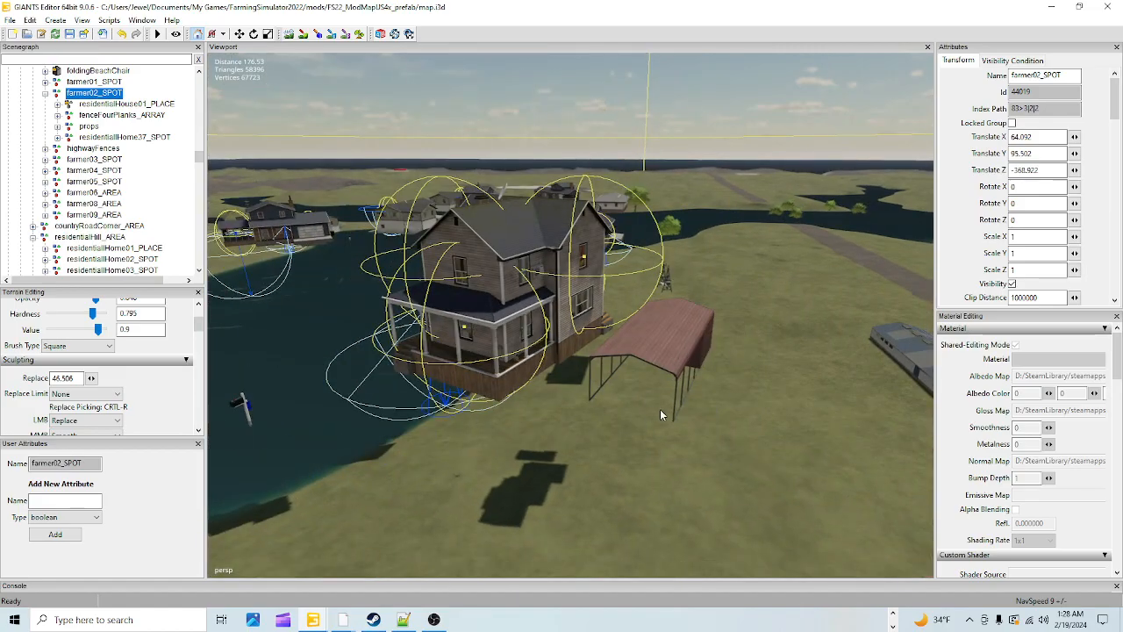
alt+drag(706, 411, 525, 447)
alt+right_drag(525, 448, 566, 384)
alt+drag(566, 383, 470, 392)
alt+right_drag(470, 392, 457, 357)
alt+drag(456, 357, 459, 489)
alt+right_drag(459, 489, 444, 484)
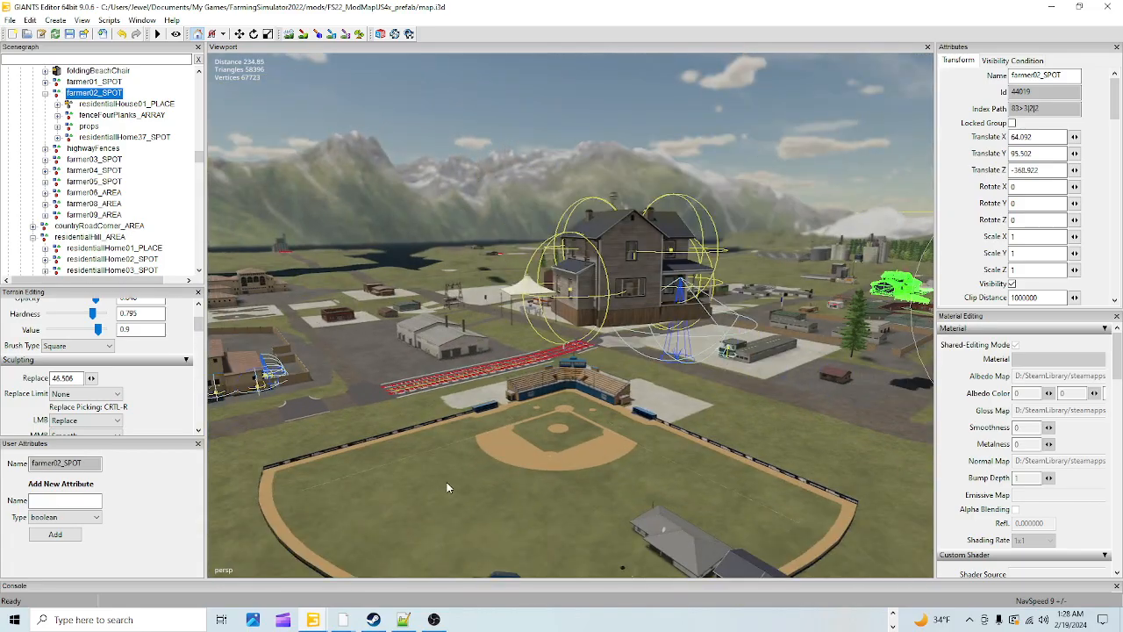
alt+drag(444, 484, 528, 433)
alt+right_drag(528, 437, 731, 259)
alt+drag(656, 365, 598, 361)
alt+right_drag(599, 361, 711, 475)
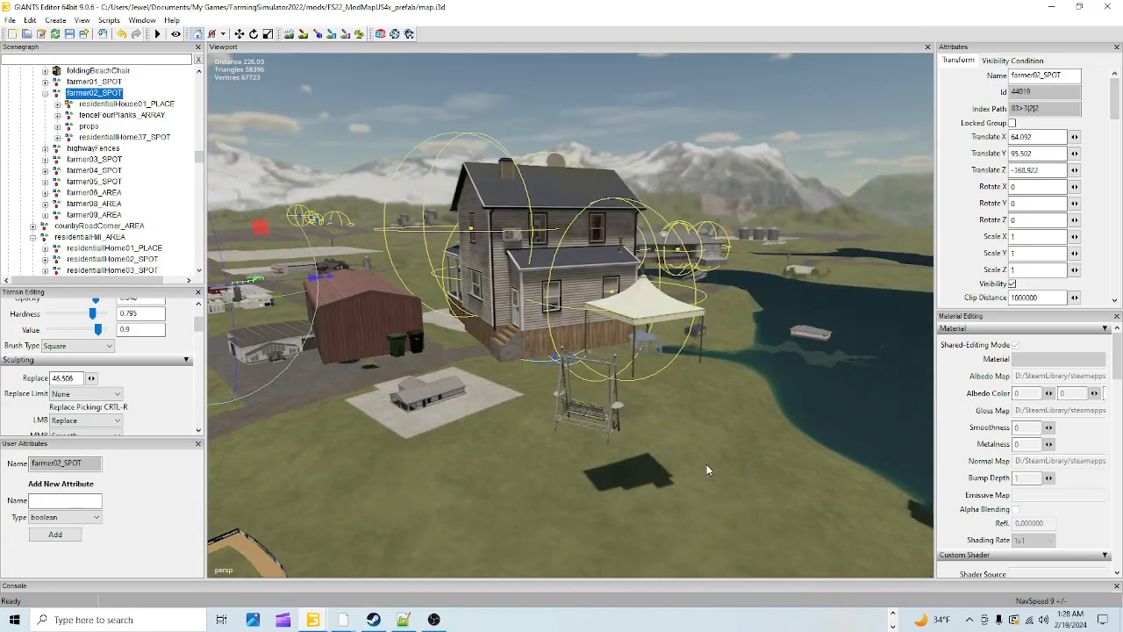
alt+drag(698, 464, 672, 313)
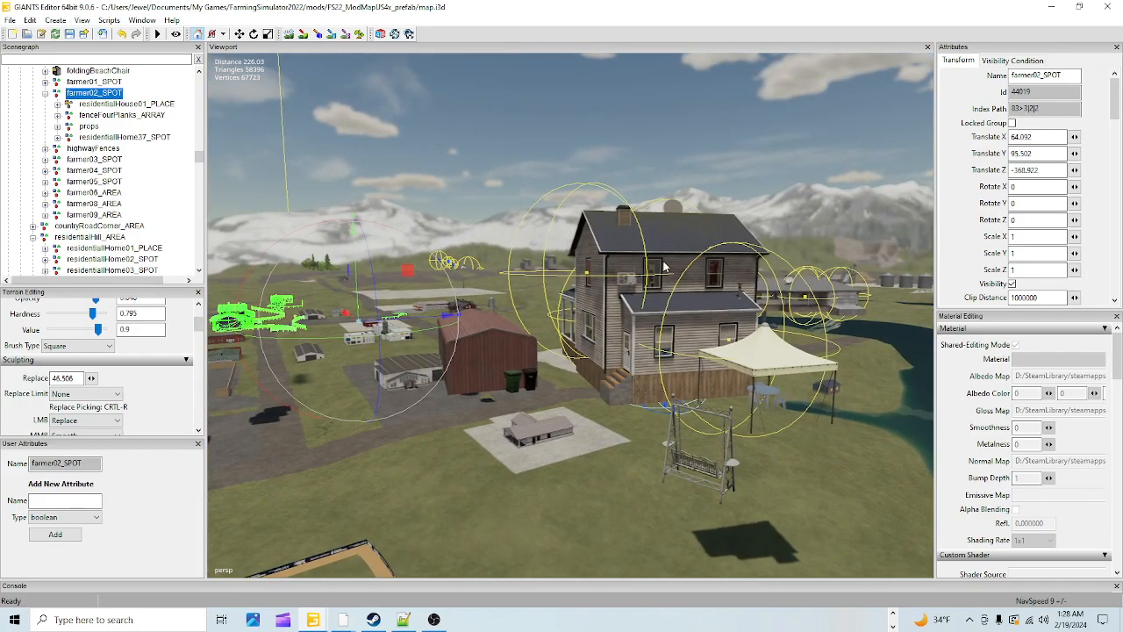
click(665, 266)
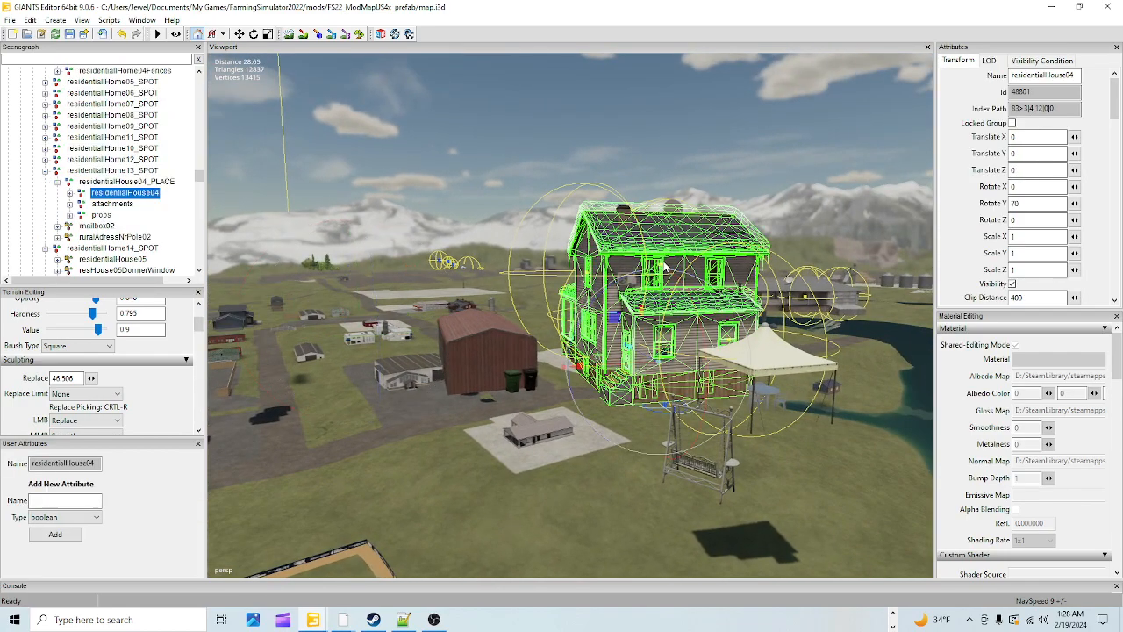
click(128, 171)
Search the map from the floating house towards the town for an open roadside plot near the grocery sign.
alt+drag(593, 481, 780, 531)
alt+drag(672, 344, 562, 351)
scroll(791, 323, up, 3)
alt+drag(791, 323, 464, 429)
alt+right_drag(464, 429, 1114, 8)
mouse_move(260, 428)
alt+right_down()
mouse_move(764, 307)
mouse_move(1114, 7)
alt+right_up()
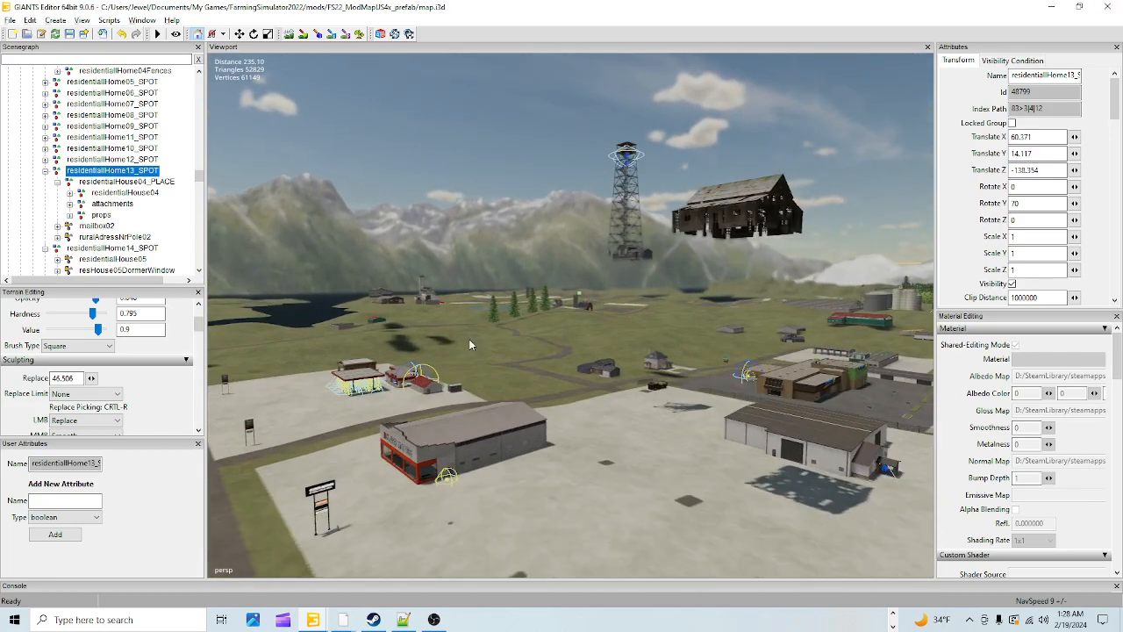
alt+right_drag(432, 421, 1115, 7)
alt+right_drag(266, 449, 805, 193)
alt+drag(805, 386, 606, 399)
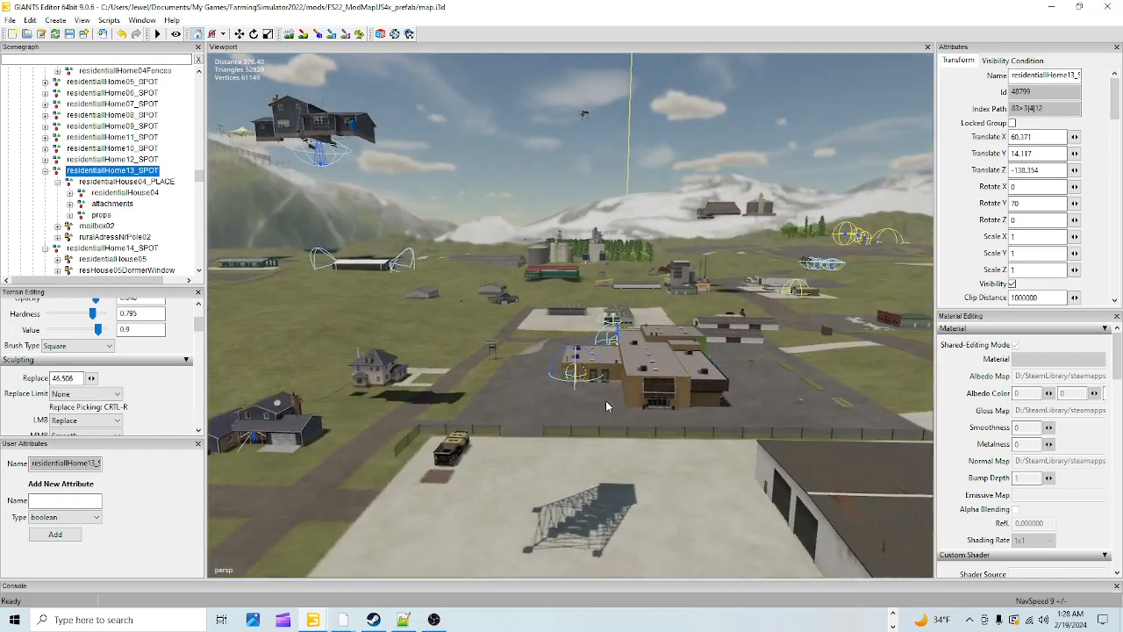
alt+right_drag(606, 398, 992, 7)
alt+right_drag(562, 387, 983, 4)
alt+drag(351, 368, 694, 175)
alt+right_drag(694, 176, 848, 85)
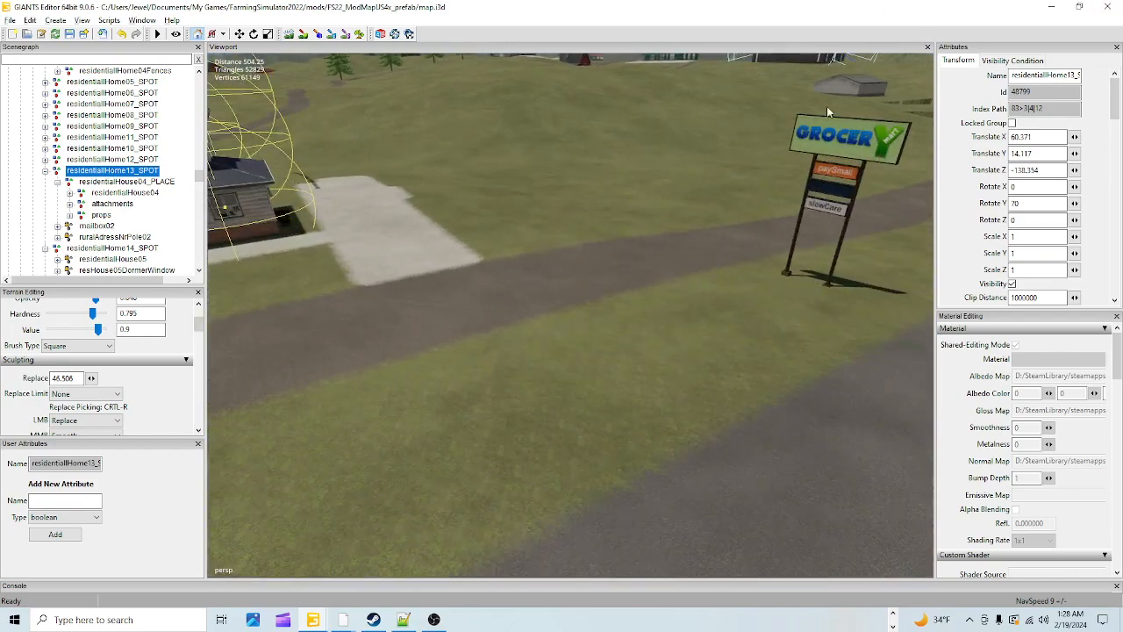
alt+drag(849, 85, 643, 290)
alt+right_drag(643, 290, 935, 100)
alt+drag(561, 377, 701, 196)
alt+right_drag(701, 196, 391, 376)
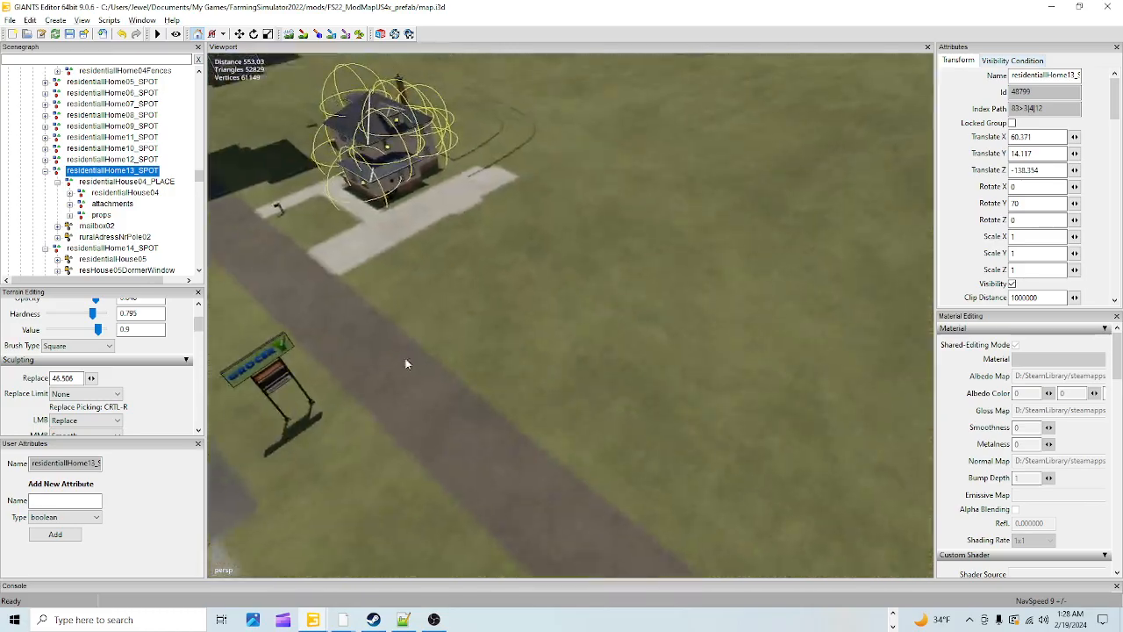
Place the residentialHome13_SPOT group on the open grass beside the road, next to the existing house across from the grocery sign.
alt+drag(430, 491, 521, 338)
alt+right_drag(520, 339, 721, 2)
alt+drag(721, 2, 521, 308)
alt+drag(562, 465, 651, 348)
alt+right_drag(651, 348, 745, 114)
alt+drag(746, 114, 656, 254)
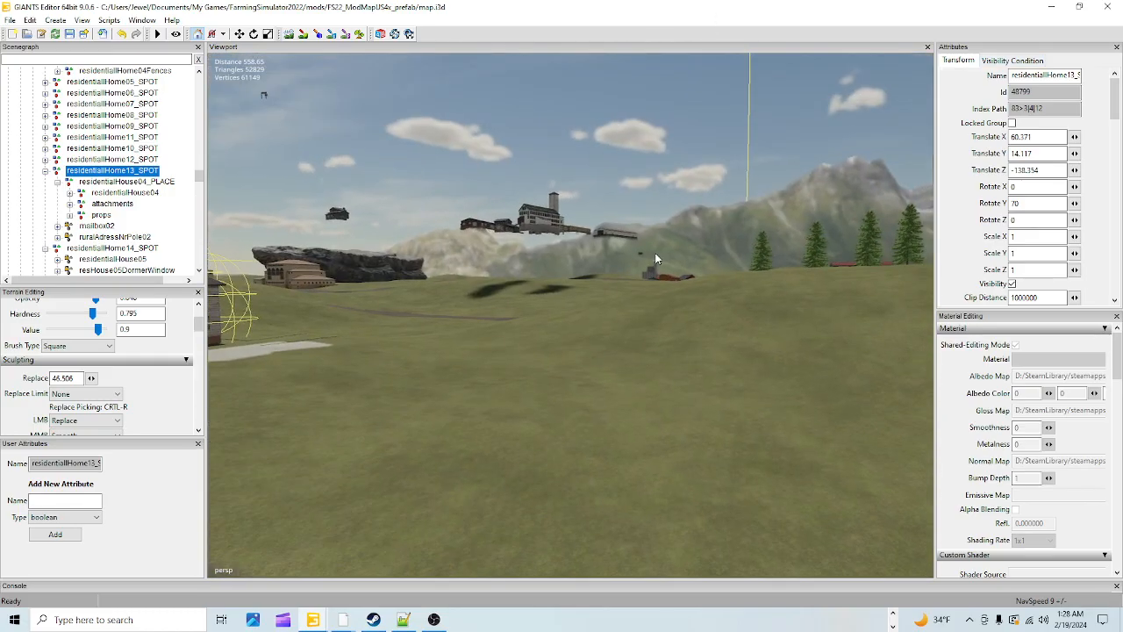
alt+drag(601, 338, 633, 272)
alt+right_drag(633, 272, 580, 339)
alt+drag(579, 339, 488, 303)
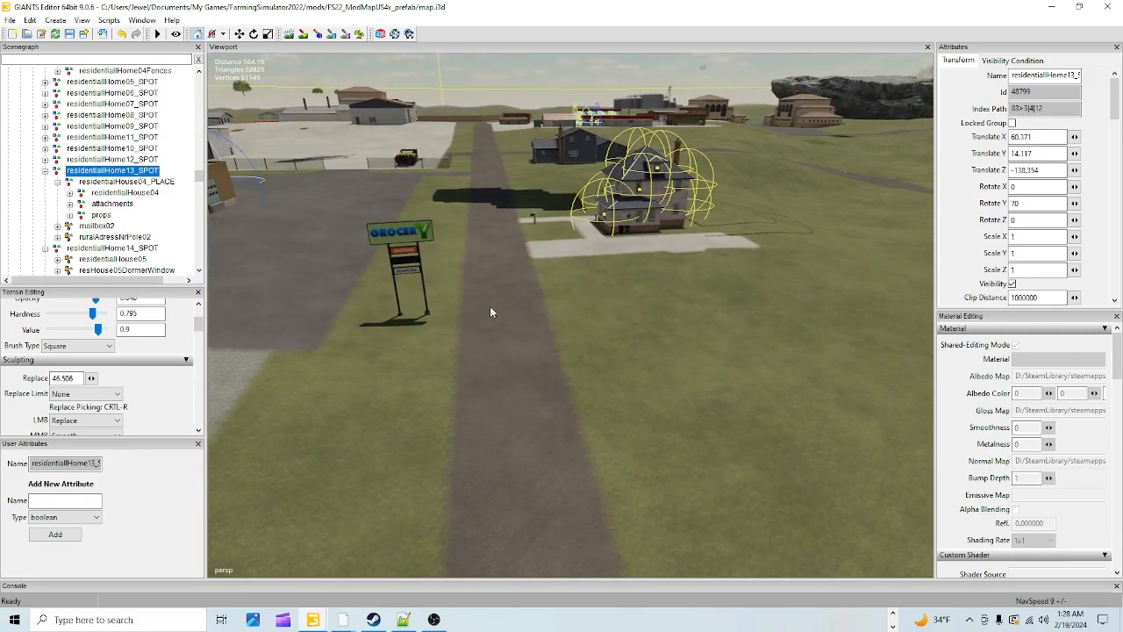
alt+drag(645, 265, 546, 280)
alt+drag(478, 298, 571, 233)
alt+drag(453, 339, 569, 292)
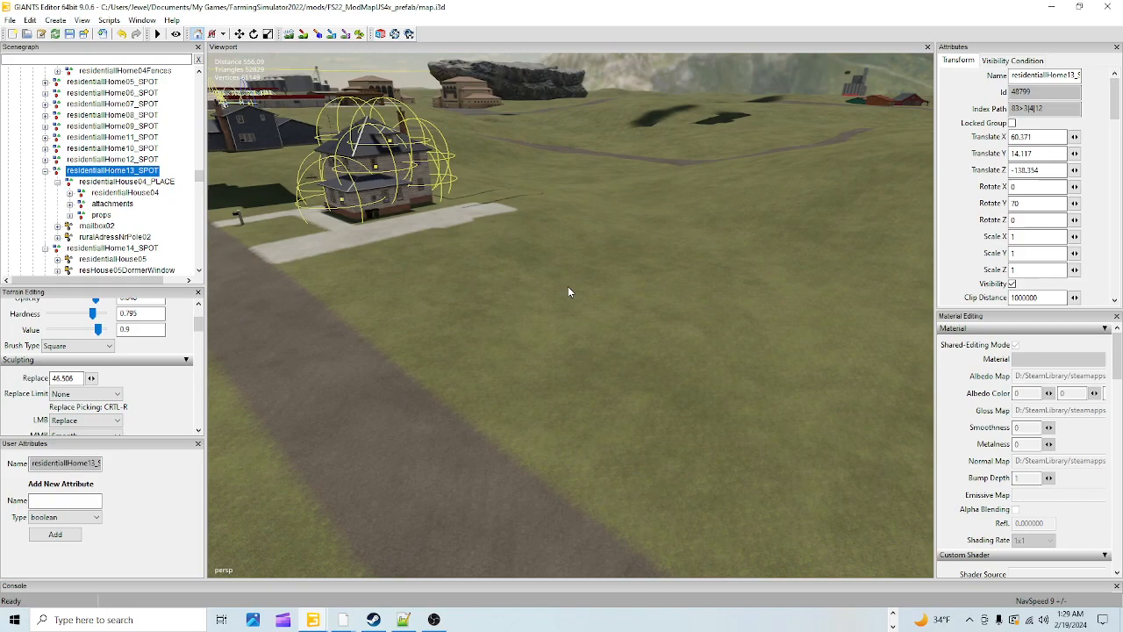
key(ctrl+b)
click(641, 282)
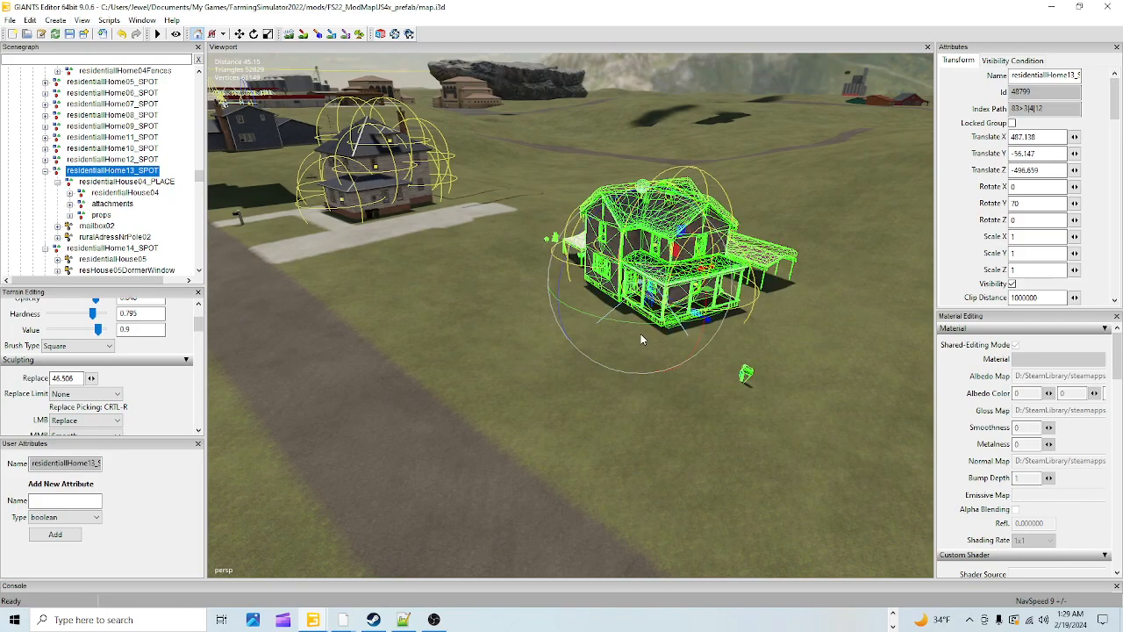
Rotate the house group about its vertical axis to about -4.247 so the porch faces the road.
drag(642, 322, 537, 297)
alt+drag(600, 388, 524, 406)
alt+right_drag(524, 406, 616, 167)
alt+drag(535, 303, 632, 319)
alt+right_drag(632, 319, 570, 347)
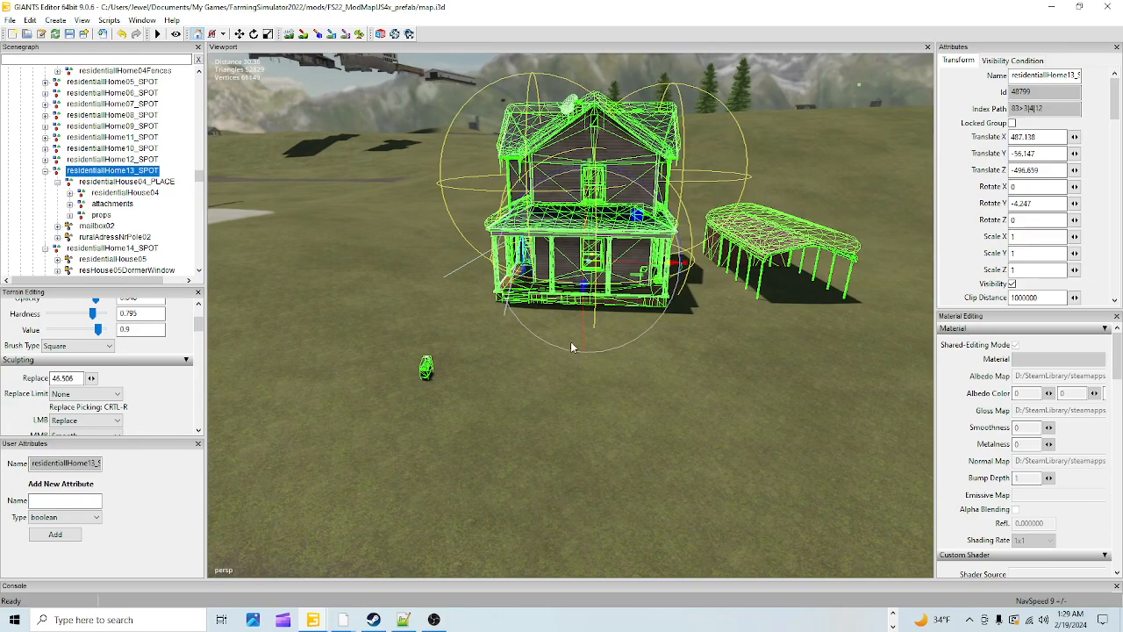
Move the house group closer to the road, to about X 491.64 and Z -491.972.
drag(614, 267, 781, 452)
alt+right_drag(781, 452, 796, 330)
alt+drag(796, 330, 542, 348)
alt+right_drag(542, 347, 606, 309)
alt+drag(605, 309, 527, 308)
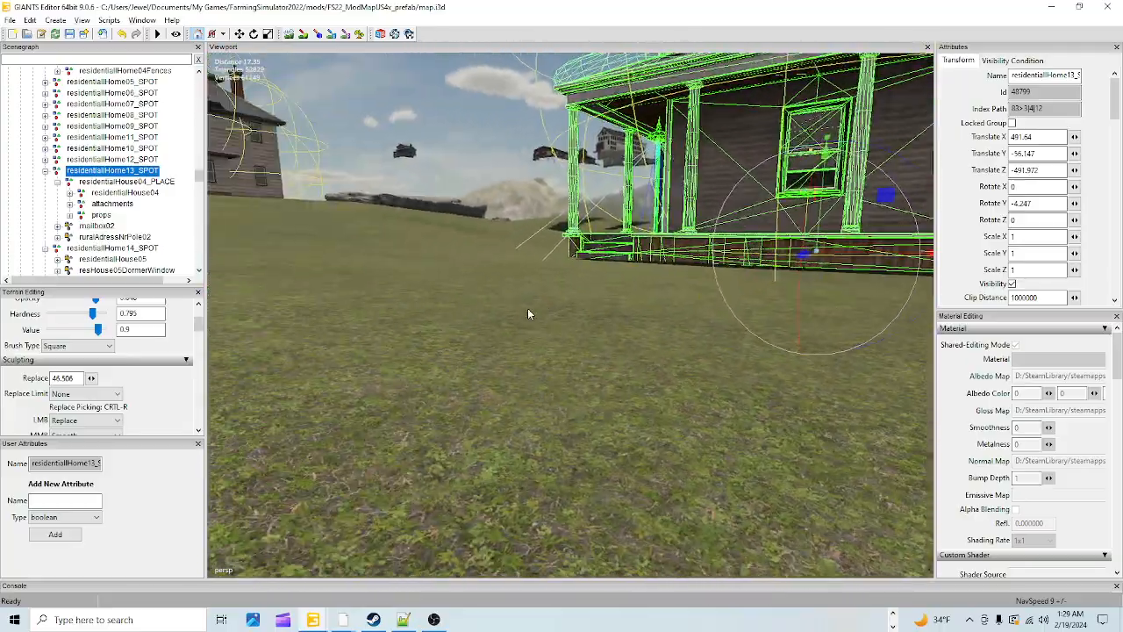
Examine the house from ground level for its alignment with the road and the neighbouring house.
alt+right_drag(527, 308, 461, 333)
alt+drag(461, 332, 500, 324)
alt+right_drag(500, 324, 541, 336)
alt+drag(540, 336, 481, 338)
alt+right_drag(481, 338, 459, 377)
alt+drag(459, 377, 421, 373)
alt+right_drag(421, 372, 519, 309)
alt+drag(520, 310, 492, 322)
alt+right_drag(492, 322, 498, 442)
alt+drag(498, 442, 543, 444)
alt+right_drag(543, 444, 541, 466)
alt+drag(821, 400, 756, 428)
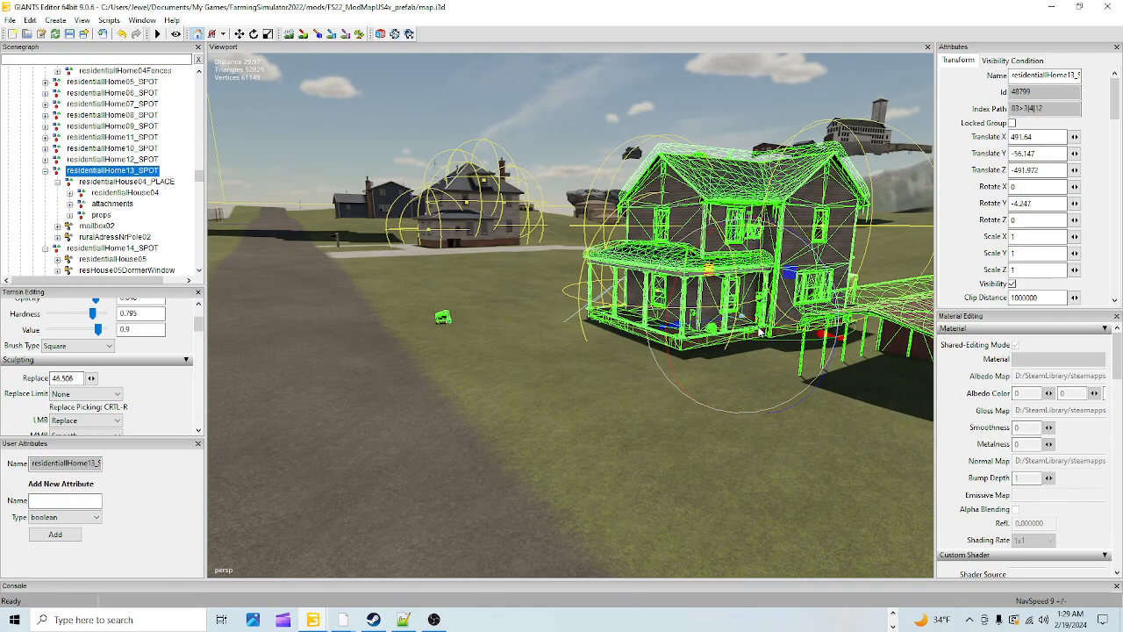
Shift the house group to about X 497.945 and Z -490.06 so its mailbox stands at the road's edge.
drag(718, 326, 697, 327)
alt+right_drag(404, 463, 439, 445)
alt+drag(439, 445, 673, 456)
alt+right_drag(673, 455, 657, 453)
alt+drag(656, 453, 641, 388)
alt+drag(632, 427, 503, 436)
alt+right_drag(504, 436, 530, 469)
alt+drag(513, 480, 713, 441)
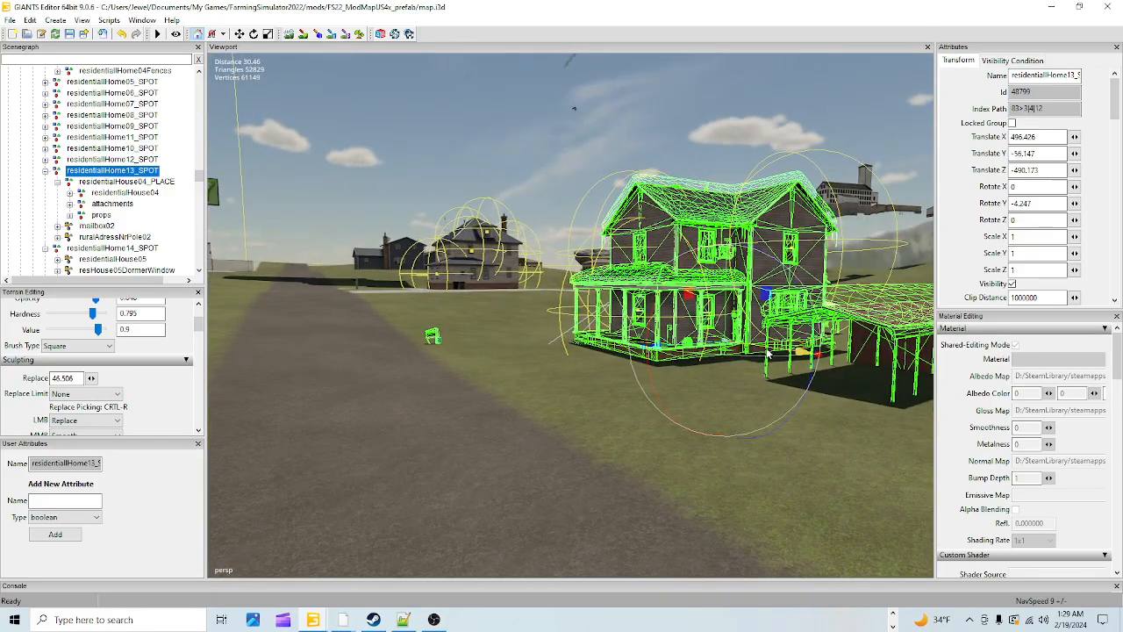
alt+drag(777, 354, 938, 399)
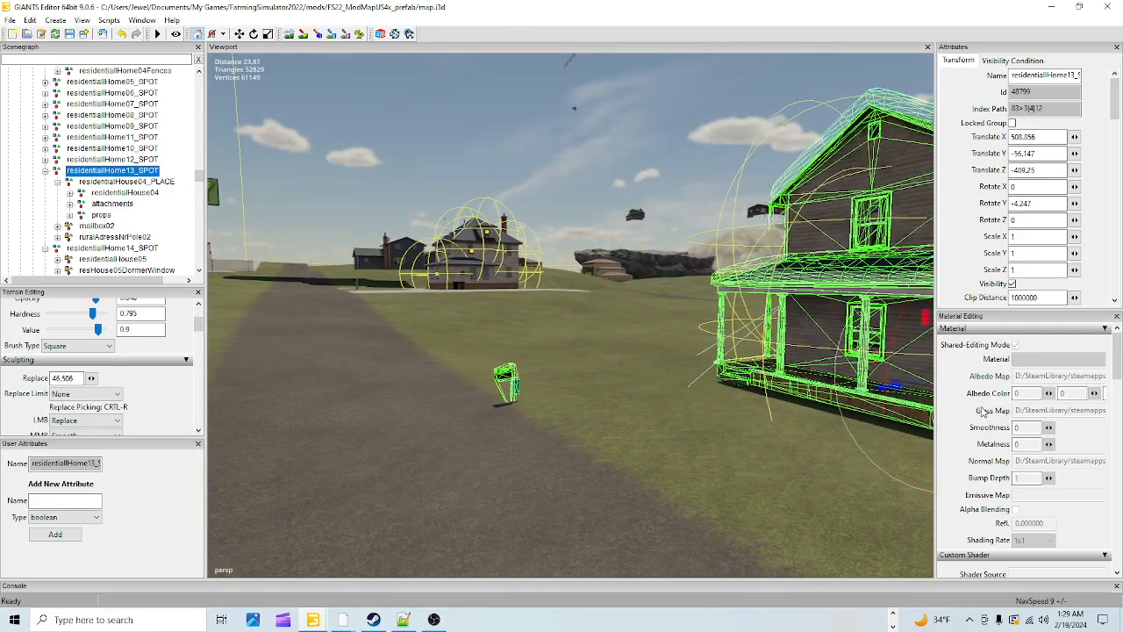
alt+drag(507, 451, 672, 366)
drag(813, 292, 689, 282)
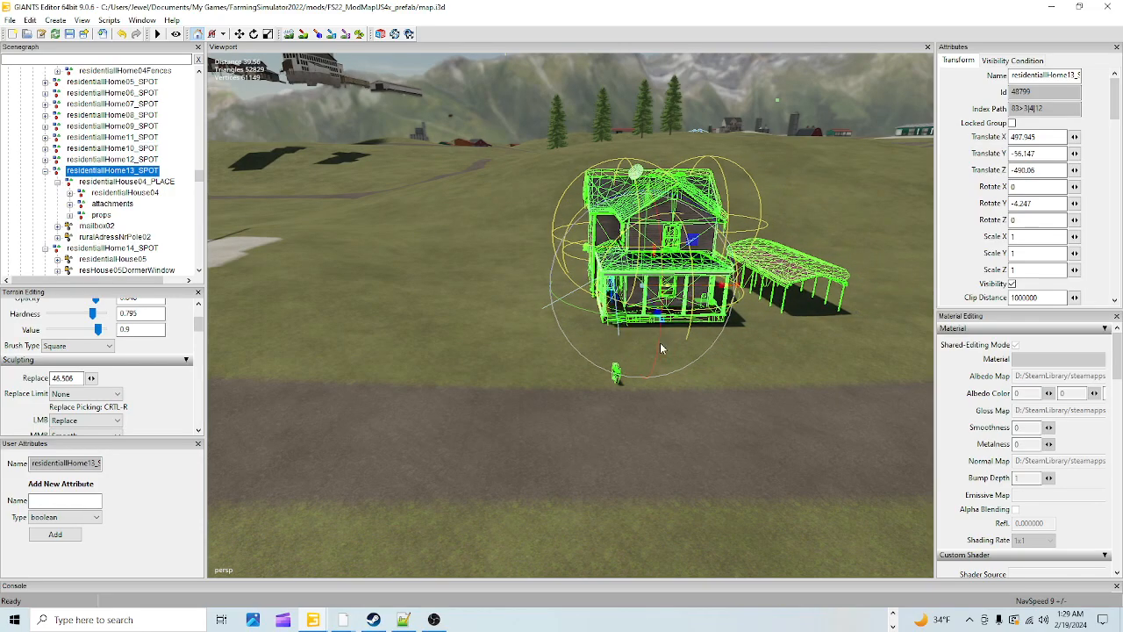
Inspect how the porch foundation, canopy tent and backyard props meet the ground around the house.
scroll(574, 382, up, 5)
alt+drag(616, 301, 518, 278)
scroll(579, 381, down, 3)
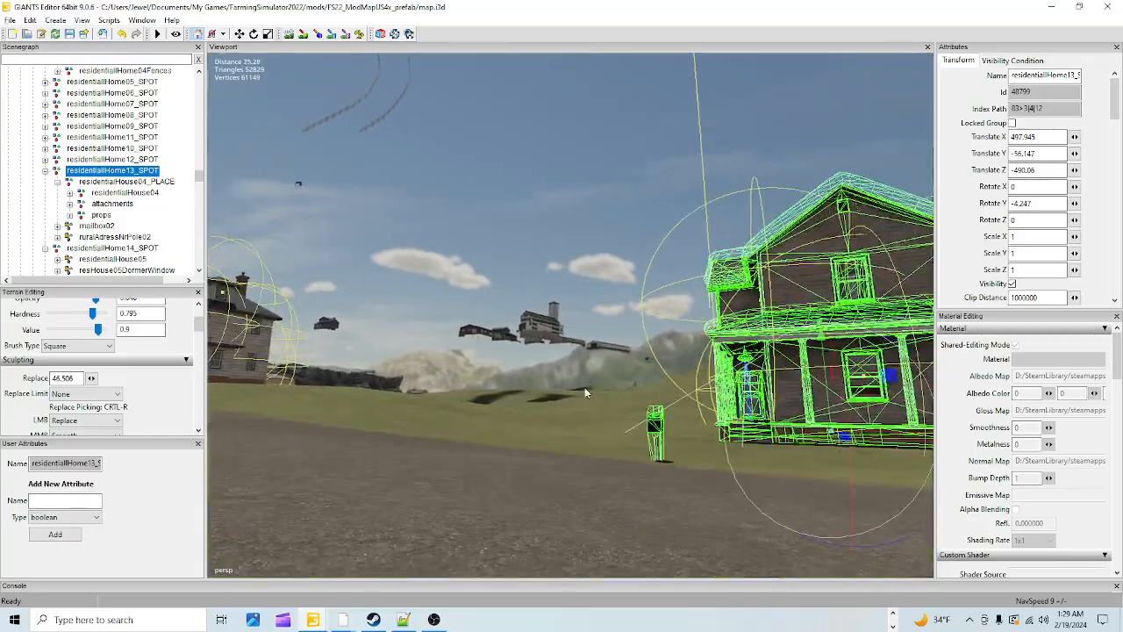
alt+drag(586, 392, 709, 367)
scroll(600, 401, up, 7)
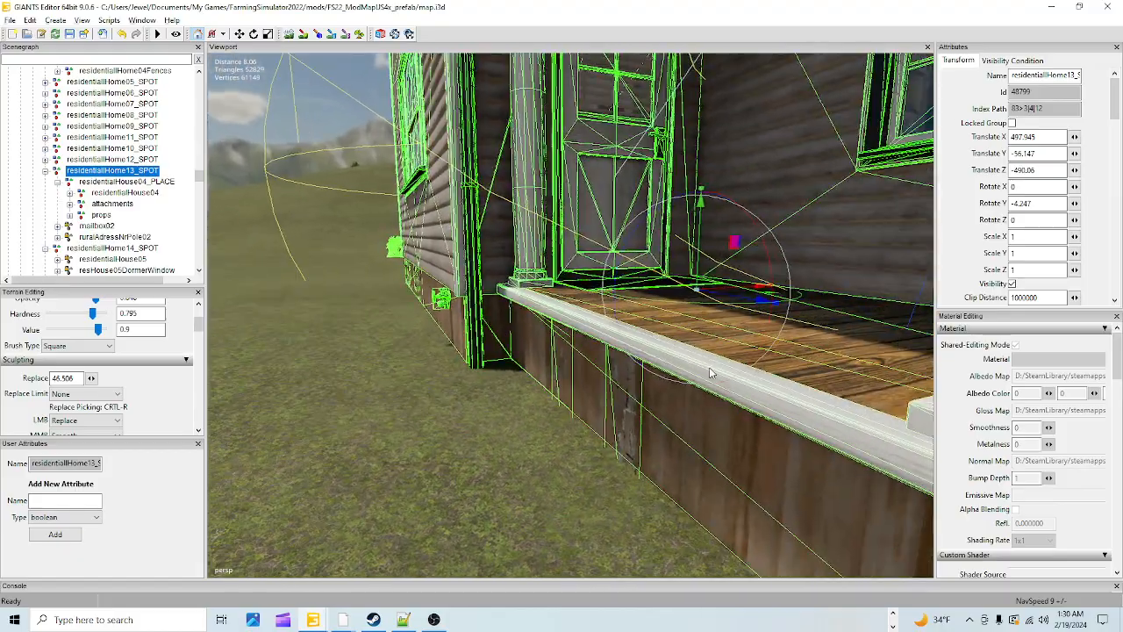
scroll(586, 392, up, 5)
alt+drag(586, 392, 1018, 376)
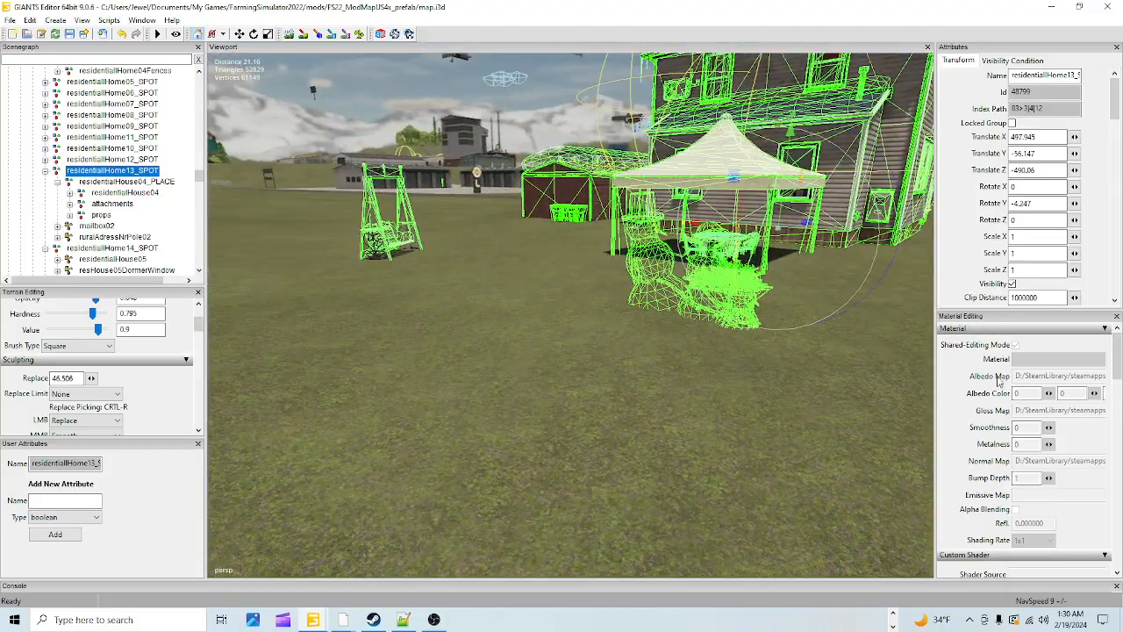
scroll(591, 419, up, 2)
alt+drag(589, 429, 834, 345)
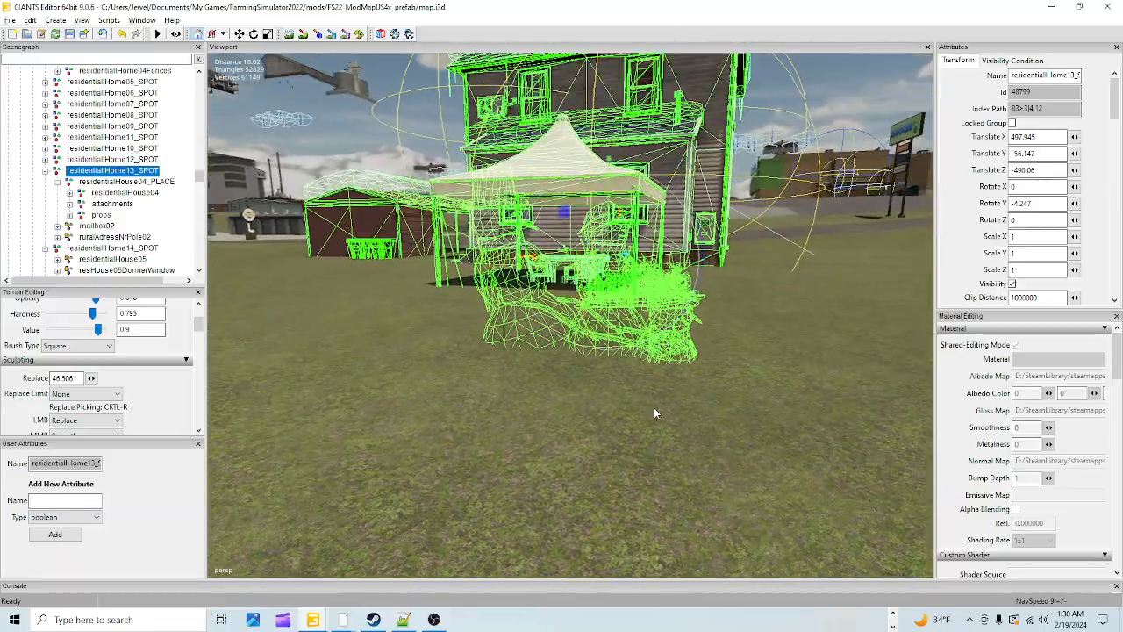
Raise the house group to about Y -55.797 and check the ground clearance under the foundation and tent poles.
scroll(643, 397, up, 2)
alt+drag(687, 356, 646, 378)
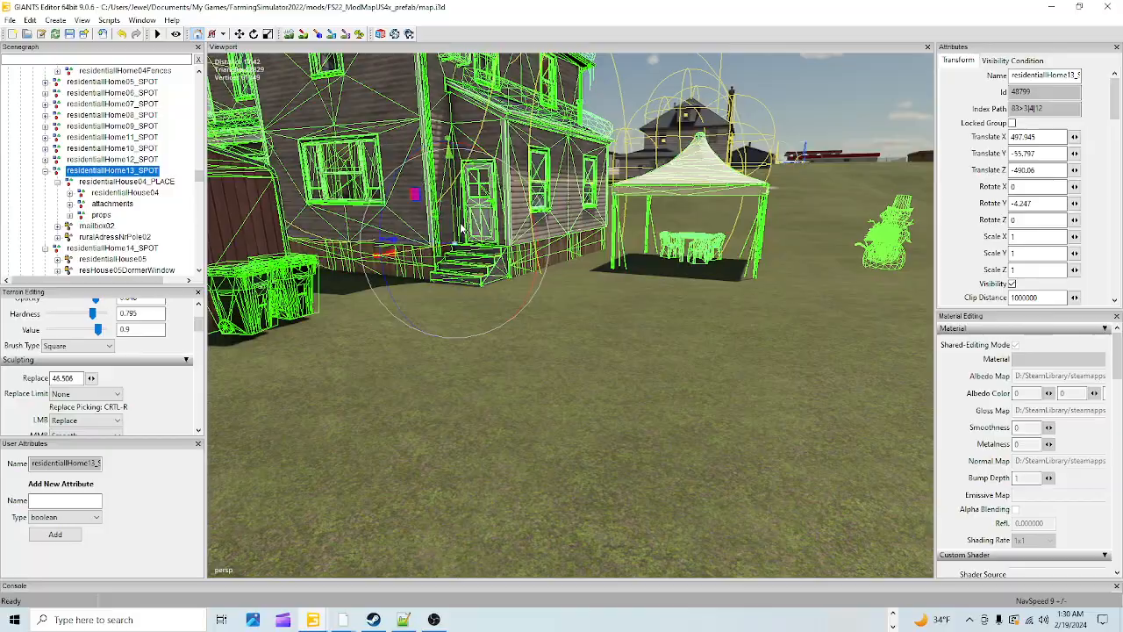
alt+drag(511, 386, 582, 393)
scroll(602, 351, up, 2)
alt+drag(604, 352, 562, 426)
scroll(690, 377, up, 2)
scroll(690, 377, down, 3)
scroll(649, 369, up, 3)
scroll(552, 423, up, 2)
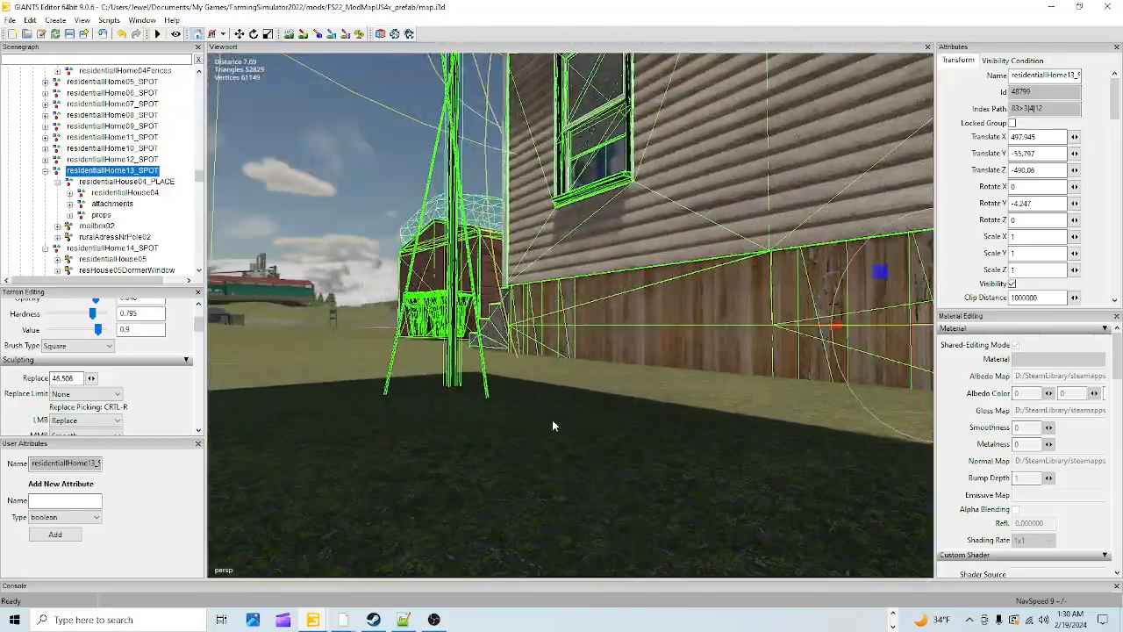
Lower the house group to about Y -55.901 and check the patio table and chair legs against the grass.
scroll(552, 425, down, 3)
drag(878, 247, 853, 251)
scroll(500, 504, up, 3)
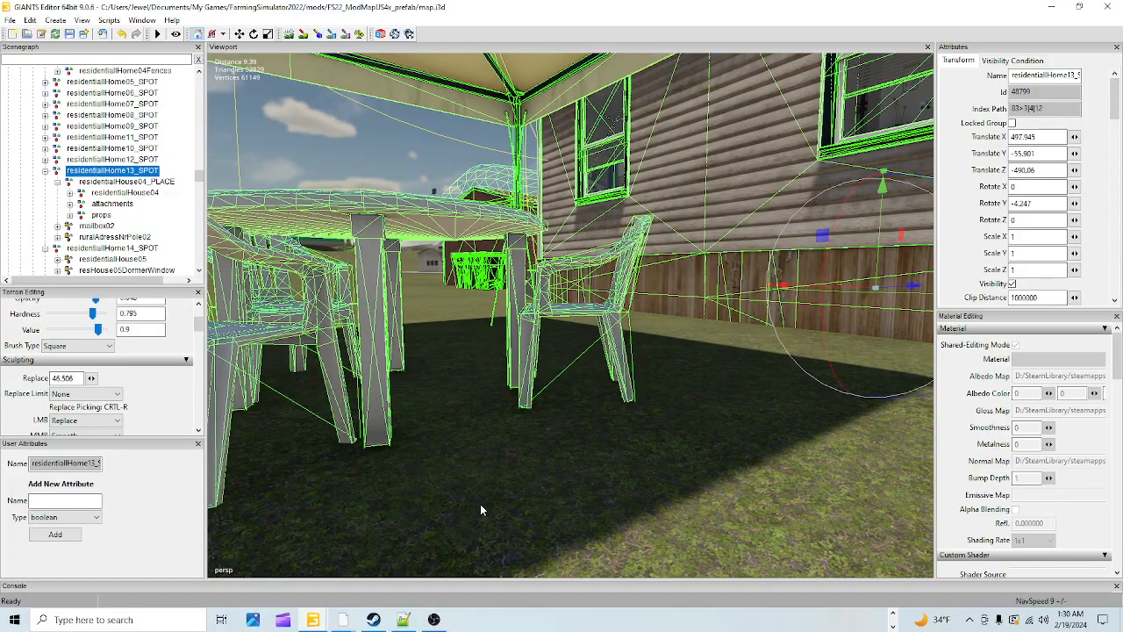
scroll(481, 503, up, 5)
scroll(468, 523, down, 5)
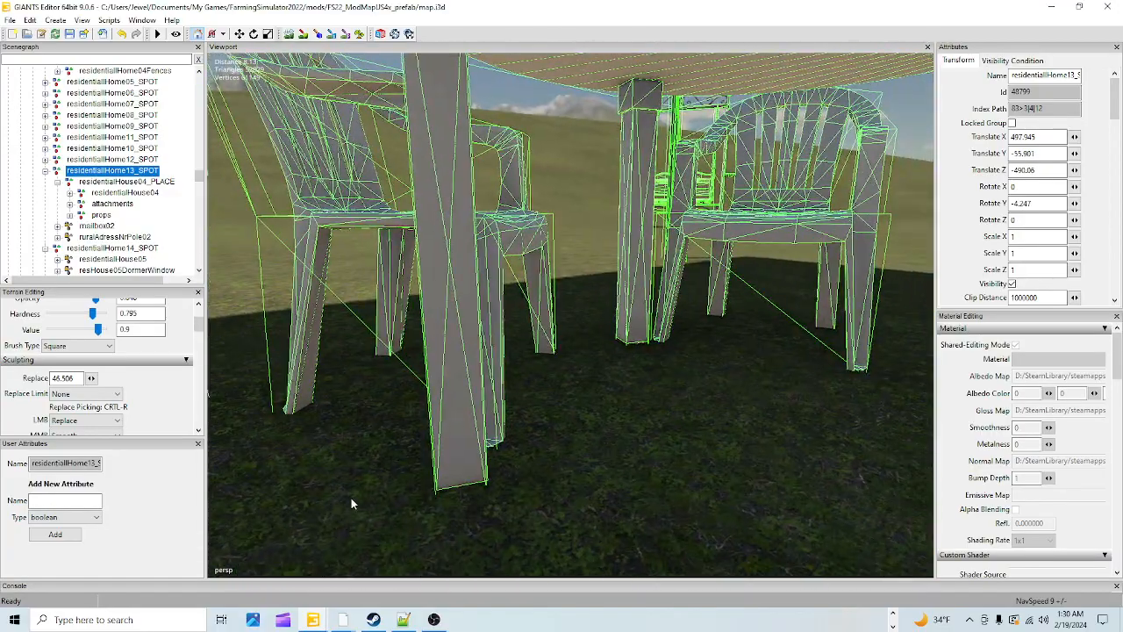
scroll(446, 498, up, 4)
right_drag(446, 497, 398, 490)
right_drag(541, 508, 432, 446)
scroll(402, 477, up, 5)
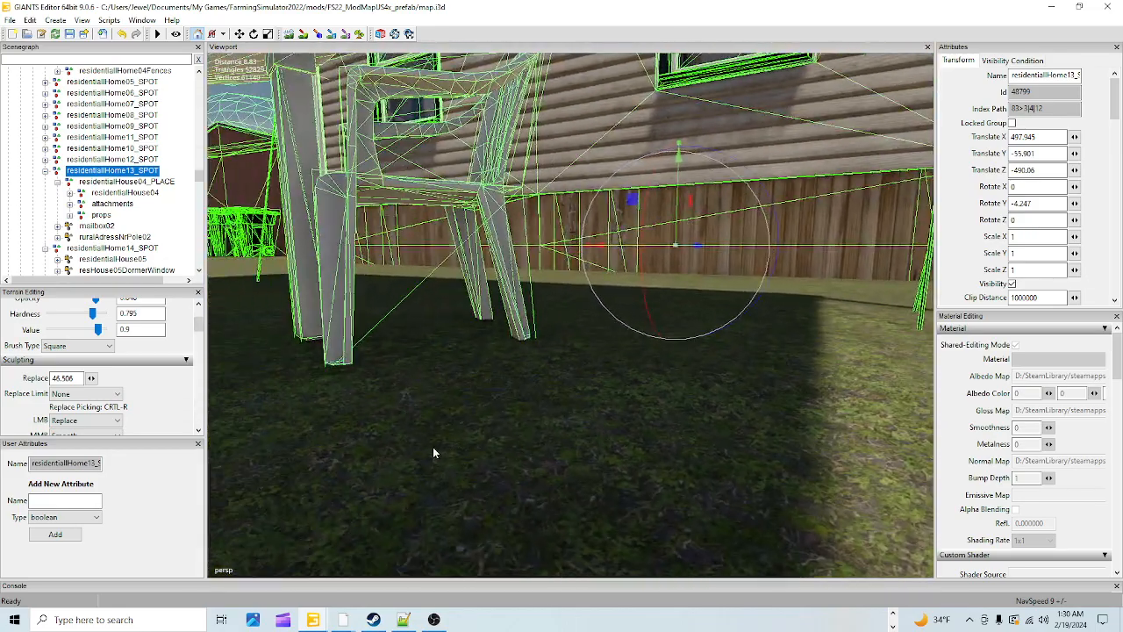
Fine-tune the house group's height to about Y -55.893 so the chair legs rest on the ground.
click(680, 211)
click(680, 211)
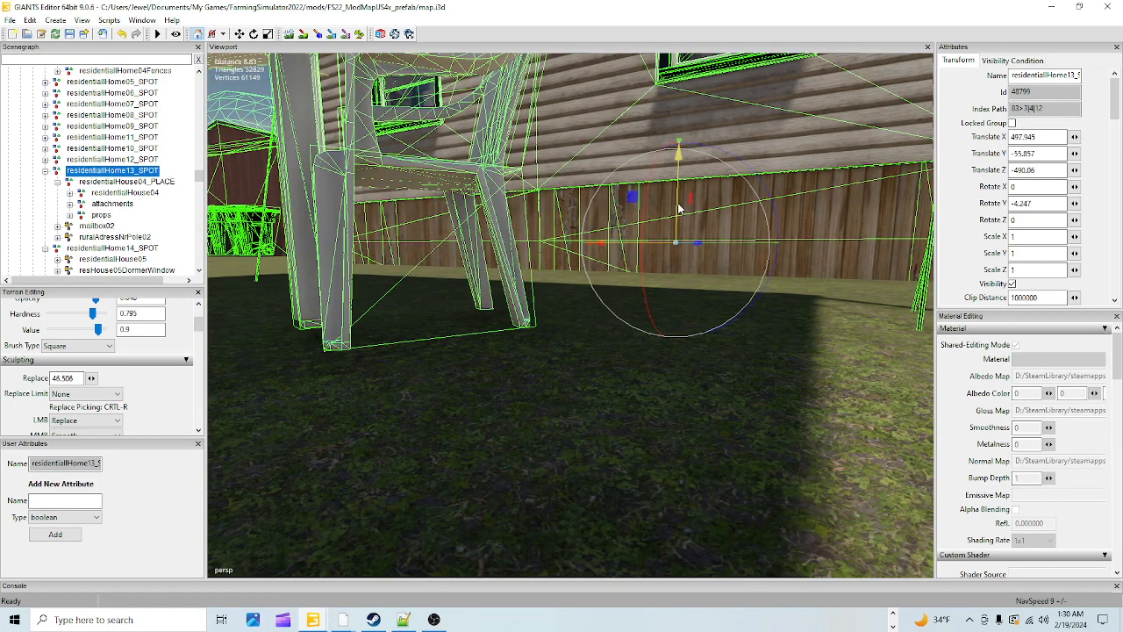
click(676, 210)
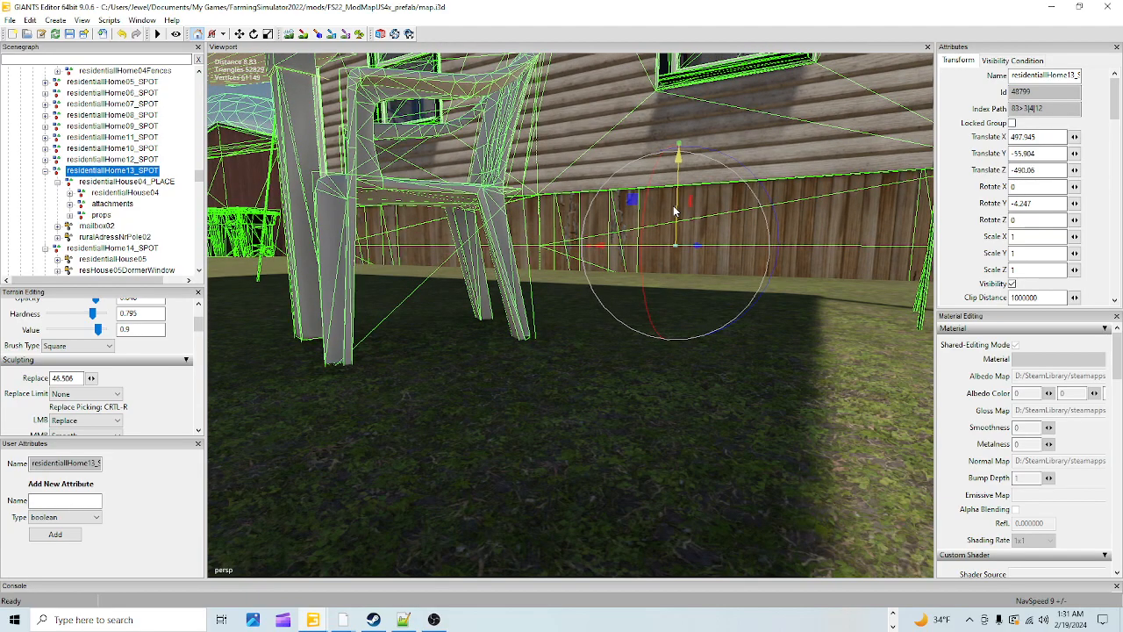
right_drag(676, 210, 418, 338)
right_drag(393, 374, 631, 412)
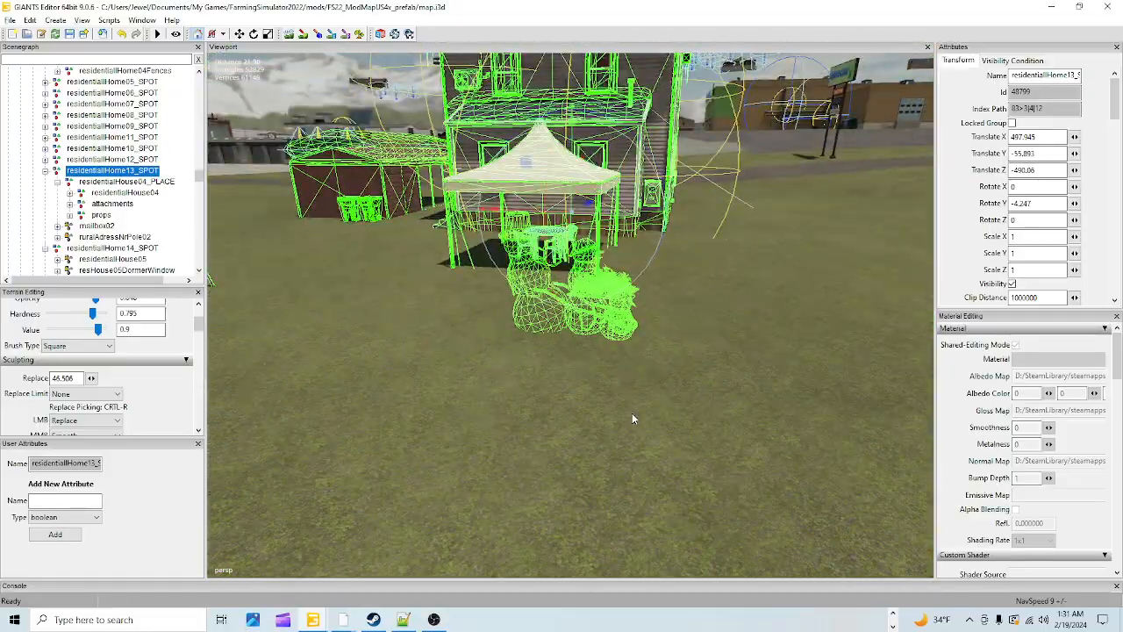
Inspect the snowman decorations and swing bench against the terrain, and view the whole house group from the backyard.
scroll(592, 378, up, 5)
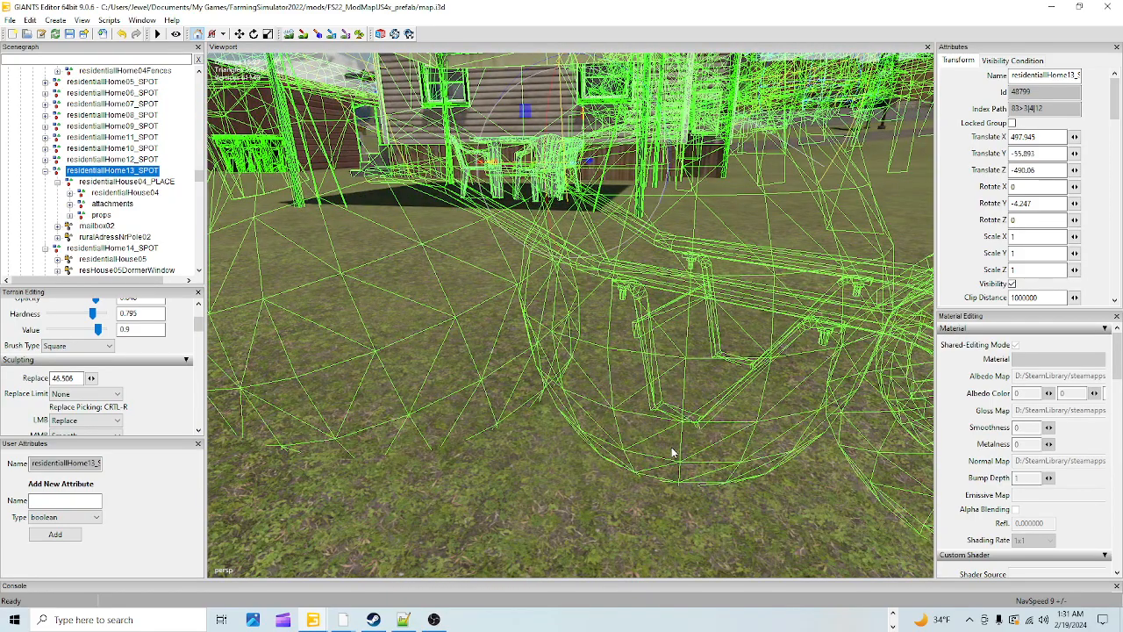
right_drag(617, 397, 501, 465)
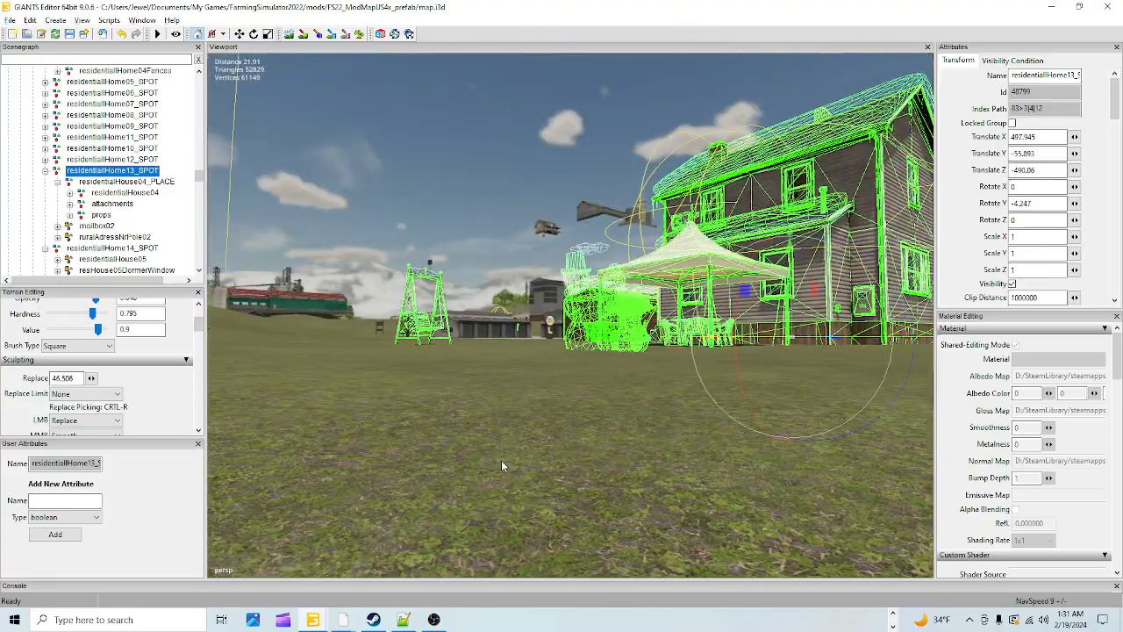
scroll(552, 441, up, 4)
right_drag(627, 421, 620, 497)
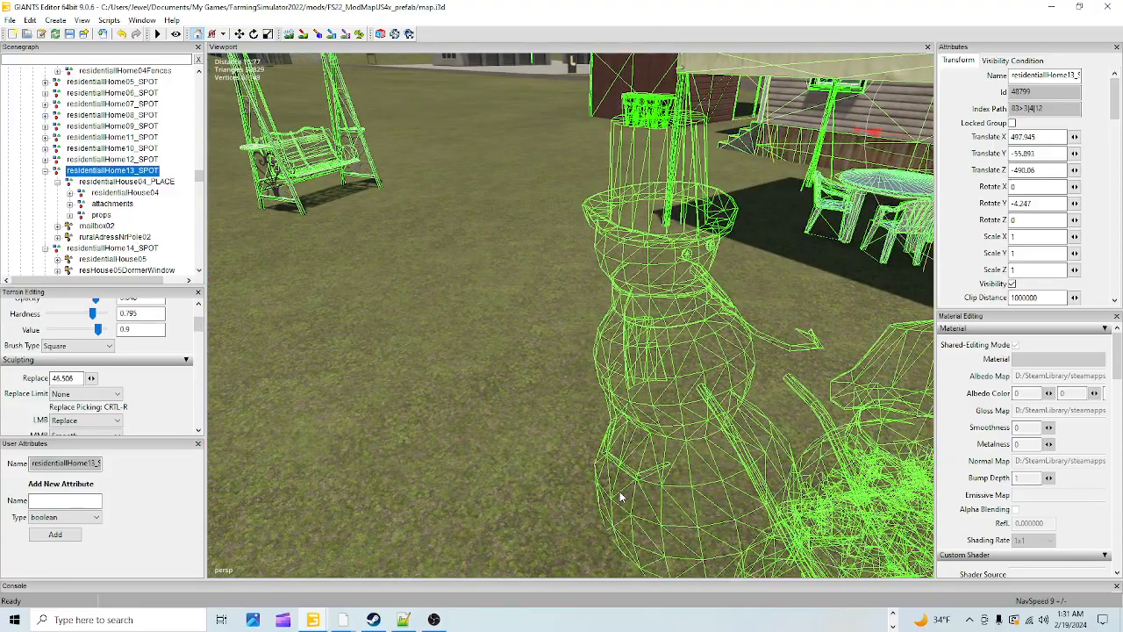
middle_drag(734, 377, 475, 205)
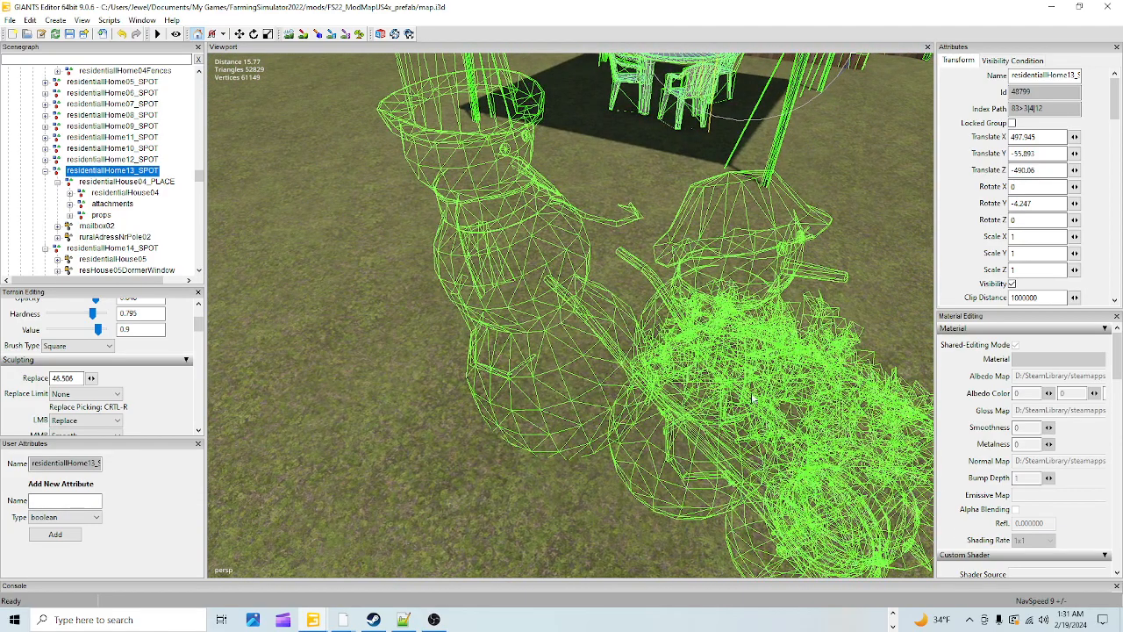
right_drag(699, 382, 864, 380)
key(f)
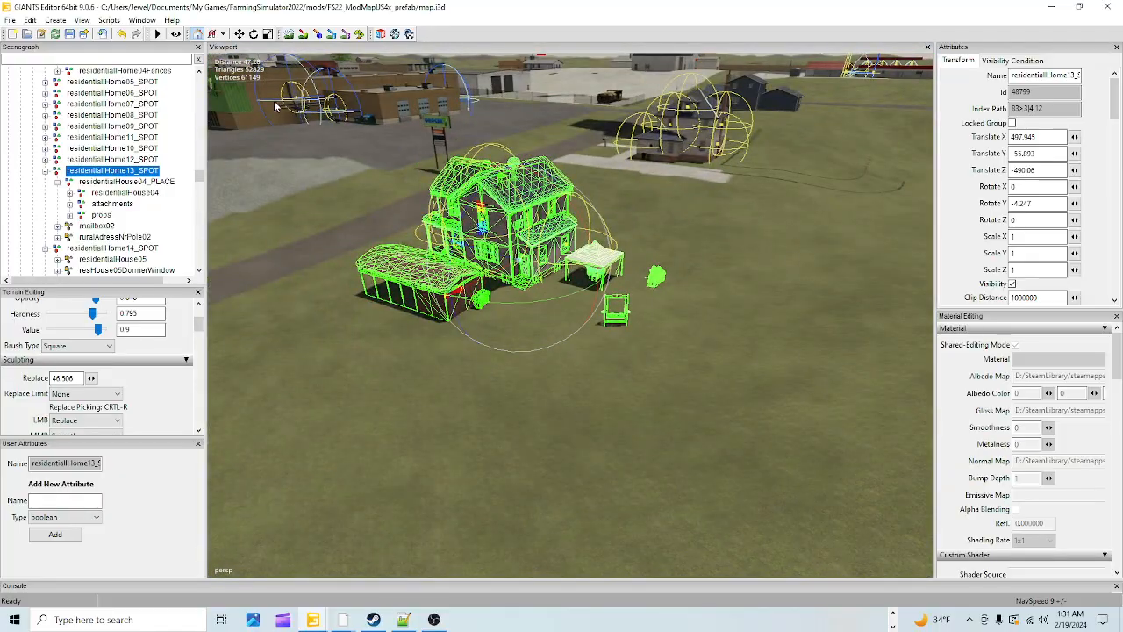
click(289, 35)
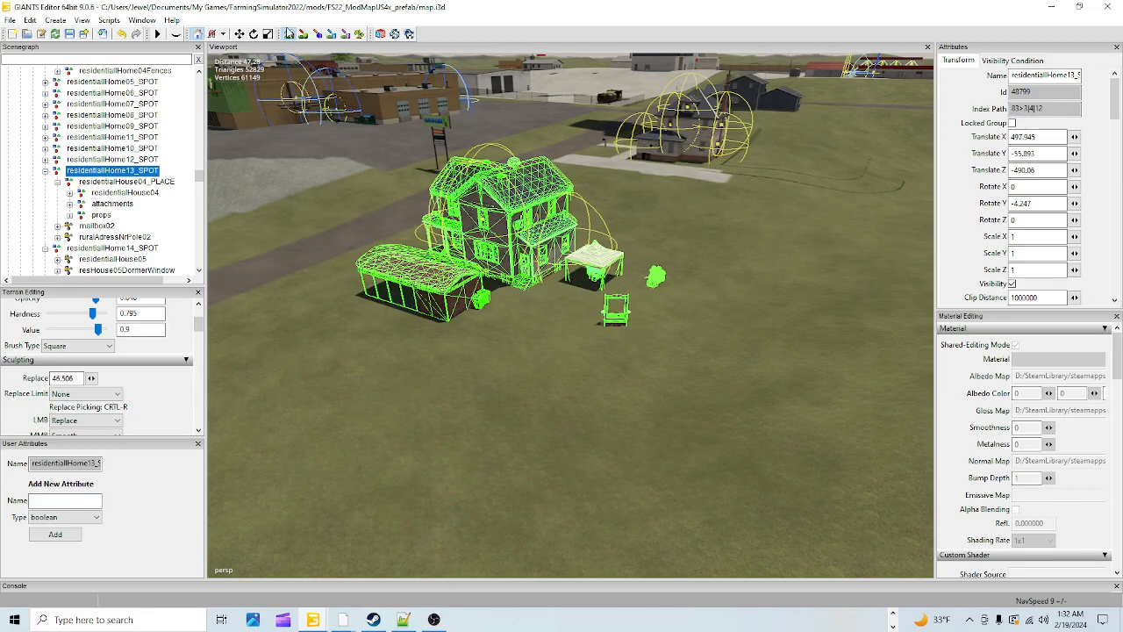
Examine the base of the shed, its open carport posts and the trash bins for gaps above the ground.
scroll(374, 392, up, 5)
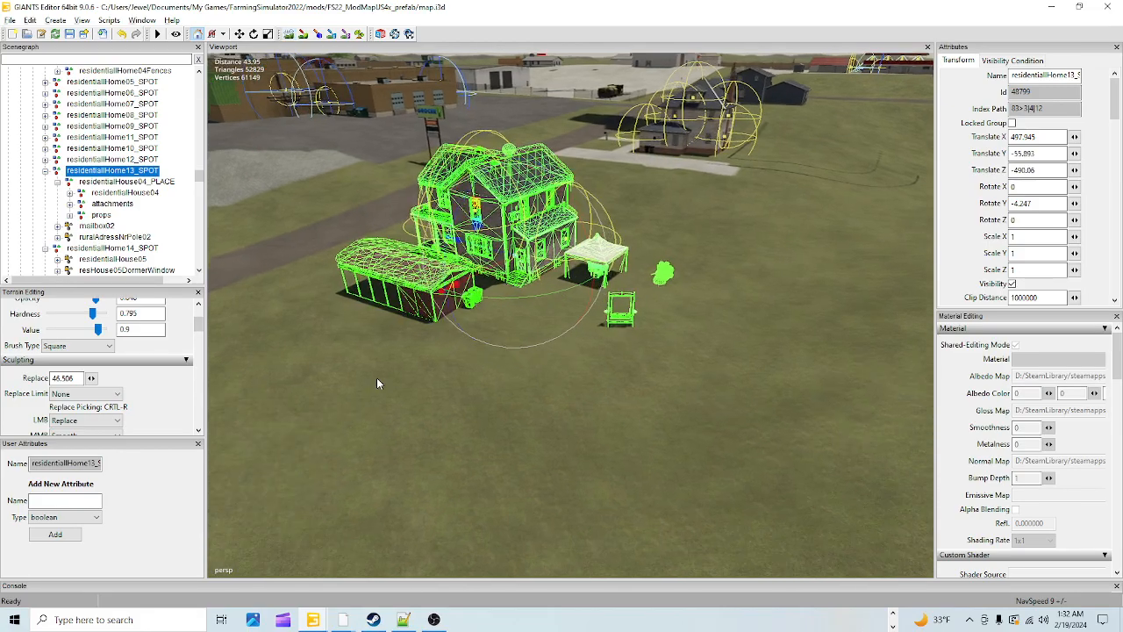
alt+drag(586, 292, 441, 311)
scroll(482, 372, up, 2)
alt+drag(483, 372, 469, 342)
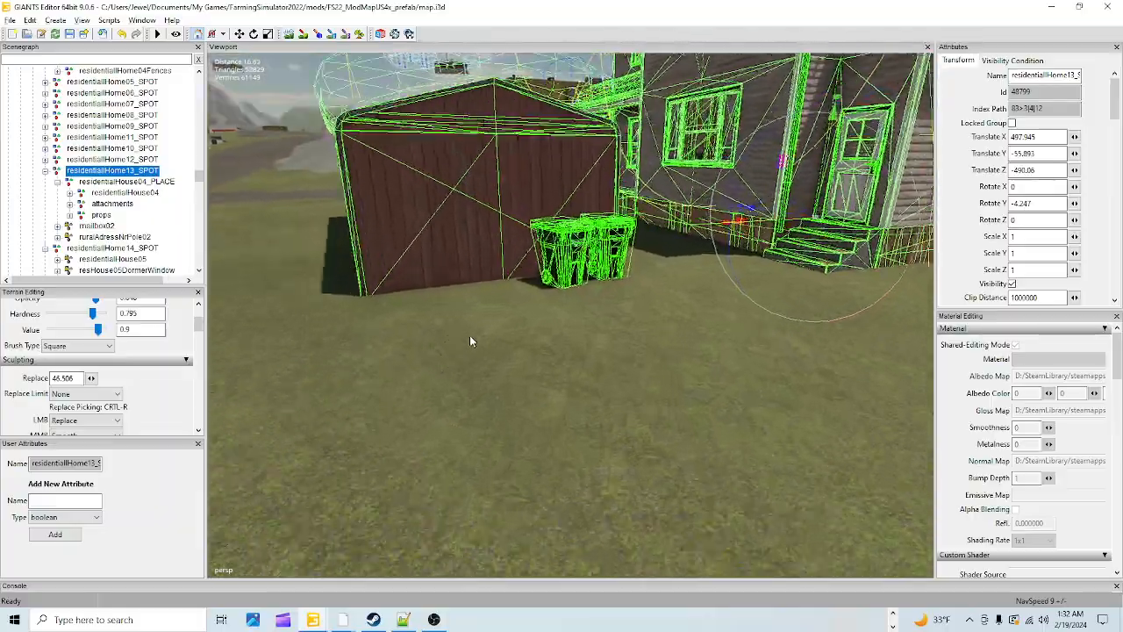
scroll(497, 293, up, 3)
scroll(495, 300, down, 1)
alt+drag(494, 301, 489, 270)
alt+drag(483, 314, 452, 359)
scroll(544, 333, up, 3)
scroll(453, 358, up, 3)
alt+drag(490, 243, 491, 371)
scroll(443, 279, up, 2)
scroll(403, 306, up, 2)
scroll(413, 299, down, 3)
scroll(490, 365, up, 5)
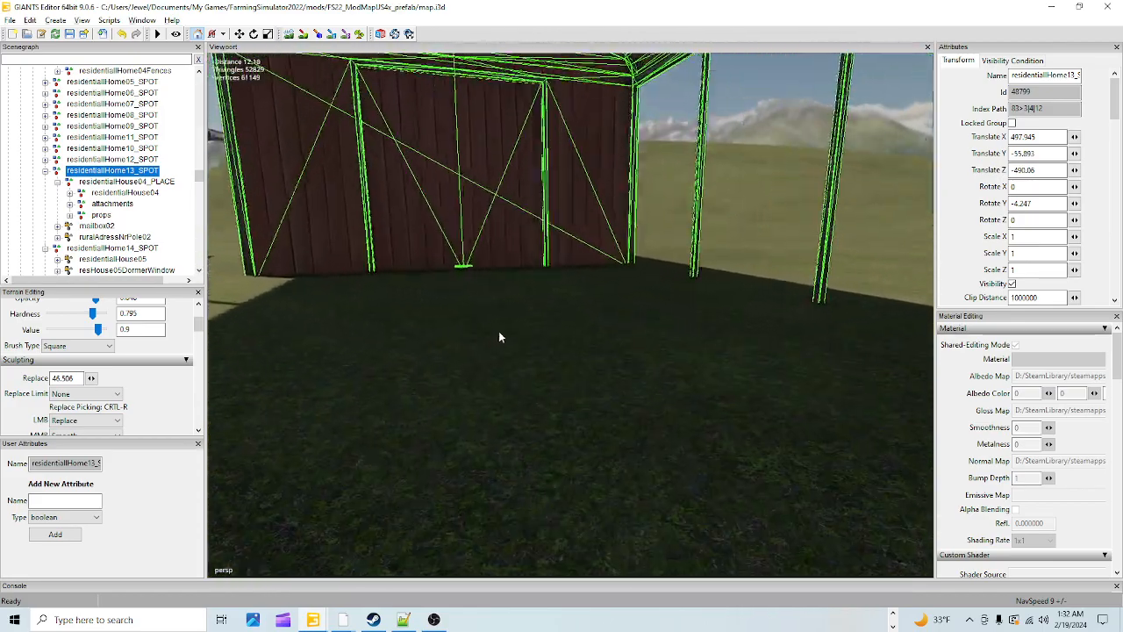
Examine the shed's door bottom and base rail from above and below the terrain for gaps or buried parts.
scroll(491, 314, up, 3)
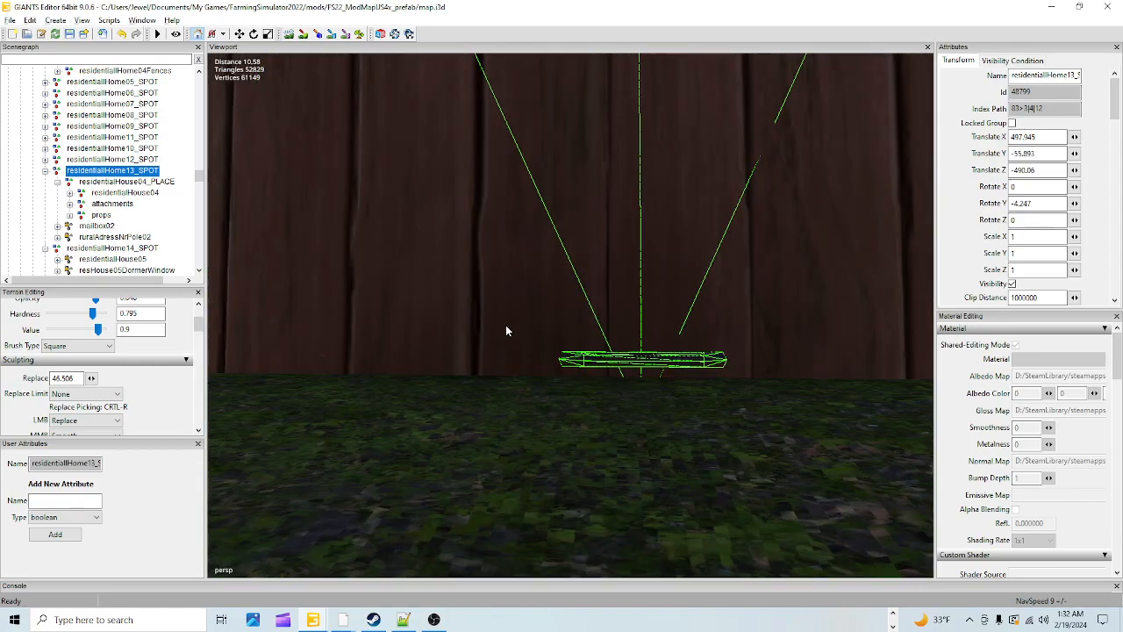
alt+drag(506, 326, 497, 365)
scroll(498, 358, up, 3)
scroll(495, 367, down, 4)
scroll(496, 362, up, 3)
scroll(496, 367, down, 1)
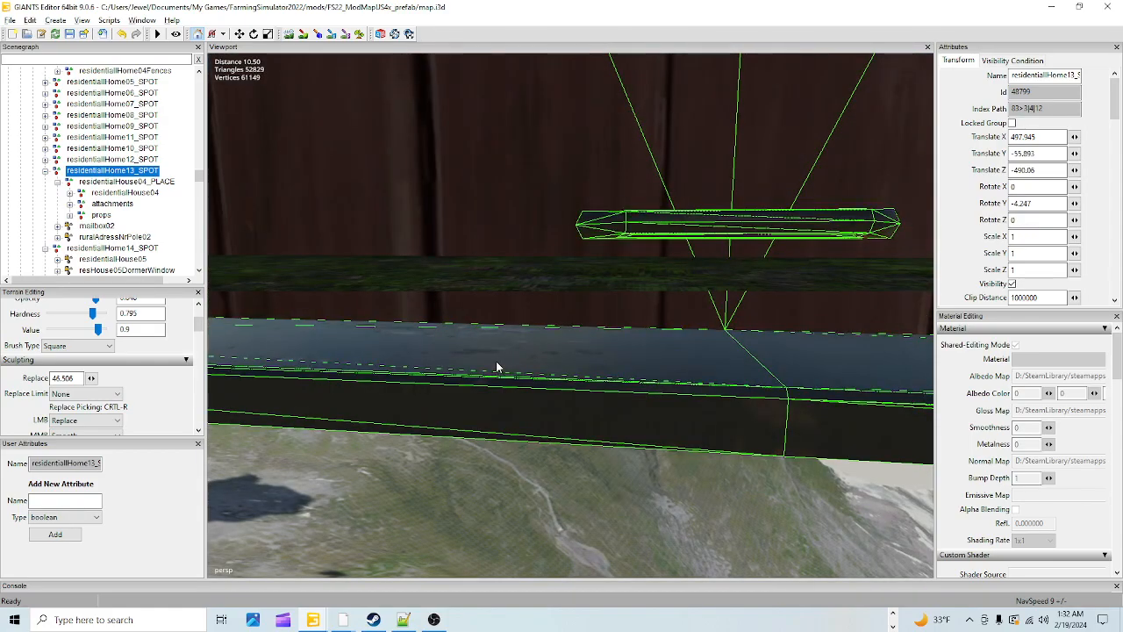
alt+drag(505, 361, 226, 371)
alt+drag(395, 393, 363, 331)
alt+middle_drag(363, 332, 359, 361)
scroll(361, 361, up, 5)
alt+drag(363, 361, 612, 310)
Select carport02 in the house's props and raise it to about Y -1.624.
click(611, 210)
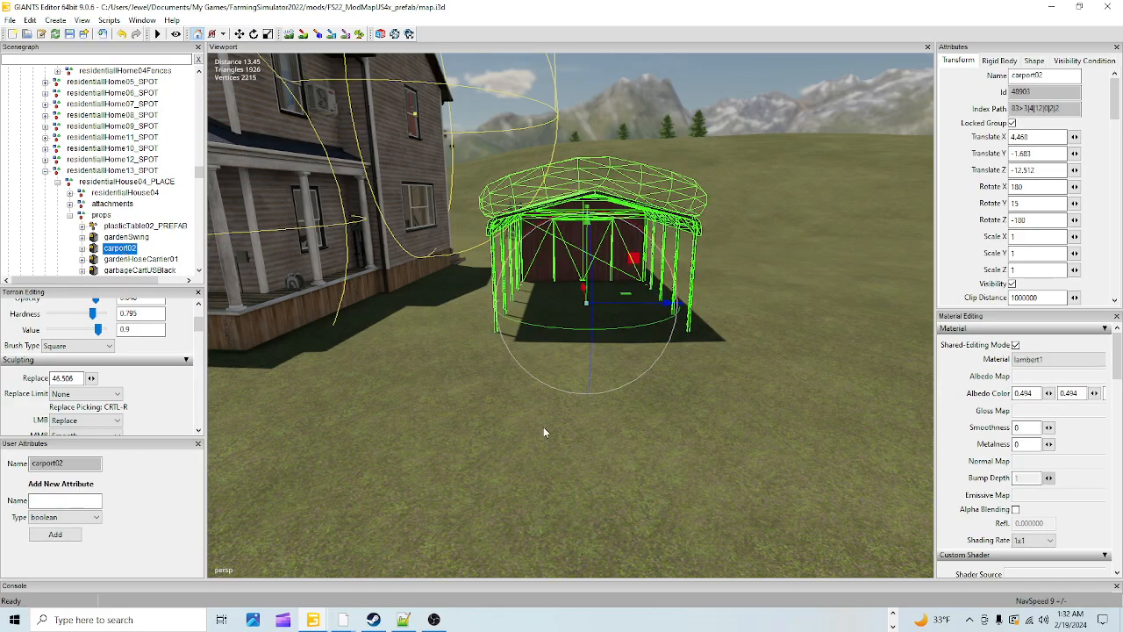
alt+drag(541, 420, 550, 414)
alt+right_drag(550, 414, 623, 427)
alt+drag(624, 426, 484, 414)
alt+right_drag(483, 414, 504, 350)
alt+drag(504, 356, 489, 330)
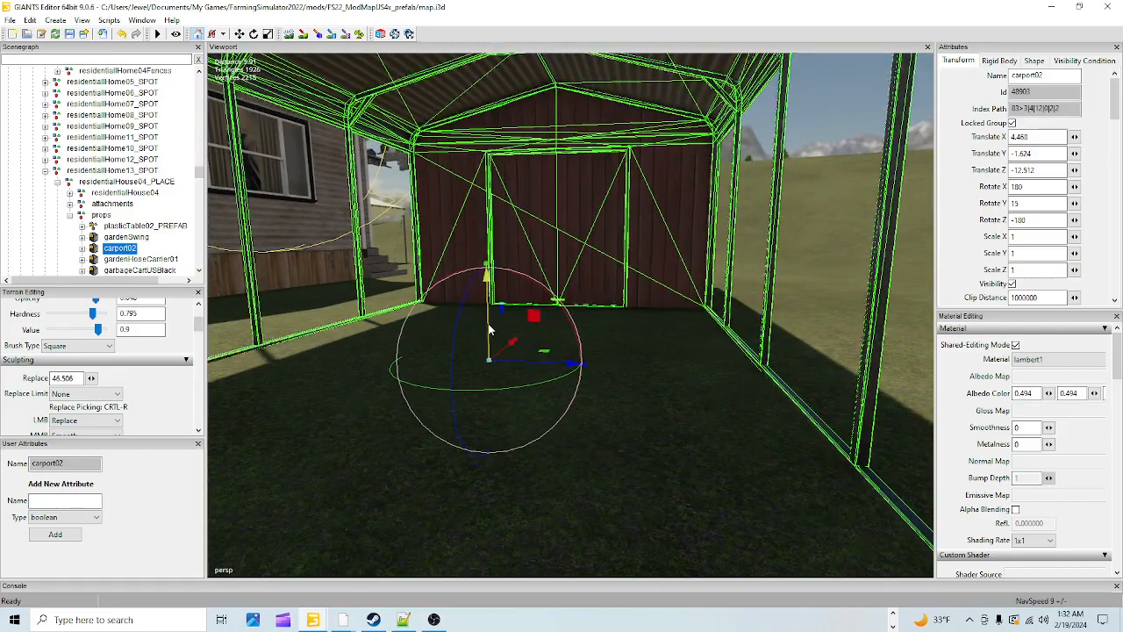
alt+right_drag(519, 476, 565, 449)
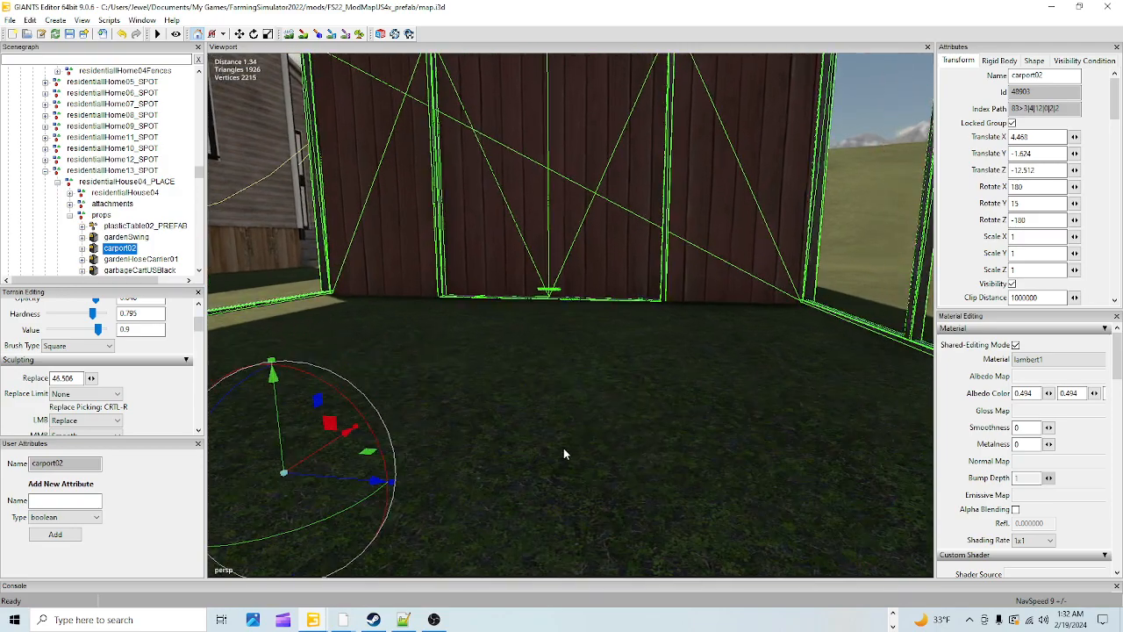
Raise the carport further to about Y -1.598, checking the floor edge around its doors and posts.
alt+drag(565, 448, 484, 449)
drag(544, 414, 548, 391)
drag(561, 437, 645, 420)
alt+right_drag(645, 420, 611, 408)
alt+drag(611, 409, 423, 435)
alt+drag(505, 452, 454, 433)
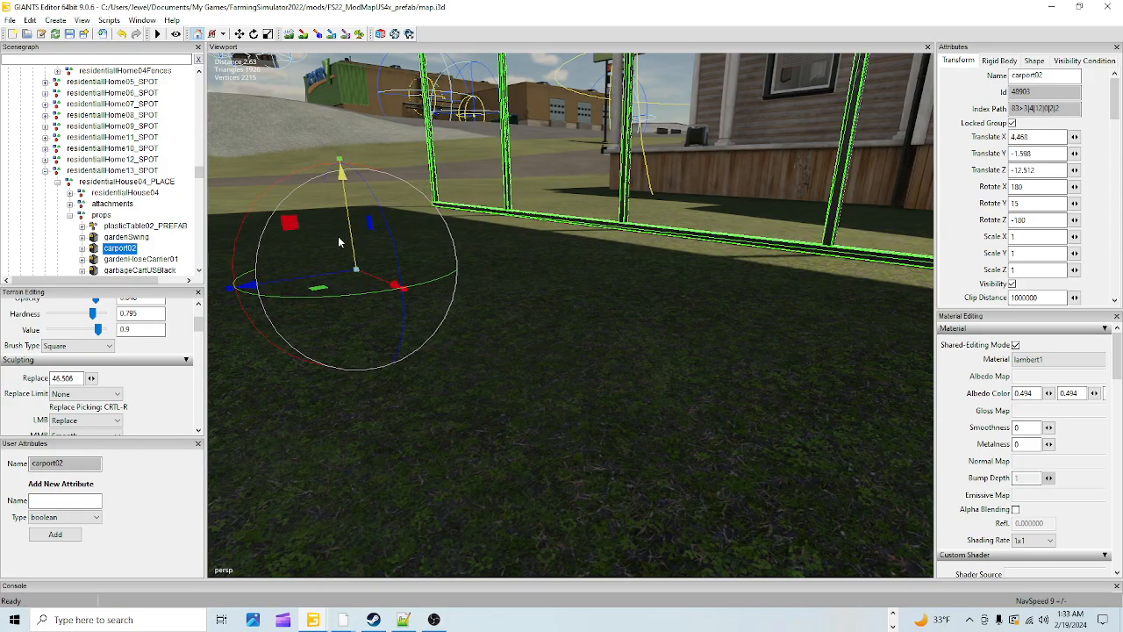
Lower the carport slightly to about Y -1.604 so its base rail sits on the grass.
alt+drag(322, 336, 380, 362)
scroll(474, 353, up, 2)
scroll(475, 362, up, 4)
scroll(383, 361, up, 2)
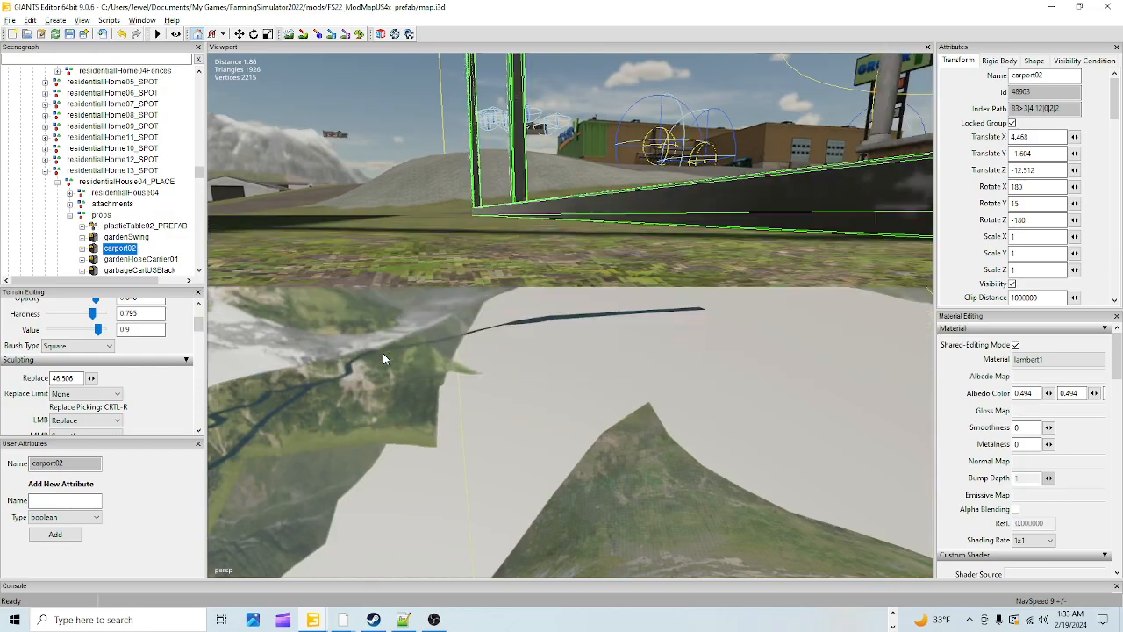
Examine the outside of the carport's base rail and its corner posts against the terrain for gaps.
scroll(390, 369, up, 2)
alt+drag(389, 363, 318, 388)
scroll(319, 388, down, 2)
alt+drag(368, 431, 171, 463)
scroll(313, 407, up, 1)
scroll(273, 430, up, 1)
scroll(304, 423, up, 1)
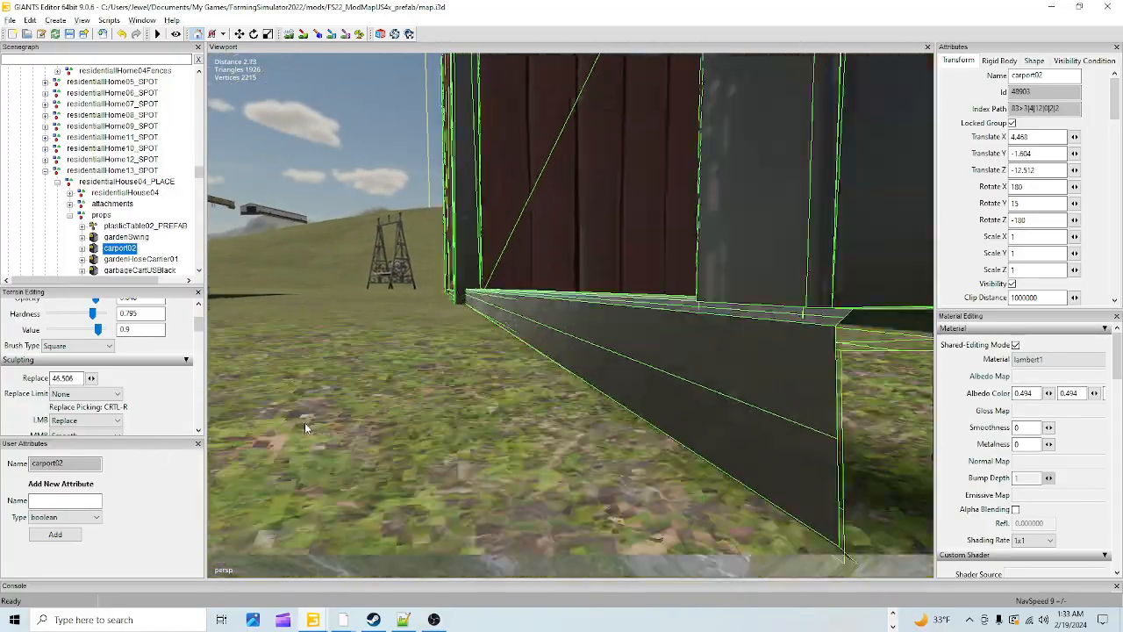
scroll(302, 427, down, 1)
alt+drag(302, 426, 644, 432)
scroll(386, 416, up, 1)
scroll(391, 428, down, 1)
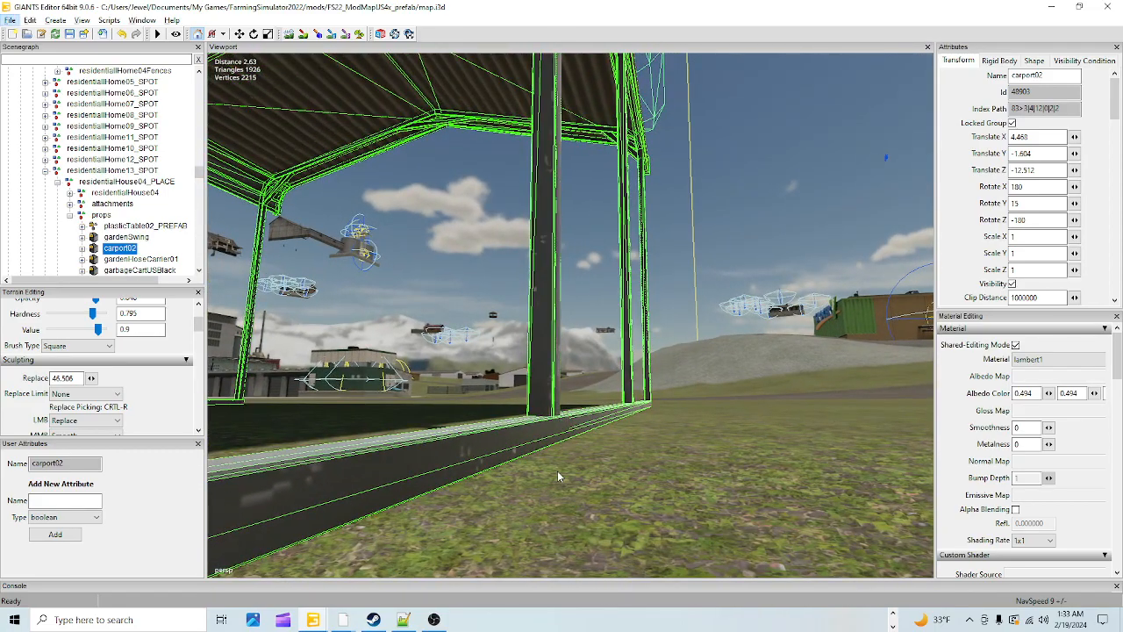
Check the carport's interior, door bottoms and far-side rail against the ground.
alt+drag(641, 441, 271, 521)
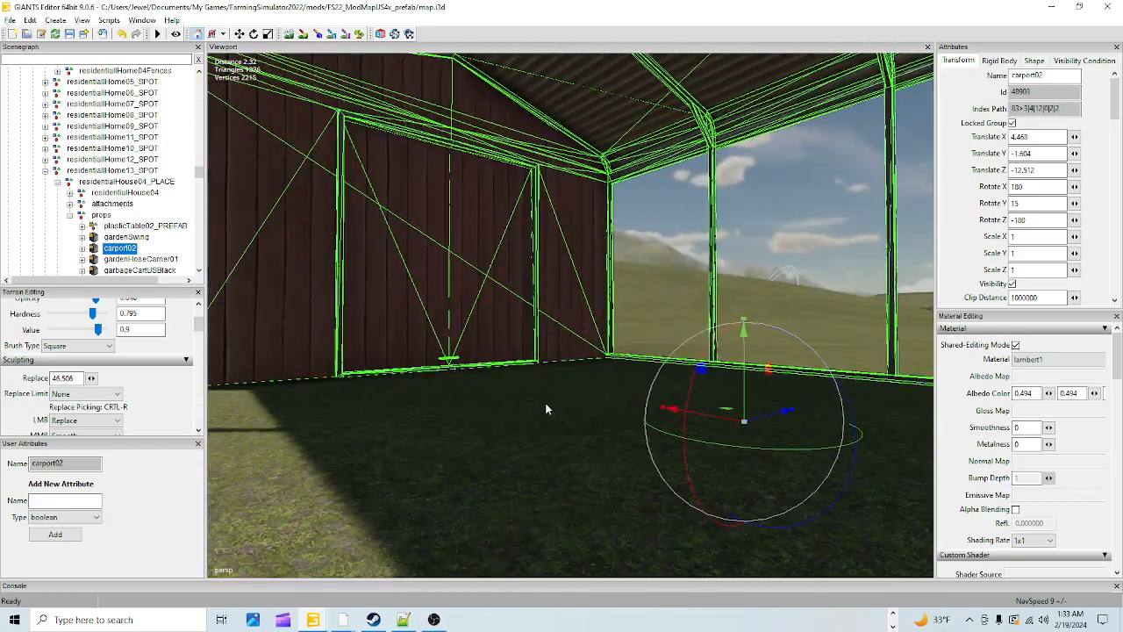
alt+drag(432, 473, 404, 445)
scroll(421, 418, up, 5)
scroll(406, 447, down, 5)
alt+drag(413, 497, 815, 365)
scroll(457, 361, up, 4)
scroll(540, 340, up, 3)
scroll(569, 363, up, 3)
right_drag(869, 366, 588, 396)
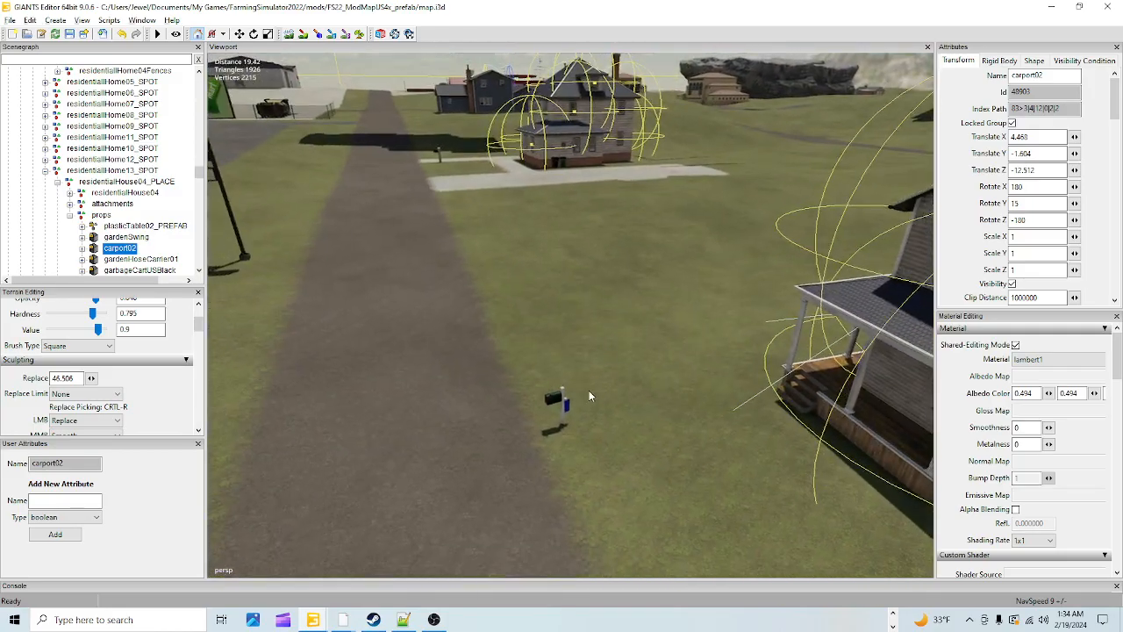
click(289, 34)
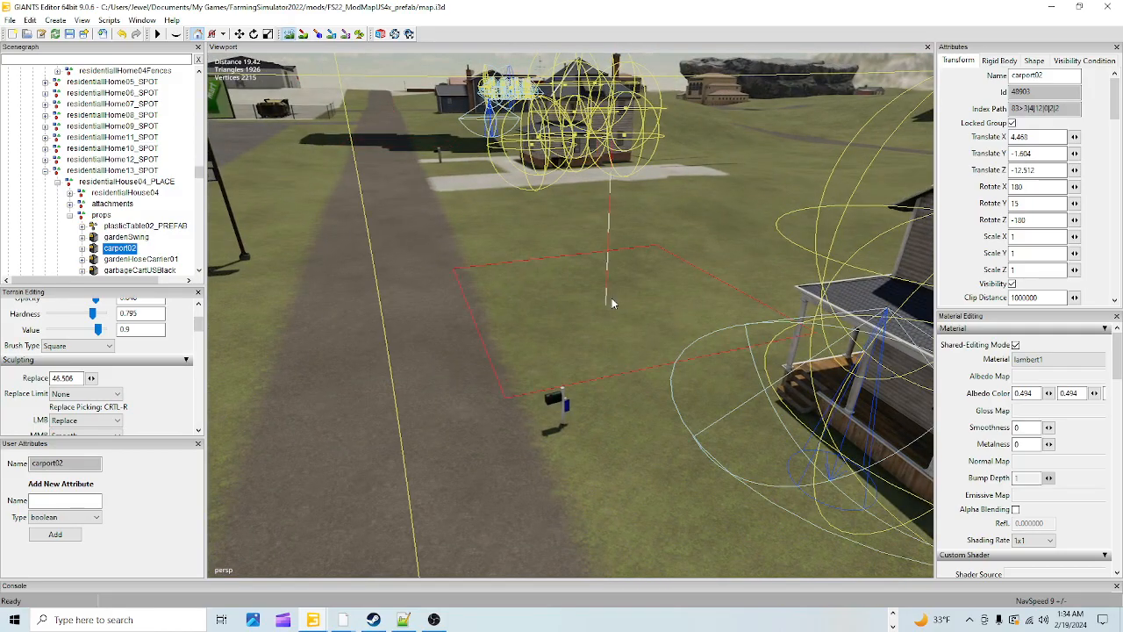
drag(796, 203, 304, 83)
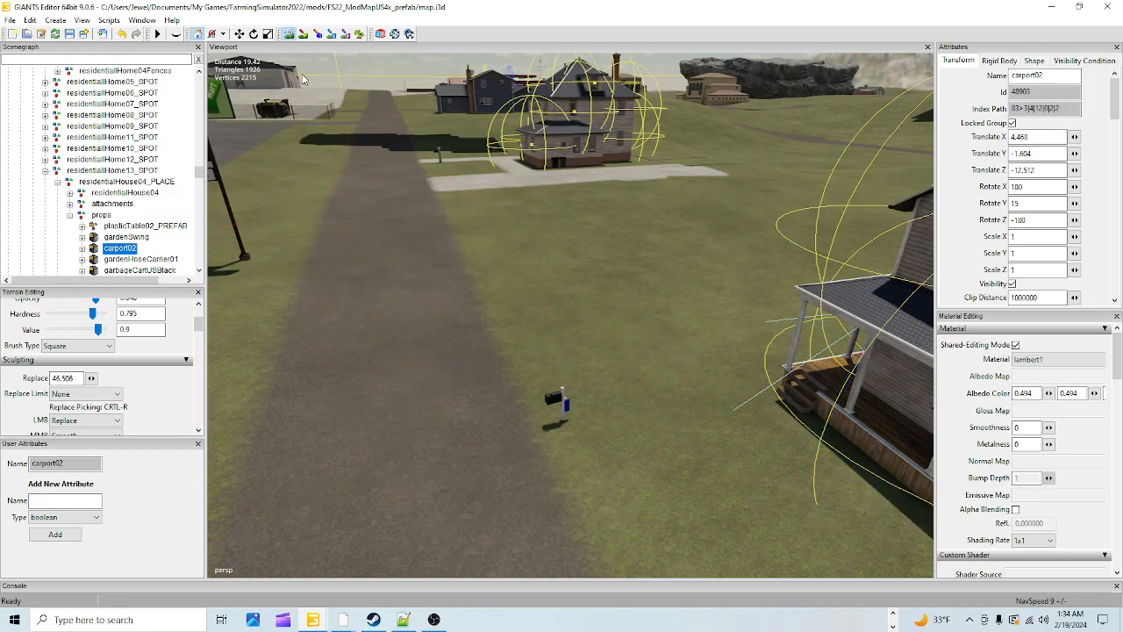
Select mailbox02 by the road and move it in front of the house to about X -0.929, Z 16.529.
right_drag(395, 193, 741, 342)
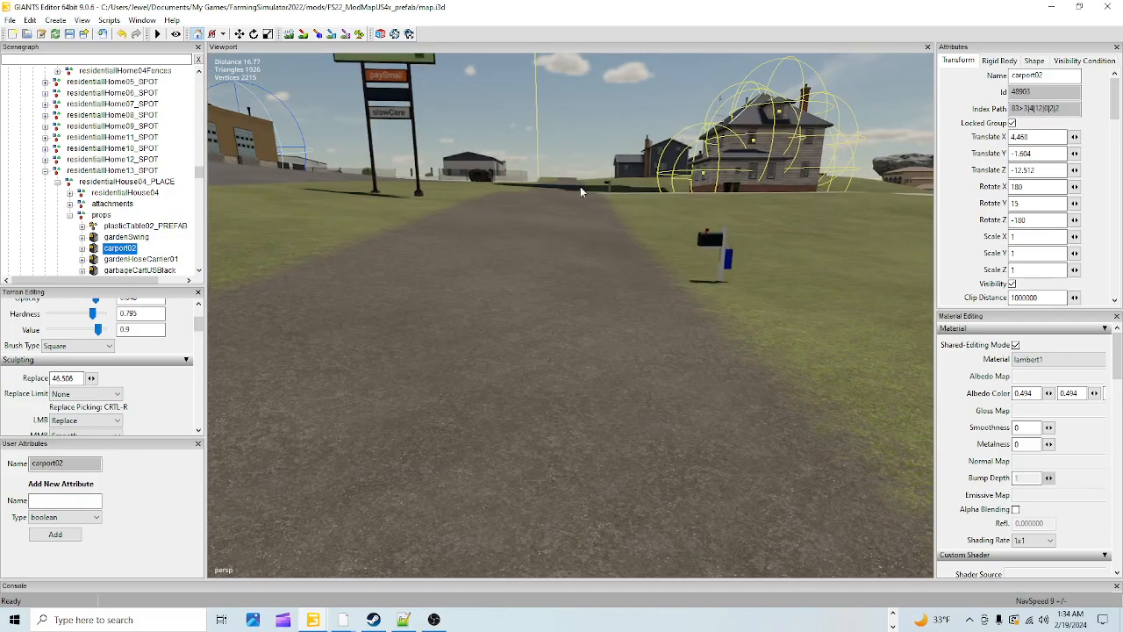
click(711, 240)
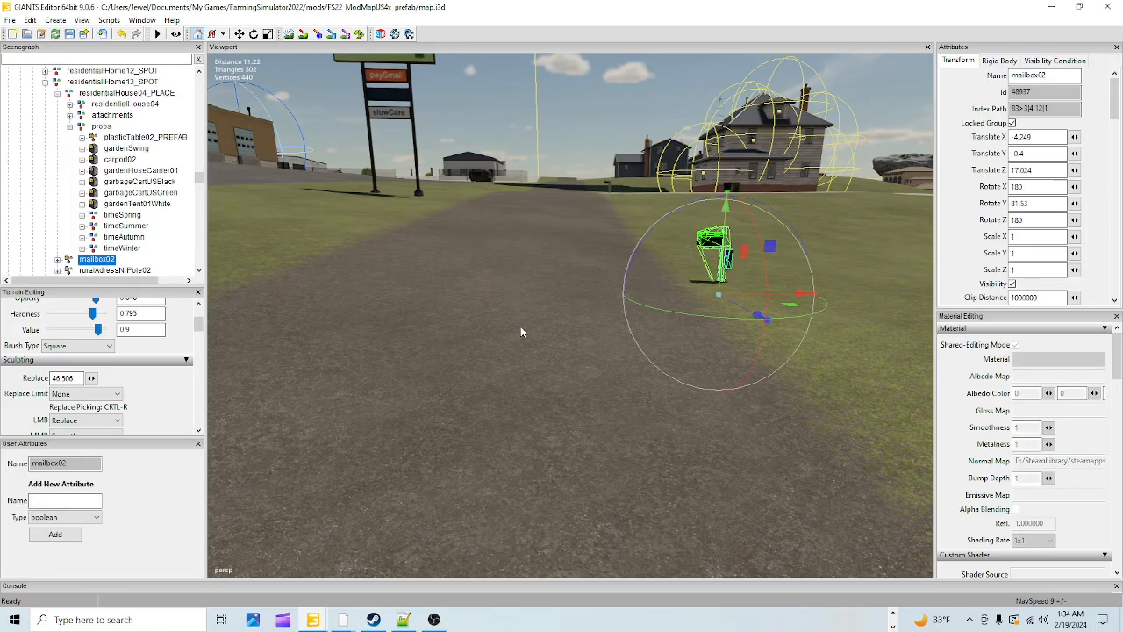
right_drag(478, 357, 628, 359)
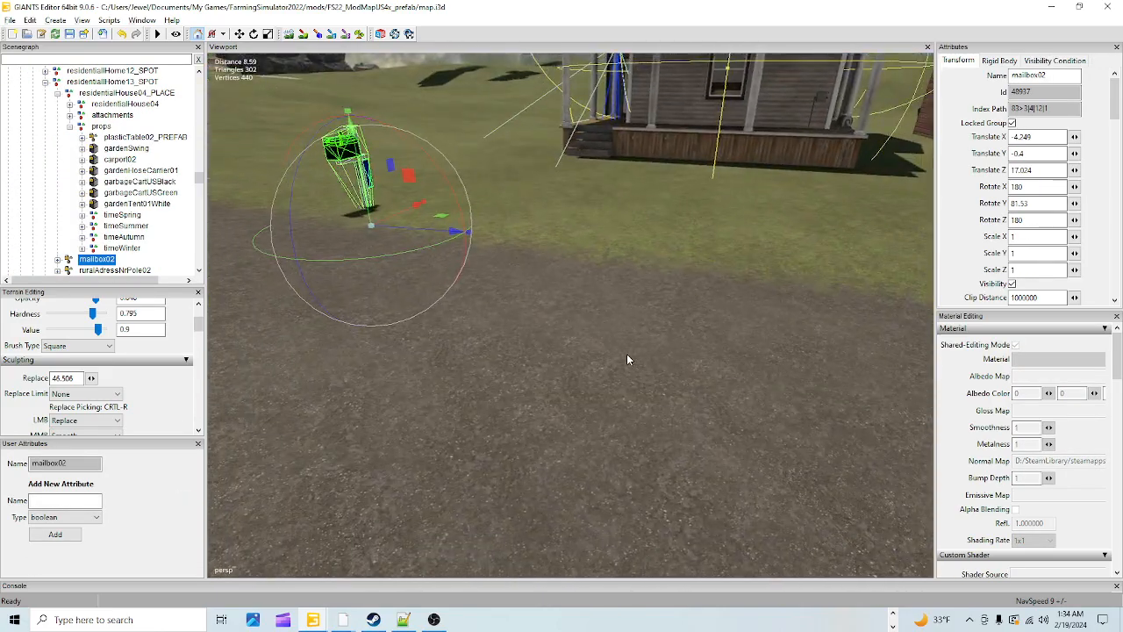
drag(421, 235, 672, 293)
right_drag(672, 293, 684, 331)
drag(683, 322, 650, 333)
Set the mailbox's Rotate Y to 90.
right_drag(650, 333, 734, 486)
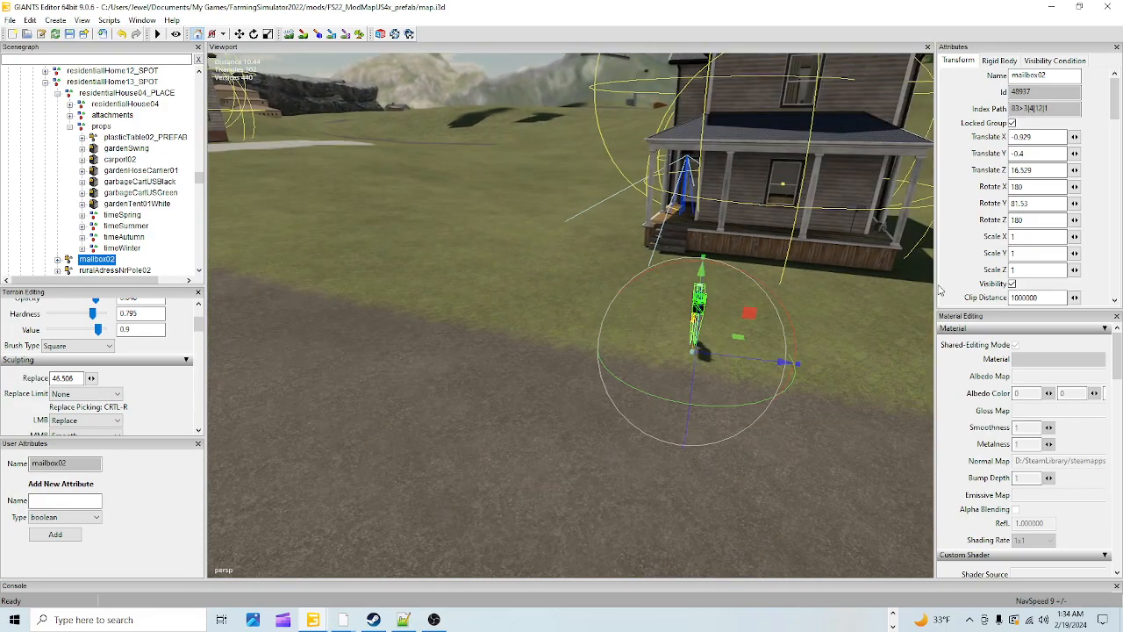
text(90)
right_drag(569, 502, 619, 475)
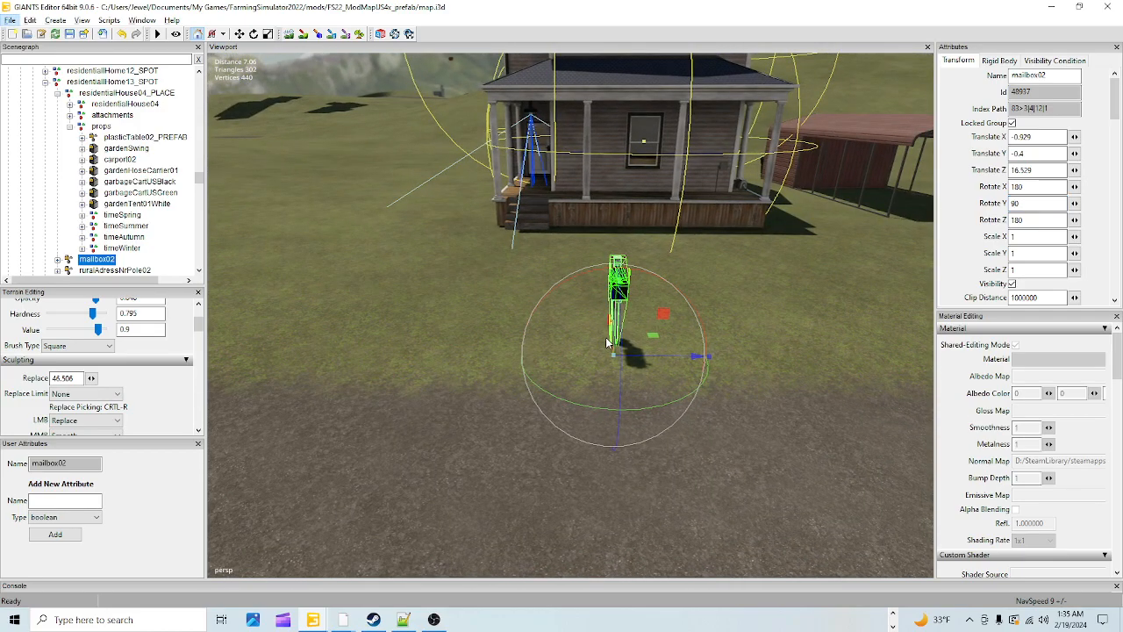
Reposition the mailbox at the grass edge in front of the porch to about X -1.897, Y -0.403, Z 16.147.
right_drag(568, 365, 545, 428)
drag(517, 367, 493, 368)
right_drag(505, 445, 567, 413)
alt+drag(568, 414, 538, 414)
scroll(539, 414, down, 3)
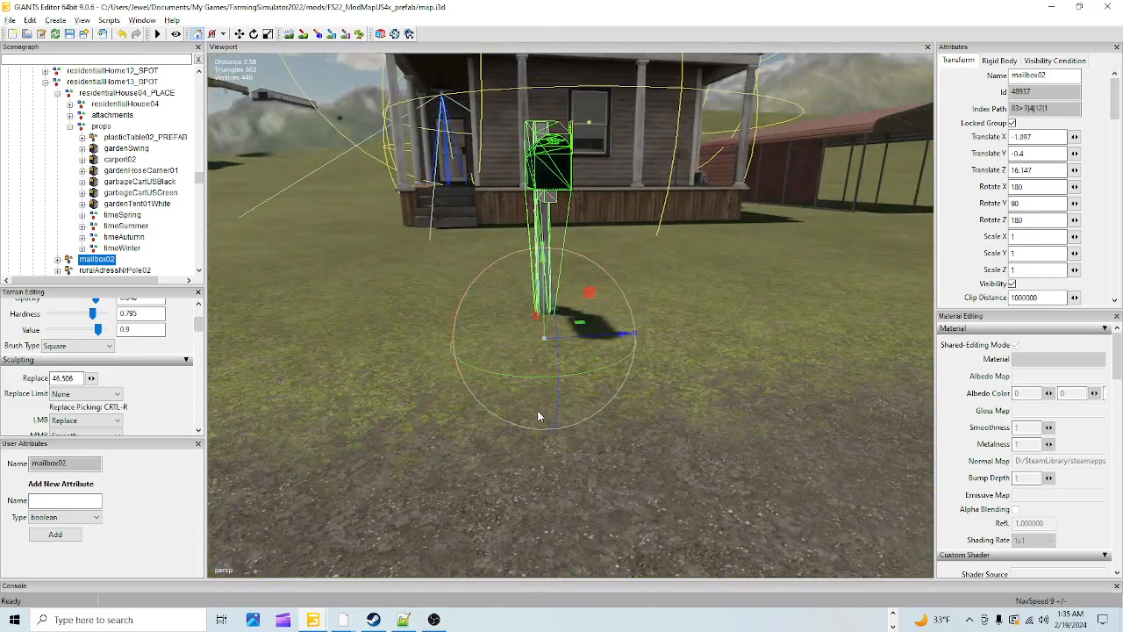
mouse_move(545, 312)
mouse_down()
mouse_move(544, 265)
mouse_move(528, 317)
mouse_up()
middle_drag(624, 443, 626, 527)
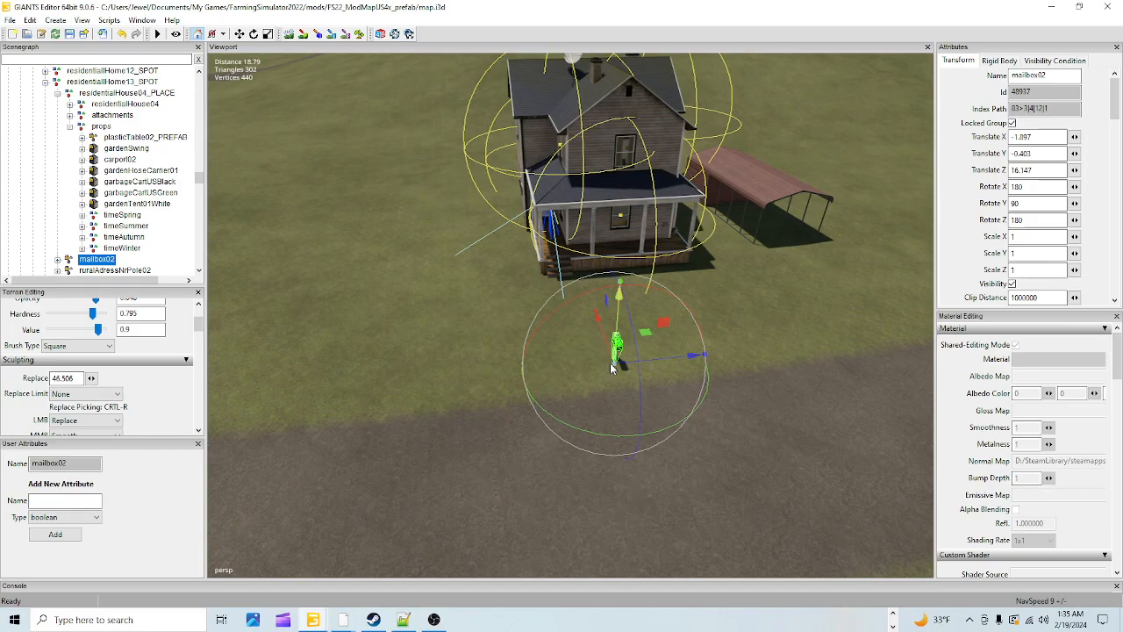
Paint a CONCRETE walkway from the porch steps to the road, with the terrain brush's primary action set to Add.
mouse_move(609, 475)
alt+right_down()
mouse_move(649, 346)
mouse_move(592, 499)
mouse_move(617, 462)
alt+right_up()
alt+drag(618, 463, 629, 425)
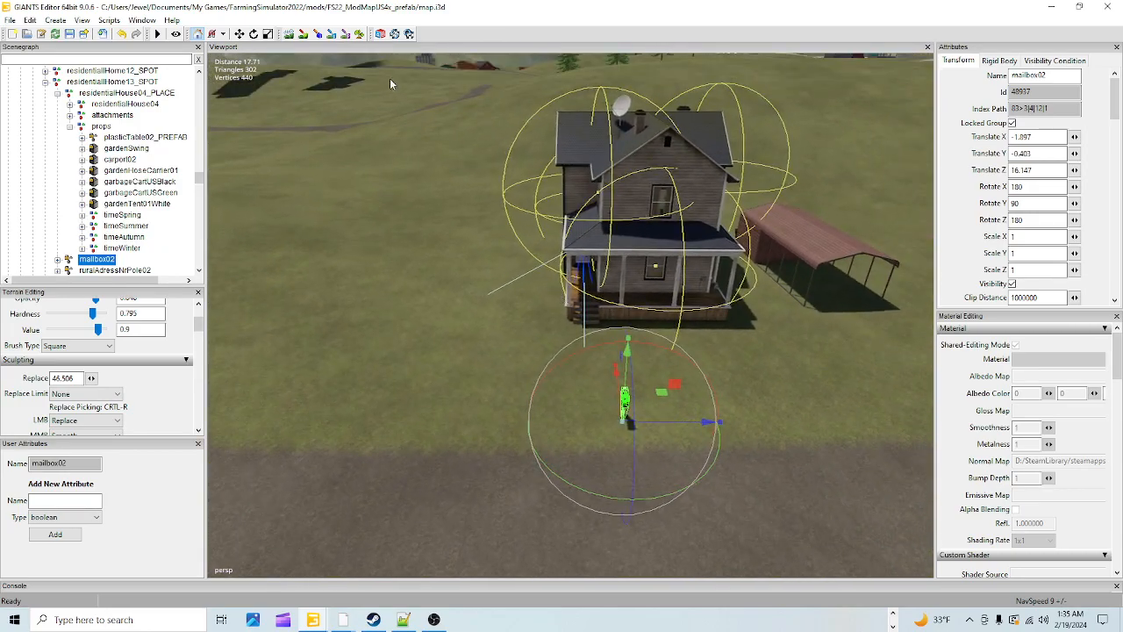
click(303, 34)
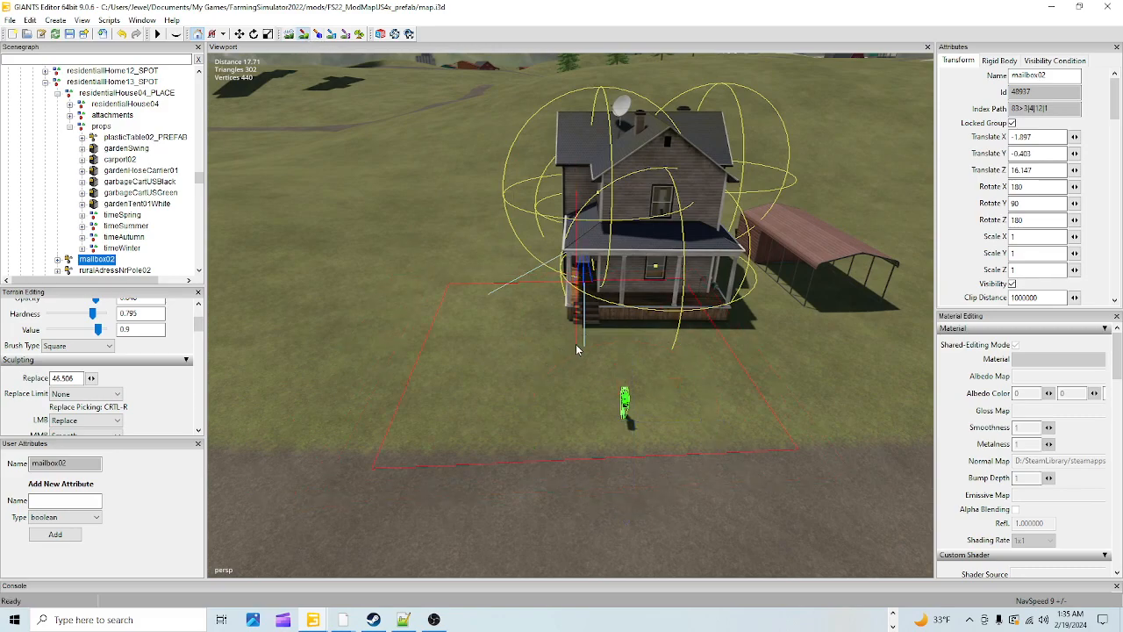
click(85, 420)
click(75, 433)
scroll(175, 428, down, 2)
scroll(176, 406, down, 2)
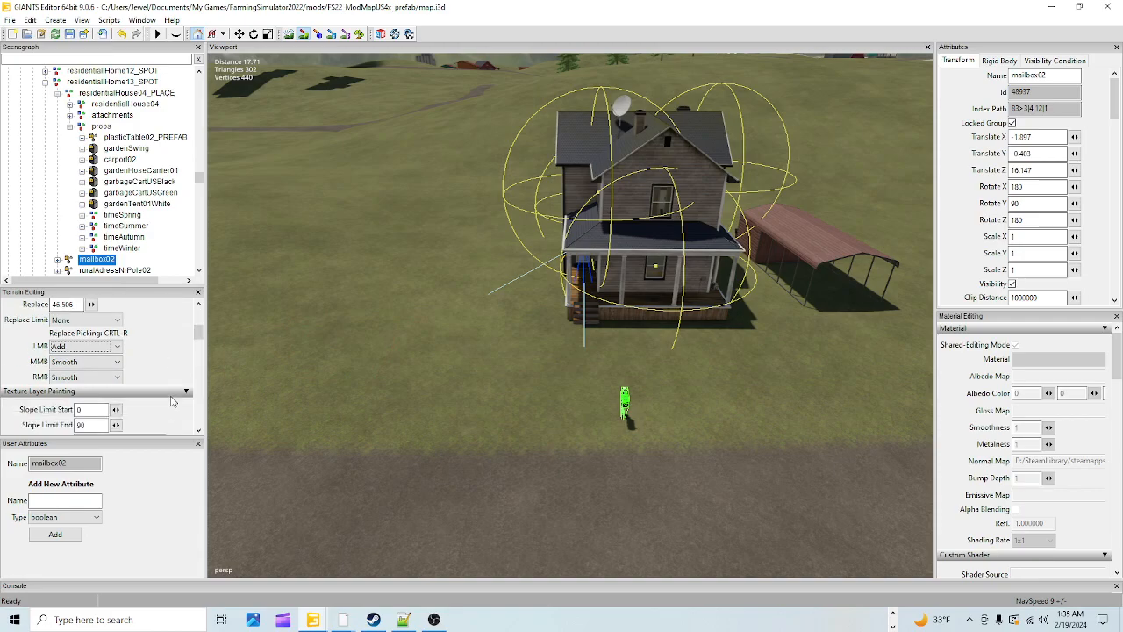
scroll(171, 404, down, 1)
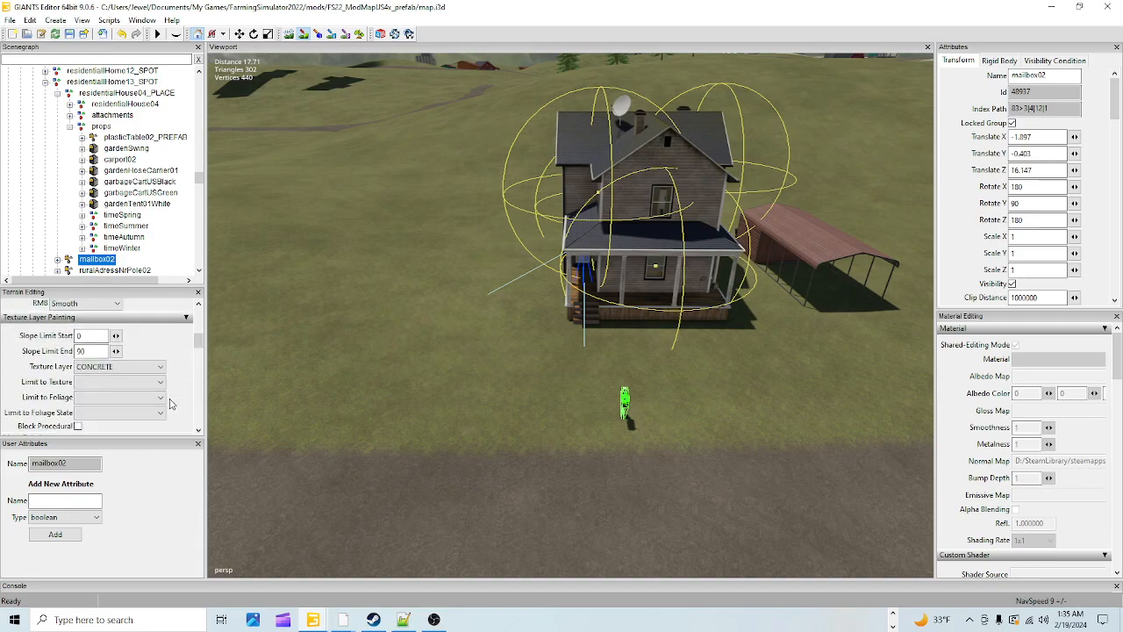
click(593, 337)
drag(589, 356, 590, 423)
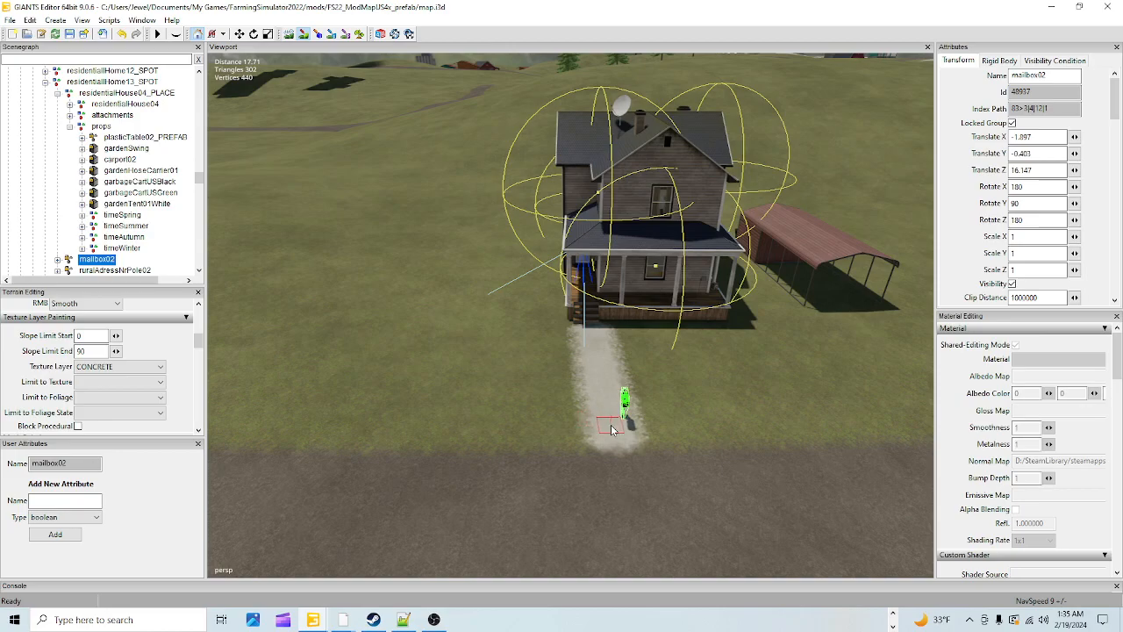
click(306, 37)
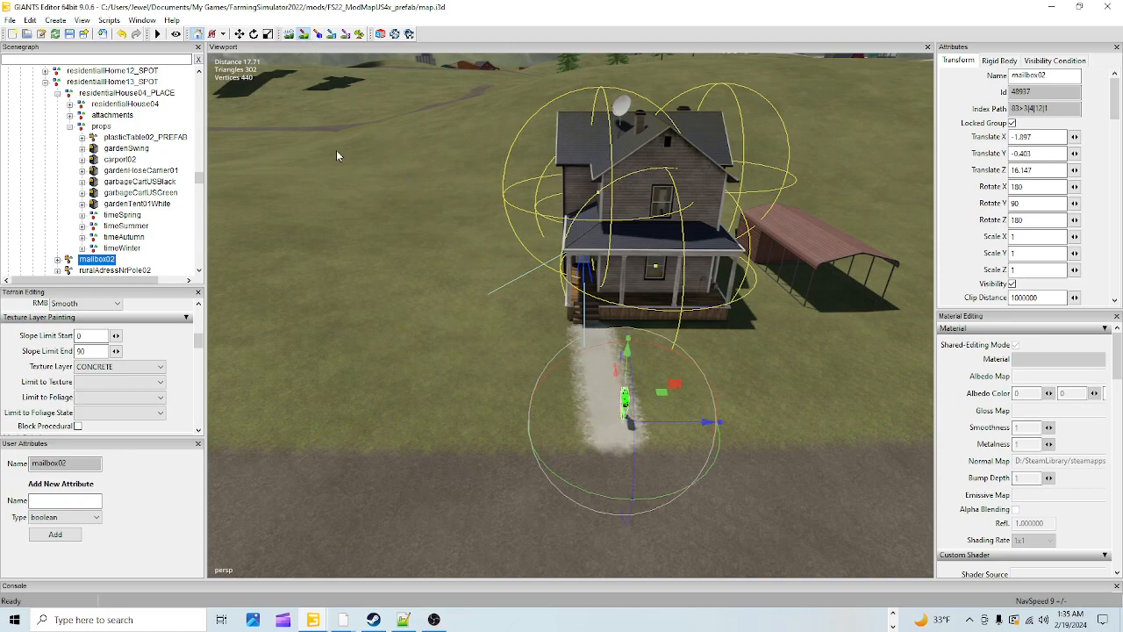
Move the mailbox off the concrete walkway to the grass beside it, at about X -0.792, Z 16.66.
key(f)
scroll(606, 369, up, 5)
alt+drag(626, 310, 629, 307)
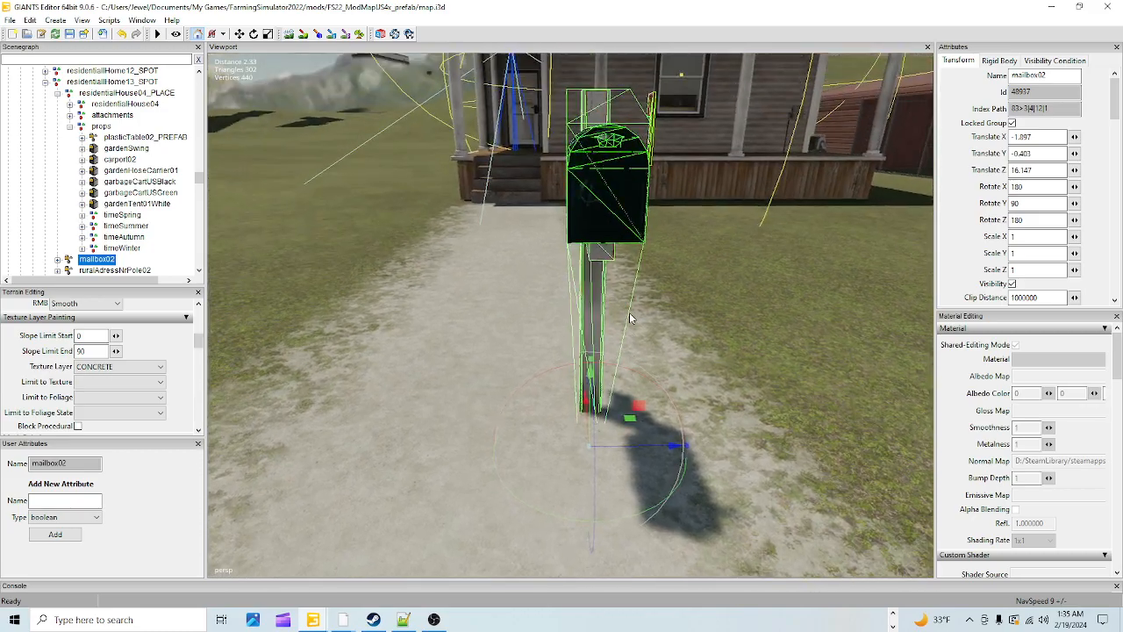
scroll(612, 343, down, 3)
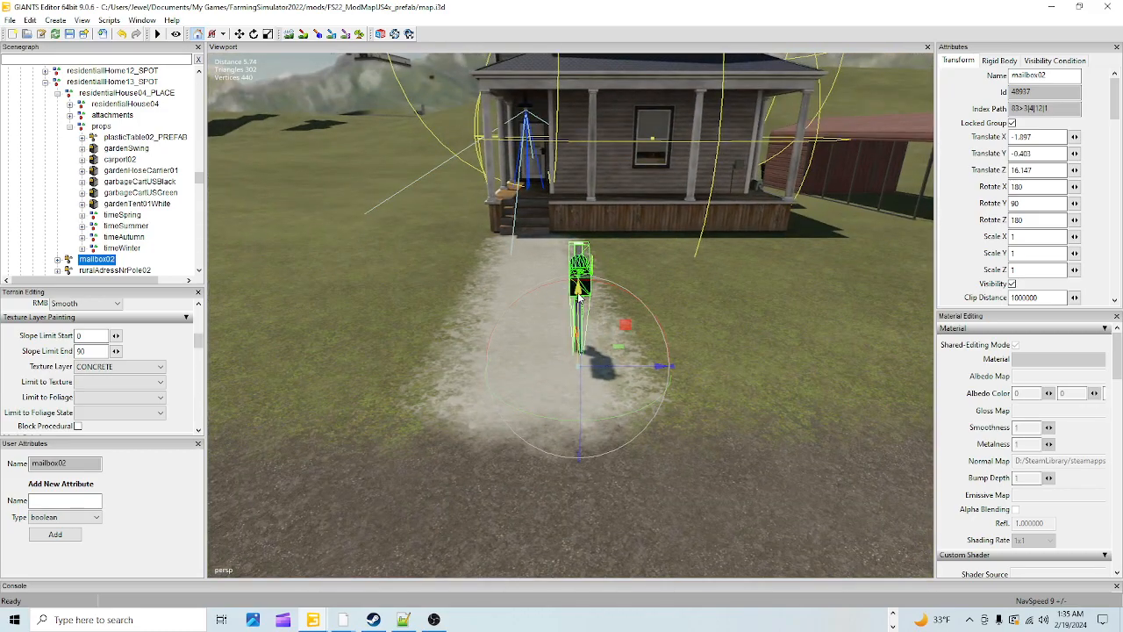
drag(647, 368, 725, 388)
drag(647, 354, 641, 463)
alt+right_drag(641, 463, 746, 391)
alt+drag(628, 384, 635, 409)
alt+right_drag(635, 409, 619, 378)
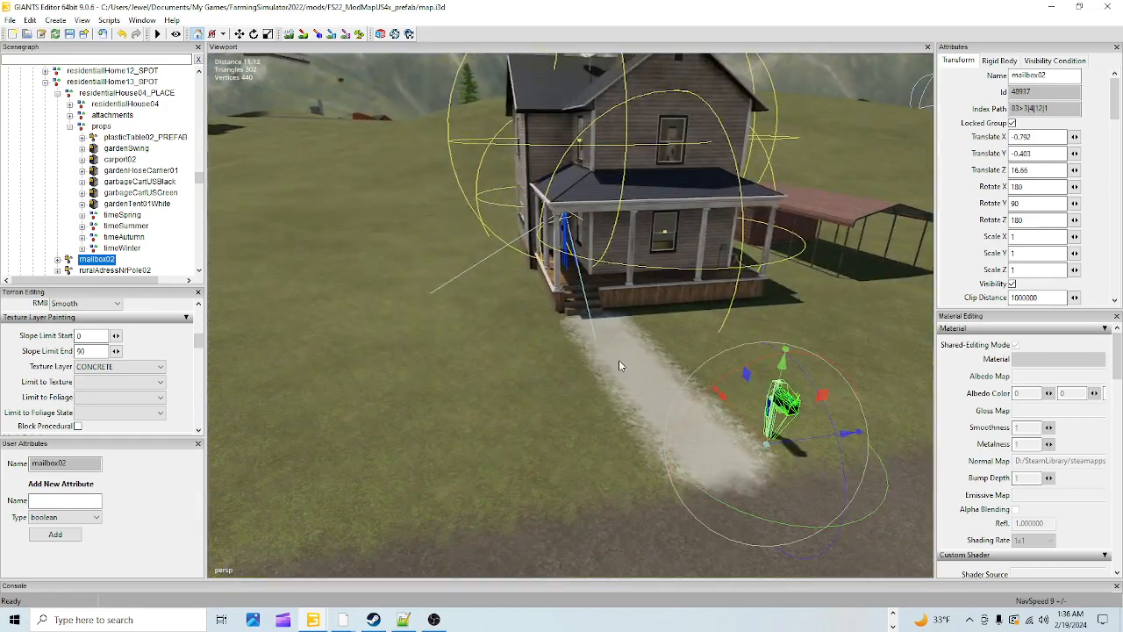
Look over the walkway, the front yard and the side of the house up to the carport.
alt+drag(521, 437, 601, 420)
alt+right_drag(575, 466, 720, 334)
alt+drag(678, 365, 515, 355)
alt+right_drag(515, 356, 636, 448)
alt+drag(636, 448, 669, 328)
alt+right_drag(669, 327, 678, 296)
alt+drag(679, 296, 774, 343)
alt+right_drag(774, 349, 764, 293)
alt+drag(764, 293, 646, 430)
alt+right_drag(647, 431, 620, 469)
Select the carport and review its position relative to the house and the road.
click(664, 201)
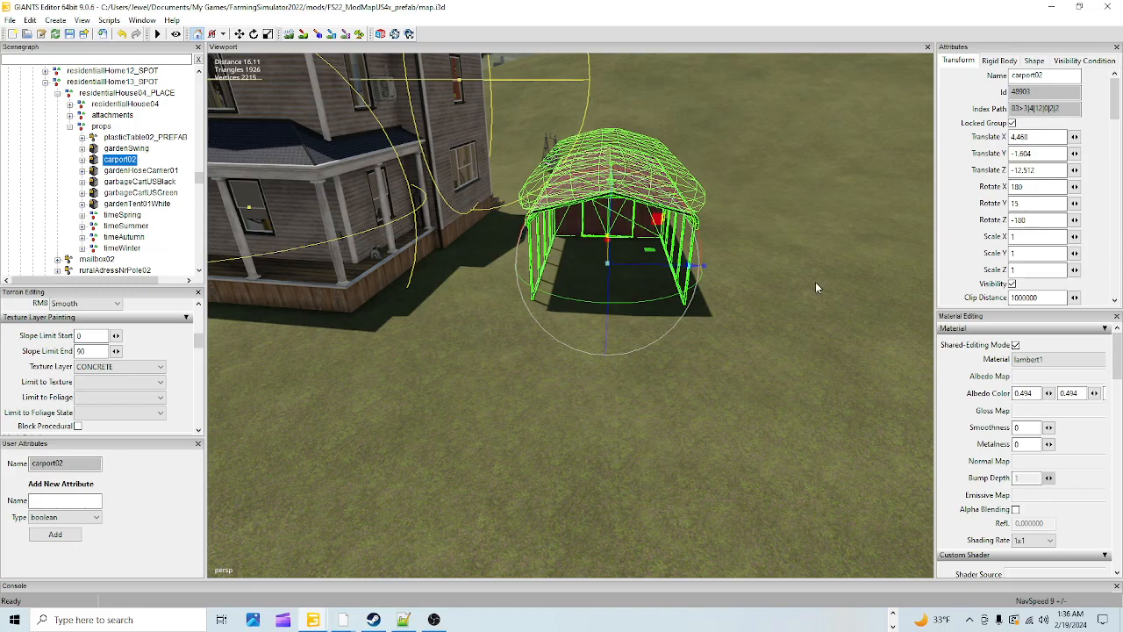
alt+drag(652, 307, 693, 381)
alt+right_drag(693, 276, 574, 392)
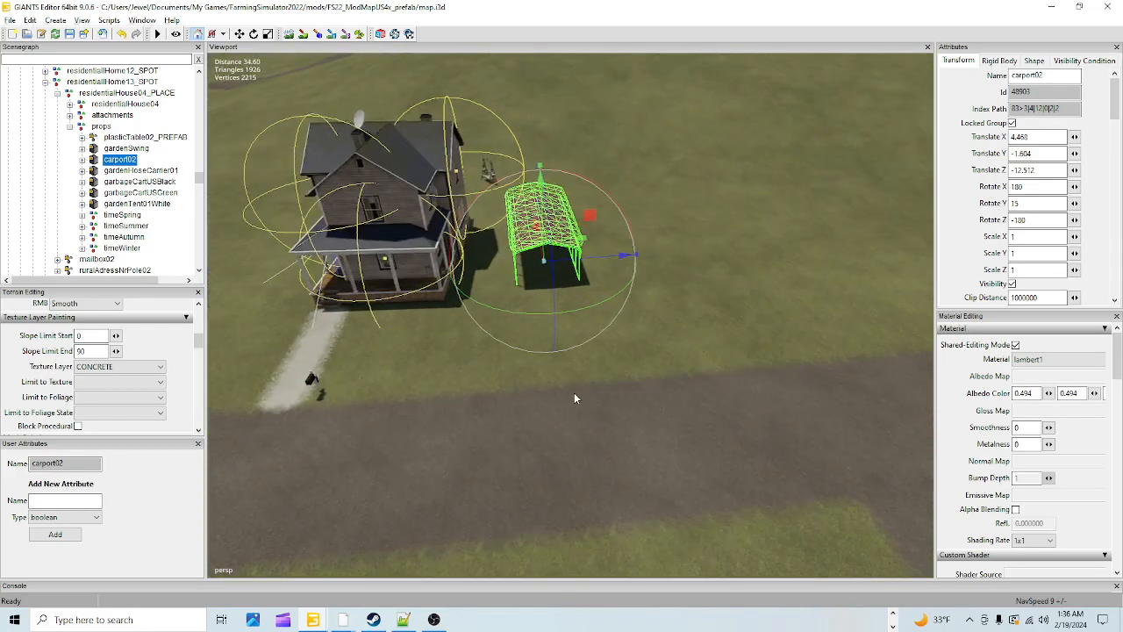
alt+drag(562, 311, 524, 381)
alt+right_drag(524, 380, 614, 216)
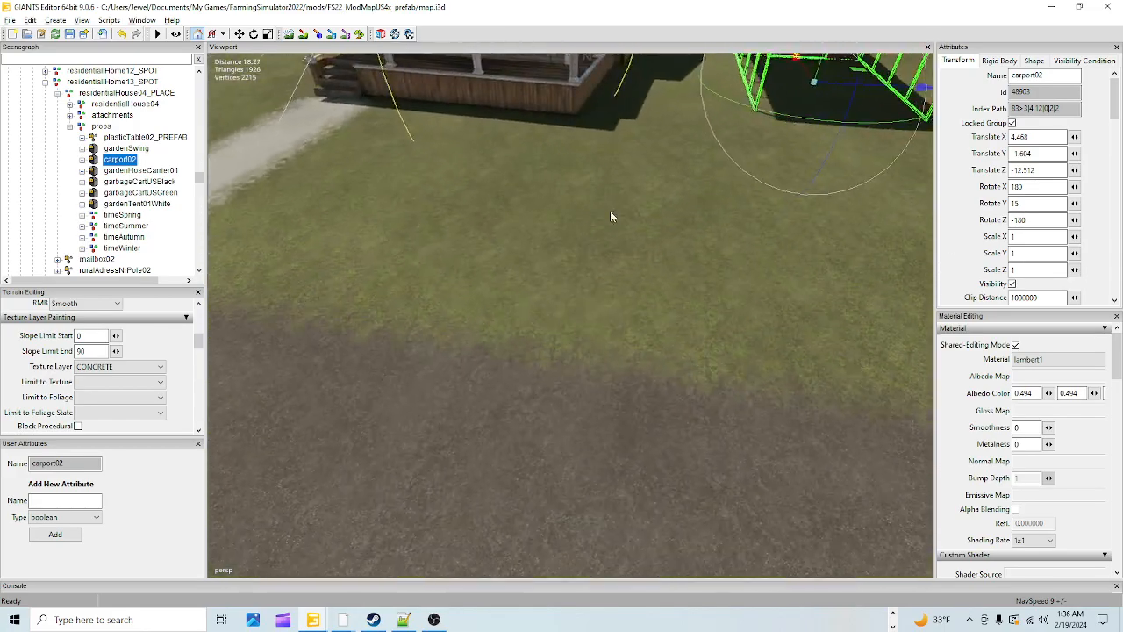
alt+drag(590, 329, 612, 260)
alt+right_drag(612, 260, 541, 386)
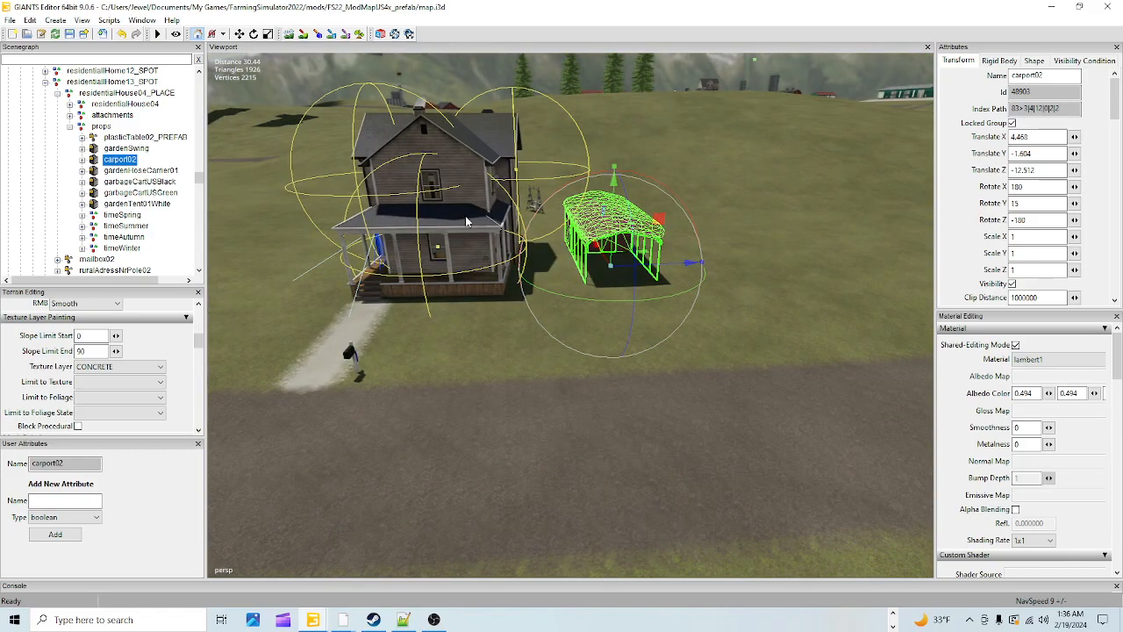
Select the residentialHome13_SPOT group and set its Rotate Y to 0.
click(115, 82)
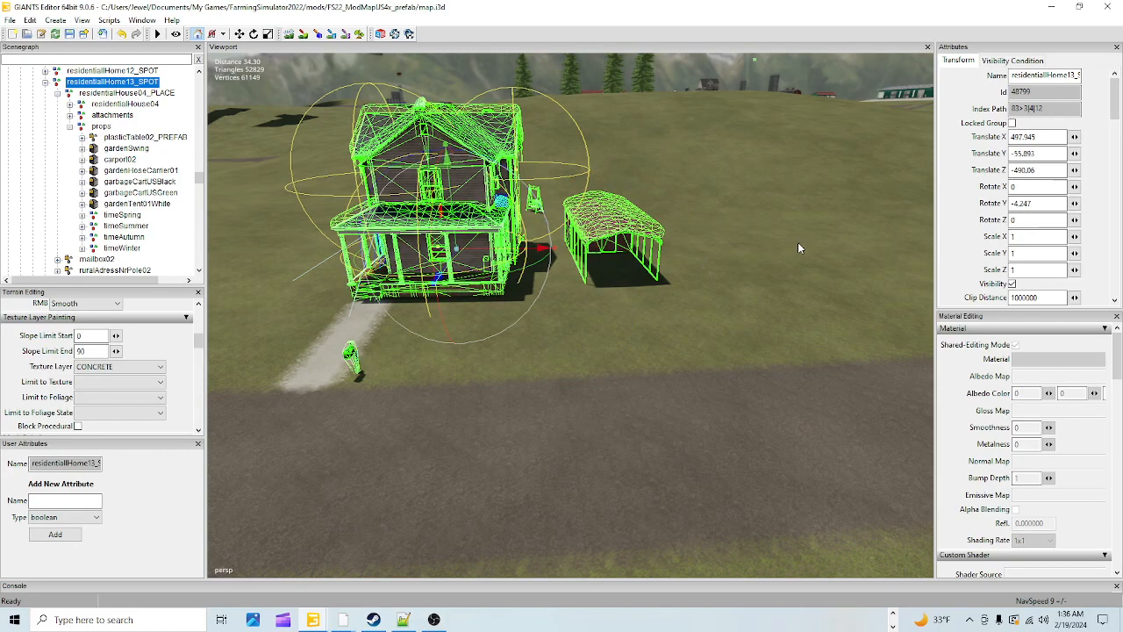
drag(1033, 204, 974, 206)
text(0)
mouse_move(601, 448)
alt+mouse_down()
mouse_move(554, 466)
mouse_move(580, 373)
mouse_move(586, 448)
alt+mouse_up()
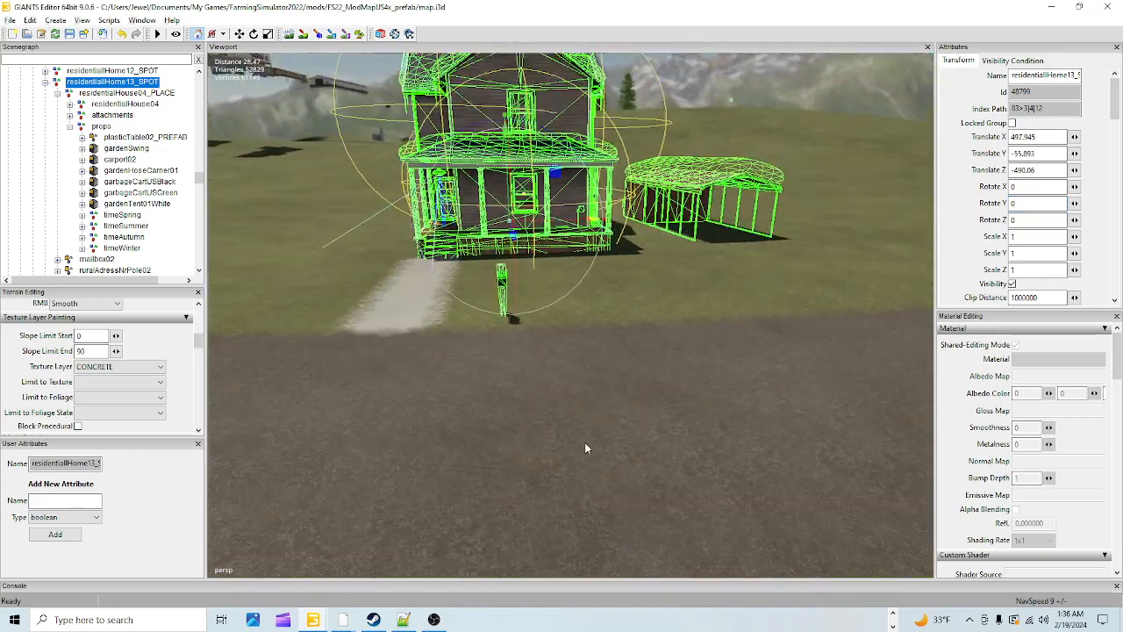
Turn the carport beside the house to face the road more squarely, setting its Rotate Y to 22.
scroll(601, 404, down, 1)
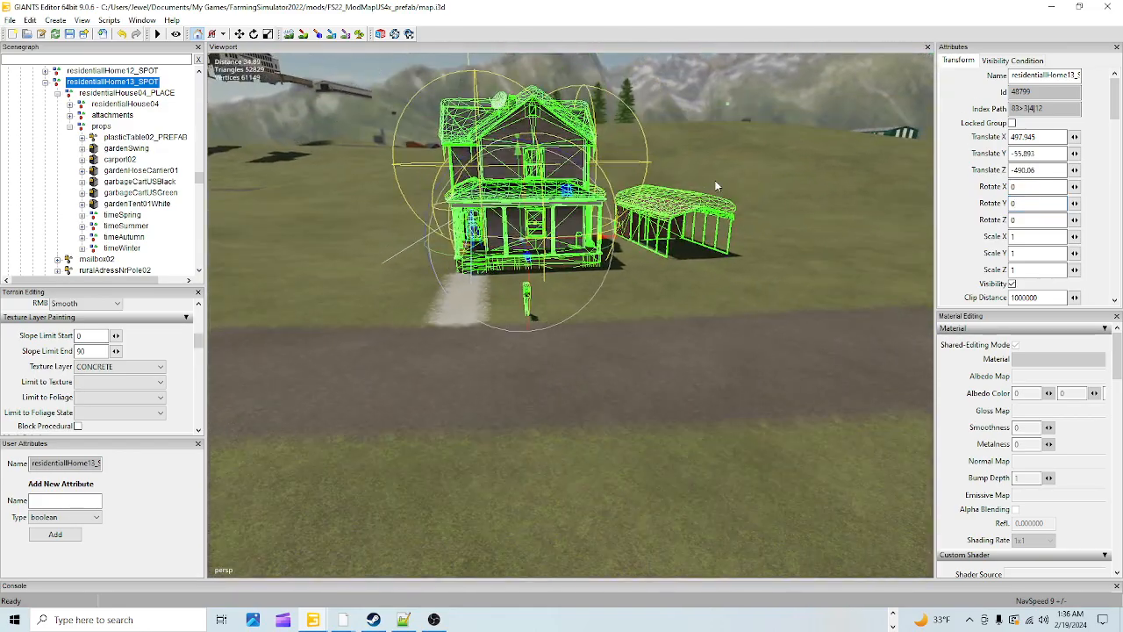
click(669, 219)
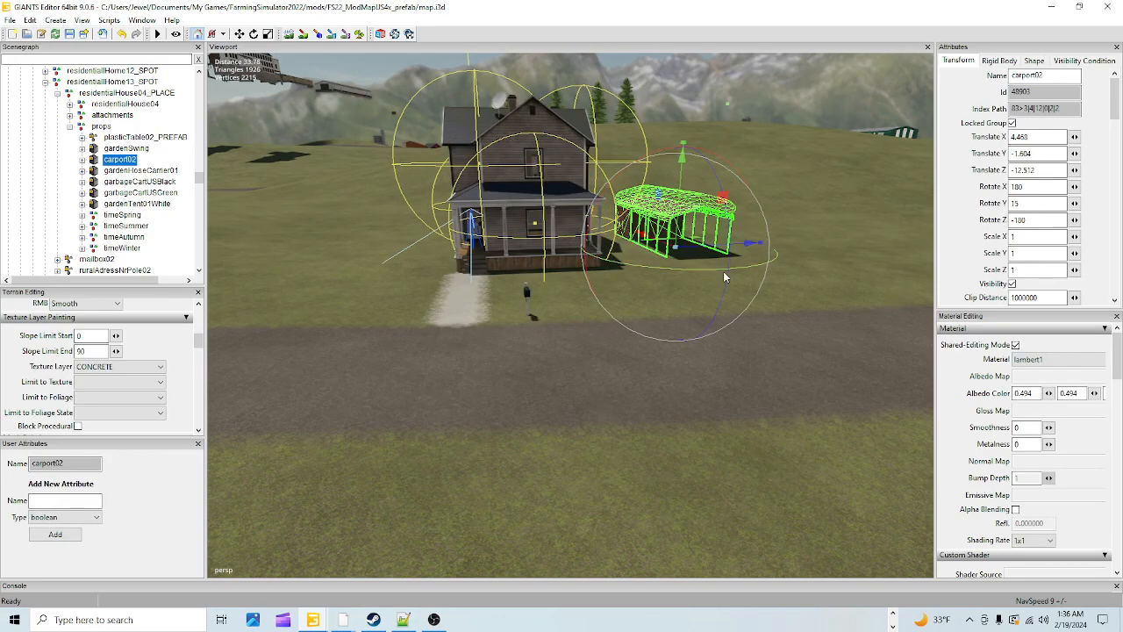
drag(743, 272, 732, 279)
alt+drag(639, 375, 515, 377)
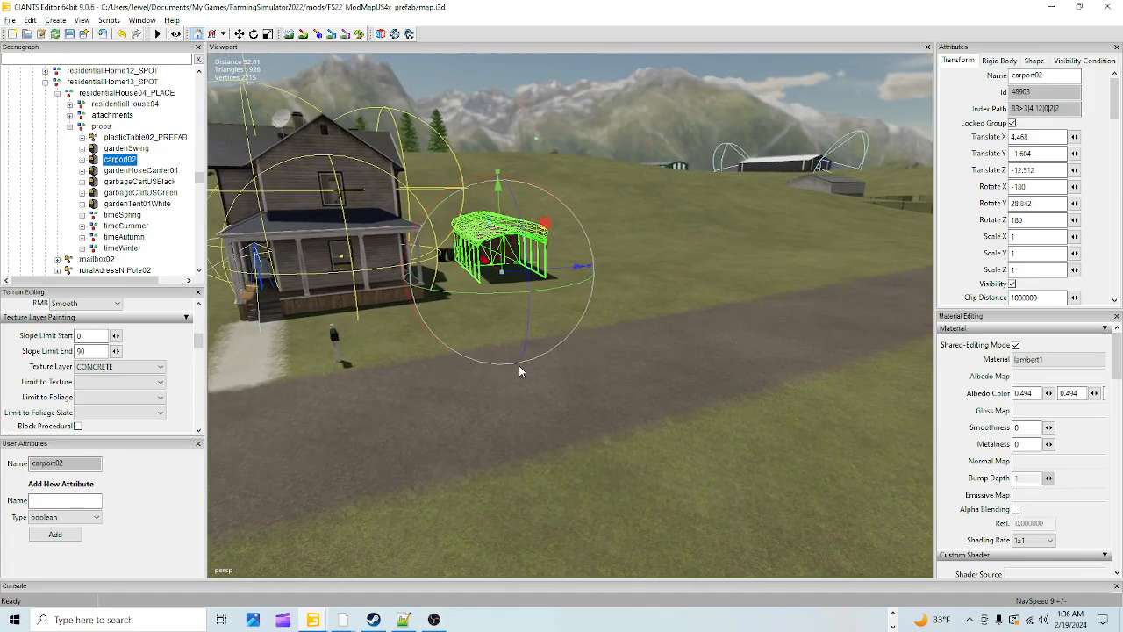
scroll(638, 358, up, 3)
alt+drag(637, 358, 625, 230)
drag(614, 170, 625, 160)
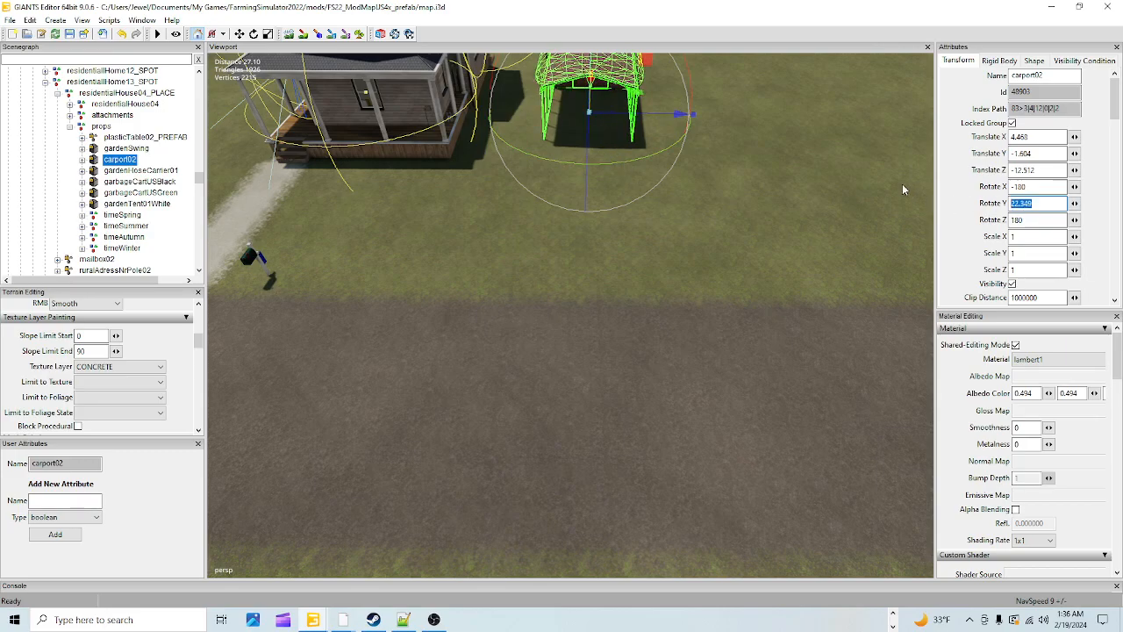
text(22)
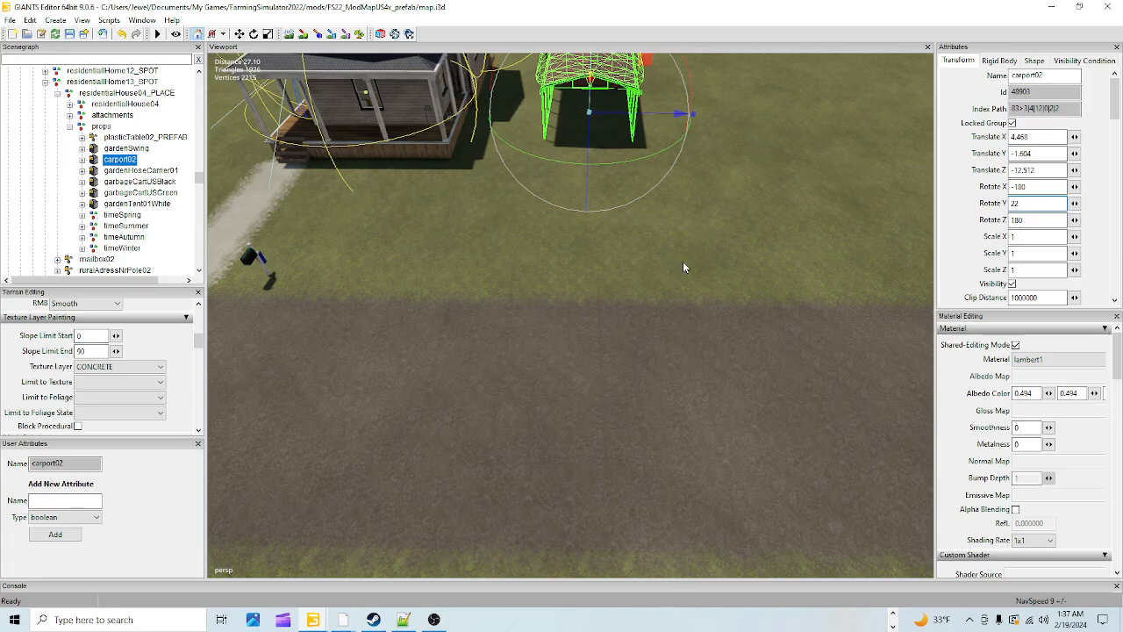
Look over the turned carport, the gap to the house, the concrete walkway and the mailbox from several sides.
alt+drag(584, 340, 578, 379)
alt+right_drag(578, 379, 661, 187)
alt+drag(661, 188, 664, 260)
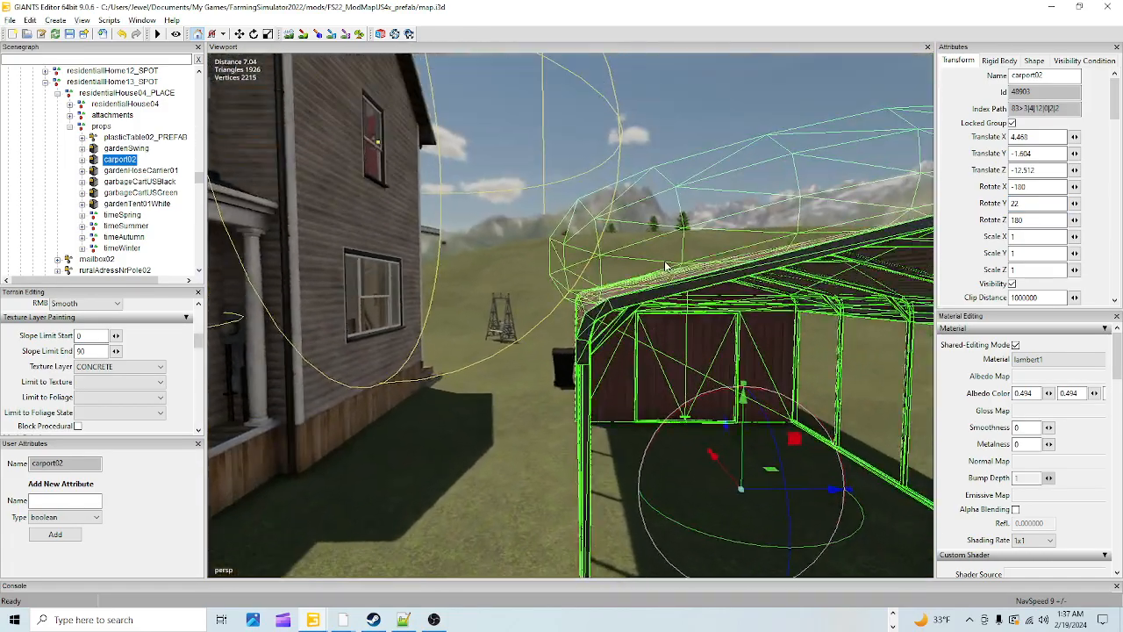
alt+right_drag(664, 261, 616, 430)
alt+right_drag(635, 387, 571, 432)
alt+drag(571, 432, 429, 452)
alt+right_drag(430, 452, 501, 374)
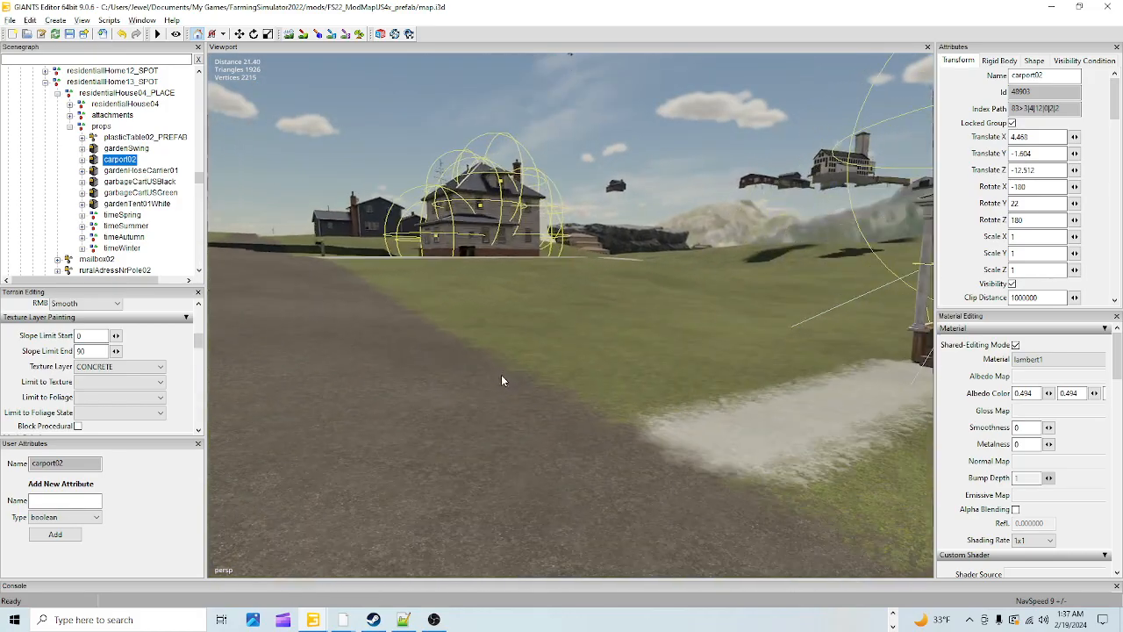
alt+drag(502, 374, 597, 455)
alt+right_drag(597, 455, 632, 429)
alt+drag(632, 430, 593, 362)
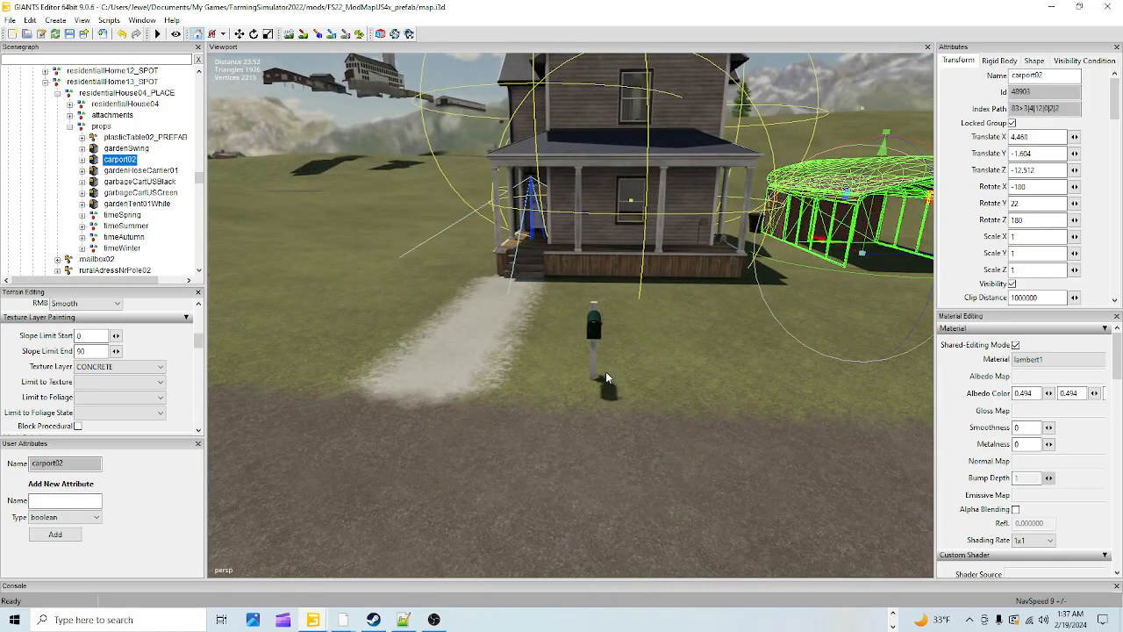
click(593, 362)
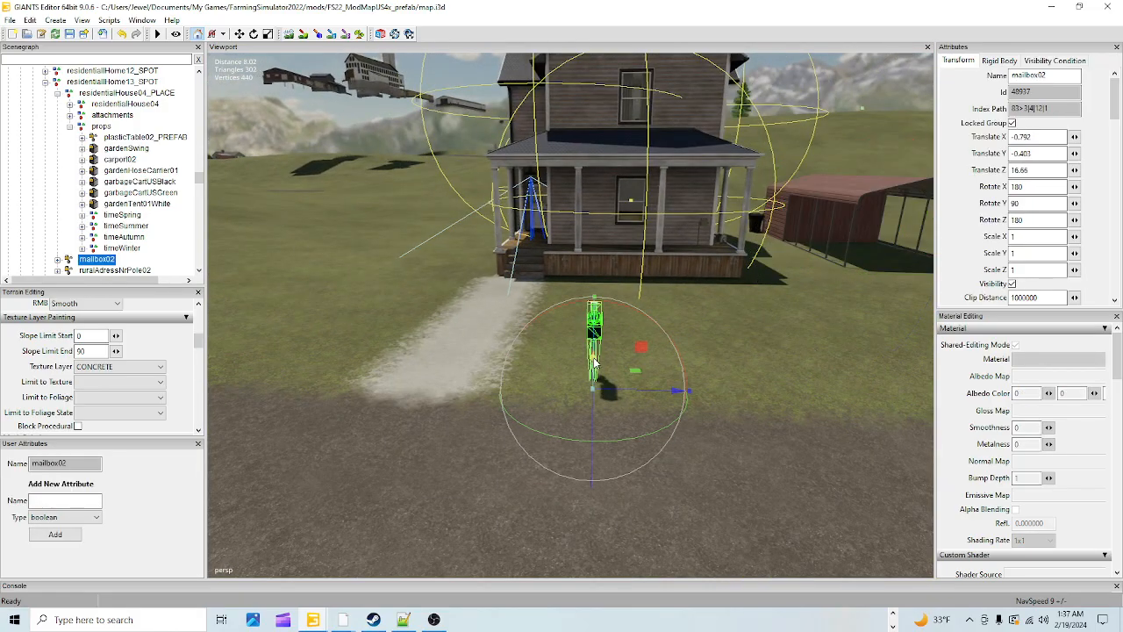
scroll(740, 356, down, 5)
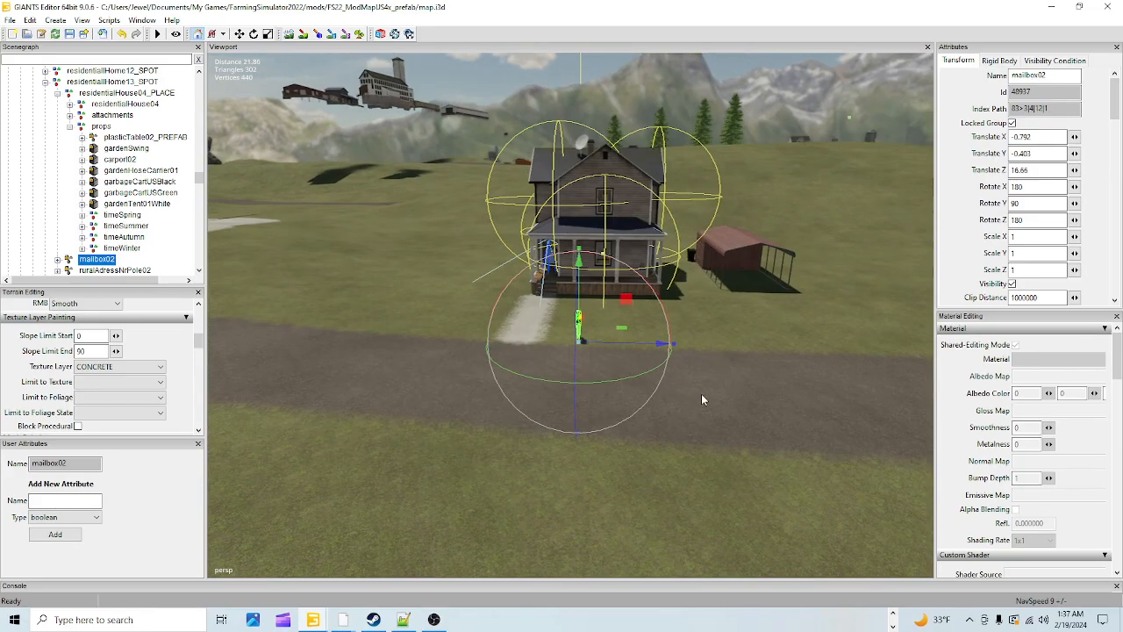
Paint a wide driveway with the GRAVEL texture layer from under the carport down to the road.
alt+drag(683, 415, 601, 485)
click(300, 31)
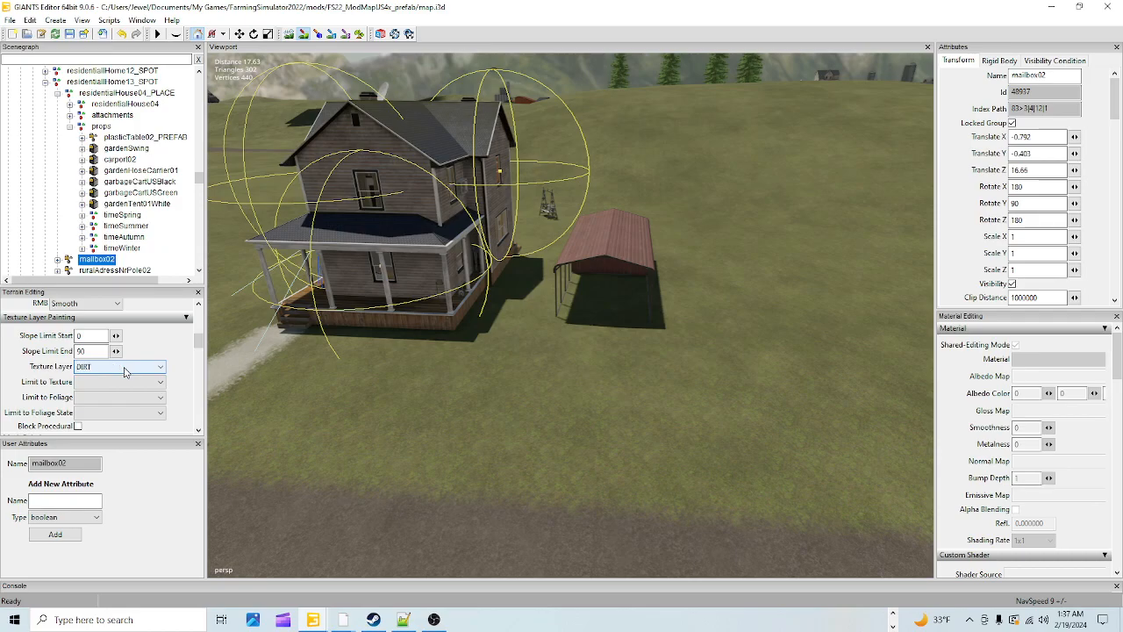
scroll(126, 369, down, 1)
mouse_move(607, 291)
mouse_down()
mouse_move(579, 296)
mouse_move(541, 461)
mouse_up()
drag(587, 359, 617, 279)
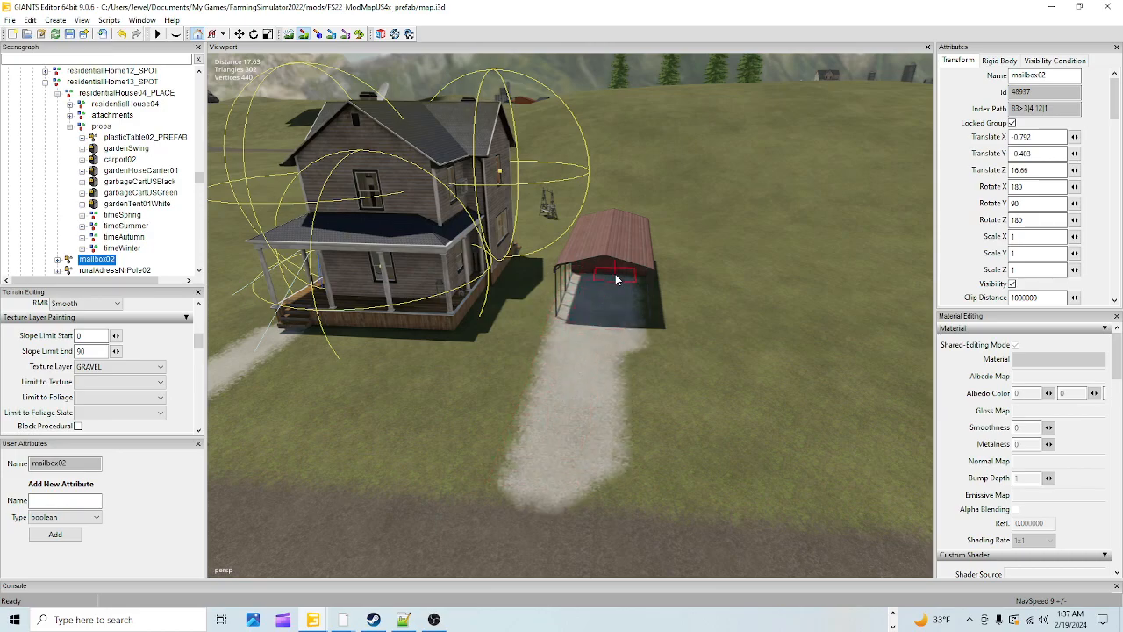
drag(620, 332, 620, 462)
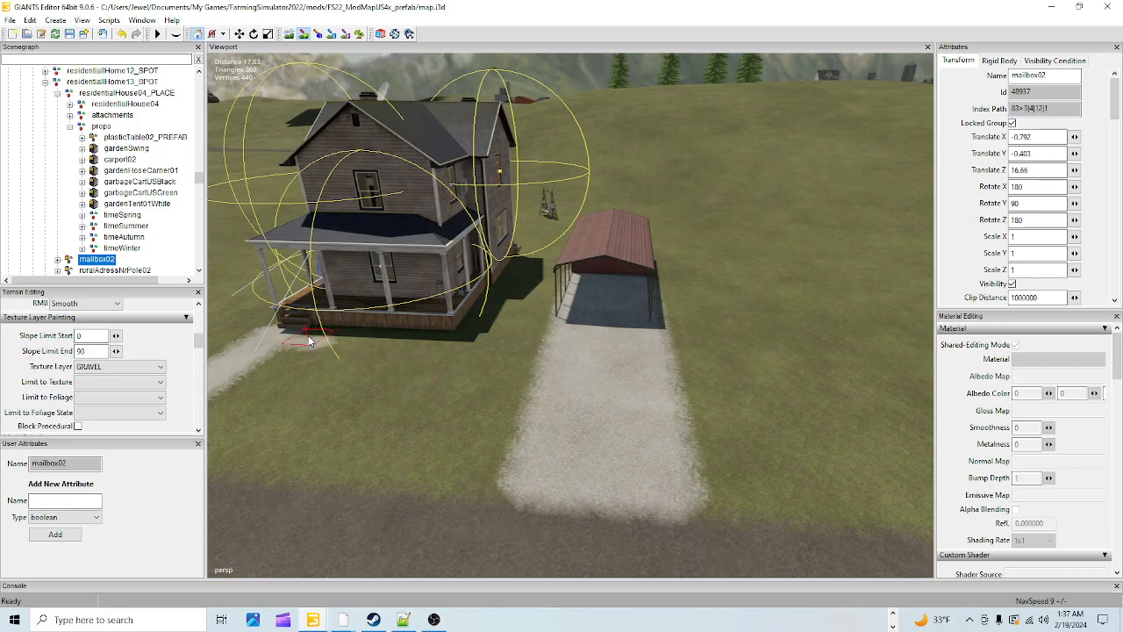
Paint a GRAVEL path along the front of the house from the walkway to the driveway, and save the map.
drag(335, 341, 455, 349)
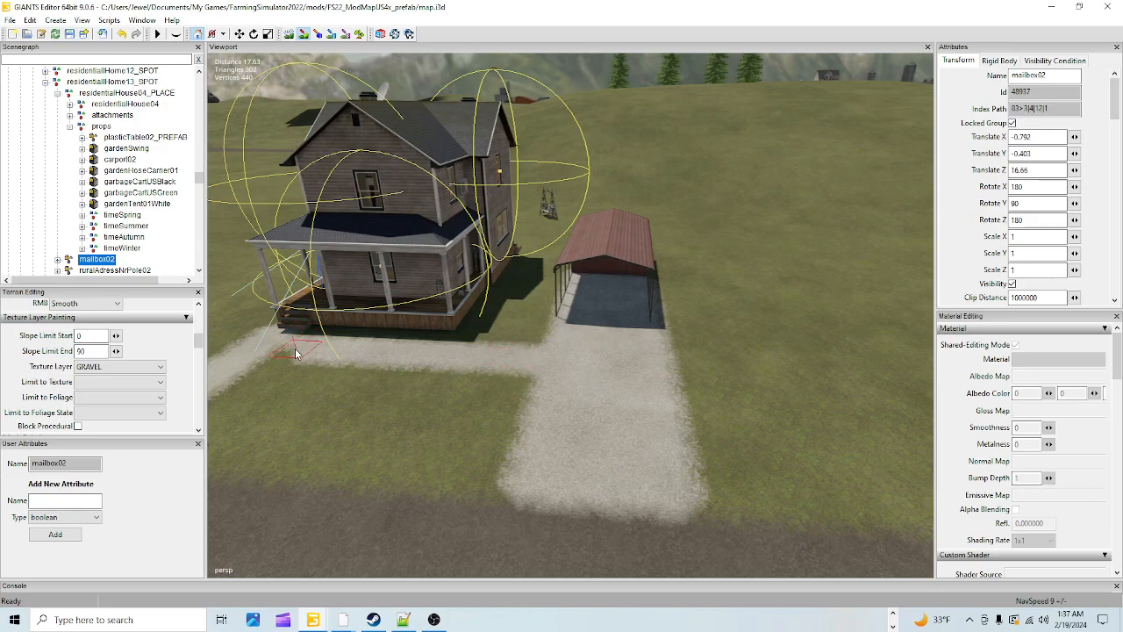
click(303, 34)
right_drag(697, 322, 660, 309)
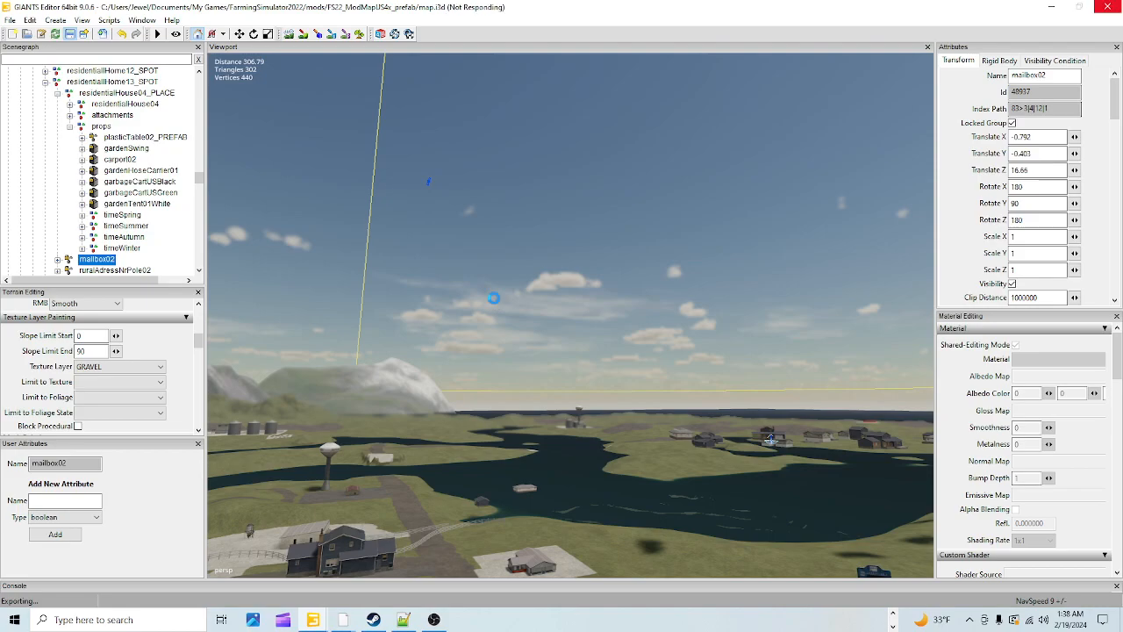
Browse the existing prefab houses around the water and examine the raised house with the concrete ramp and lower patio.
alt+drag(439, 400, 581, 364)
scroll(553, 458, down, 1)
scroll(678, 222, up, 2)
scroll(526, 412, up, 3)
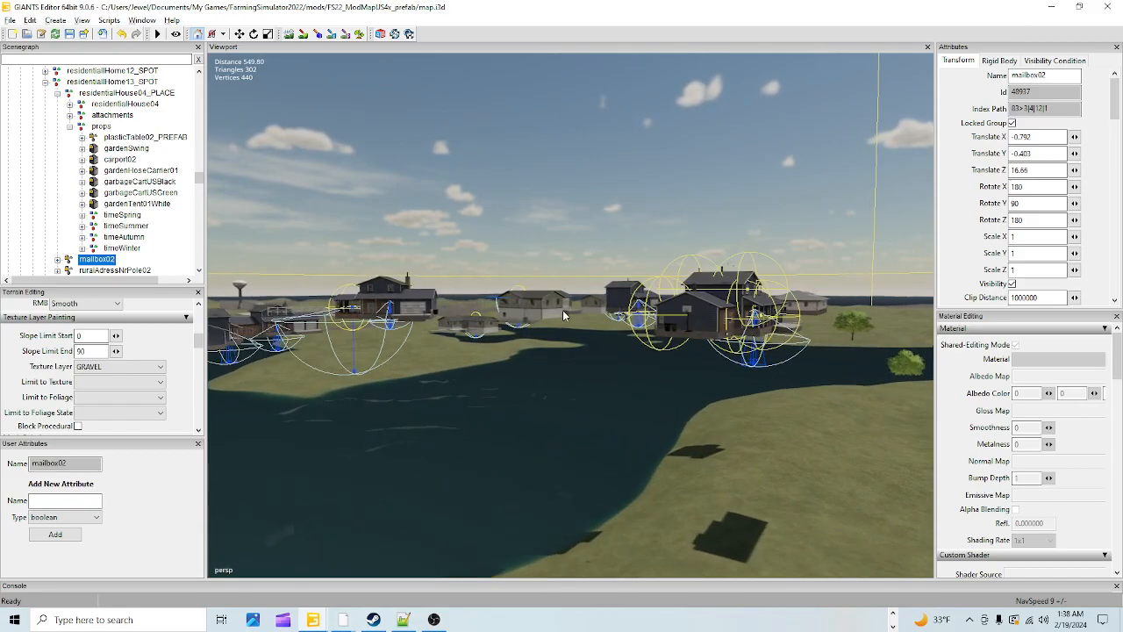
scroll(794, 133, up, 1)
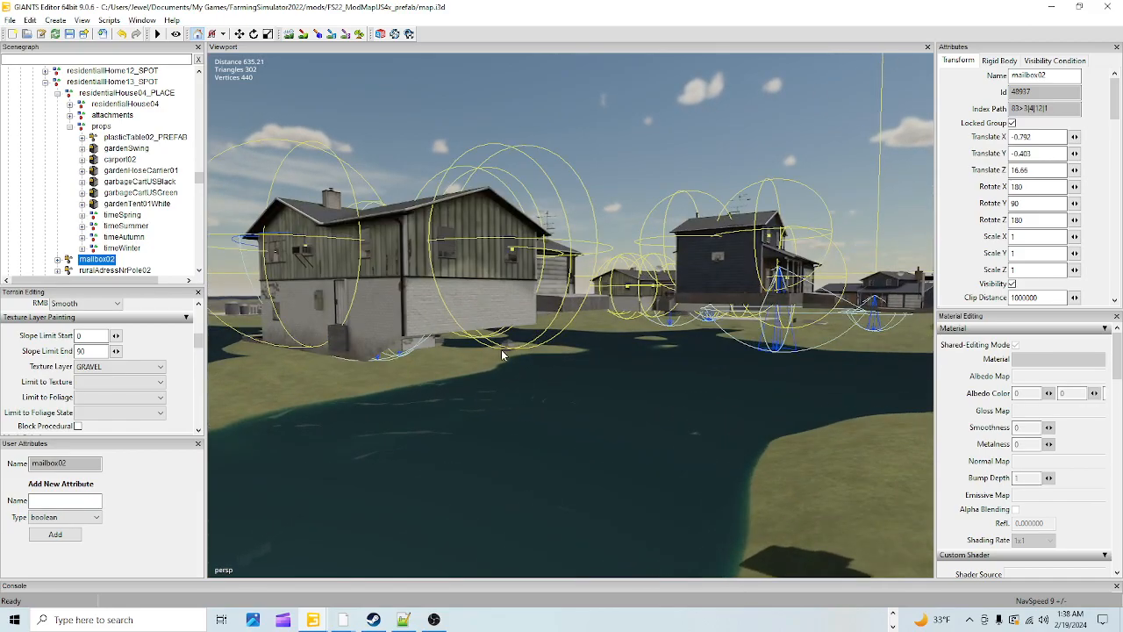
alt+drag(502, 354, 511, 367)
scroll(709, 233, up, 2)
alt+drag(709, 234, 613, 300)
scroll(766, 122, up, 2)
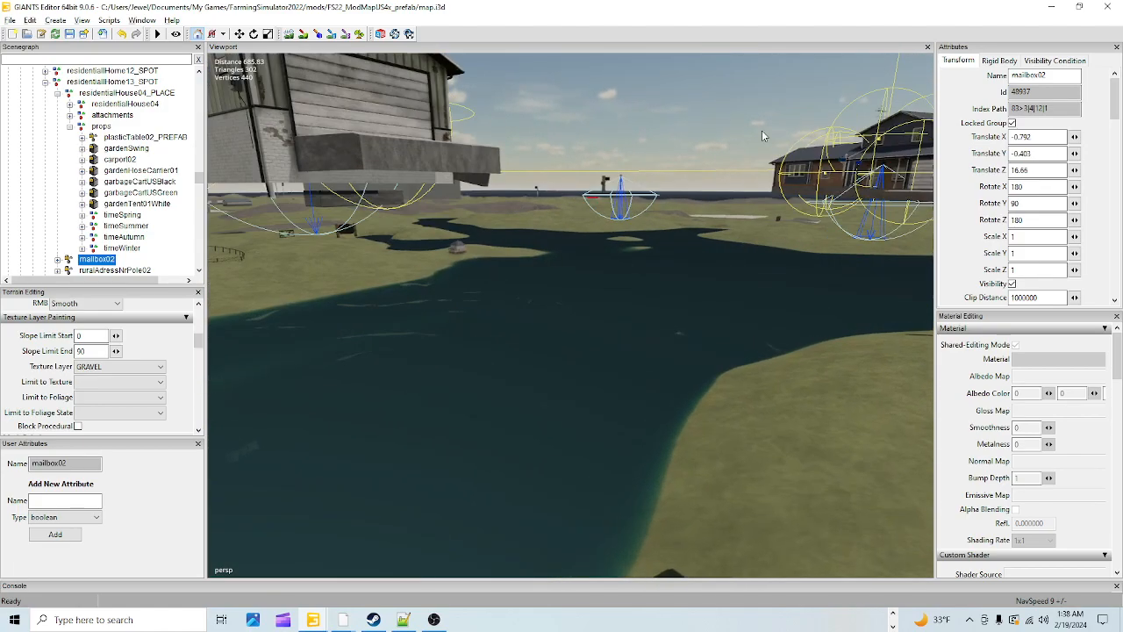
alt+drag(766, 122, 485, 275)
scroll(668, 238, down, 2)
alt+drag(682, 235, 599, 260)
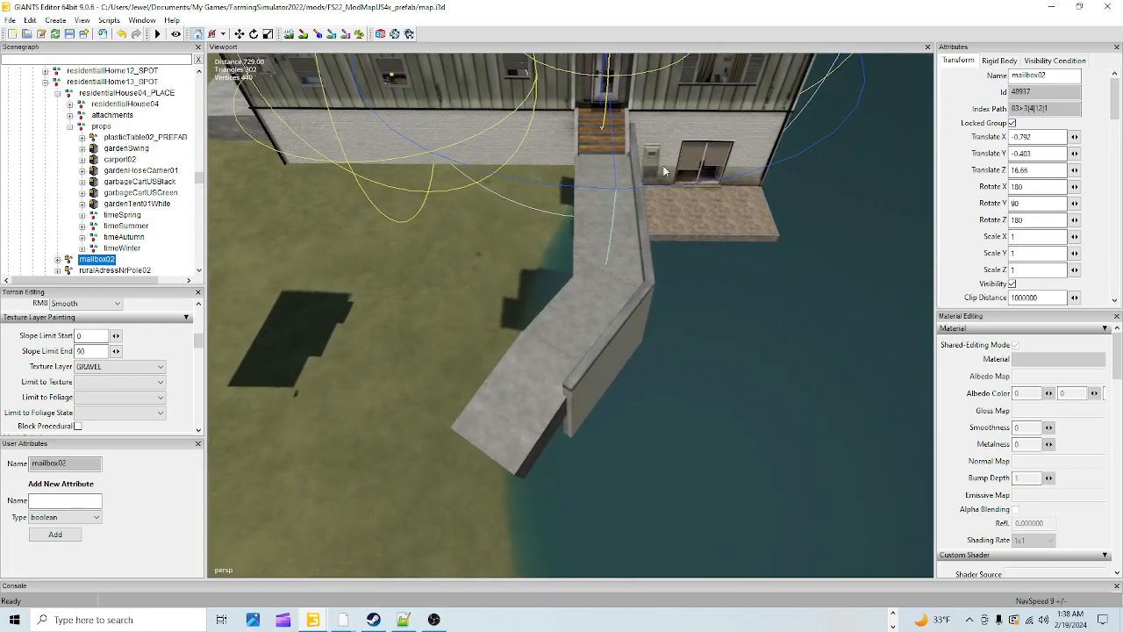
alt+drag(652, 283, 568, 330)
scroll(663, 243, up, 4)
scroll(664, 239, up, 3)
alt+drag(626, 303, 550, 317)
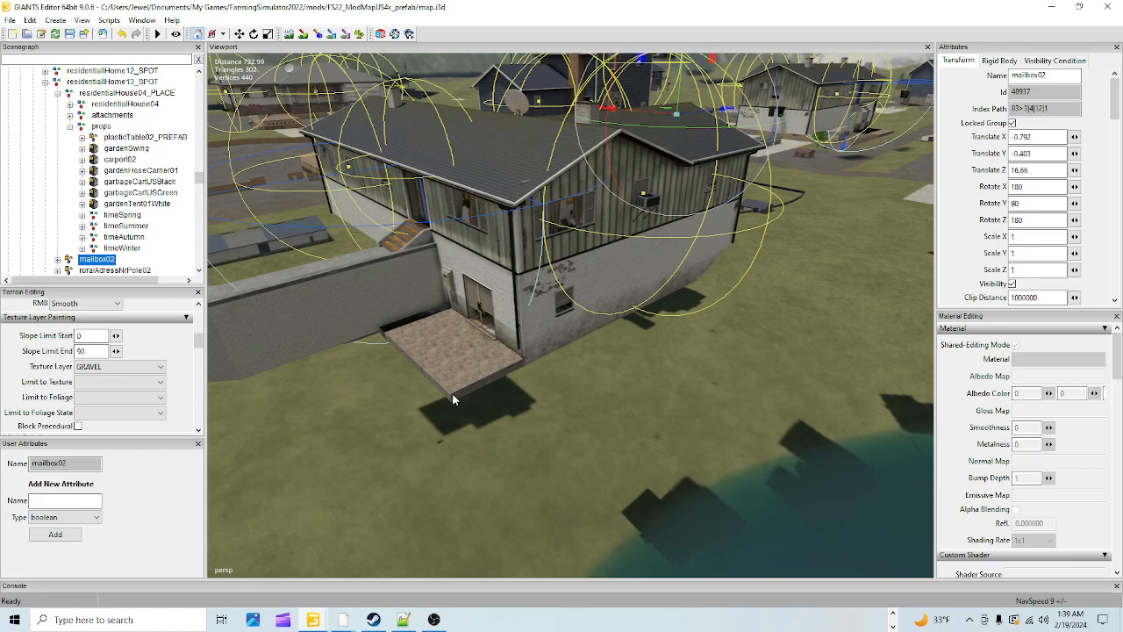
Select the residentialHome06_SPOT group and place it on the grassy roadside plot at about X 421.2, Z -561.6.
click(468, 256)
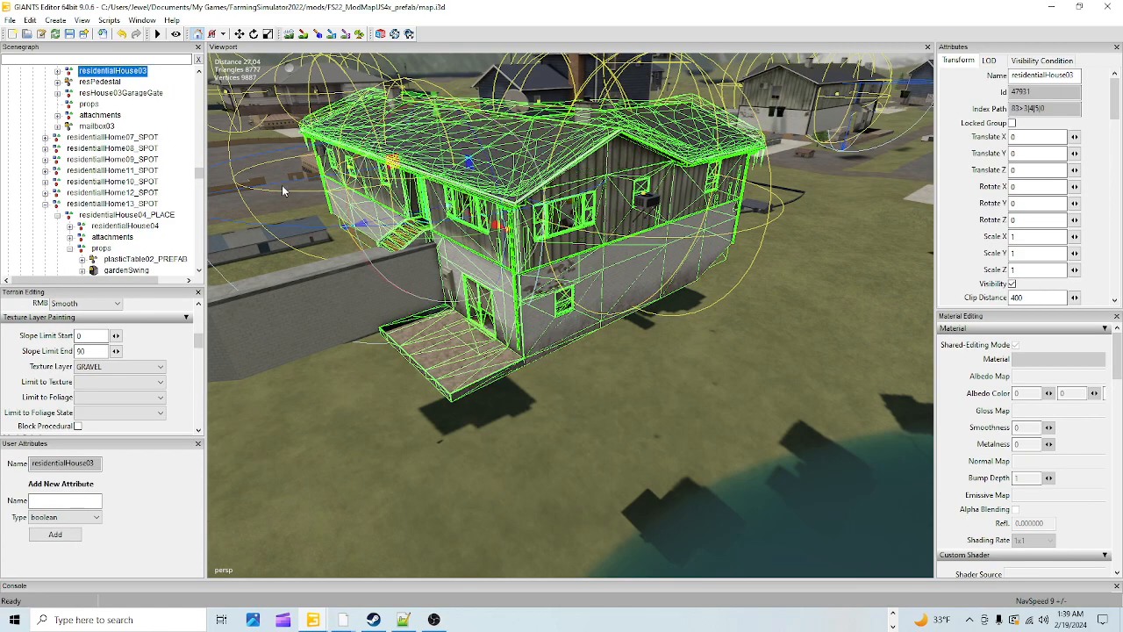
click(133, 118)
alt+drag(589, 367, 547, 315)
scroll(544, 315, down, 5)
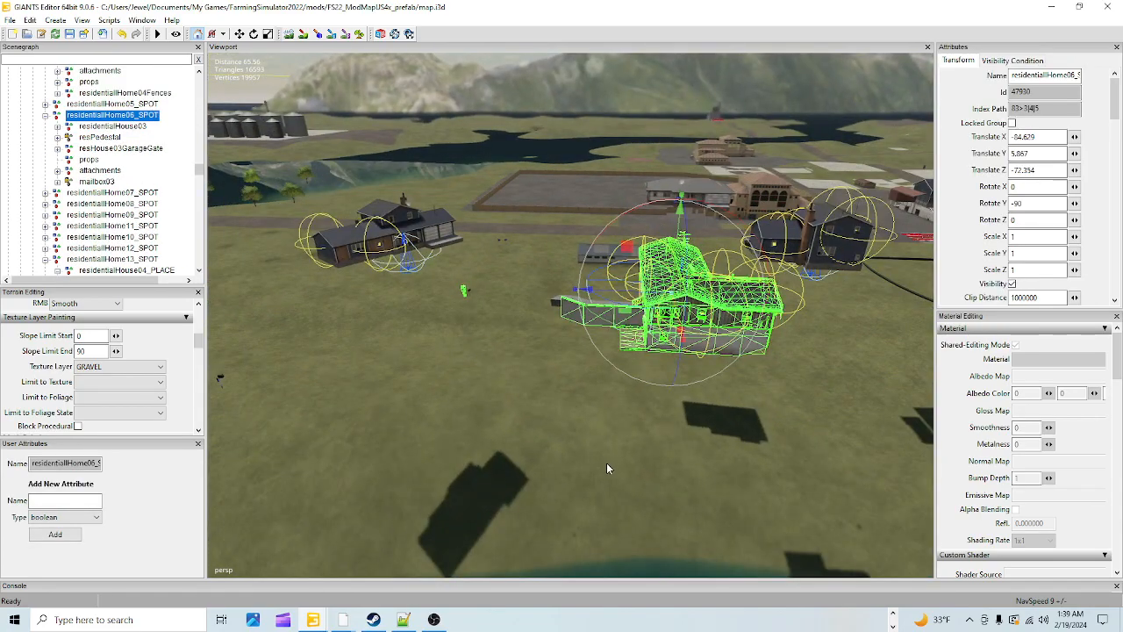
alt+drag(550, 461, 670, 420)
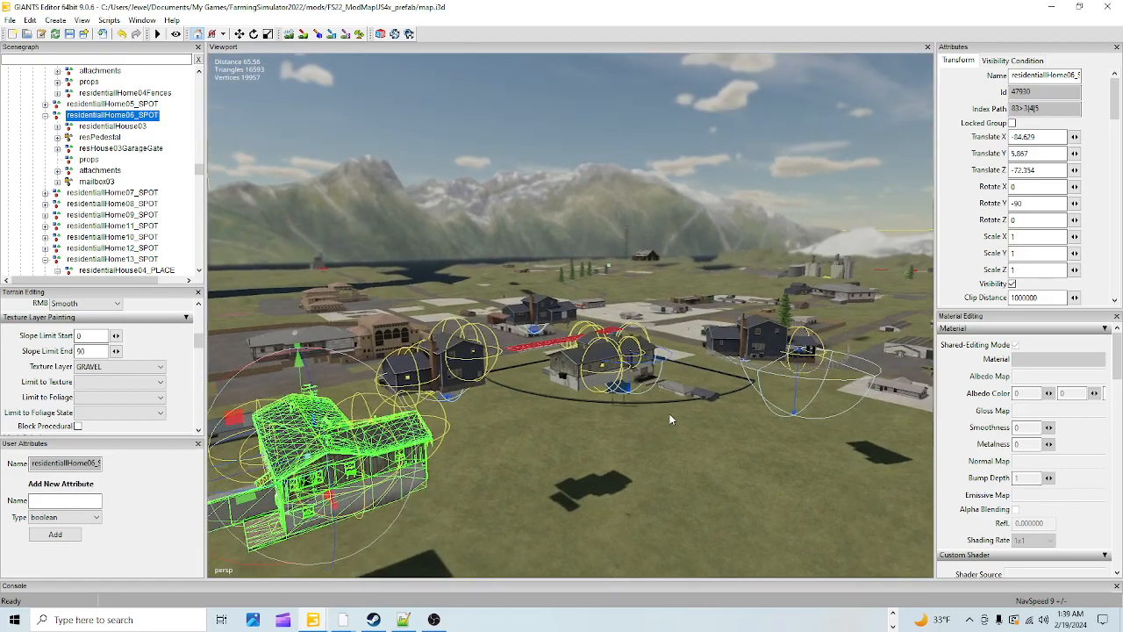
scroll(662, 361, up, 5)
scroll(699, 352, up, 4)
scroll(519, 404, up, 5)
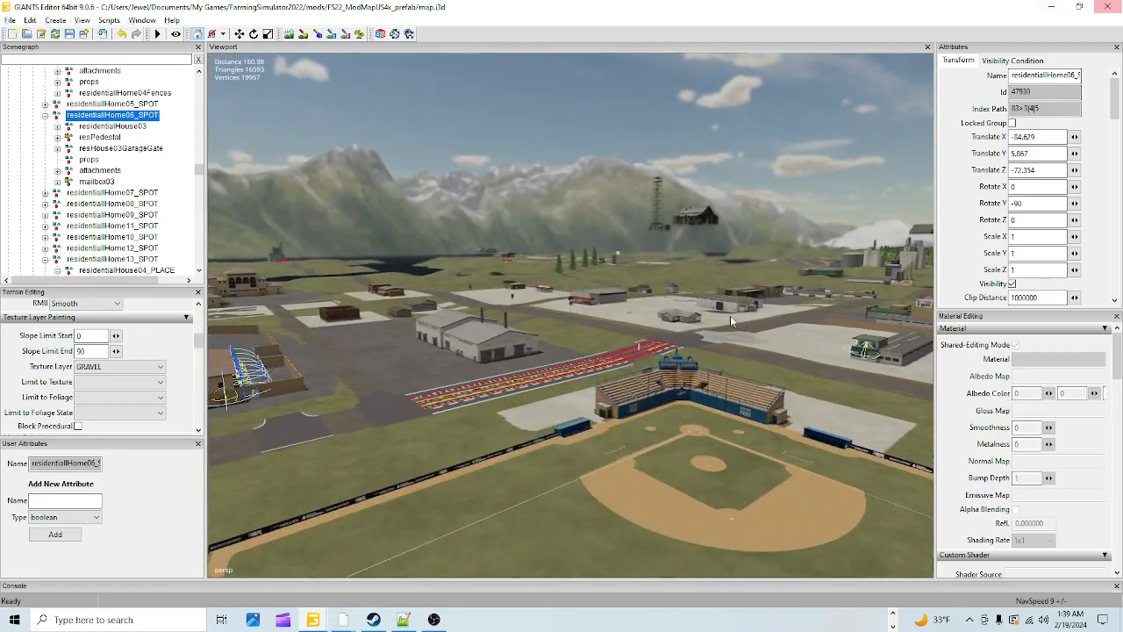
scroll(811, 261, up, 2)
alt+drag(474, 525, 519, 478)
scroll(689, 362, up, 5)
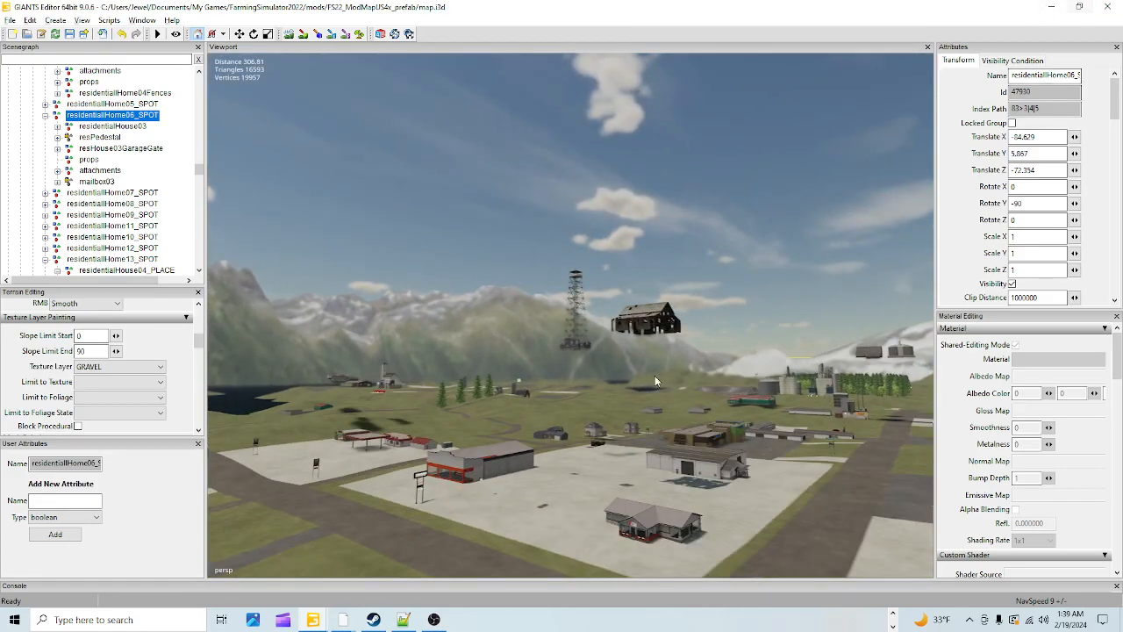
scroll(688, 360, up, 5)
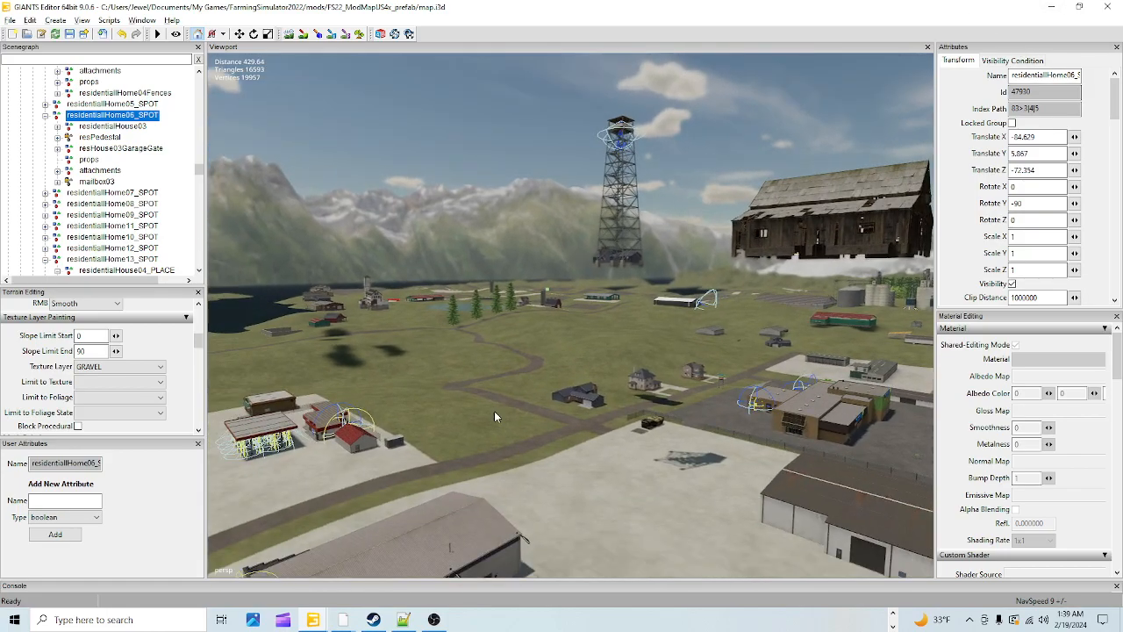
scroll(500, 410, up, 10)
alt+drag(846, 196, 715, 214)
scroll(586, 251, up, 2)
alt+drag(586, 257, 611, 278)
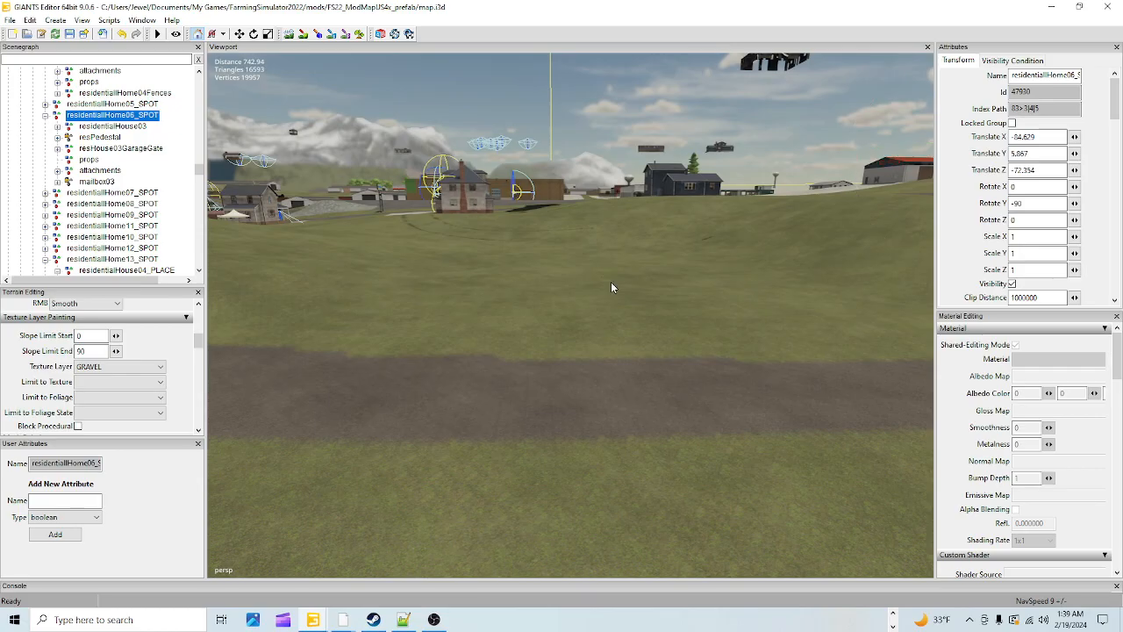
key(ctrl+b)
alt+drag(624, 392, 678, 367)
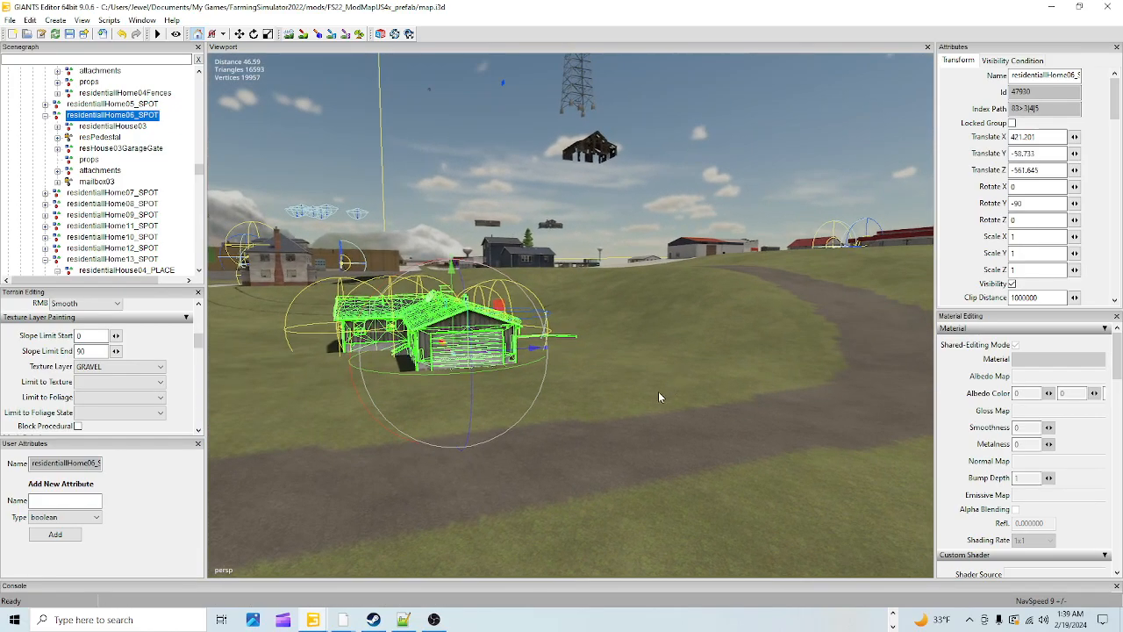
Raise the residentialHome06_SPOT house out of the ground to a Translate Y of about -54.83.
scroll(694, 271, up, 4)
alt+drag(713, 235, 589, 321)
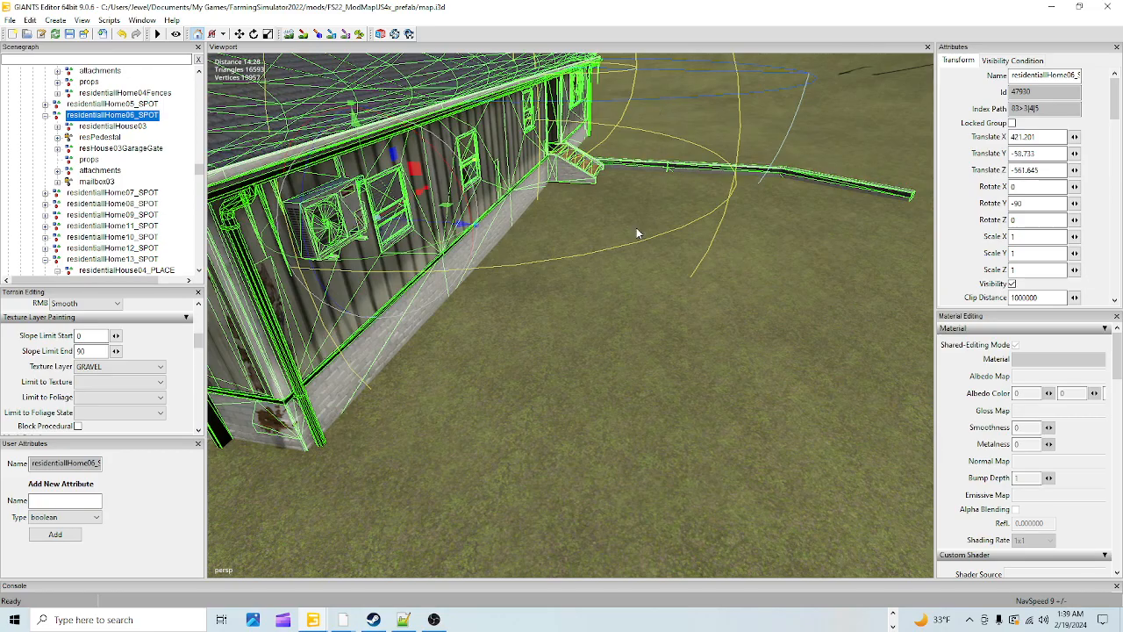
scroll(693, 232, down, 3)
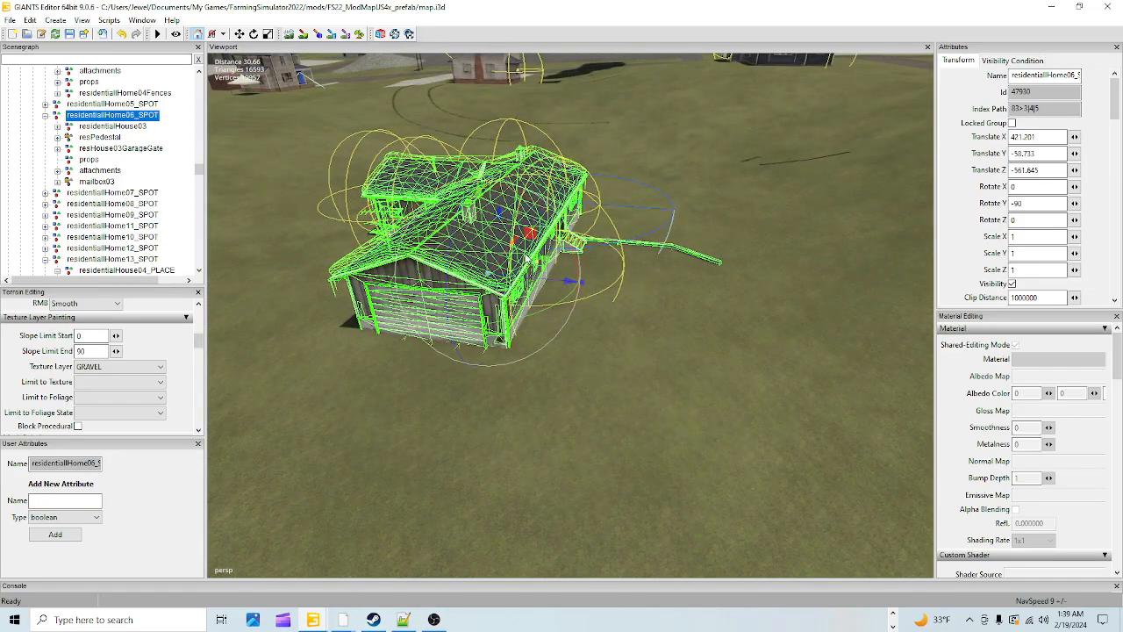
drag(484, 226, 427, 164)
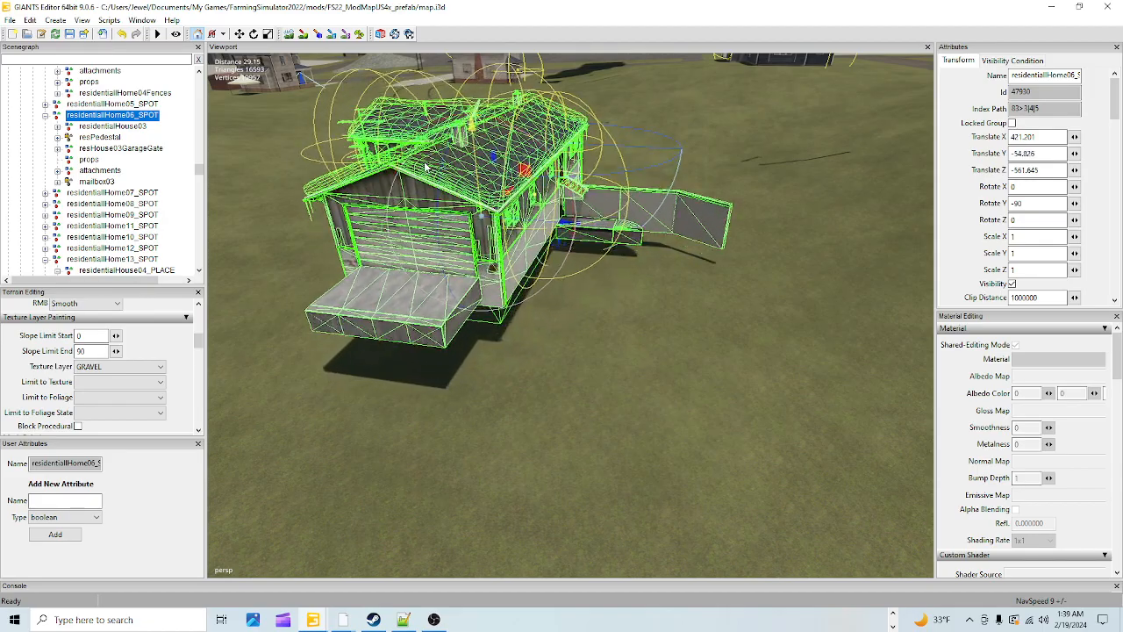
Check the house base from all sides and lower it to a Translate Y of about -56.04 so the patio meets the terrain.
alt+drag(650, 310, 538, 230)
alt+right_drag(537, 229, 503, 390)
alt+drag(503, 389, 542, 400)
alt+right_drag(542, 400, 618, 356)
alt+drag(617, 356, 544, 353)
alt+right_drag(544, 352, 728, 315)
alt+drag(728, 315, 642, 346)
alt+right_drag(642, 346, 679, 284)
alt+drag(679, 285, 537, 276)
alt+right_drag(538, 277, 489, 171)
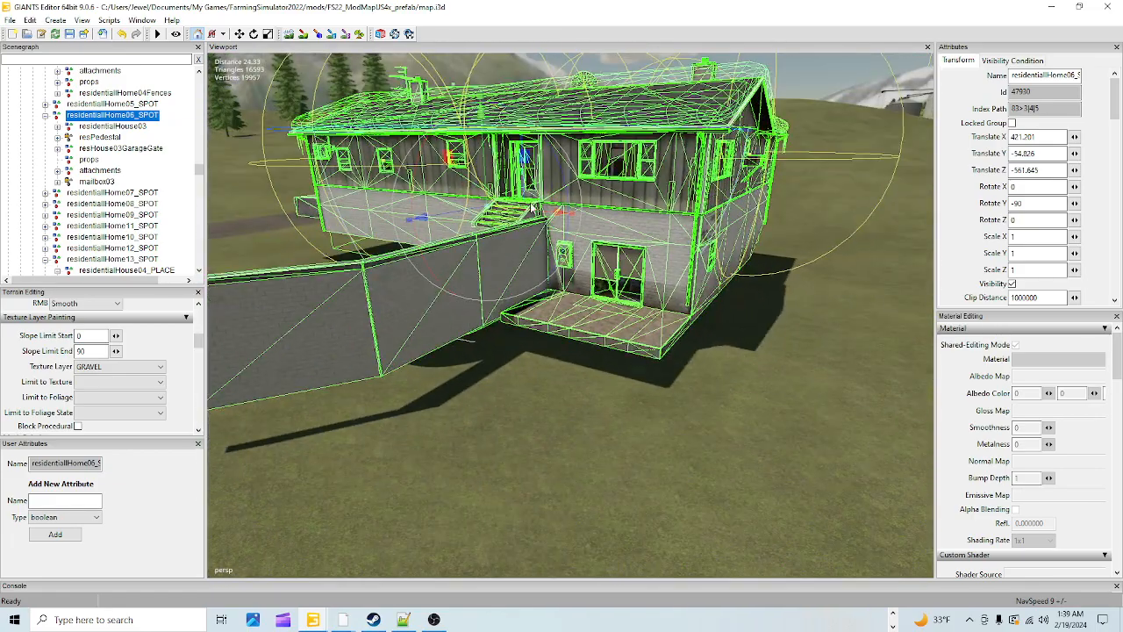
alt+drag(488, 172, 472, 199)
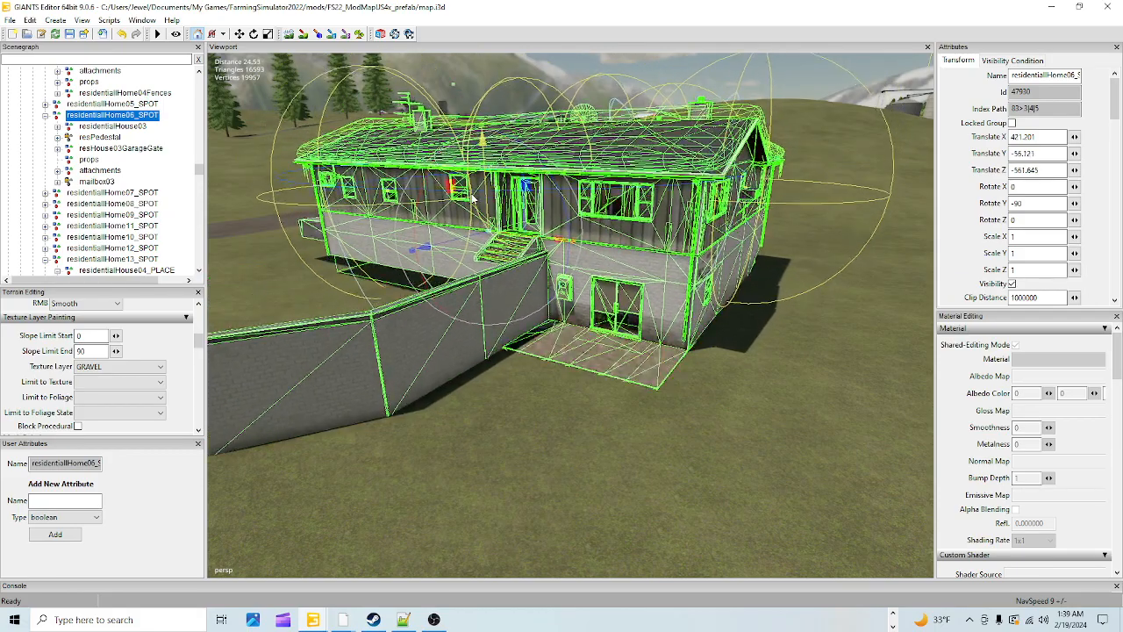
middle_drag(472, 199, 473, 195)
Examine where the foundation walls, patio and ramp of the house meet the sloping ground.
alt+drag(474, 197, 523, 252)
scroll(688, 317, up, 4)
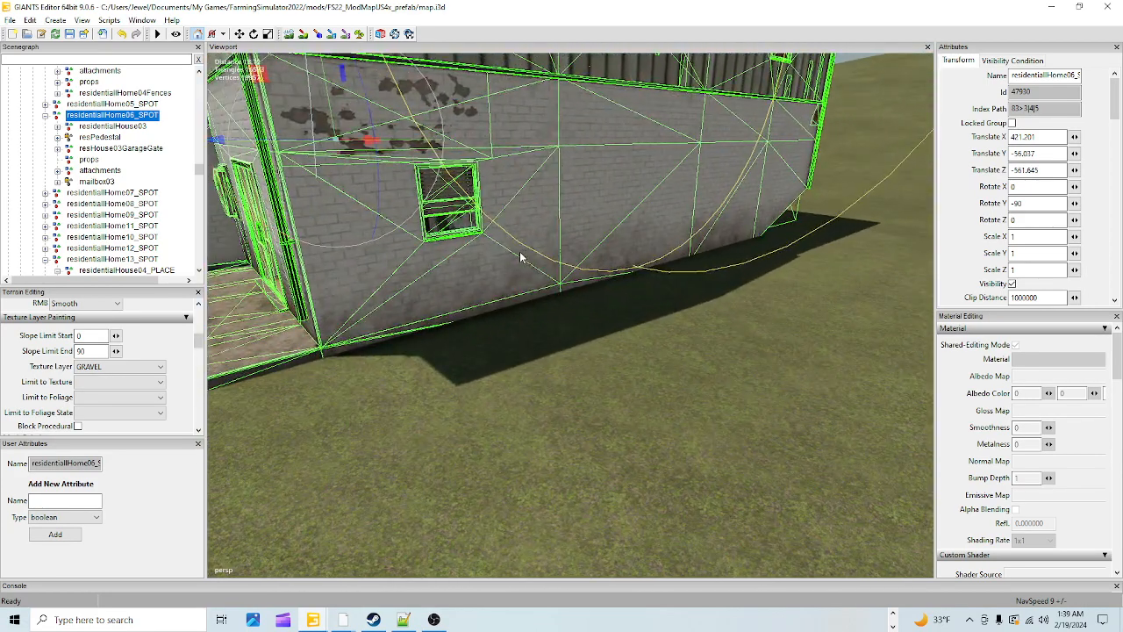
alt+drag(609, 313, 456, 269)
scroll(735, 276, up, 3)
scroll(647, 278, up, 3)
scroll(504, 359, down, 3)
scroll(556, 373, down, 1)
scroll(456, 269, down, 2)
alt+drag(569, 365, 475, 327)
scroll(474, 327, up, 4)
alt+drag(562, 268, 944, 356)
scroll(704, 323, down, 3)
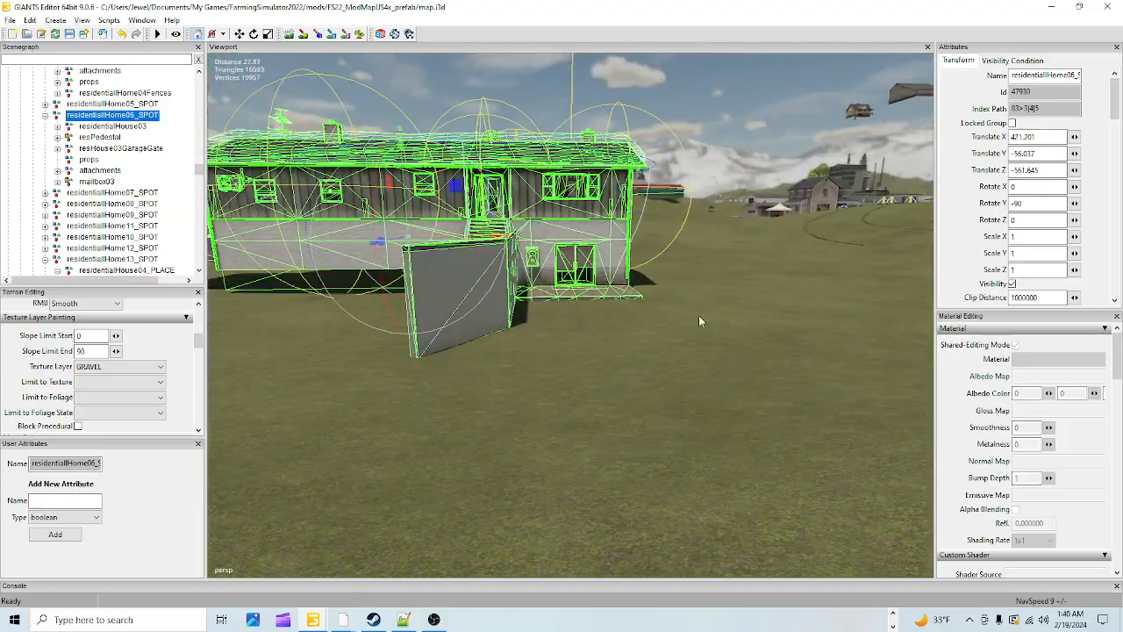
Examine the exposed base, entrance steps and angled retaining wall of the residentialHome06_SPOT house up close and from a distance.
alt+middle_drag(429, 318, 571, 360)
scroll(571, 361, up, 4)
alt+drag(571, 360, 623, 290)
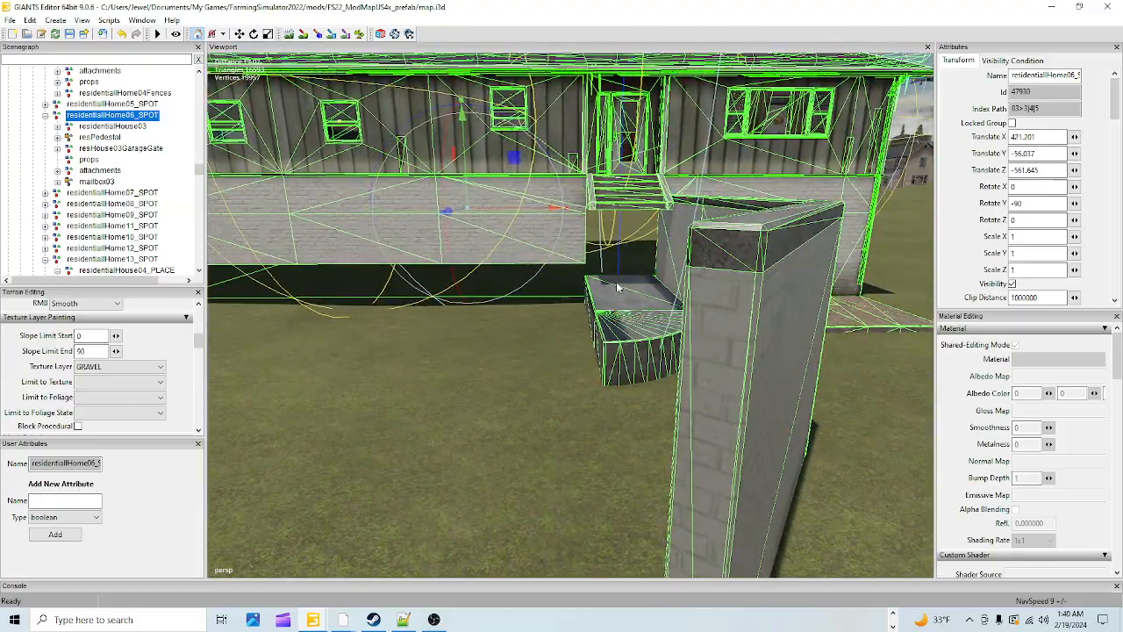
alt+drag(627, 373, 872, 393)
scroll(872, 393, up, 3)
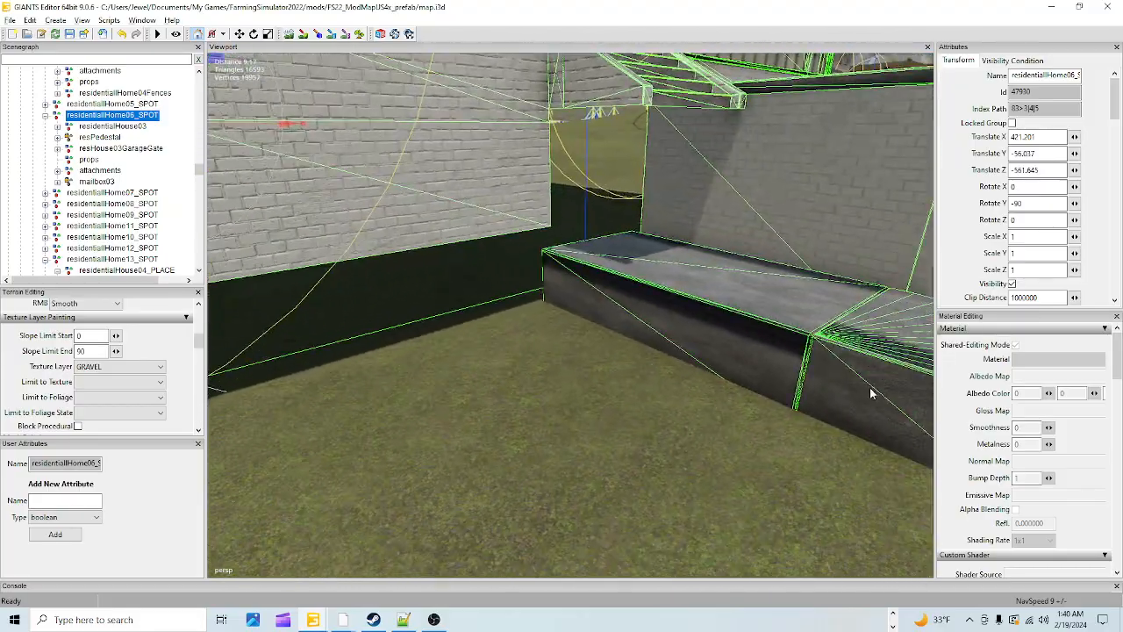
scroll(872, 393, down, 5)
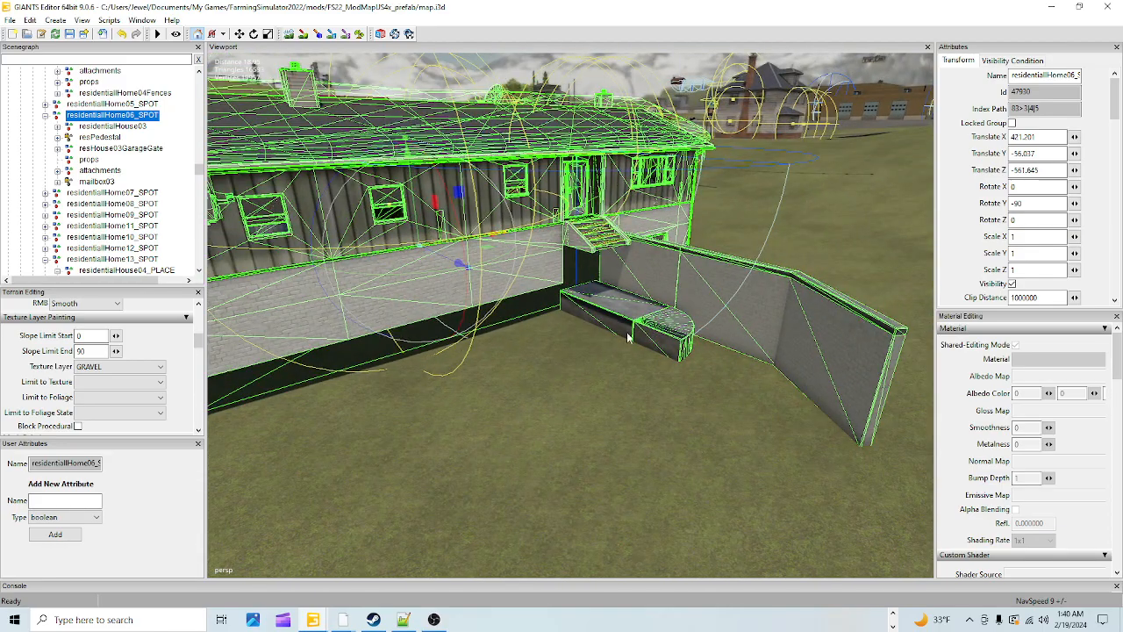
scroll(645, 364, down, 3)
scroll(646, 363, down, 1)
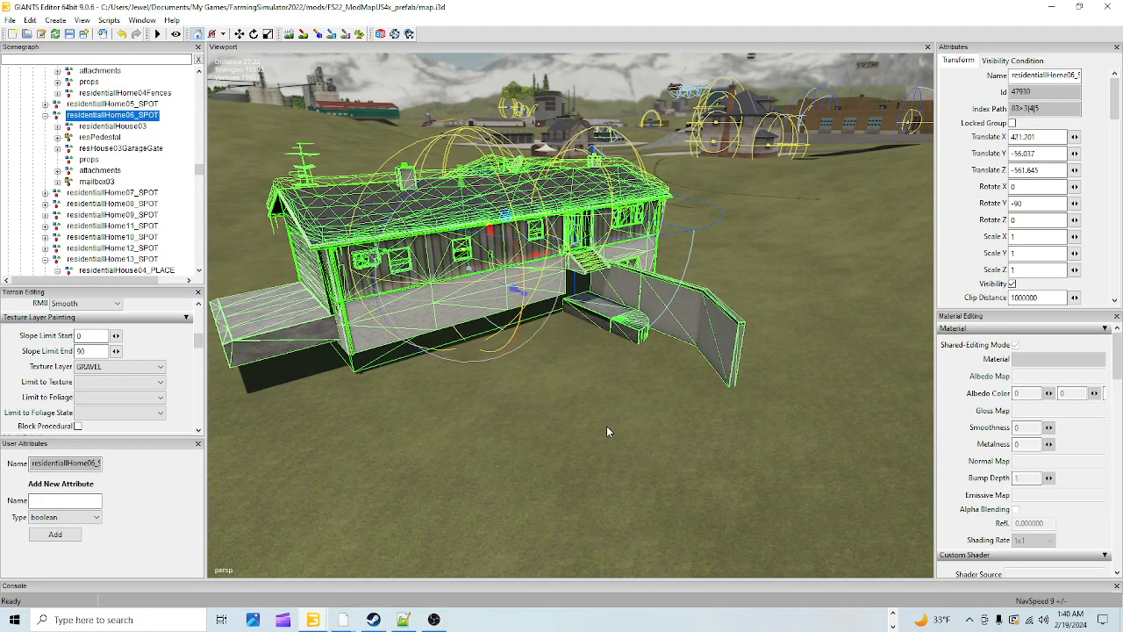
Turn the residentialHome06_SPOT house on the plot to a Rotate Y of about 0.27.
alt+drag(600, 425, 766, 417)
scroll(766, 417, up, 5)
scroll(586, 441, down, 5)
drag(569, 359, 694, 303)
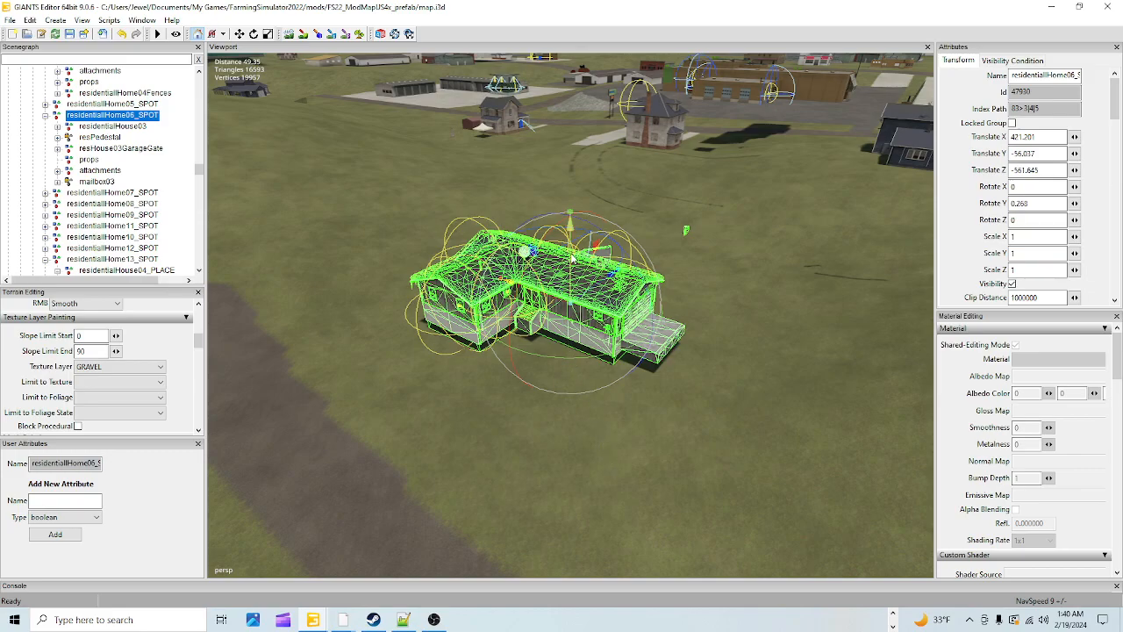
Check the turned house against the slope and move it off the plot to about X 420.8, Z -645.8.
alt+drag(562, 434, 520, 362)
scroll(676, 303, up, 5)
alt+right_drag(519, 363, 472, 525)
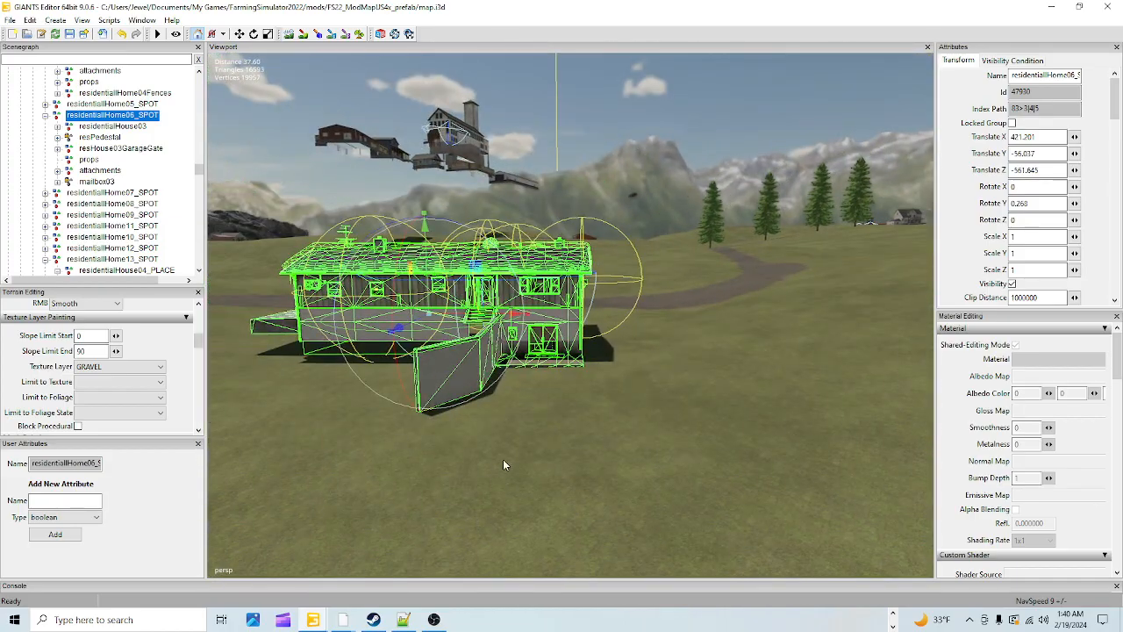
alt+right_drag(497, 474, 473, 544)
alt+drag(513, 487, 483, 470)
alt+right_drag(483, 470, 815, 321)
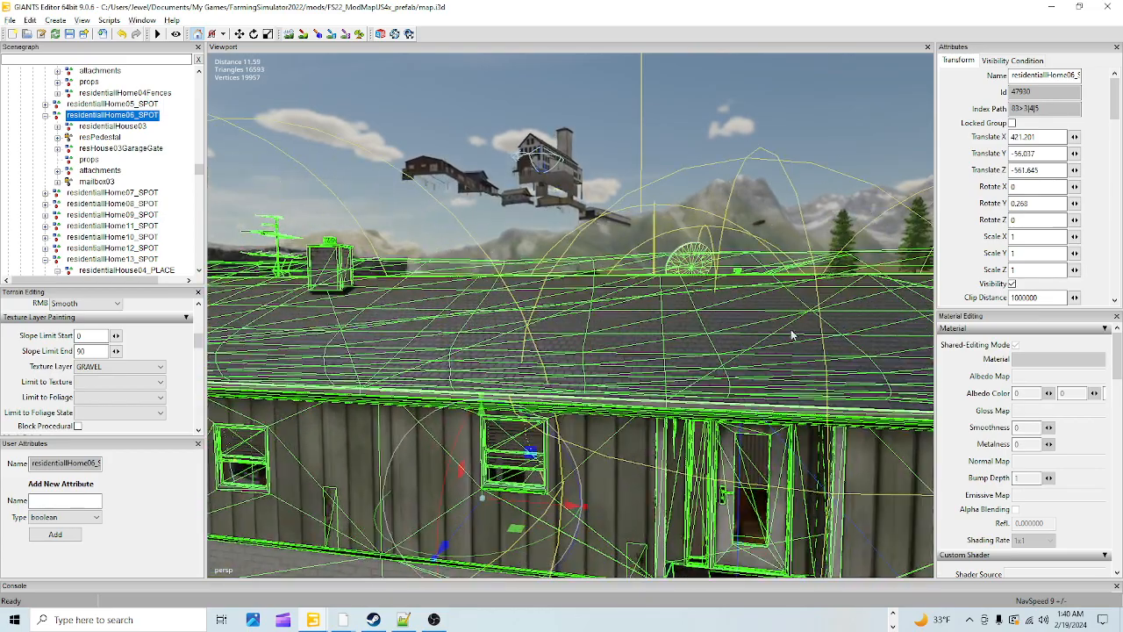
alt+drag(815, 321, 756, 445)
alt+right_drag(758, 451, 572, 596)
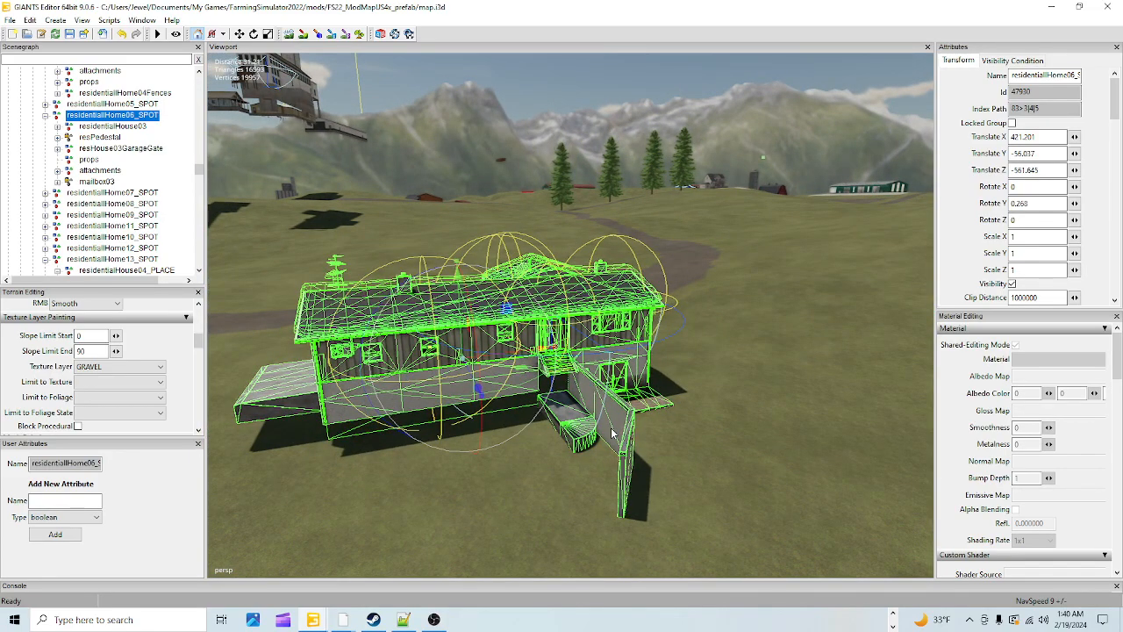
alt+drag(544, 434, 310, 584)
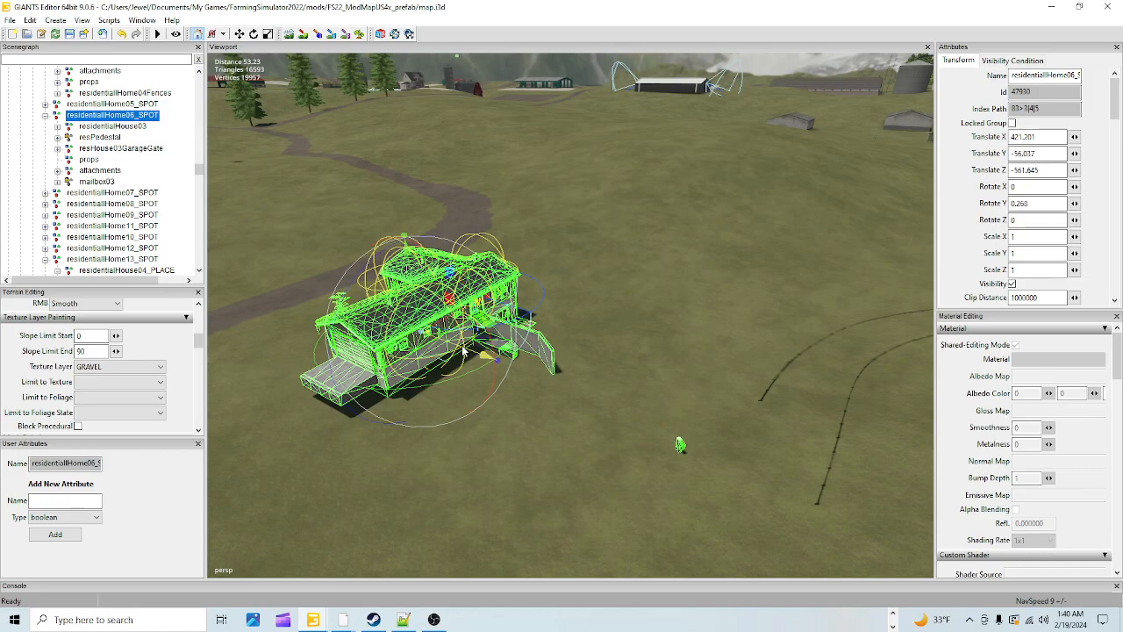
drag(463, 351, 4, 158)
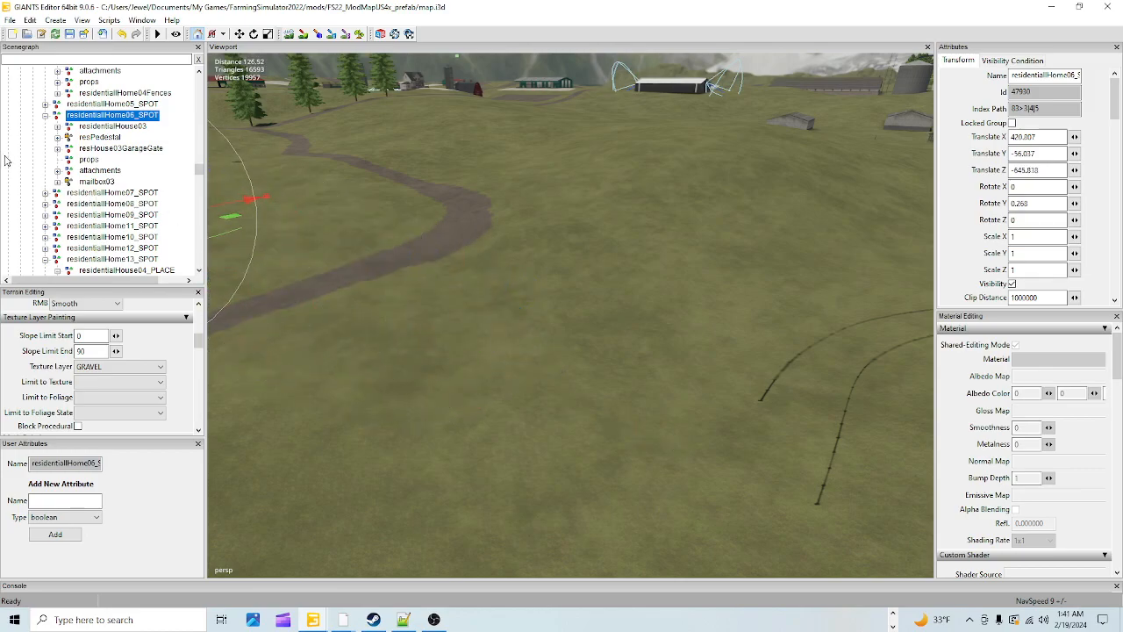
Find the unplaced floating homes, select residentialHouse03 in residentialHome09_SPOT and frame it in the view.
alt+drag(442, 258, 608, 391)
scroll(460, 457, up, 5)
alt+drag(460, 457, 824, 278)
click(729, 289)
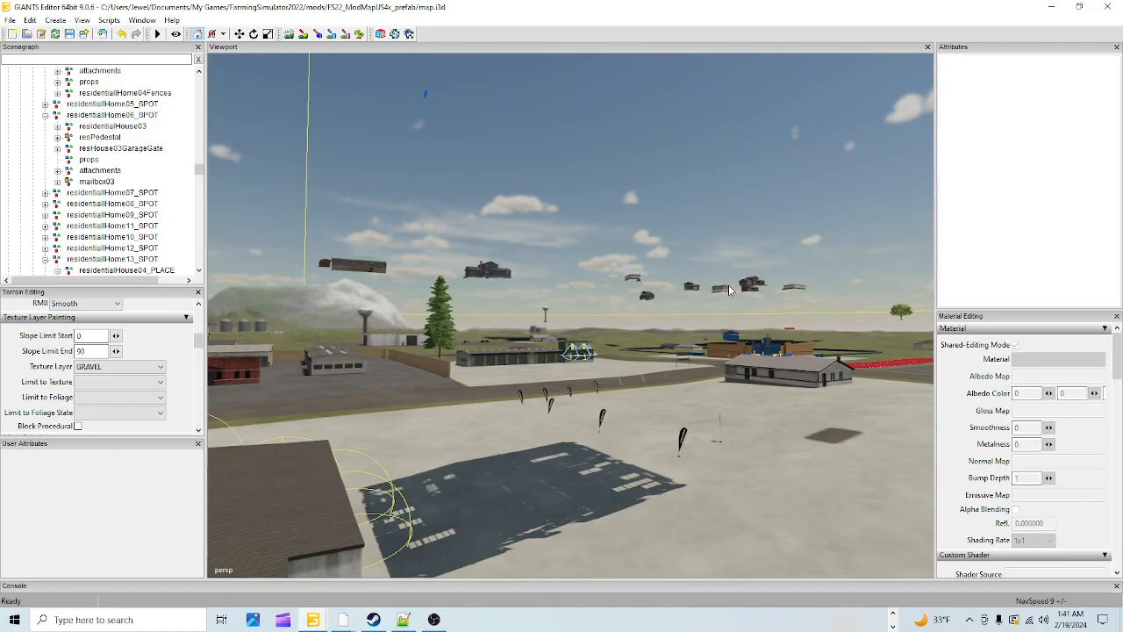
key(f)
alt+drag(724, 292, 767, 349)
scroll(530, 466, down, 5)
alt+drag(530, 466, 667, 316)
scroll(802, 171, up, 5)
scroll(802, 177, down, 5)
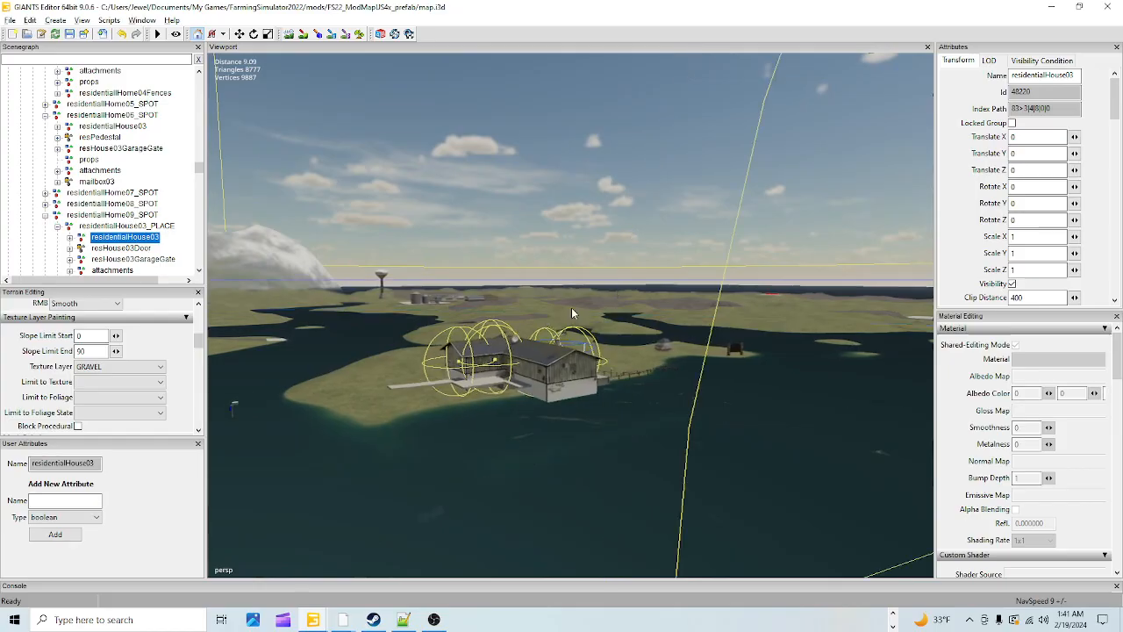
Examine the entrance steps, basement doors and patio slab of residentialHouse03 in residentialHome09_SPOT.
scroll(773, 369, up, 5)
scroll(540, 451, down, 3)
alt+drag(541, 451, 637, 487)
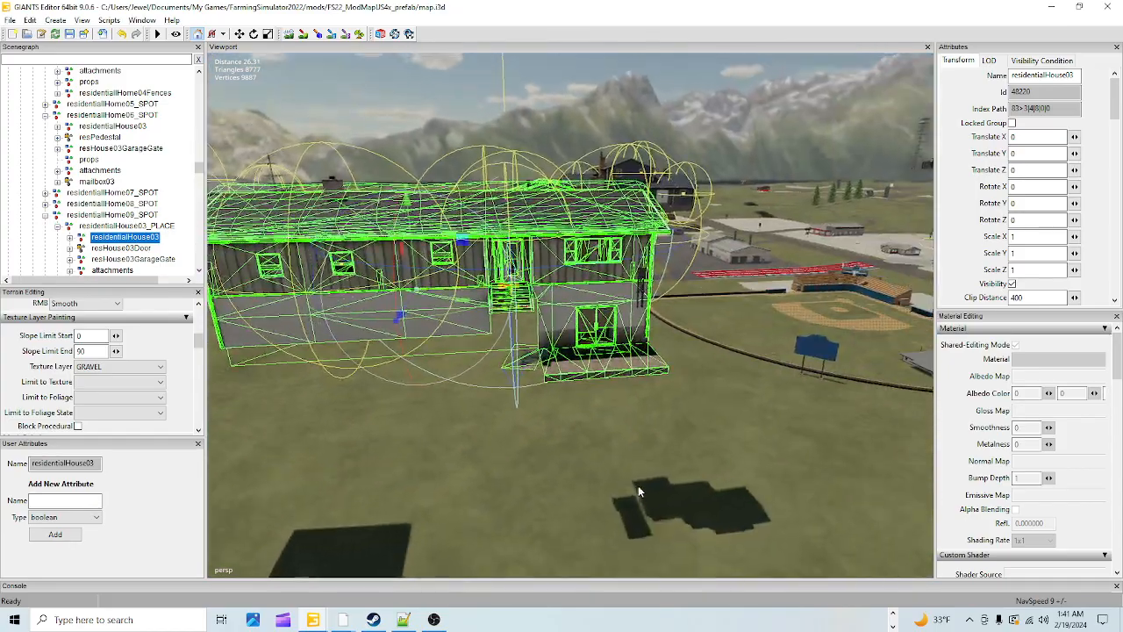
scroll(544, 454, up, 5)
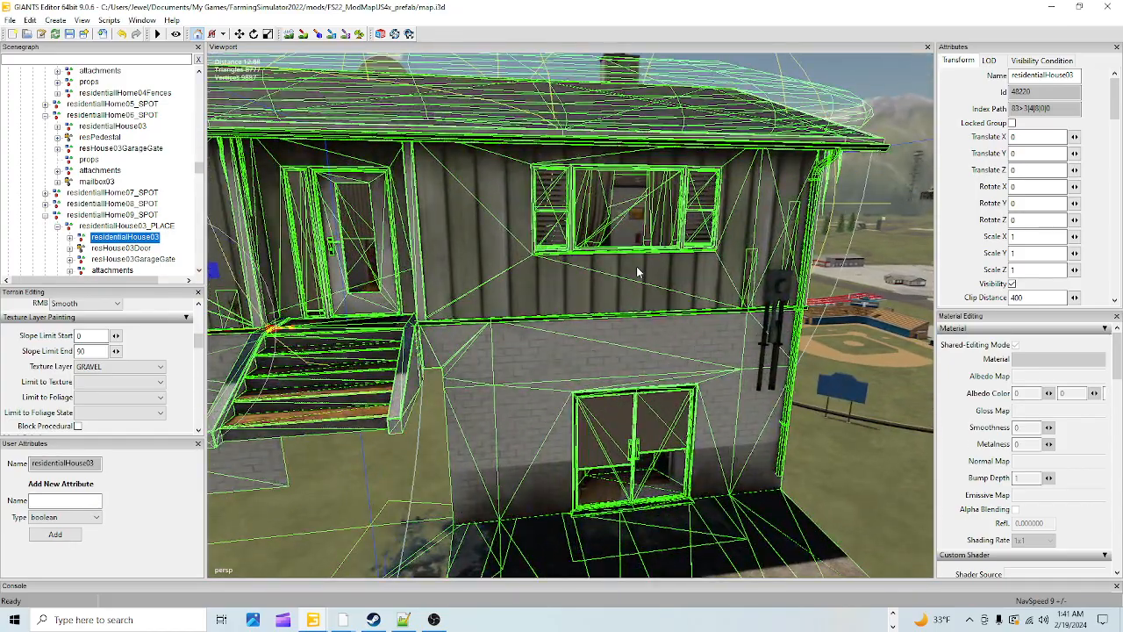
scroll(636, 266, down, 5)
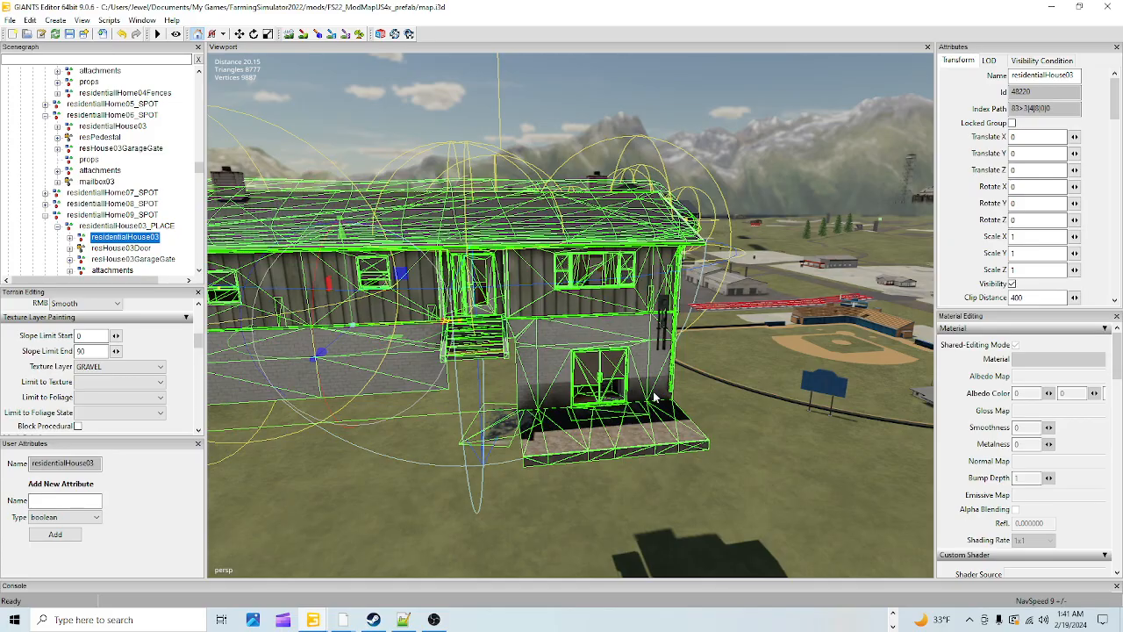
scroll(587, 451, up, 5)
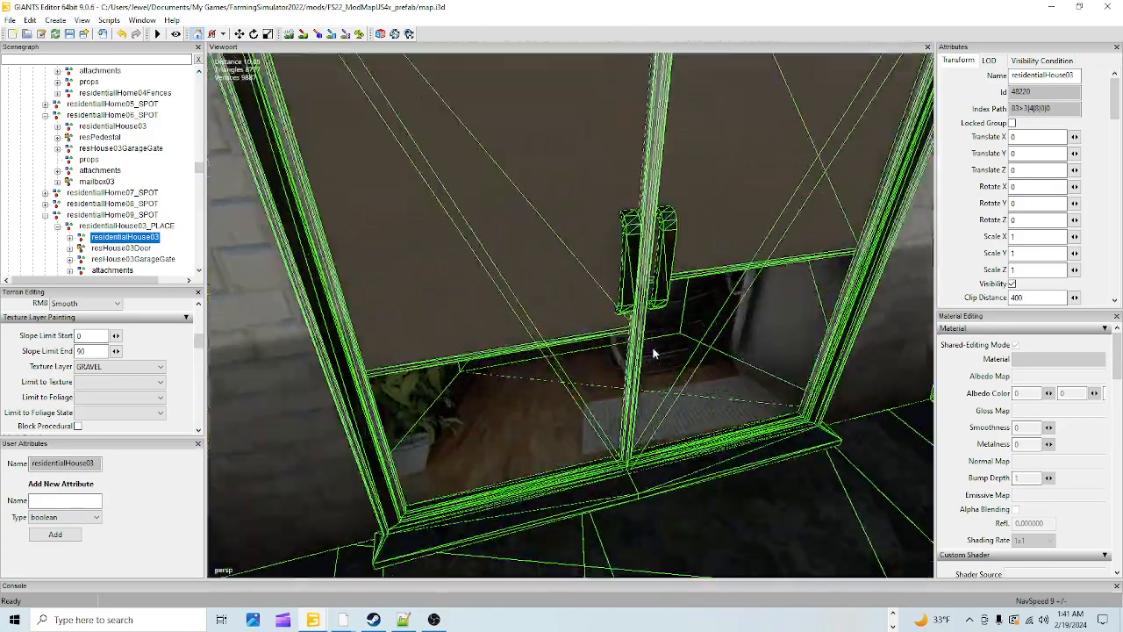
scroll(584, 429, down, 4)
scroll(582, 430, down, 6)
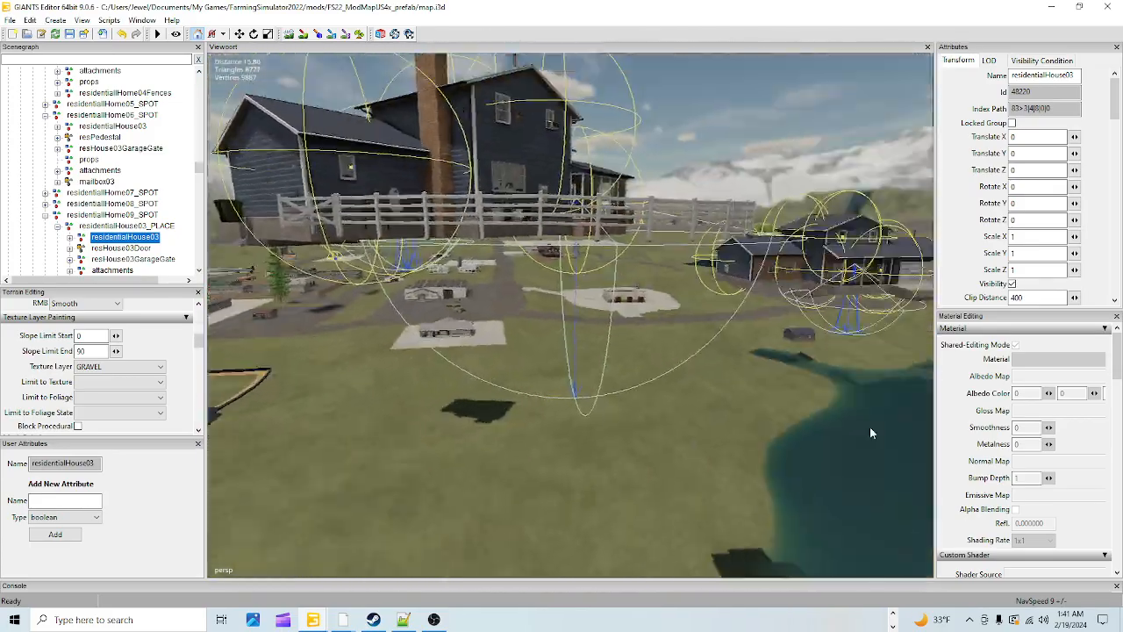
Examine the walls, sunroom, porch and fence of the floating dark blue two-storey houses as replacement candidates.
scroll(605, 359, up, 10)
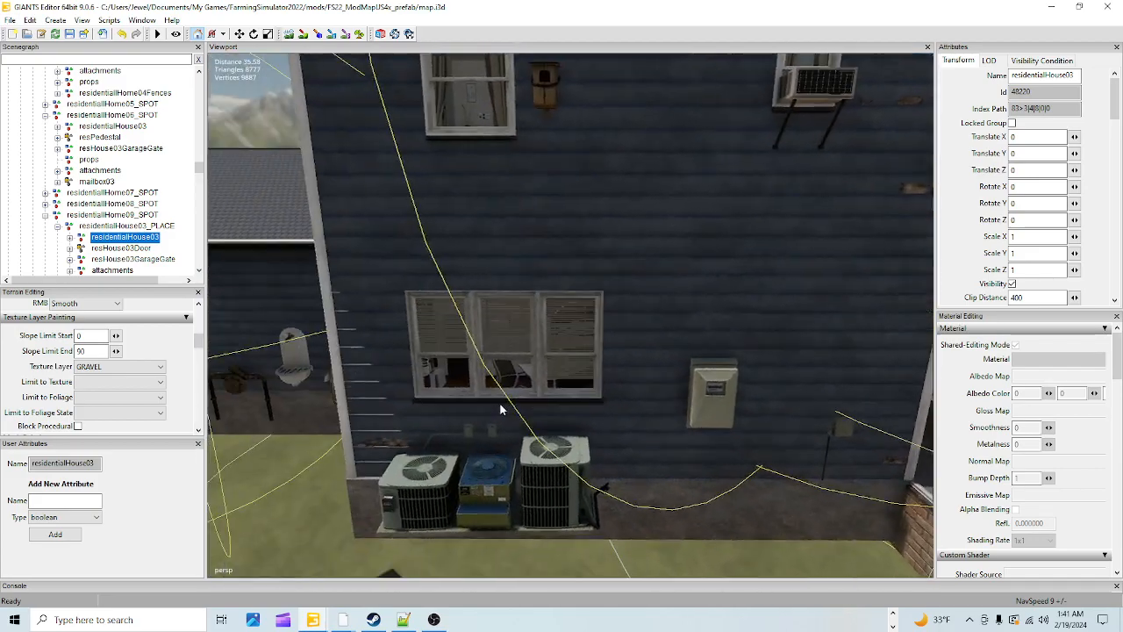
scroll(500, 409, down, 8)
middle_drag(519, 416, 577, 412)
scroll(578, 413, down, 6)
scroll(434, 379, up, 10)
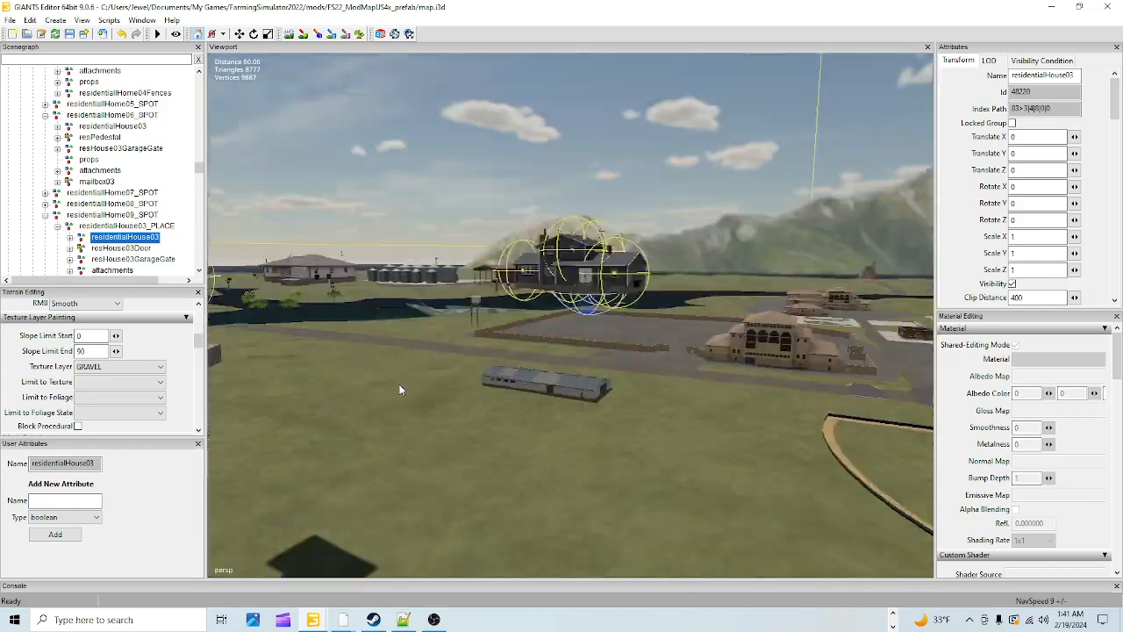
middle_drag(667, 371, 455, 355)
scroll(525, 373, up, 4)
scroll(524, 373, down, 6)
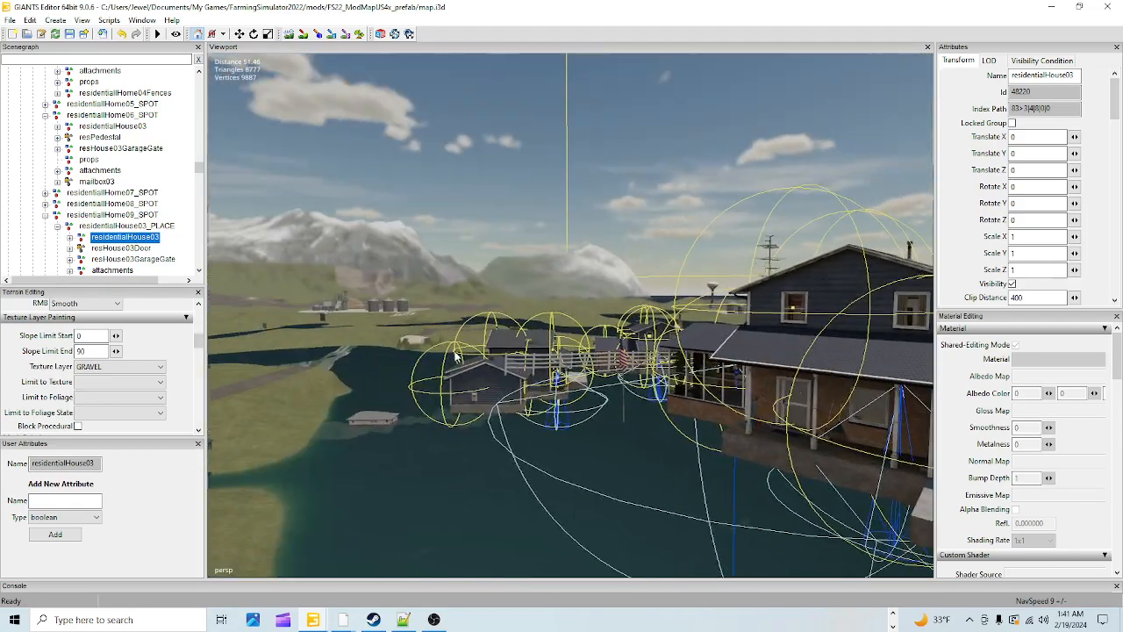
alt+drag(455, 356, 785, 382)
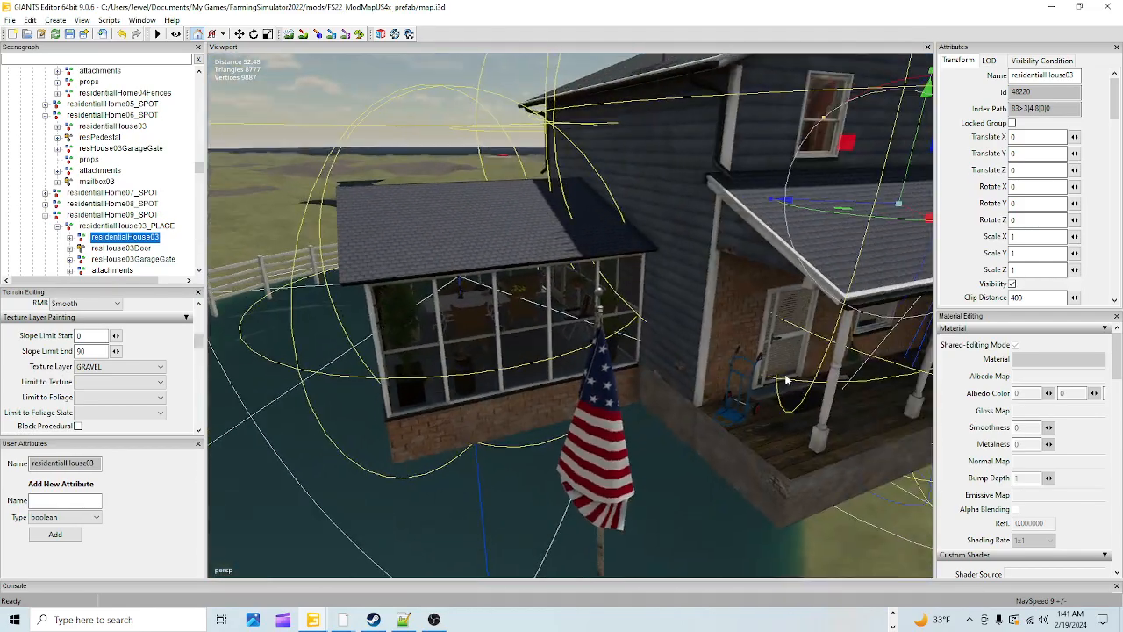
scroll(617, 424, down, 5)
scroll(616, 431, up, 2)
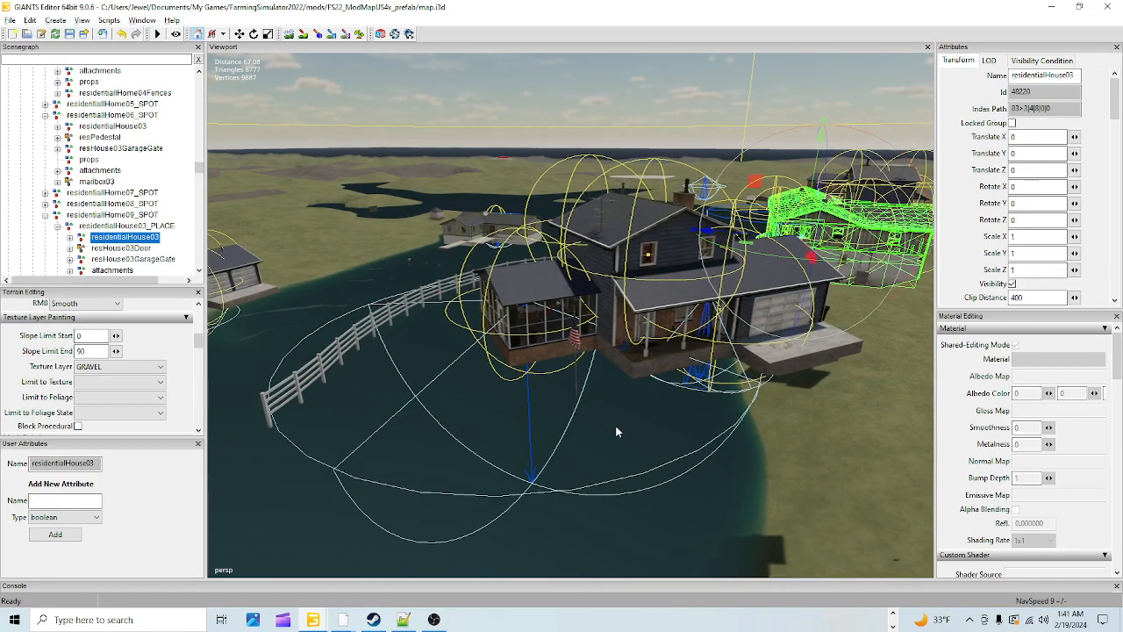
Compare the floating homes over the water and select the residentialHome11_SPOT group containing the dark blue two-storey house.
alt+drag(607, 430, 516, 429)
scroll(676, 363, up, 4)
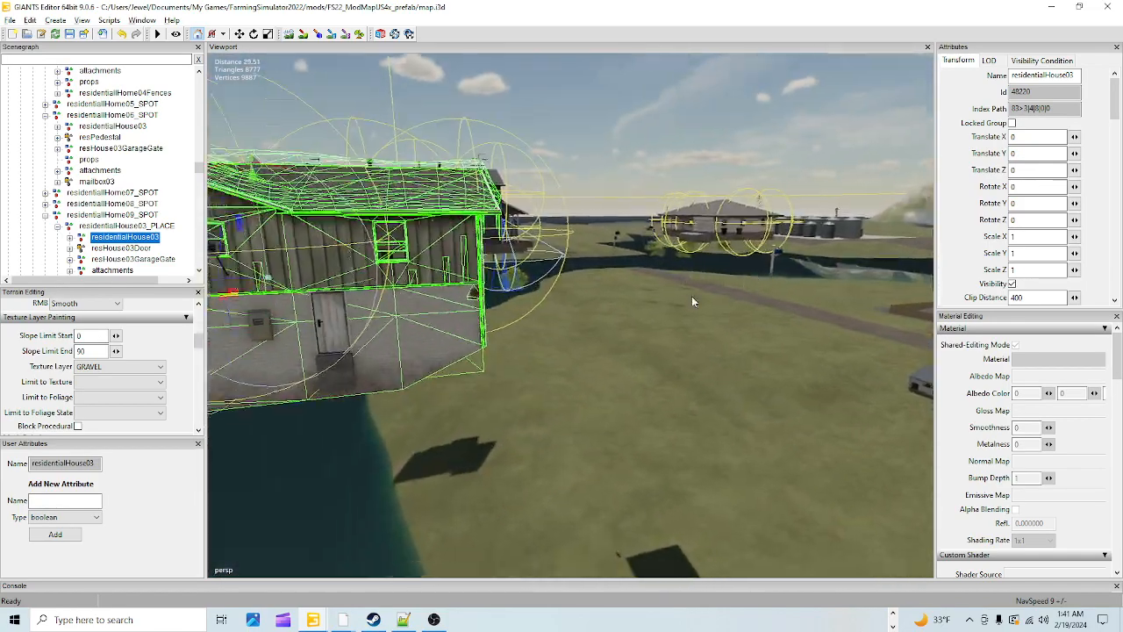
alt+drag(706, 294, 569, 385)
scroll(569, 385, down, 4)
alt+drag(601, 419, 479, 351)
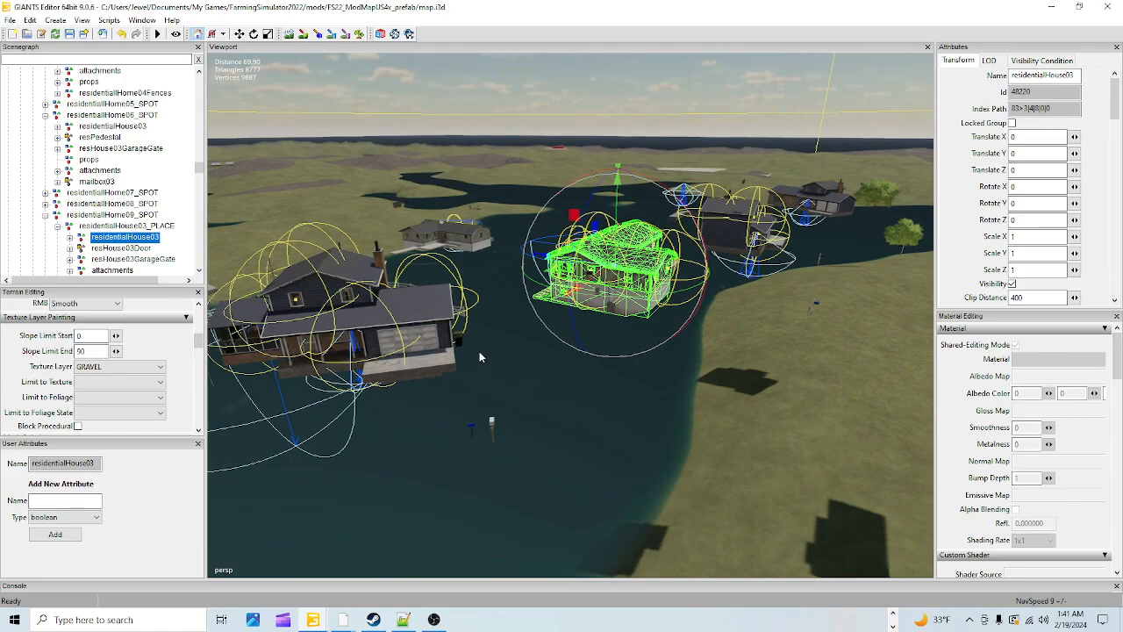
click(405, 327)
click(123, 160)
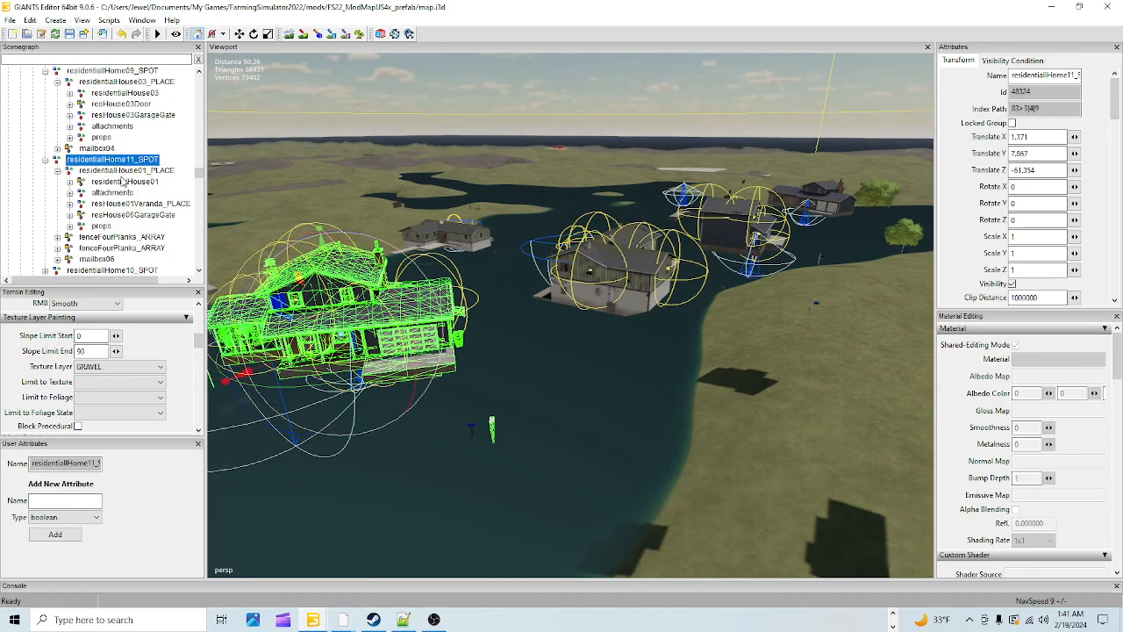
Examine the porch, garage apron and mailbox of the residentialHome11_SPOT group.
alt+drag(636, 347, 556, 378)
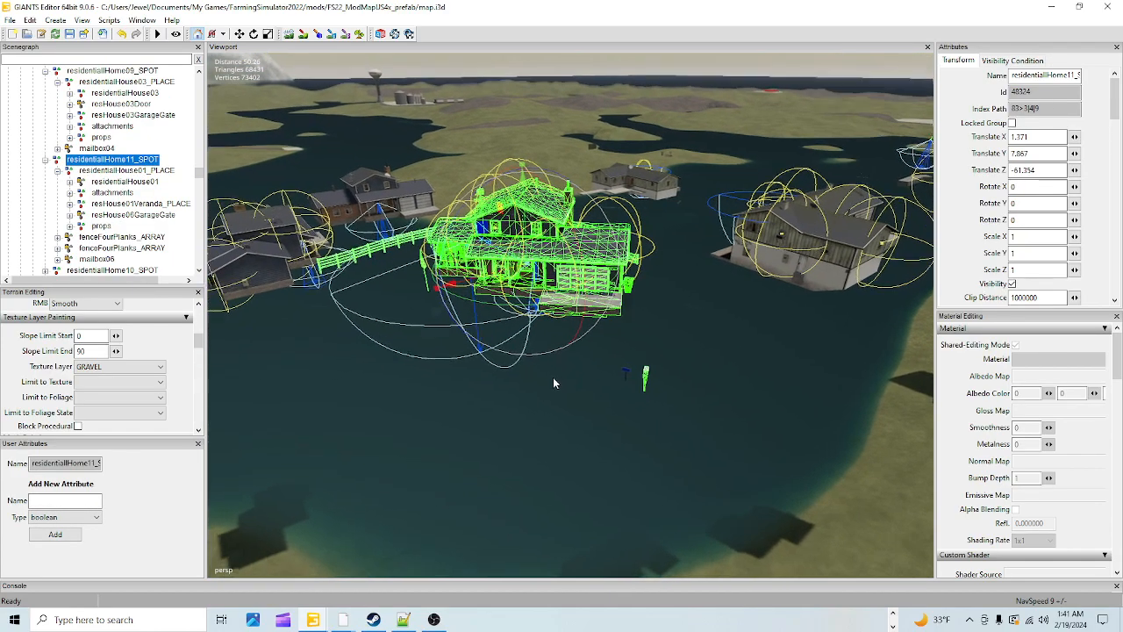
scroll(557, 378, up, 3)
alt+drag(689, 267, 638, 256)
scroll(727, 149, up, 4)
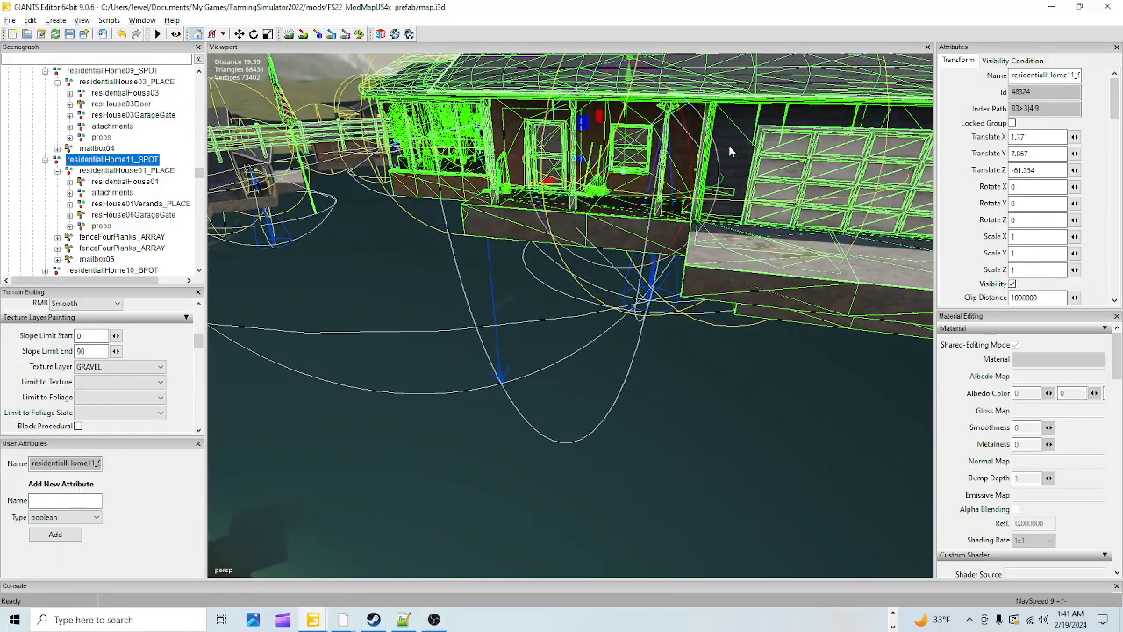
scroll(729, 151, down, 2)
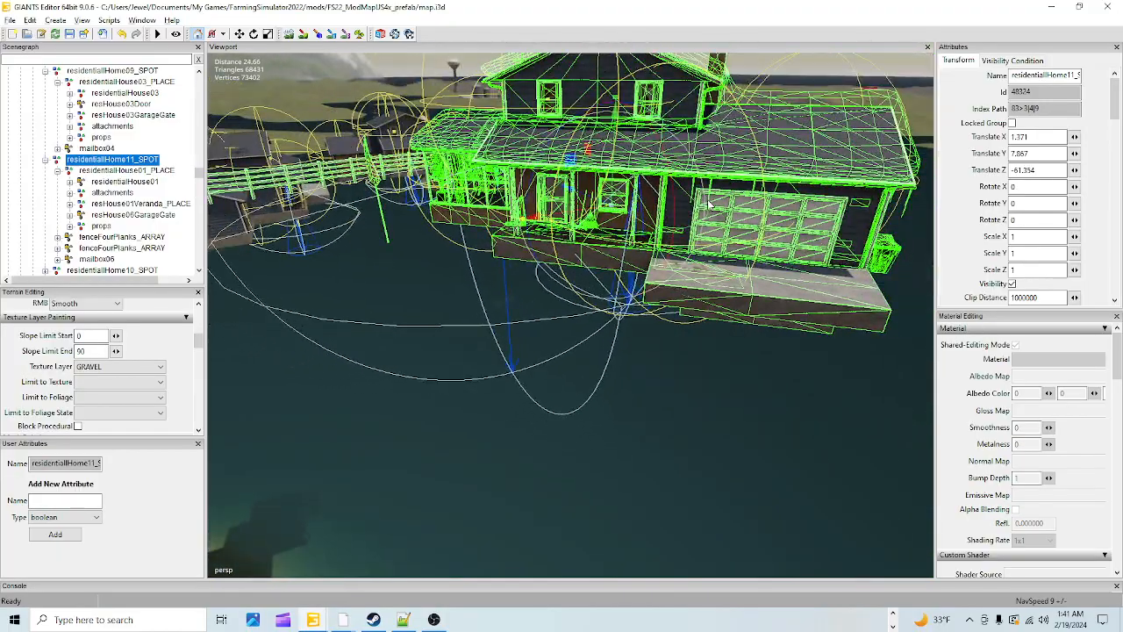
alt+drag(602, 327, 828, 293)
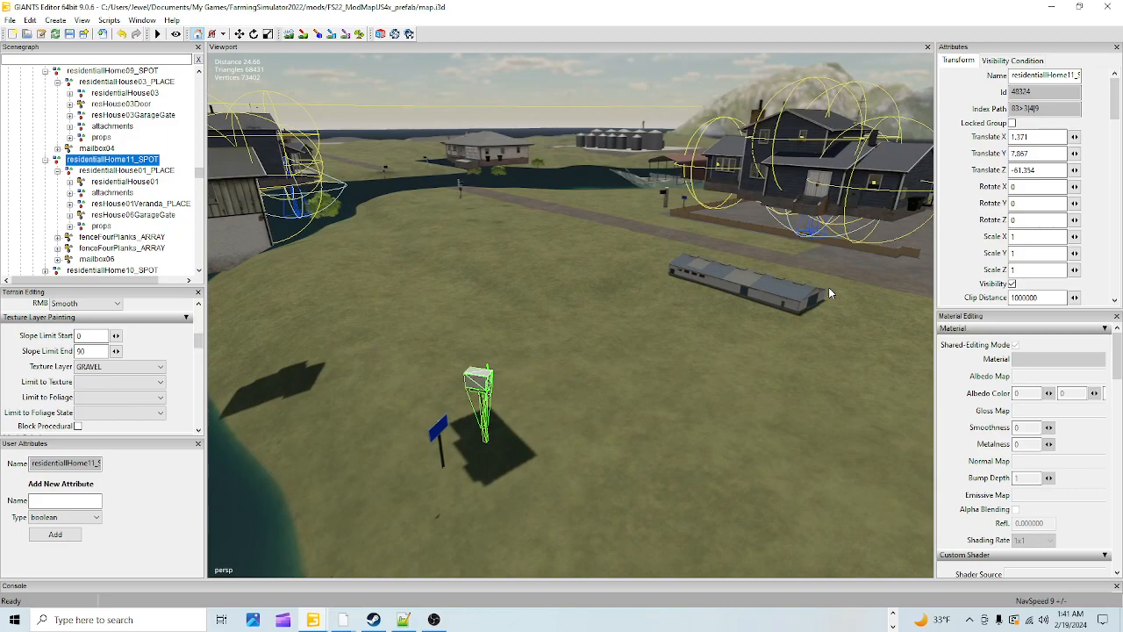
alt+drag(390, 399, 694, 370)
Place residentialHome11_SPOT on the cleared roadside plot at about X 418.5, Z -563.5 and turn it to a Rotate Y of about 37.9.
scroll(694, 369, up, 4)
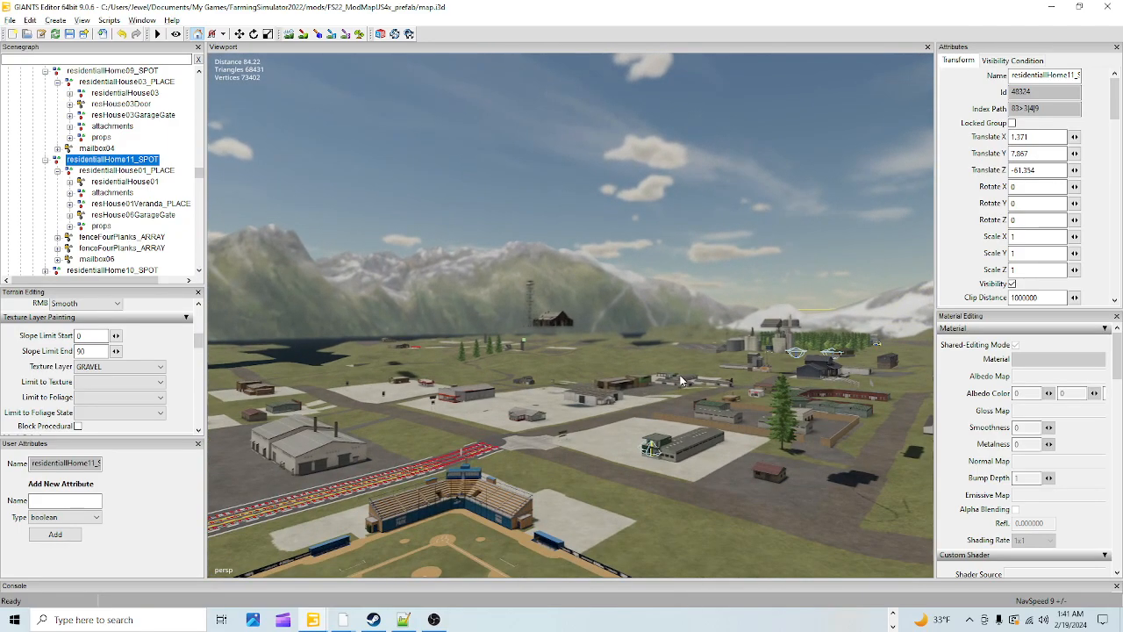
scroll(667, 374, up, 6)
scroll(613, 266, up, 6)
scroll(666, 149, up, 10)
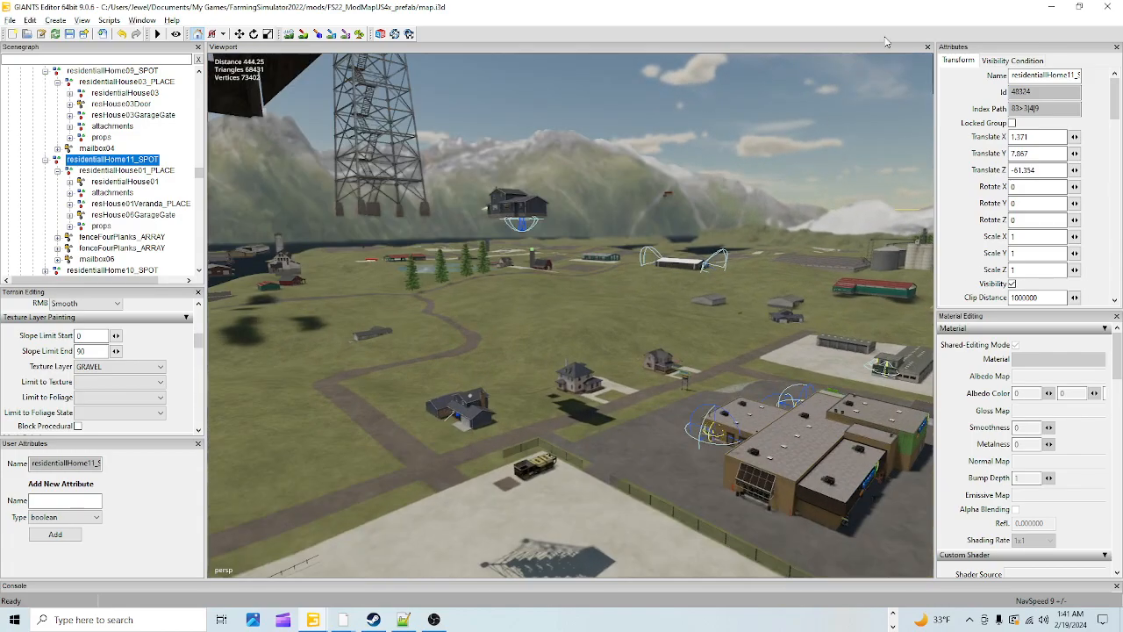
scroll(832, 72, up, 6)
alt+drag(847, 143, 609, 343)
scroll(541, 343, up, 3)
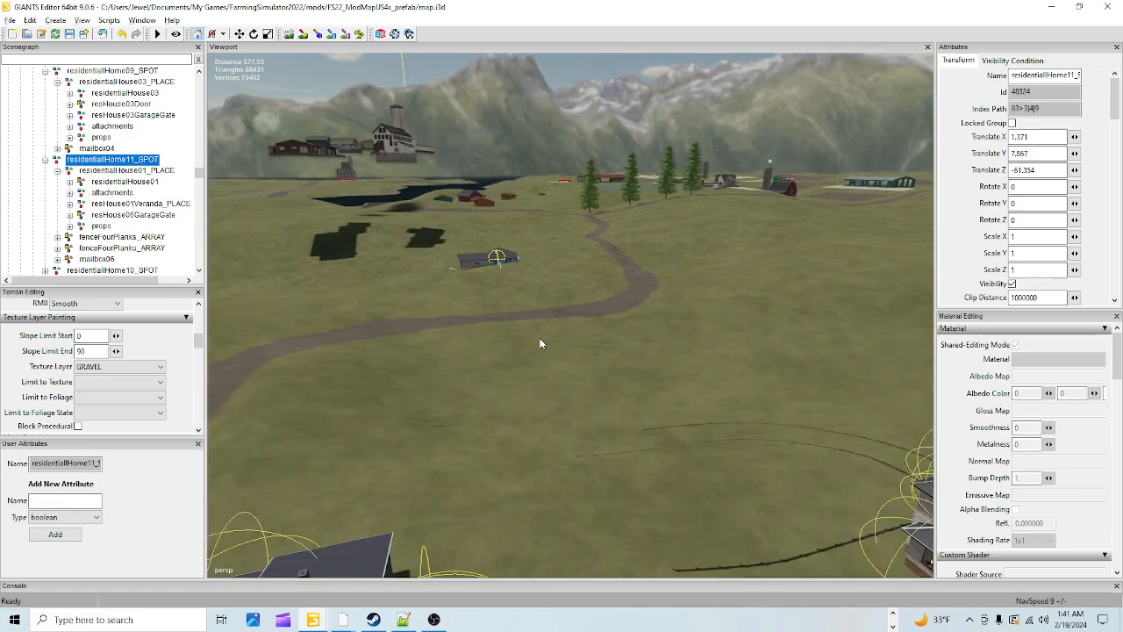
scroll(544, 342, up, 3)
scroll(642, 319, up, 3)
alt+drag(561, 238, 534, 301)
scroll(705, 202, up, 3)
alt+drag(937, 204, 822, 298)
scroll(602, 331, down, 3)
alt+drag(602, 331, 664, 328)
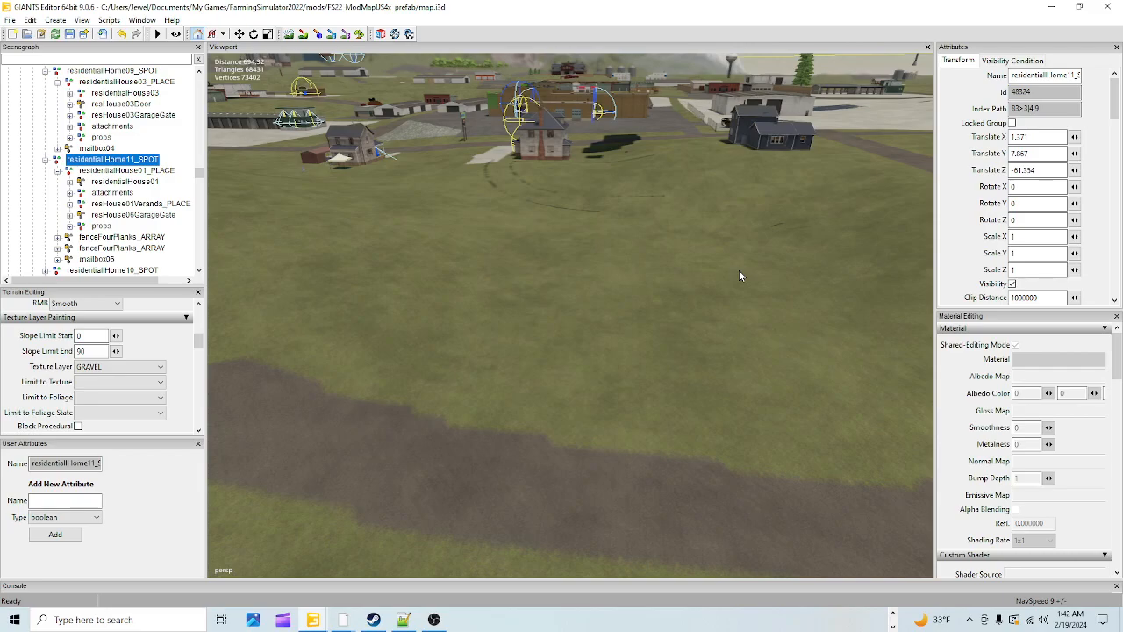
key(ctrl+b)
click(687, 313)
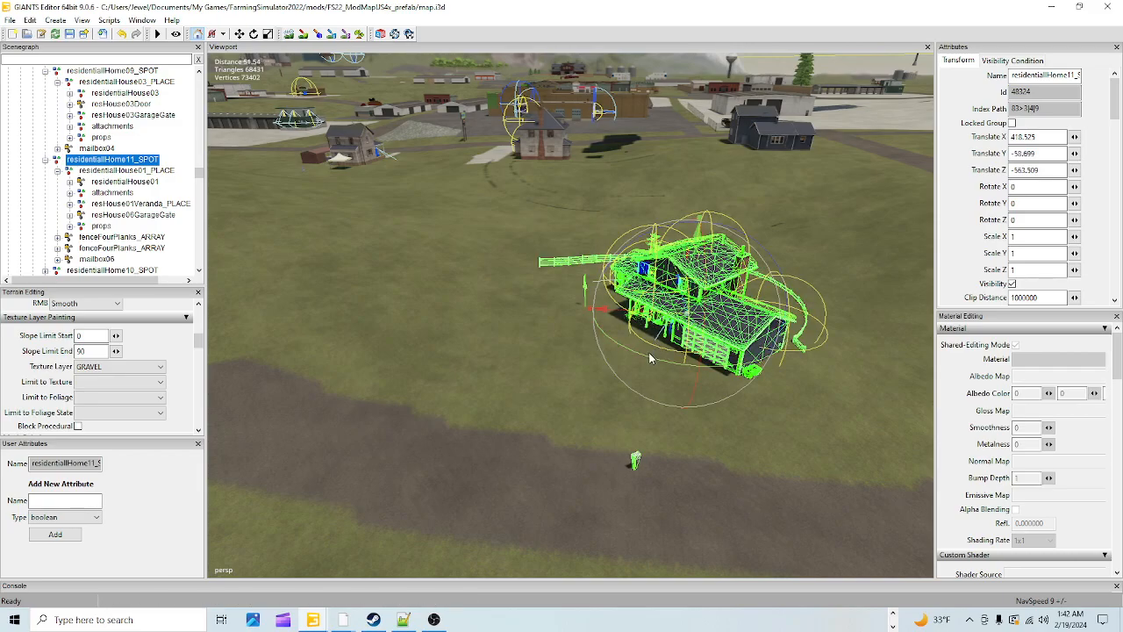
drag(649, 355, 712, 352)
scroll(712, 355, up, 5)
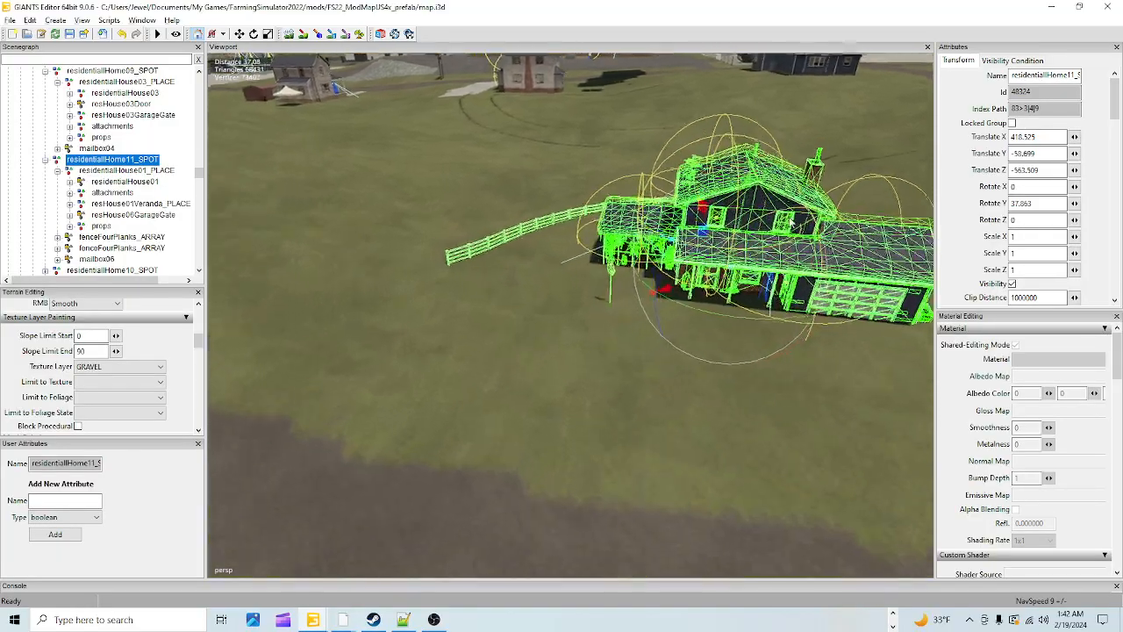
Turn residentialHome11_SPOT on its plot to a Rotate Y of about 42.6.
alt+drag(804, 299, 722, 389)
scroll(722, 389, down, 5)
scroll(840, 296, up, 8)
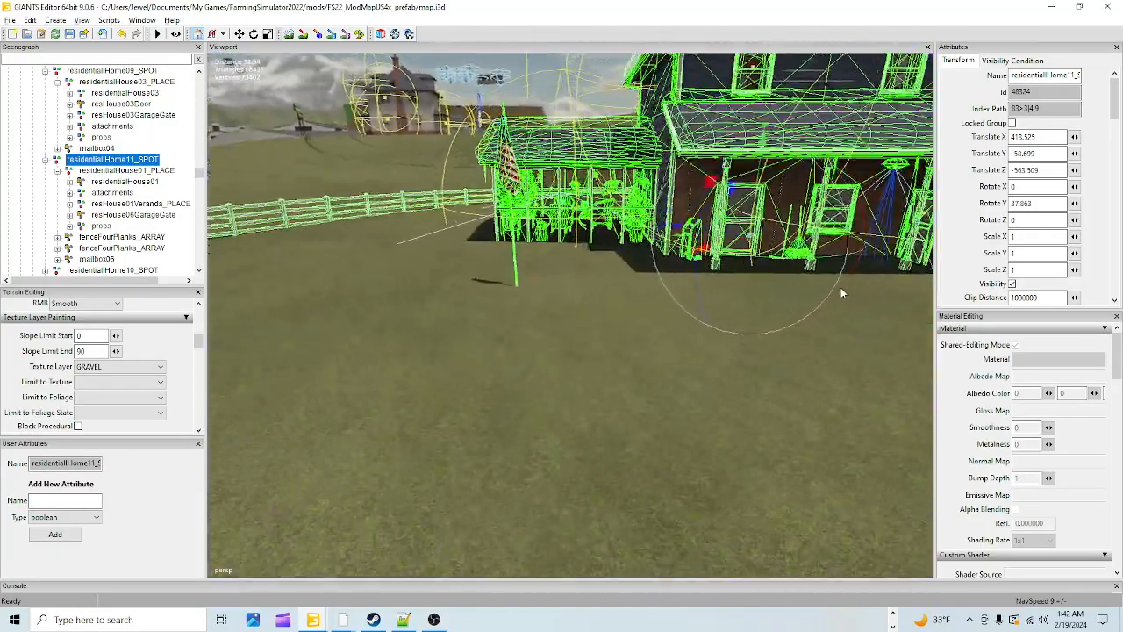
alt+right_drag(831, 292, 704, 401)
alt+drag(705, 401, 712, 406)
mouse_move(712, 406)
alt+right_down()
mouse_move(800, 283)
mouse_move(694, 396)
alt+right_up()
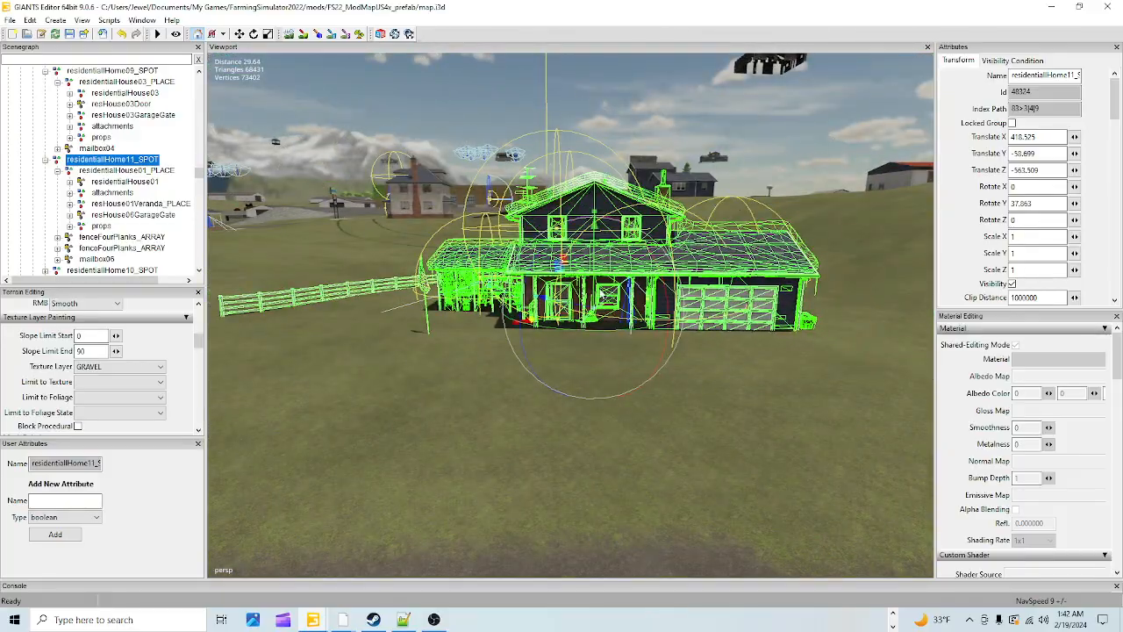
drag(597, 347, 602, 326)
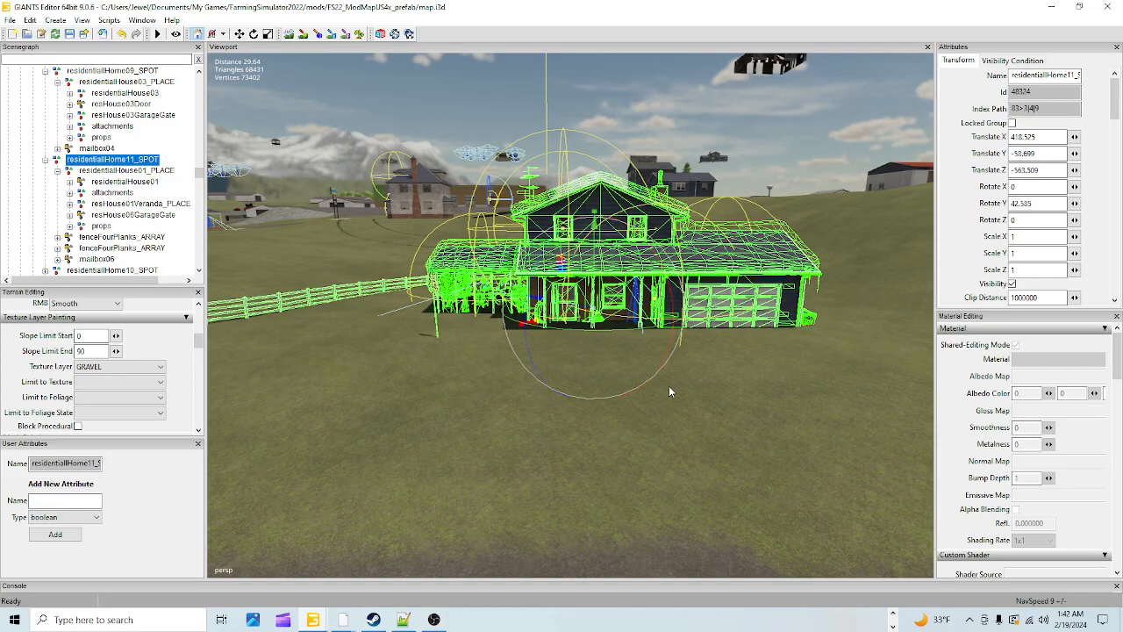
Examine how the house, fence and mailbox of residentialHome11_SPOT sit relative to the road and the slope.
alt+drag(668, 387, 659, 414)
alt+right_drag(658, 415, 687, 288)
alt+drag(645, 336, 880, 333)
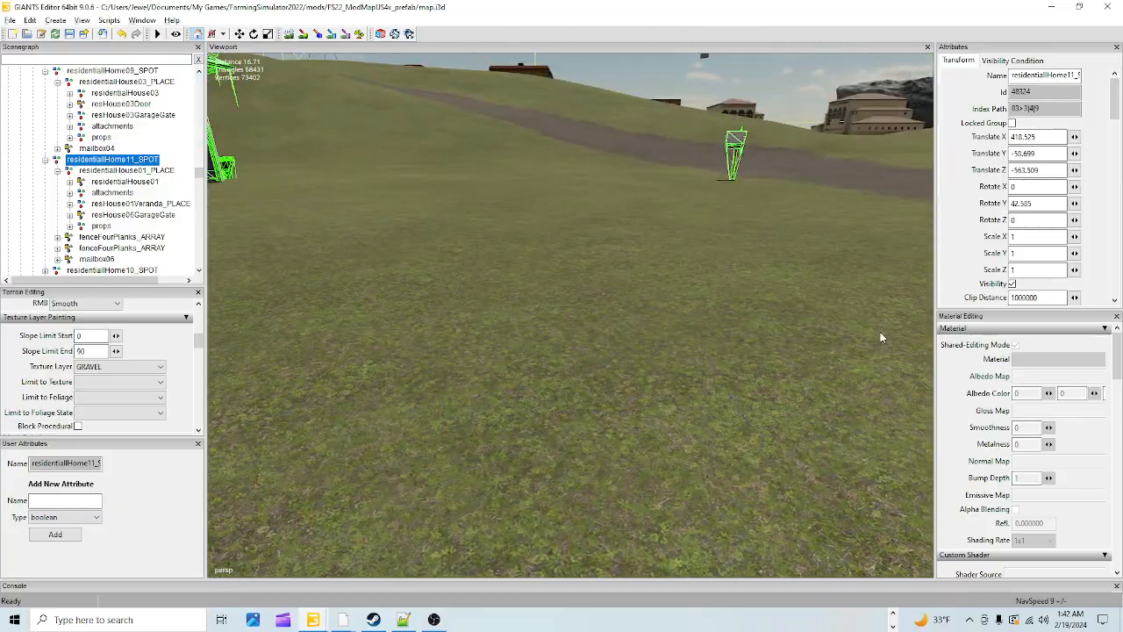
alt+right_drag(880, 334, 637, 428)
alt+drag(637, 425, 523, 416)
alt+right_drag(522, 416, 596, 313)
alt+drag(597, 315, 669, 350)
alt+right_drag(668, 349, 586, 432)
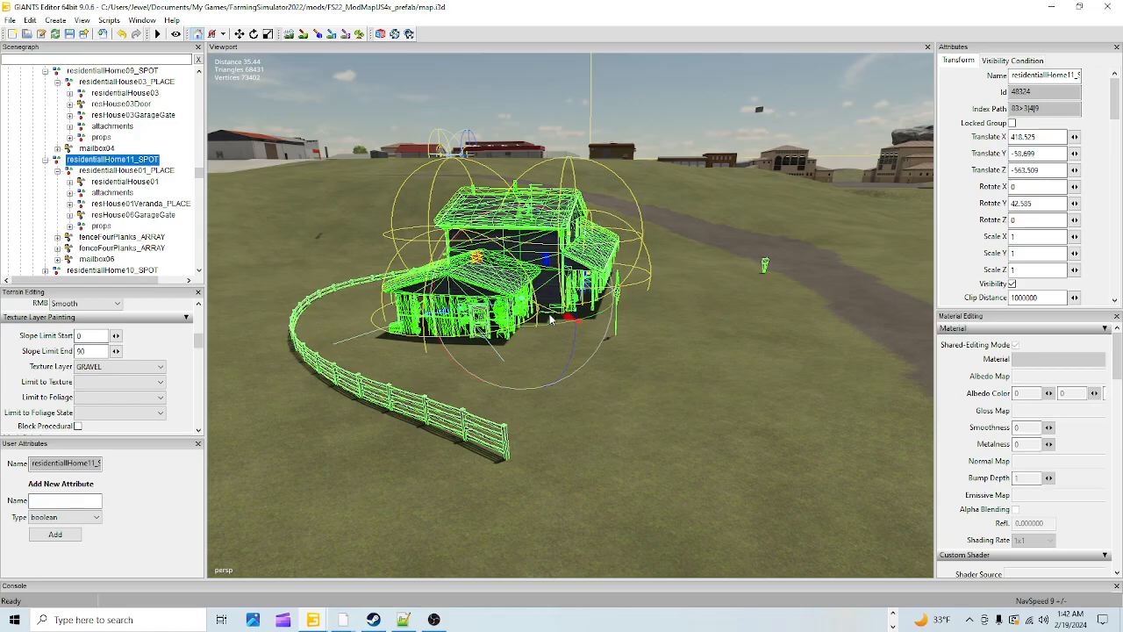
Shift residentialHome11_SPOT across the plot to about X 420.1, Z -552.8.
alt+drag(546, 316, 449, 347)
alt+right_drag(449, 346, 646, 179)
alt+drag(646, 179, 845, 304)
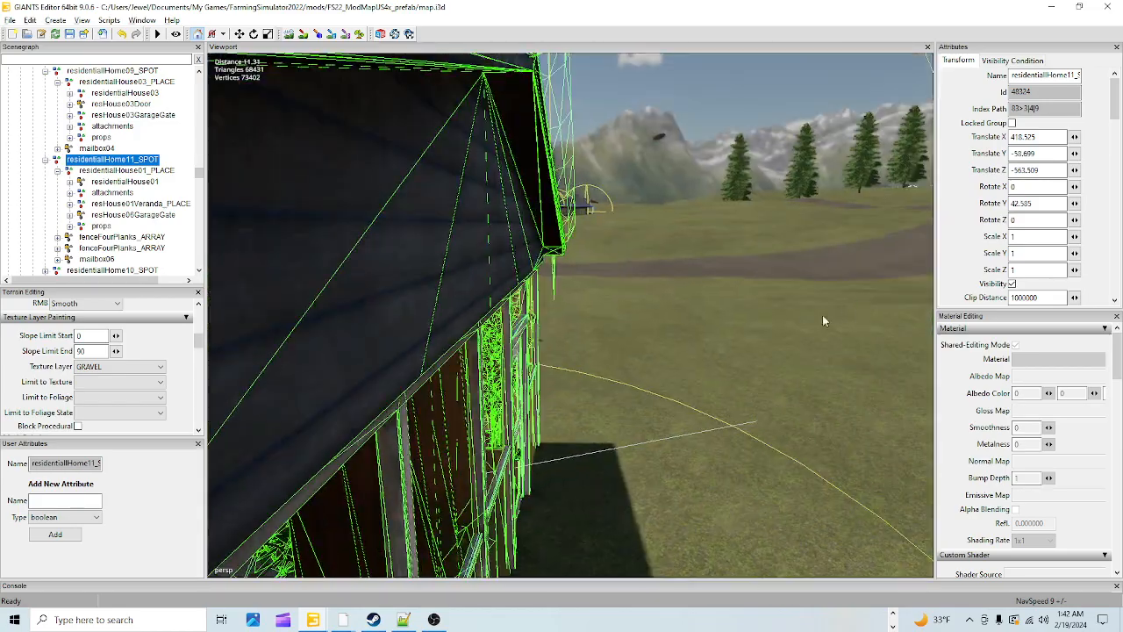
alt+right_drag(845, 305, 549, 387)
alt+drag(547, 385, 512, 376)
drag(572, 314, 605, 323)
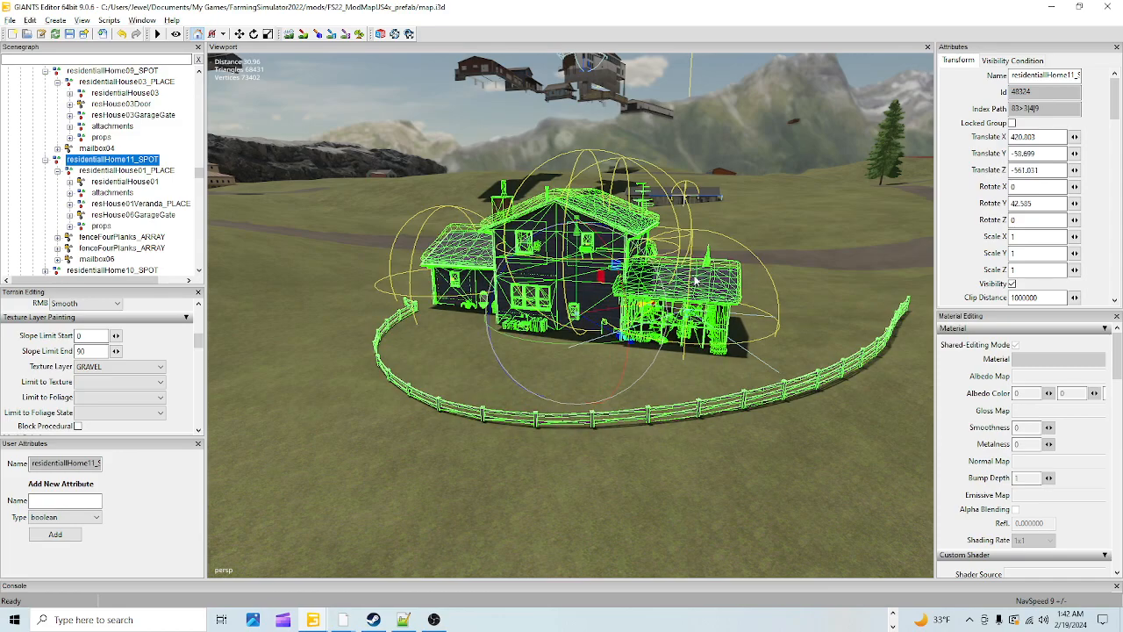
alt+right_drag(695, 279, 664, 348)
drag(598, 329, 554, 356)
Raise residentialHome11_SPOT to a Translate Y of about -58.1, judging the height at the sunroom base.
alt+drag(605, 431, 635, 438)
alt+right_drag(635, 439, 626, 396)
alt+drag(626, 396, 681, 379)
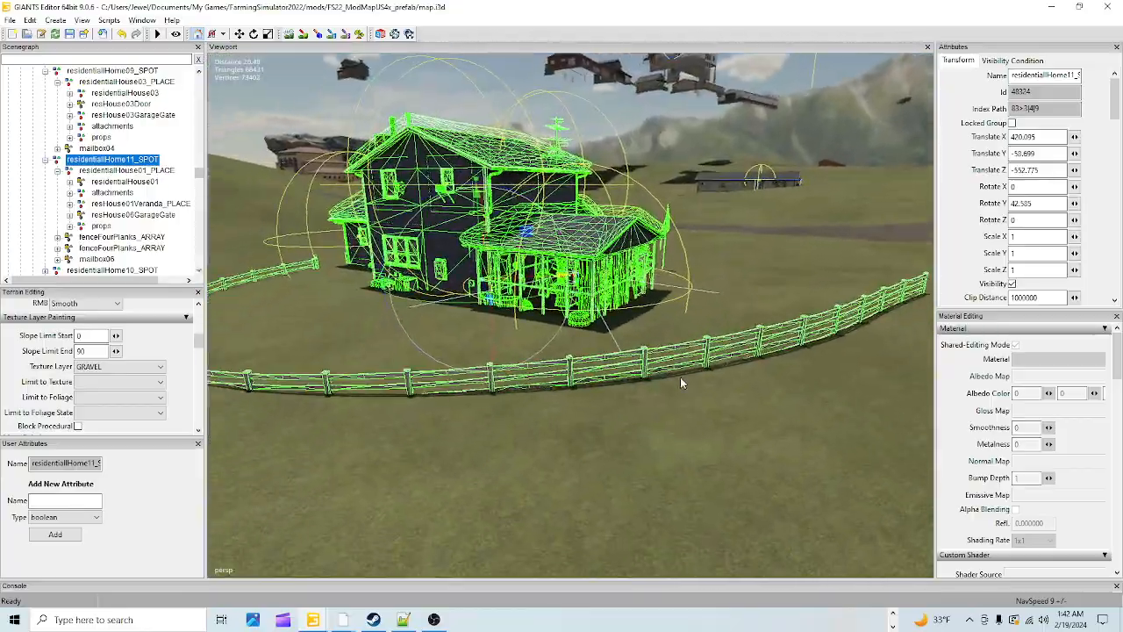
alt+right_drag(680, 377, 735, 244)
alt+drag(735, 244, 630, 289)
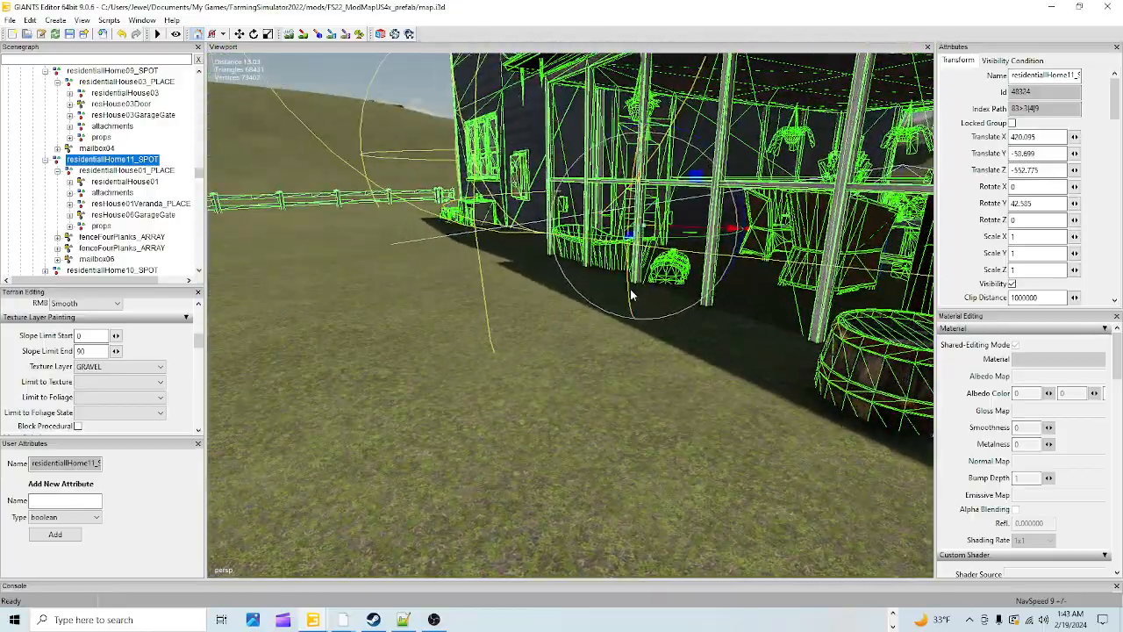
drag(647, 198, 648, 163)
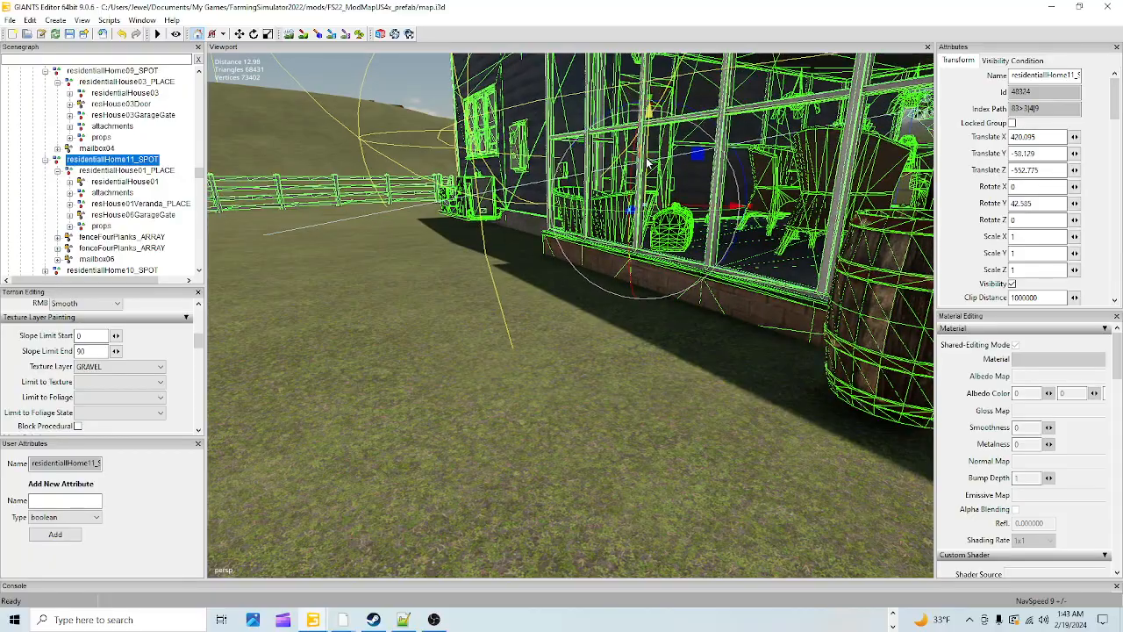
Inspect the plank fence around the yard against the sloping terrain.
alt+drag(626, 287, 612, 237)
scroll(702, 288, up, 2)
scroll(695, 290, down, 1)
scroll(681, 306, down, 1)
scroll(582, 260, up, 1)
scroll(613, 240, up, 3)
alt+drag(667, 208, 795, 343)
scroll(795, 343, down, 3)
mouse_move(686, 353)
alt+mouse_down()
mouse_move(590, 353)
mouse_move(672, 340)
alt+mouse_up()
scroll(589, 353, up, 3)
scroll(727, 225, up, 3)
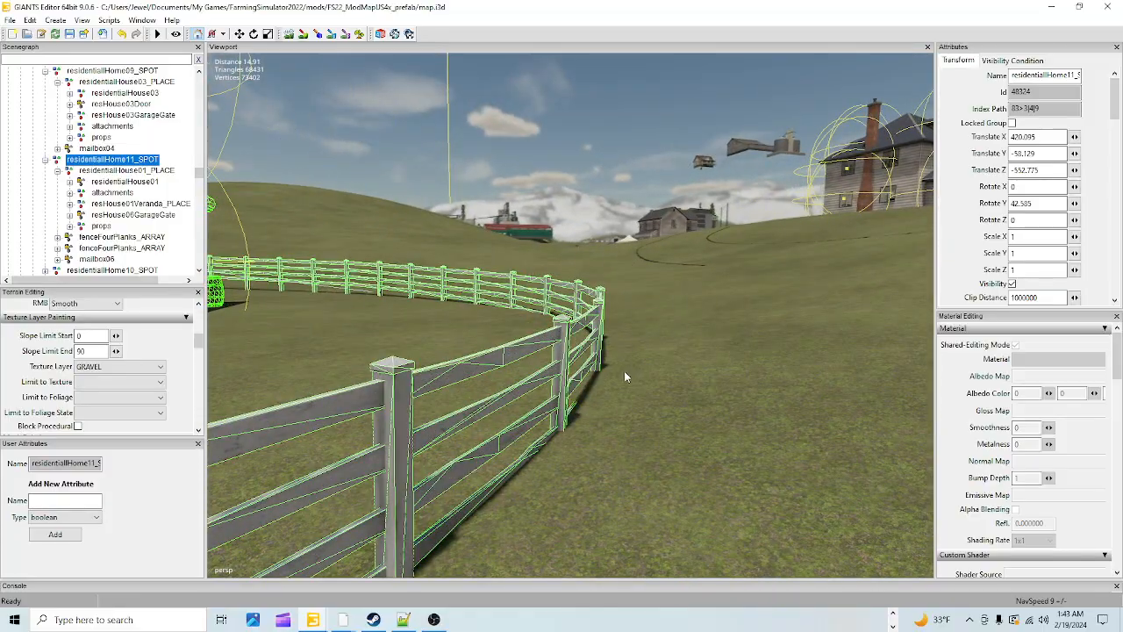
alt+middle_drag(624, 372, 707, 321)
alt+drag(706, 321, 626, 387)
alt+middle_drag(627, 387, 724, 318)
Examine the sunroom's brick base, front porch and garage apron for gaps above the ground.
alt+drag(724, 317, 438, 389)
scroll(521, 378, up, 2)
scroll(447, 404, down, 3)
scroll(439, 389, up, 4)
alt+drag(360, 395, 537, 304)
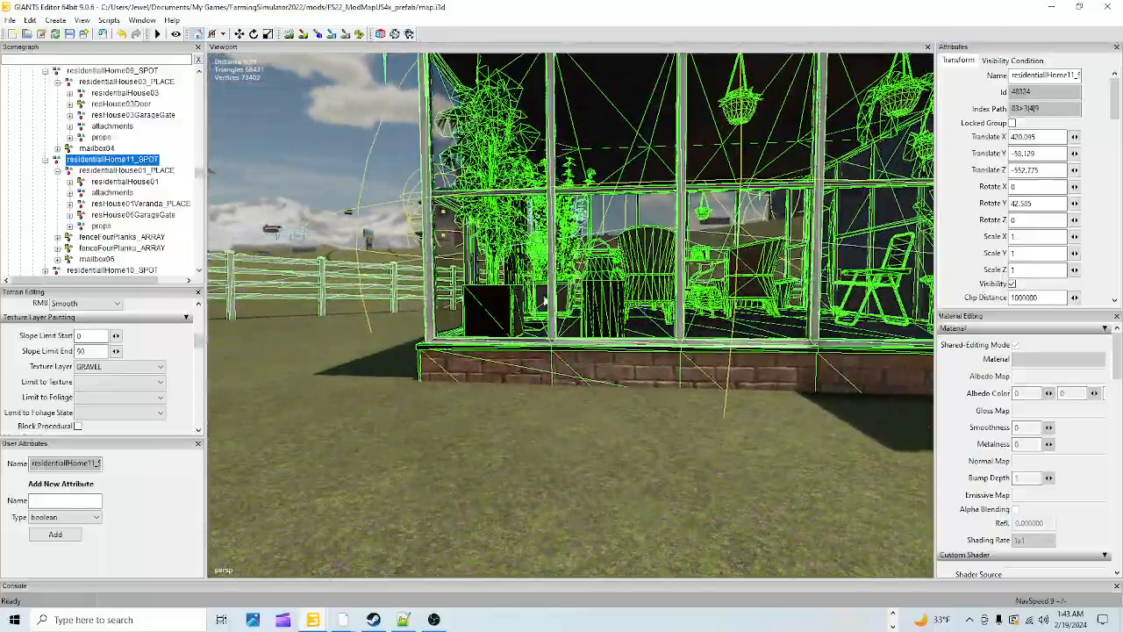
scroll(526, 334, down, 5)
alt+drag(493, 423, 578, 443)
scroll(614, 386, up, 5)
scroll(508, 426, down, 6)
alt+drag(509, 430, 505, 343)
scroll(614, 386, down, 5)
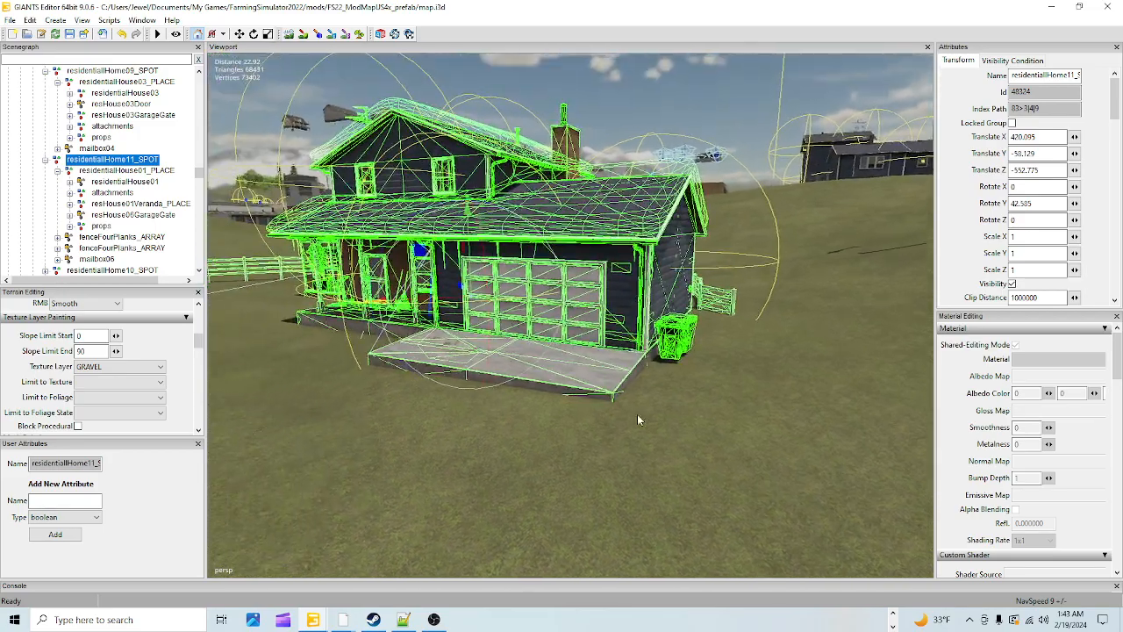
Lower residentialHome11_SPOT to a Translate Y of about -58.3, judging the height at the garage apron.
alt+drag(638, 415, 631, 412)
alt+drag(481, 258, 588, 332)
scroll(608, 236, up, 5)
alt+drag(635, 293, 539, 358)
scroll(588, 353, up, 3)
scroll(518, 393, down, 5)
alt+drag(518, 398, 650, 266)
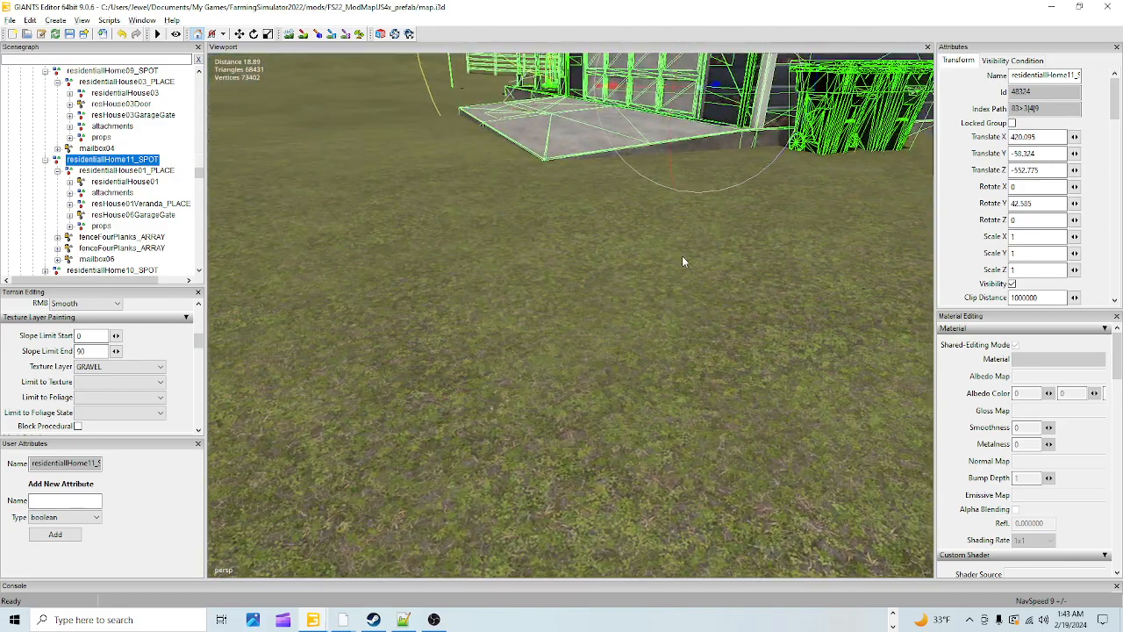
Activate terrain sculpting over the plot and set its LMB action to Replace.
alt+right_drag(650, 266, 468, 410)
click(289, 36)
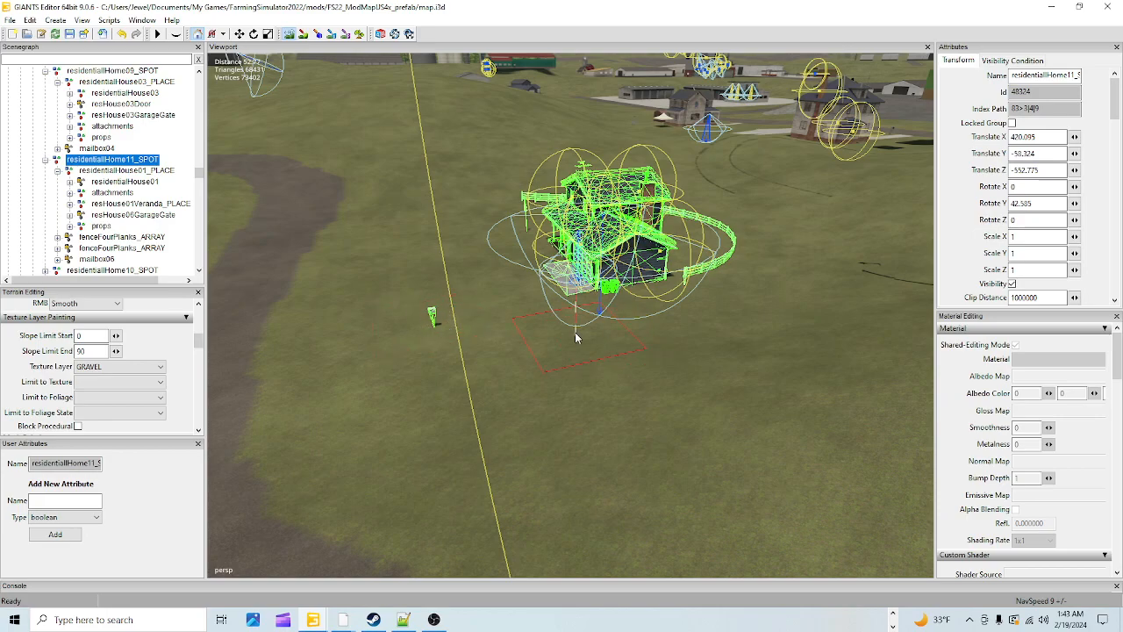
scroll(169, 355, up, 2)
click(88, 309)
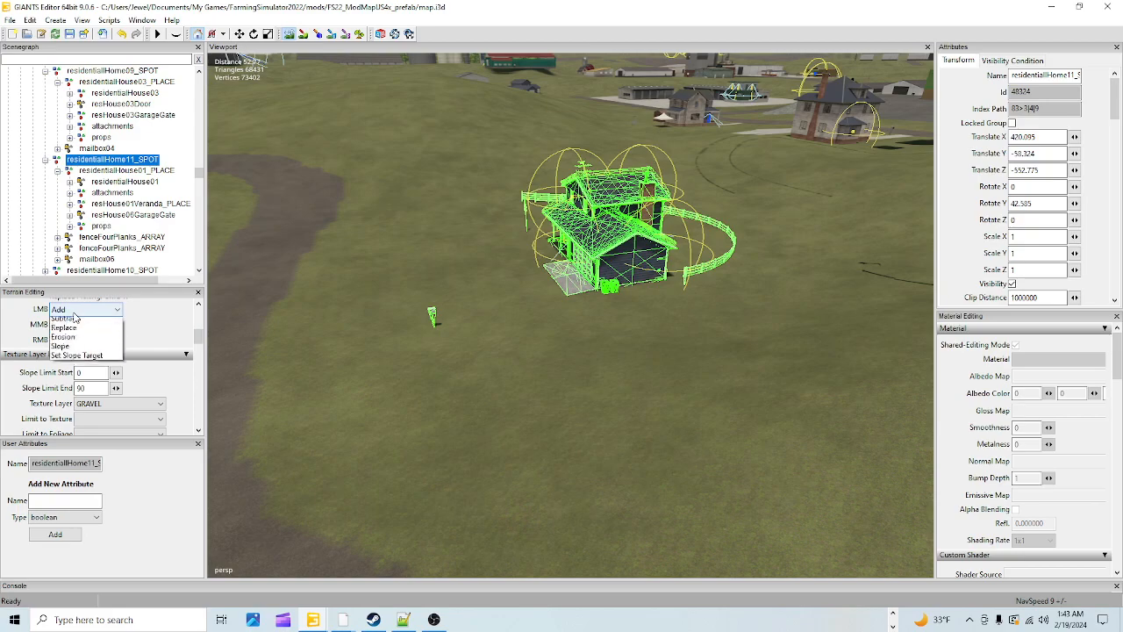
click(63, 350)
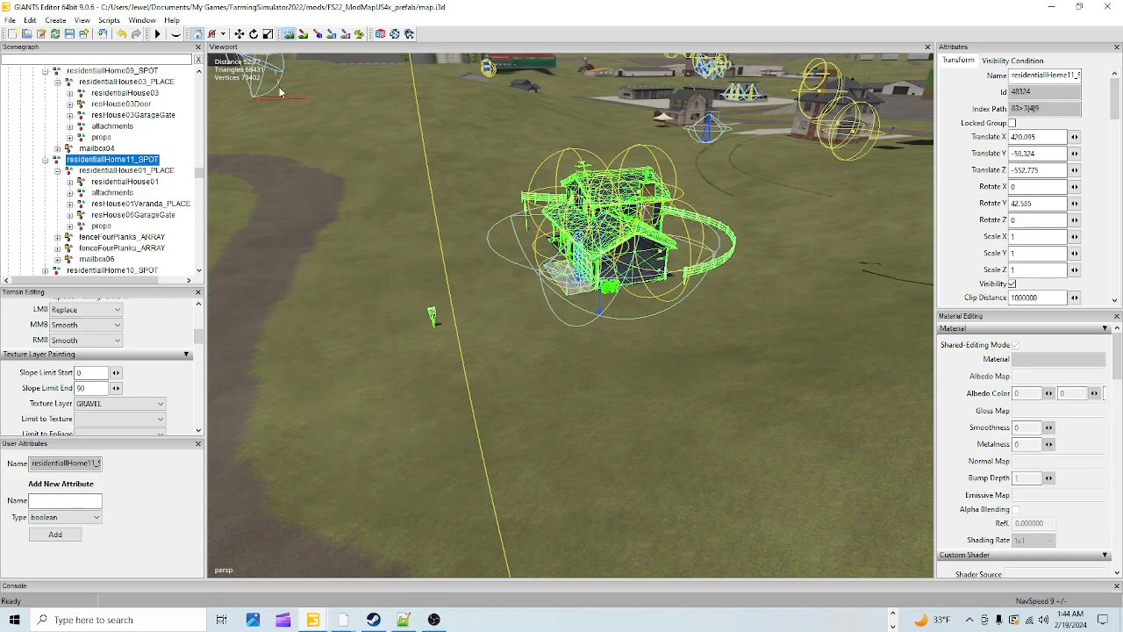
Adjust residentialHome11_SPOT to the ground at its porch and garage apron, with a Translate Y of about -58.3.
alt+drag(440, 260, 735, 265)
drag(700, 181, 472, 399)
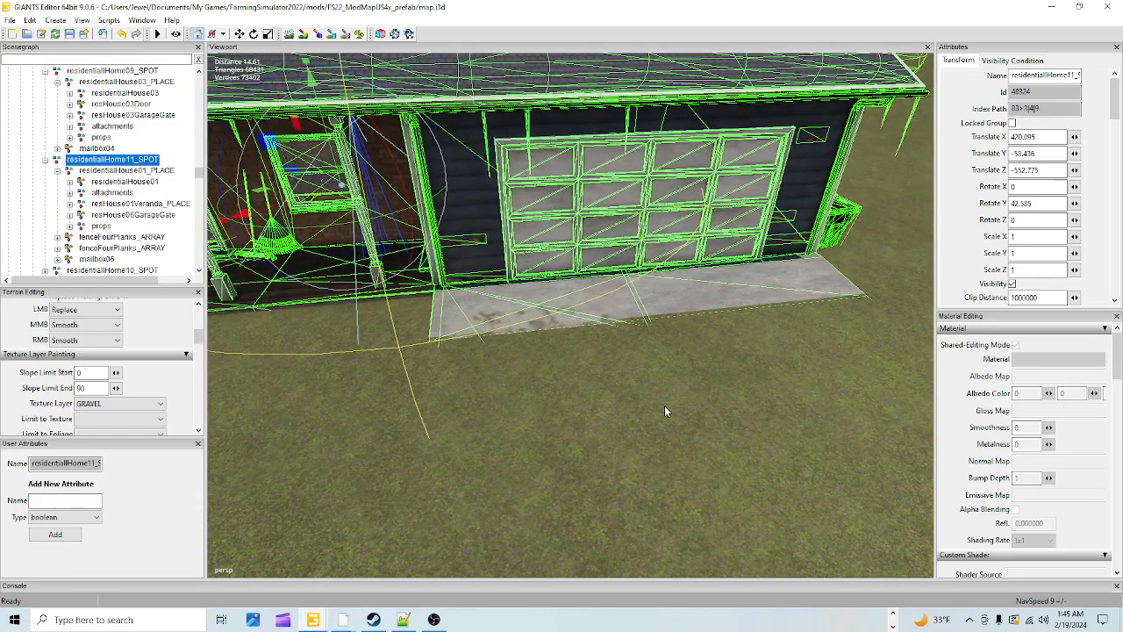
alt+drag(664, 406, 602, 302)
alt+drag(737, 215, 750, 238)
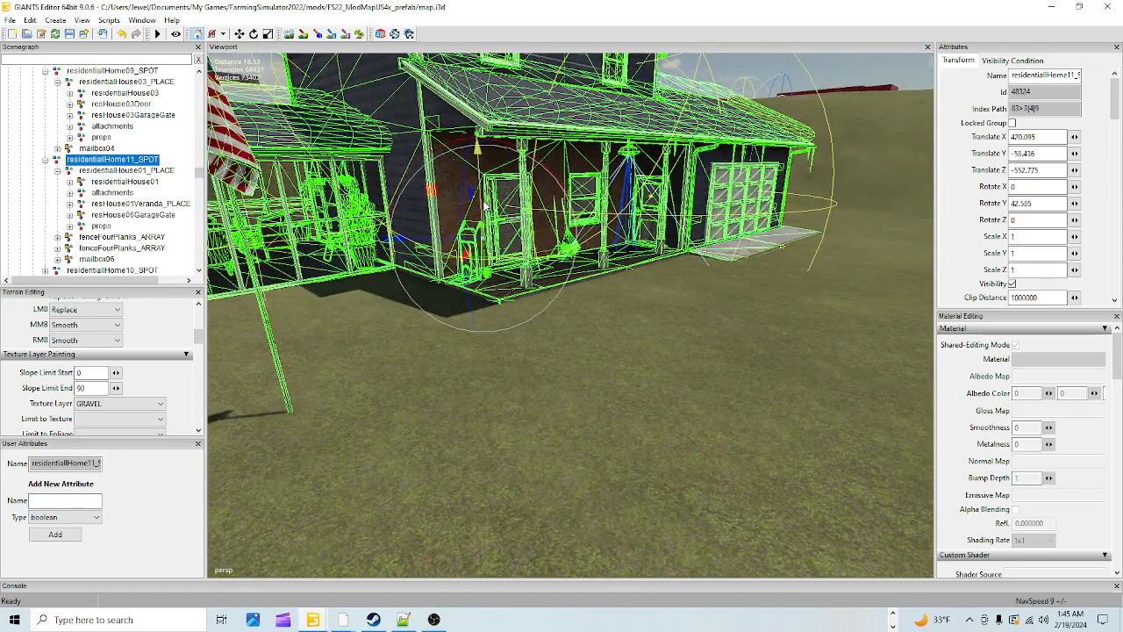
drag(483, 203, 480, 203)
alt+drag(538, 318, 629, 321)
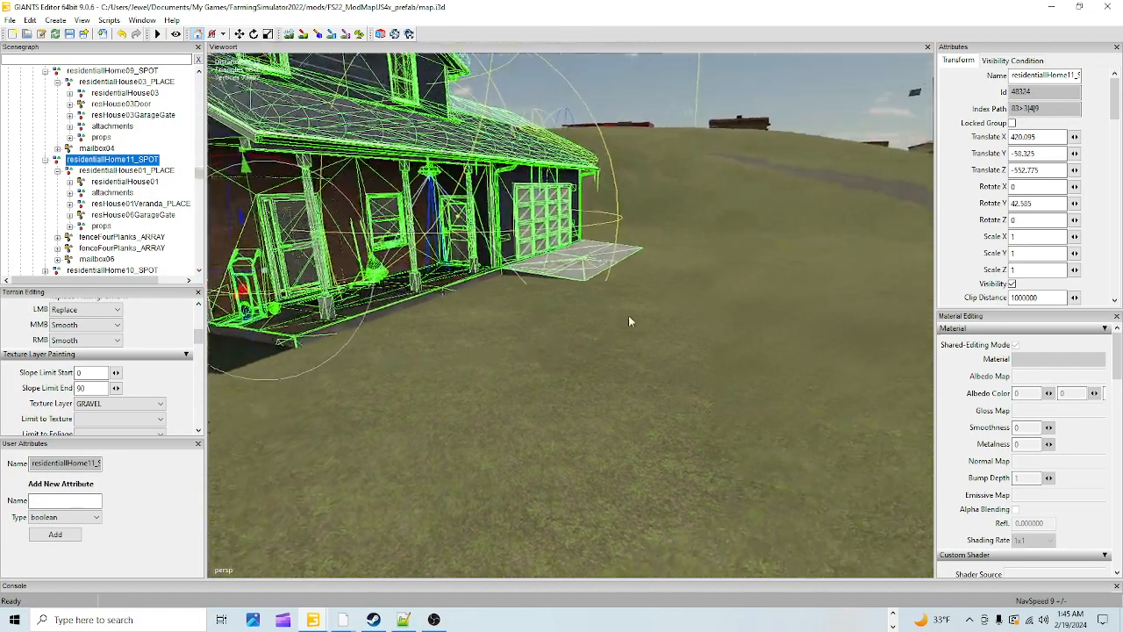
Lower the flagPoleShort prop beside the sunroom to a Translate Y of -0.6.
scroll(645, 252, up, 3)
alt+drag(647, 251, 476, 356)
scroll(677, 215, up, 3)
scroll(679, 216, down, 3)
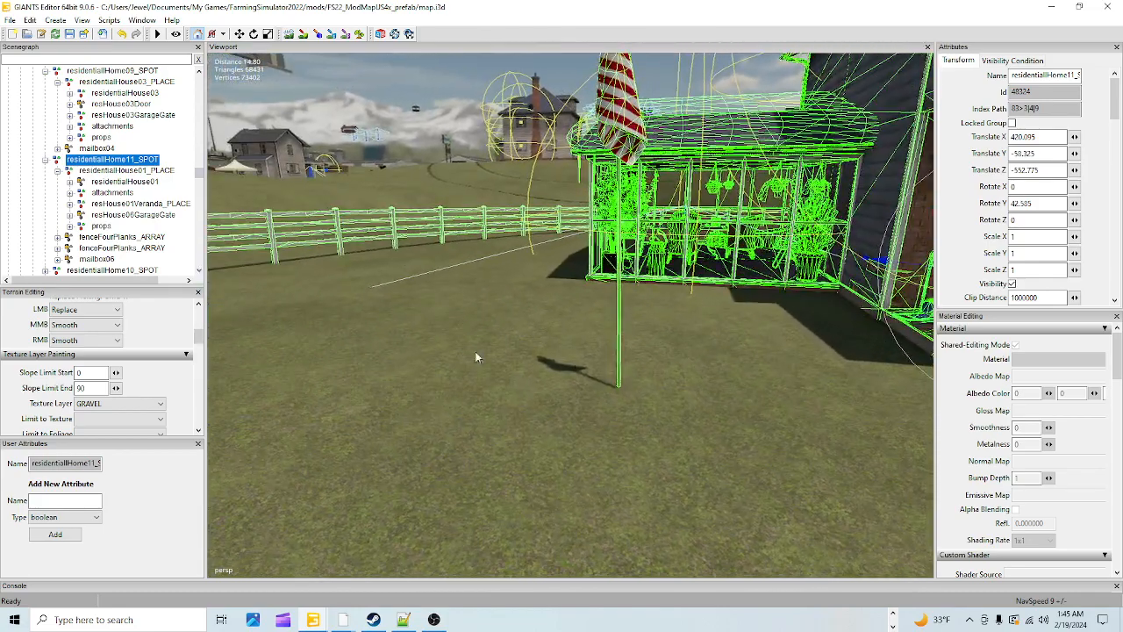
click(619, 290)
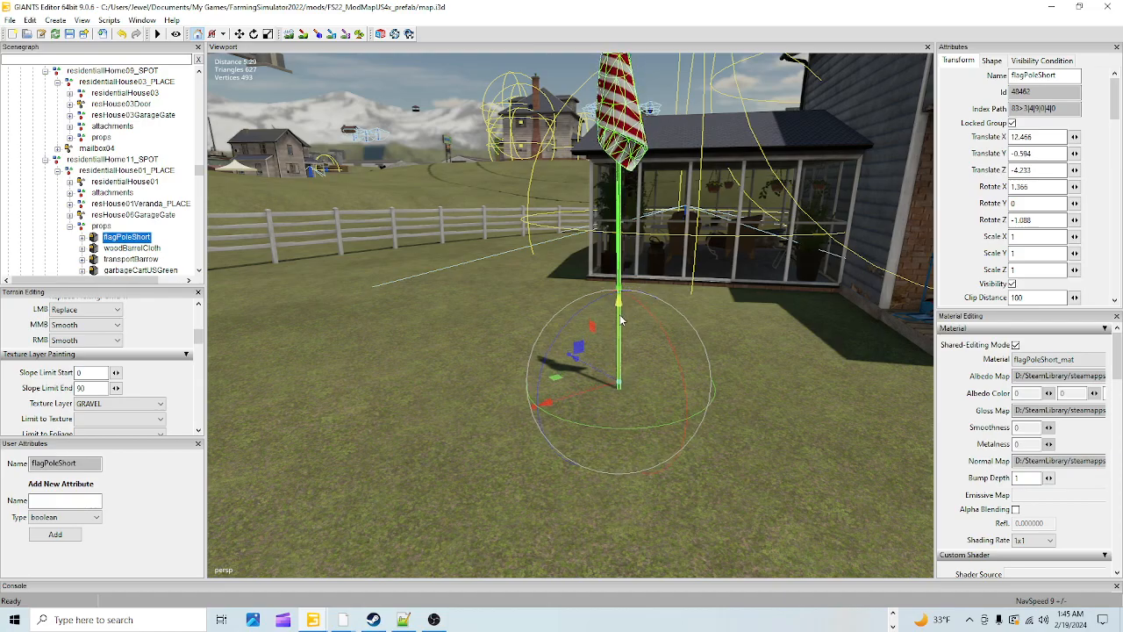
alt+drag(602, 374, 589, 349)
Inspect the sunroom's foundation and the wooden barrel at its corner for contact with the ground.
scroll(614, 310, up, 8)
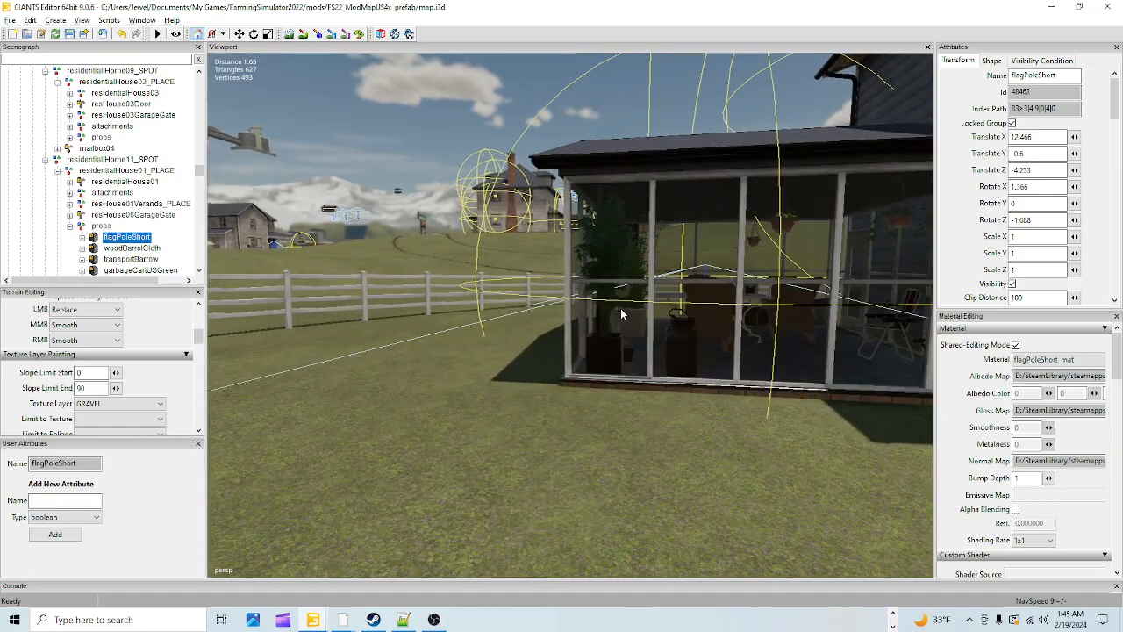
alt+drag(744, 327, 923, 326)
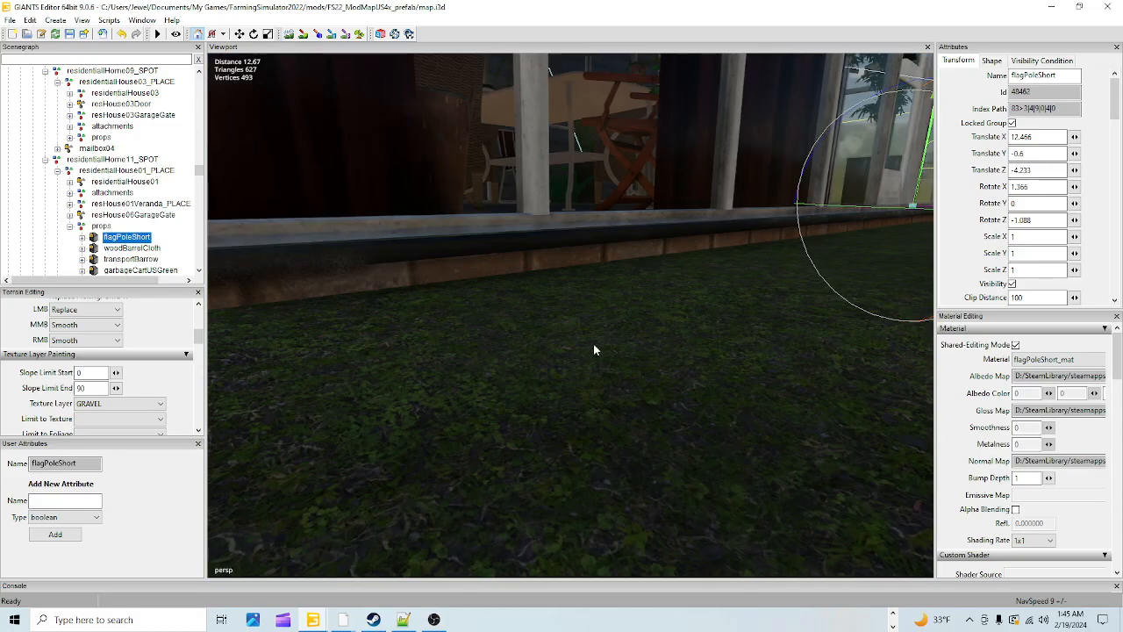
scroll(614, 343, down, 5)
alt+drag(624, 338, 759, 328)
scroll(572, 335, up, 4)
alt+drag(574, 349, 544, 356)
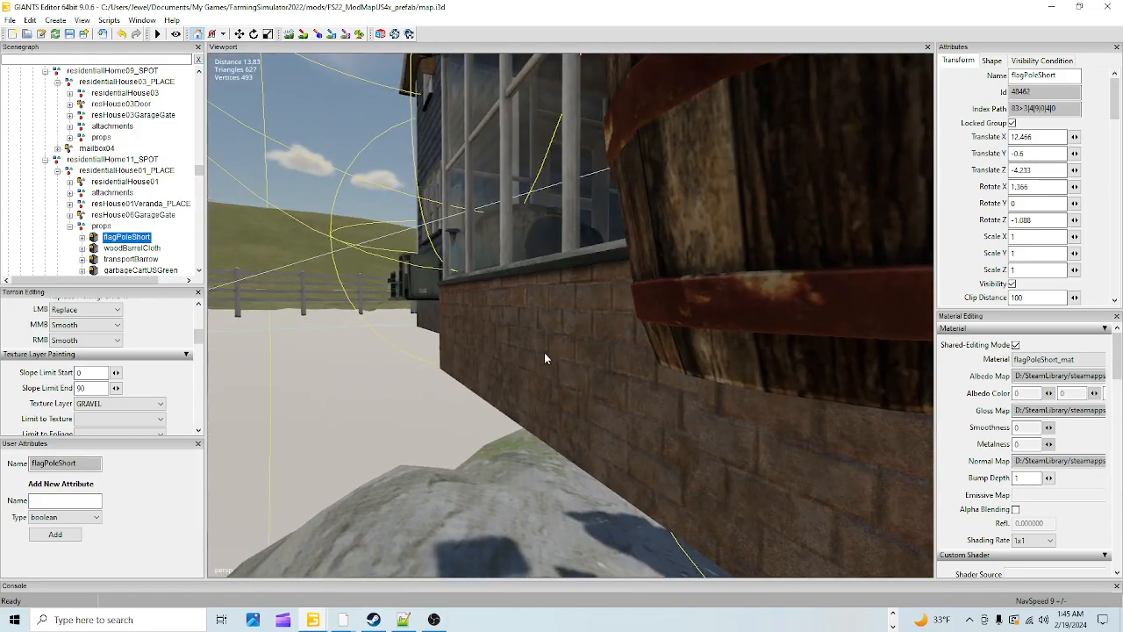
scroll(543, 358, down, 5)
scroll(524, 401, up, 5)
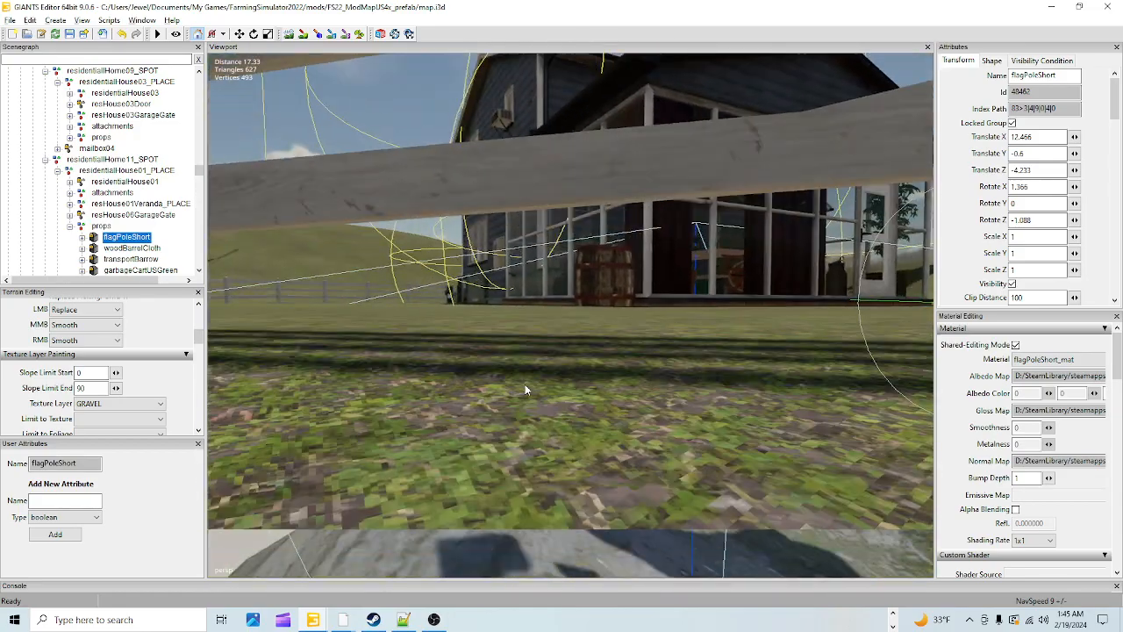
Inspect the ground along the porch corner, the flagpole base and the sunroom's door side.
alt+drag(532, 364, 472, 411)
scroll(551, 403, up, 5)
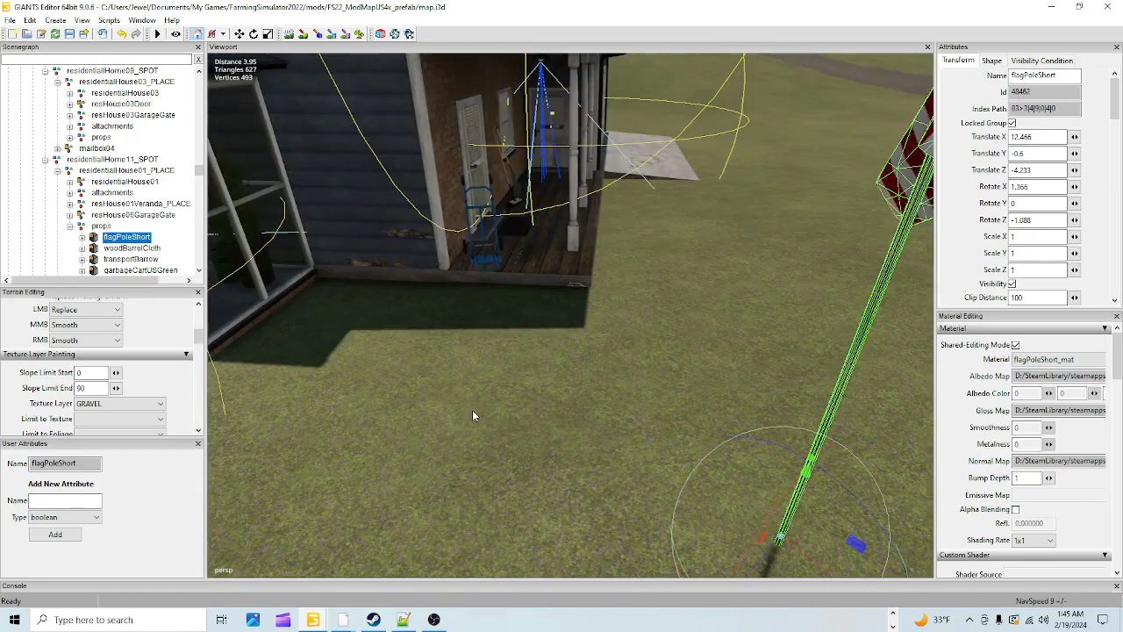
alt+drag(550, 361, 513, 346)
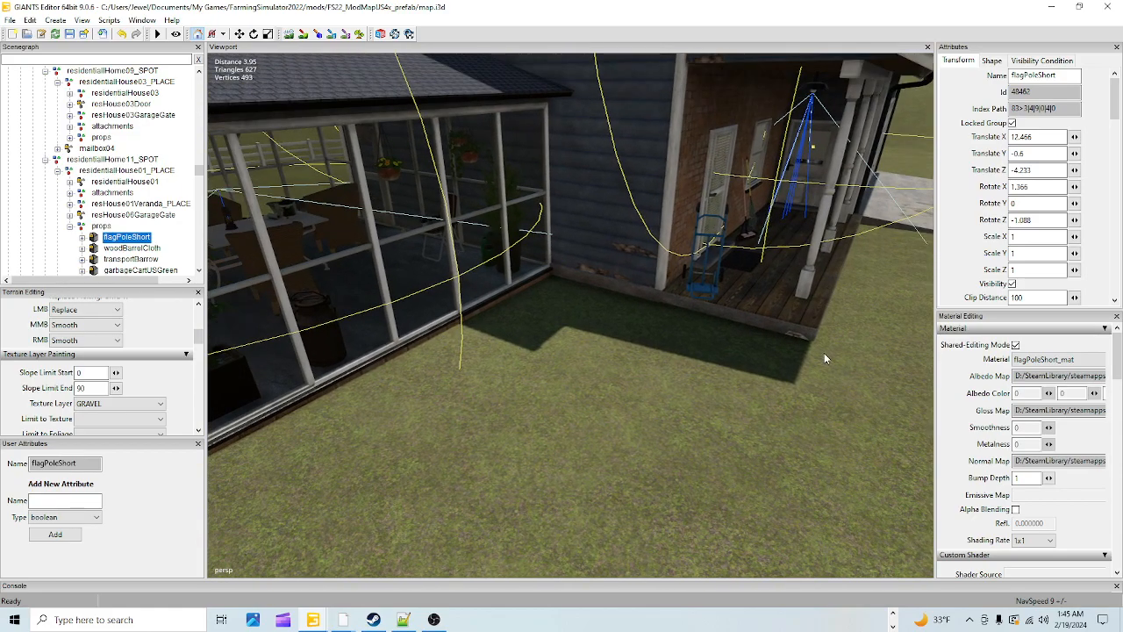
mouse_move(653, 316)
alt+mouse_down()
mouse_move(462, 309)
mouse_move(631, 318)
alt+mouse_up()
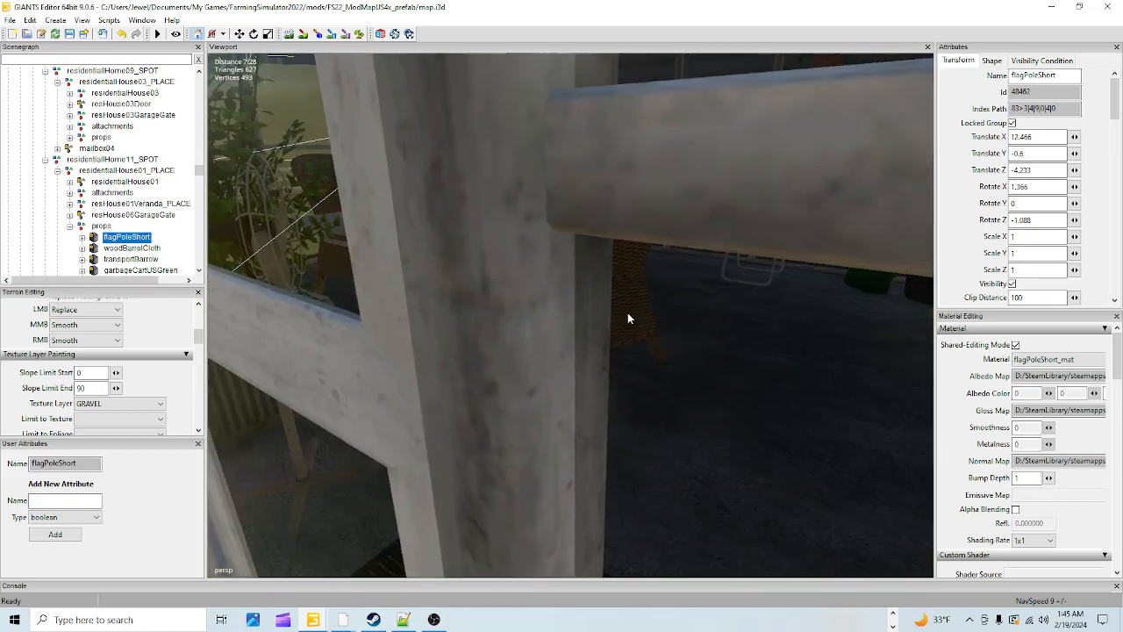
scroll(632, 318, down, 3)
alt+drag(533, 383, 526, 332)
scroll(496, 354, up, 4)
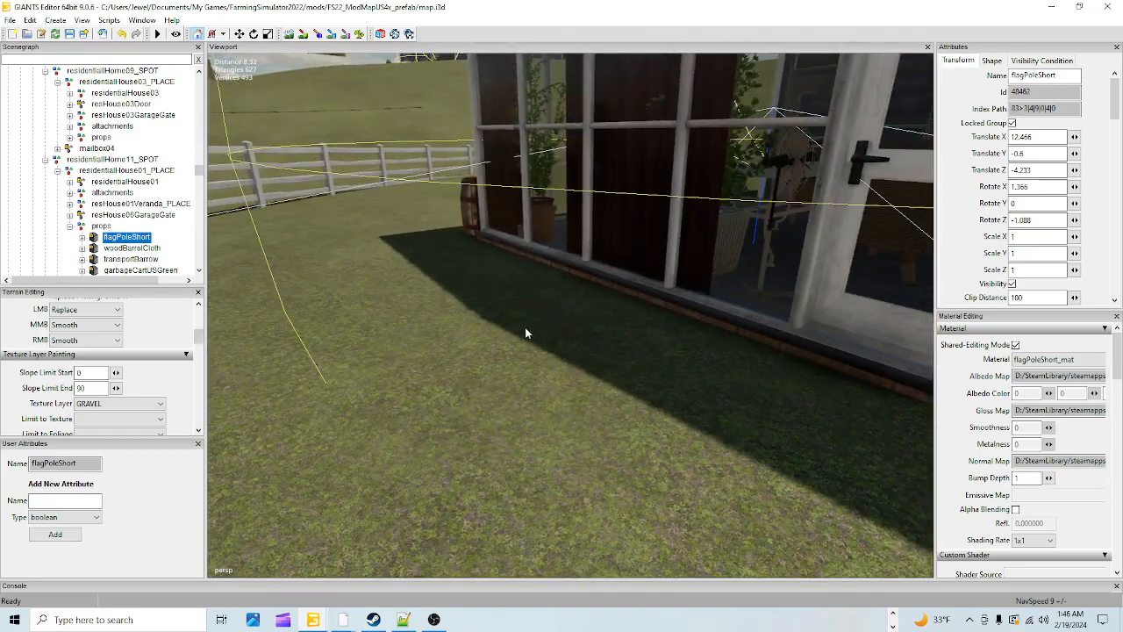
Raise the woodBarrelClosed prop at the sunroom corner to a Translate Y of -0.053.
alt+drag(805, 389, 643, 399)
click(707, 318)
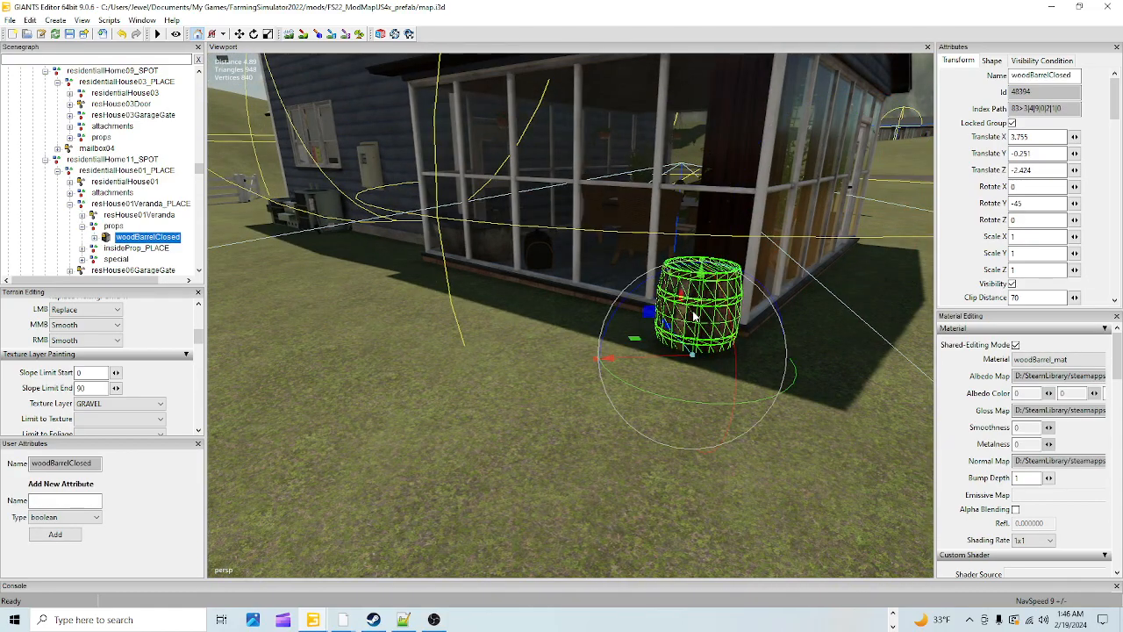
drag(694, 312, 699, 299)
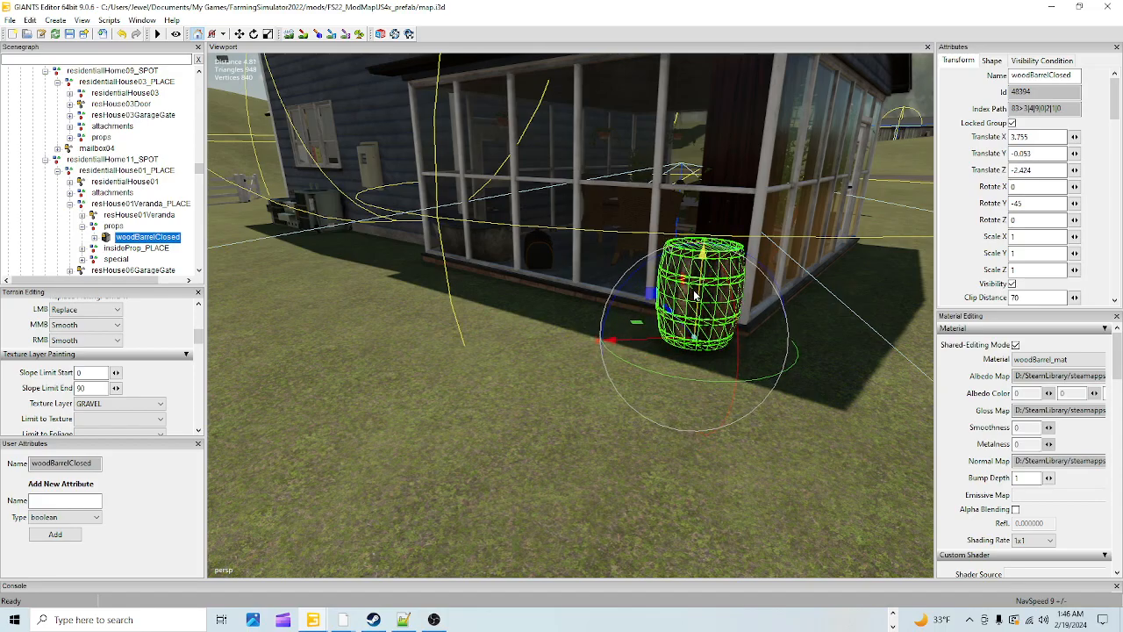
Raise the airConditionGround02 units against the house wall to a Translate Y of -1.65.
alt+drag(604, 401, 542, 372)
scroll(562, 311, up, 8)
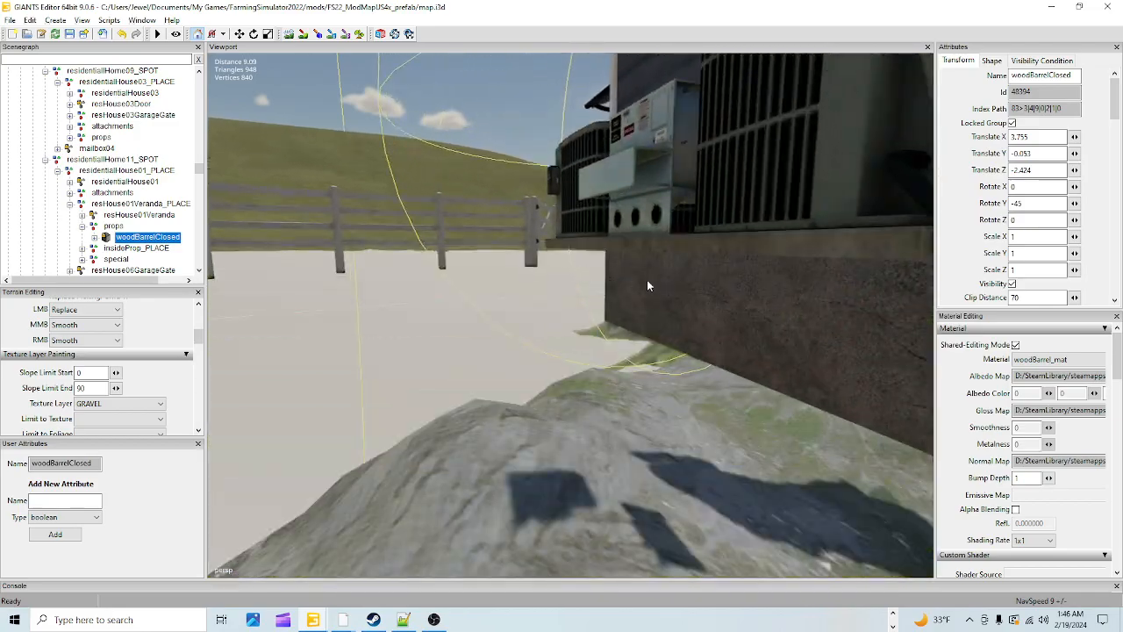
mouse_move(647, 280)
alt+mouse_down()
mouse_move(671, 290)
mouse_move(643, 283)
alt+mouse_up()
scroll(668, 292, down, 5)
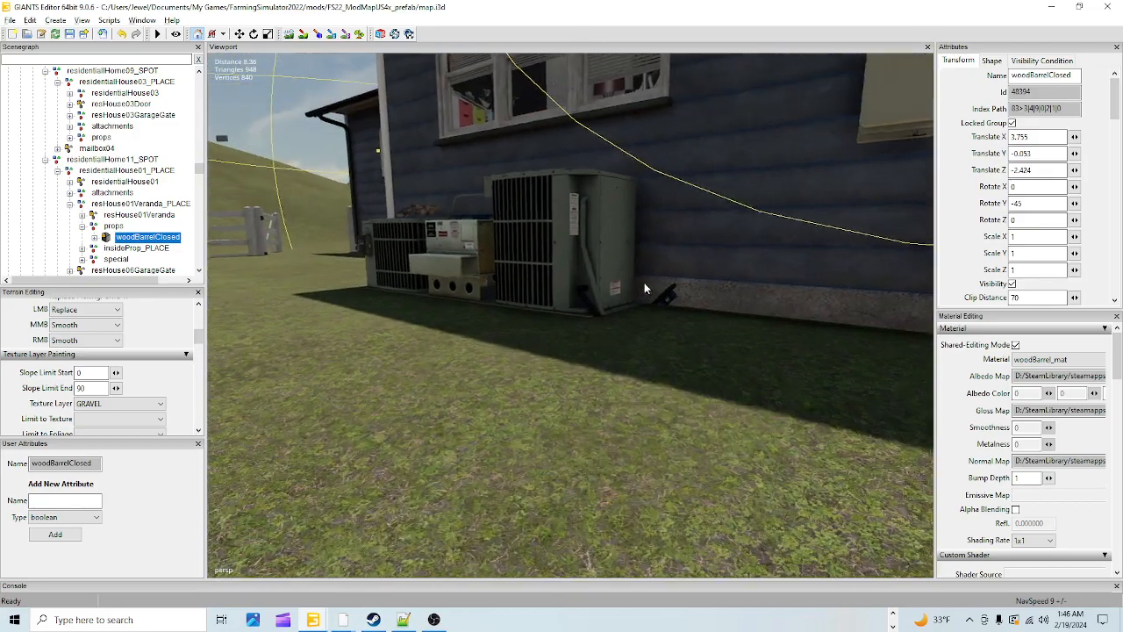
scroll(648, 276, up, 4)
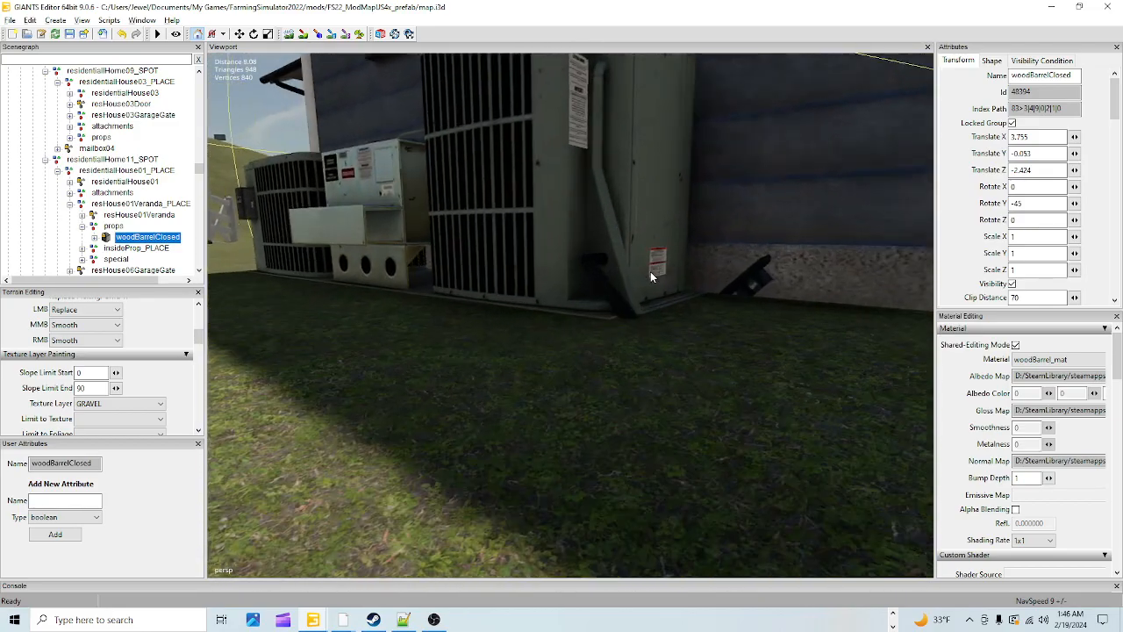
click(603, 221)
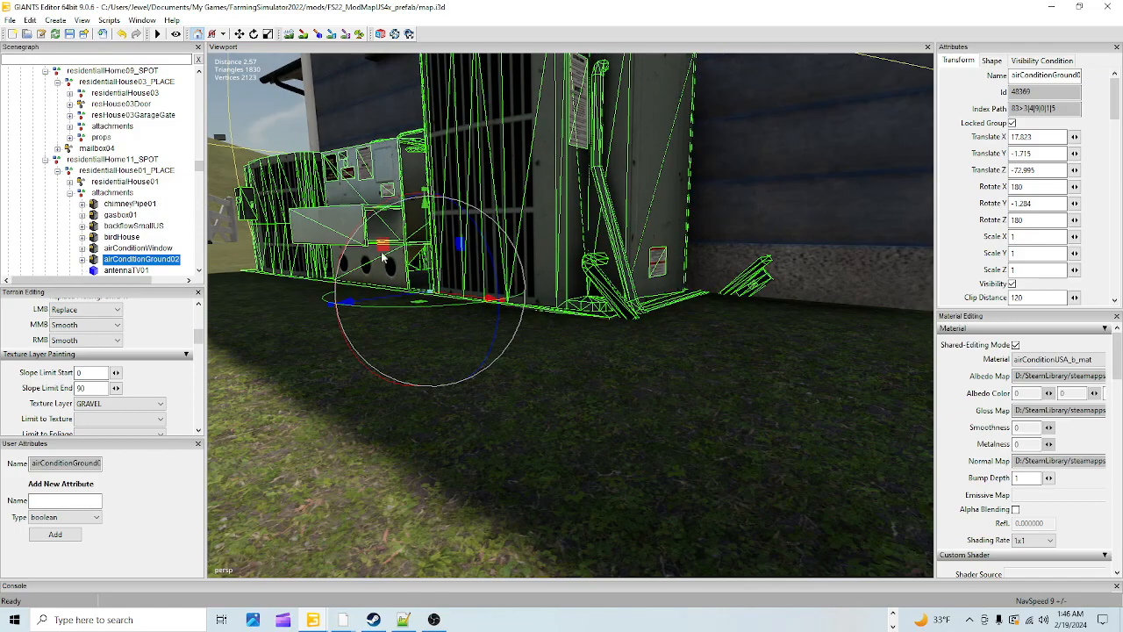
drag(427, 241, 431, 230)
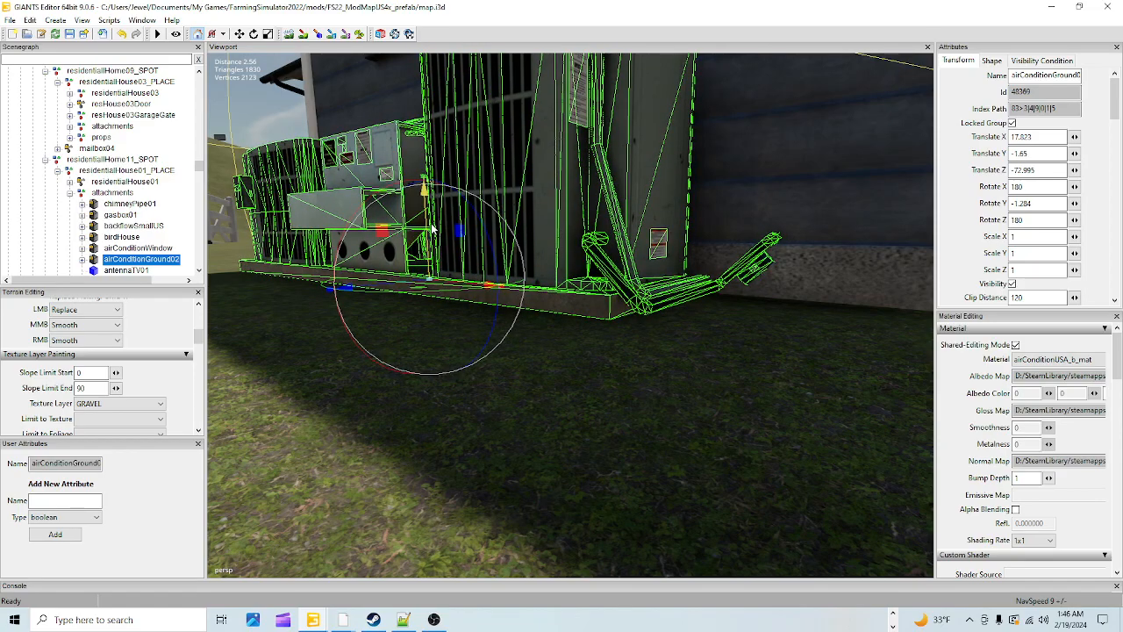
Raise the garbageCartUSBlack prop beside the house to a Translate Y of -0.683.
alt+drag(424, 283, 369, 287)
alt+right_drag(368, 287, 701, 317)
alt+drag(701, 316, 760, 323)
alt+right_drag(562, 321, 518, 337)
alt+drag(518, 337, 523, 328)
alt+right_drag(524, 329, 587, 300)
alt+drag(587, 299, 695, 337)
alt+right_drag(695, 337, 676, 383)
alt+drag(675, 383, 679, 396)
alt+right_drag(679, 397, 688, 330)
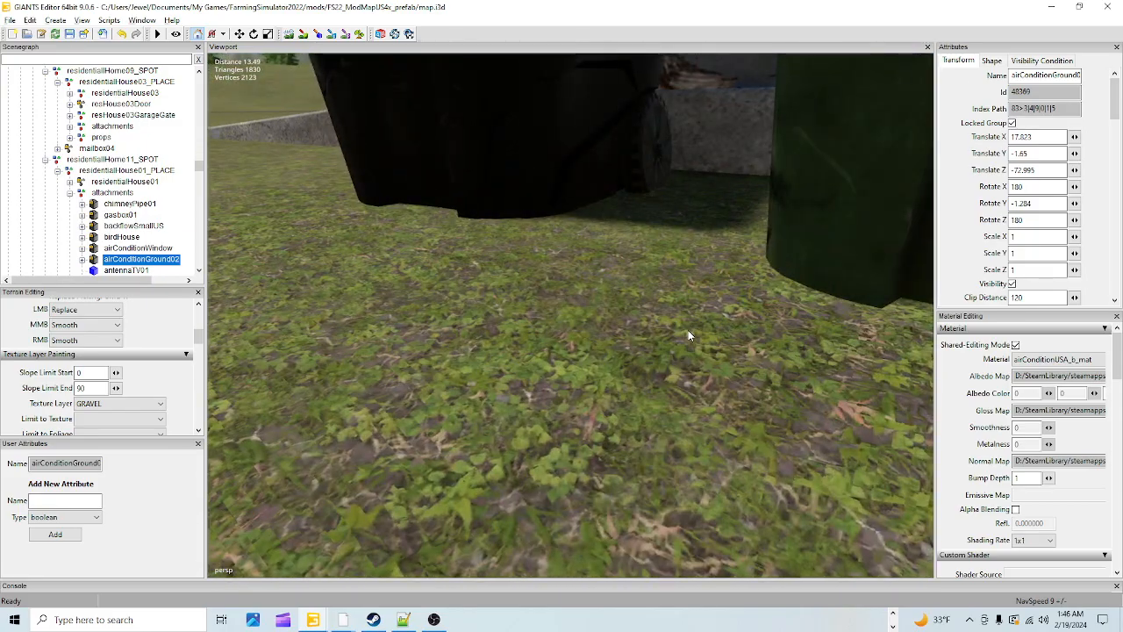
alt+drag(687, 329, 686, 329)
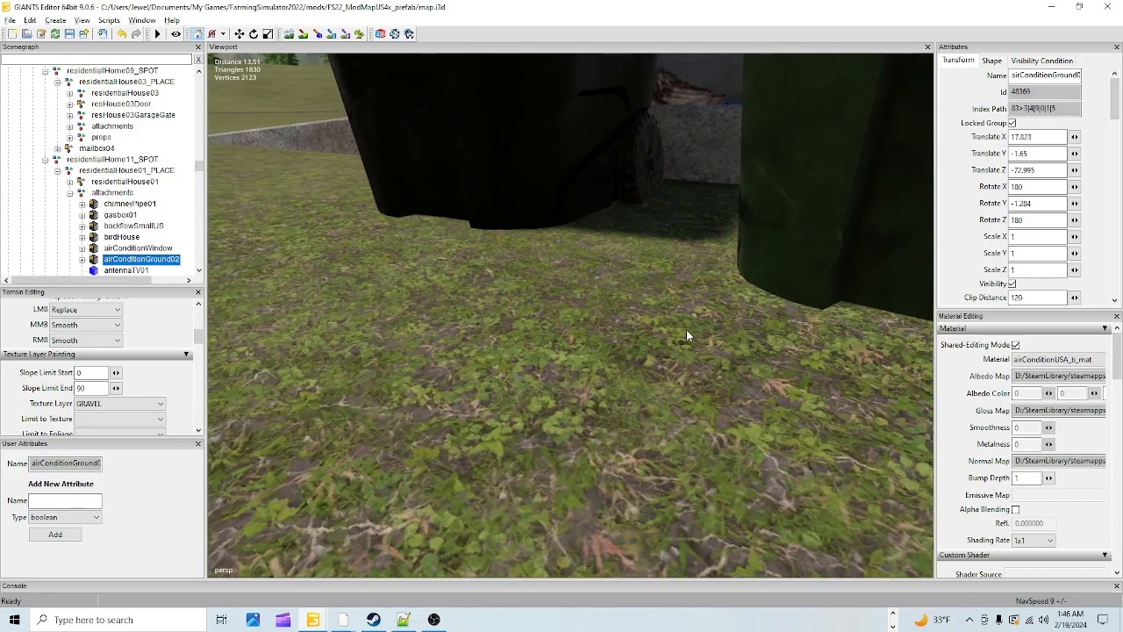
click(530, 177)
drag(519, 176, 524, 153)
Raise the garbageCartUSGreen prop to a Translate Y of -0.686.
click(804, 214)
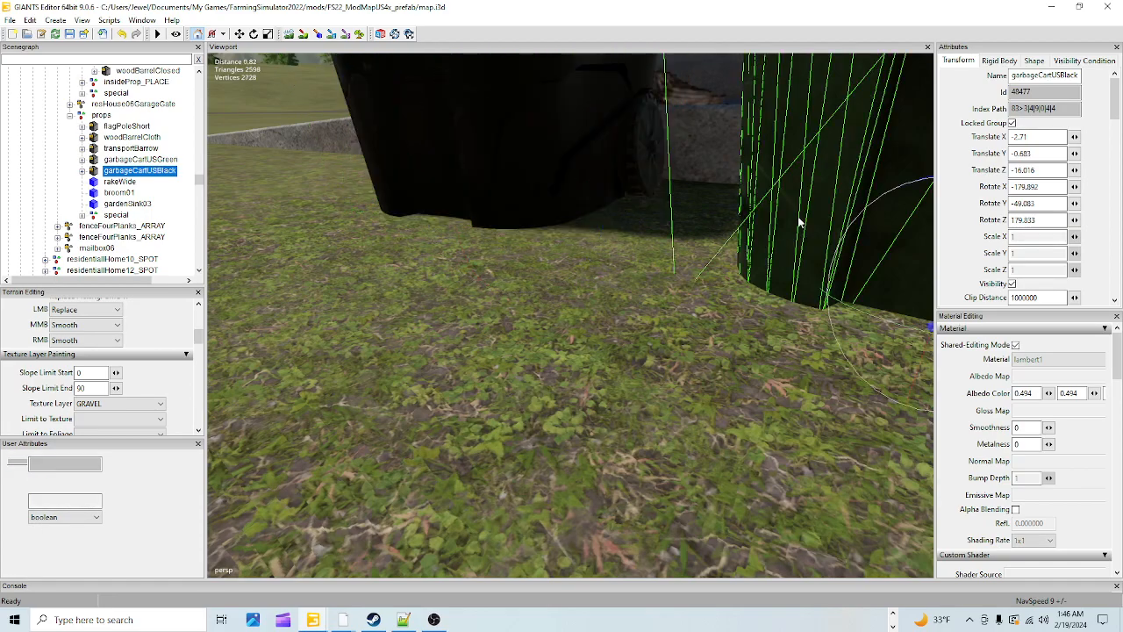
alt+drag(612, 347, 690, 334)
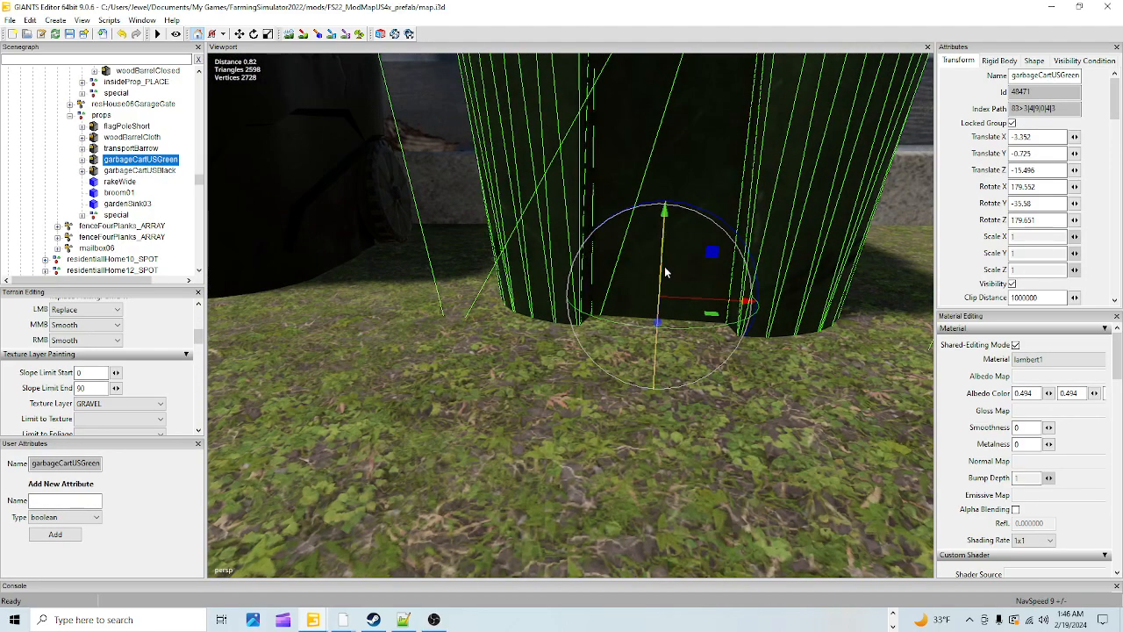
drag(667, 267, 673, 242)
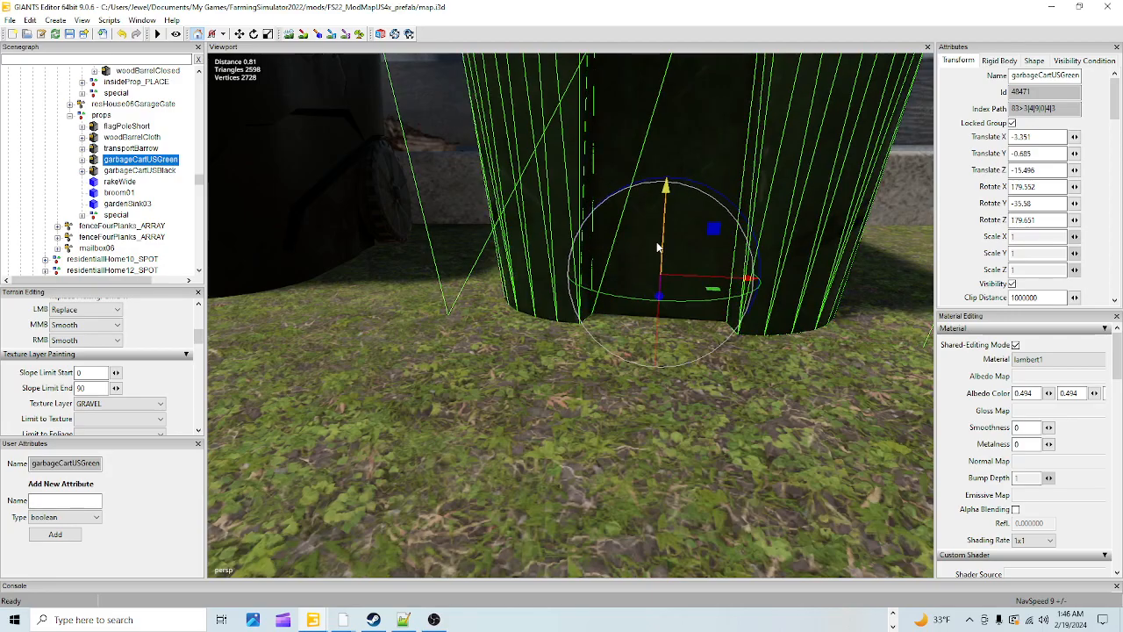
drag(657, 243, 657, 245)
Survey the home's yard and surroundings, then view the whole lot from across the road.
alt+drag(589, 417, 721, 344)
scroll(639, 427, up, 2)
alt+drag(639, 426, 781, 442)
scroll(654, 437, up, 3)
alt+drag(679, 408, 526, 448)
scroll(516, 412, up, 3)
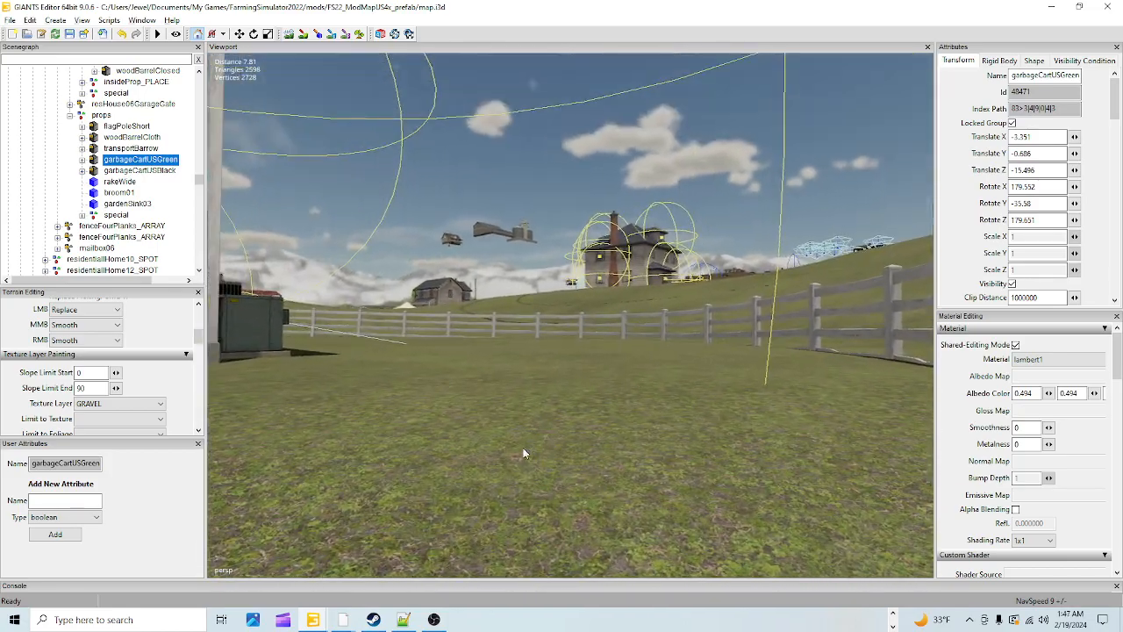
scroll(597, 419, up, 2)
scroll(600, 417, up, 2)
alt+drag(602, 416, 472, 481)
scroll(474, 421, up, 2)
scroll(495, 391, up, 3)
scroll(465, 421, up, 2)
scroll(421, 421, up, 5)
scroll(471, 482, down, 3)
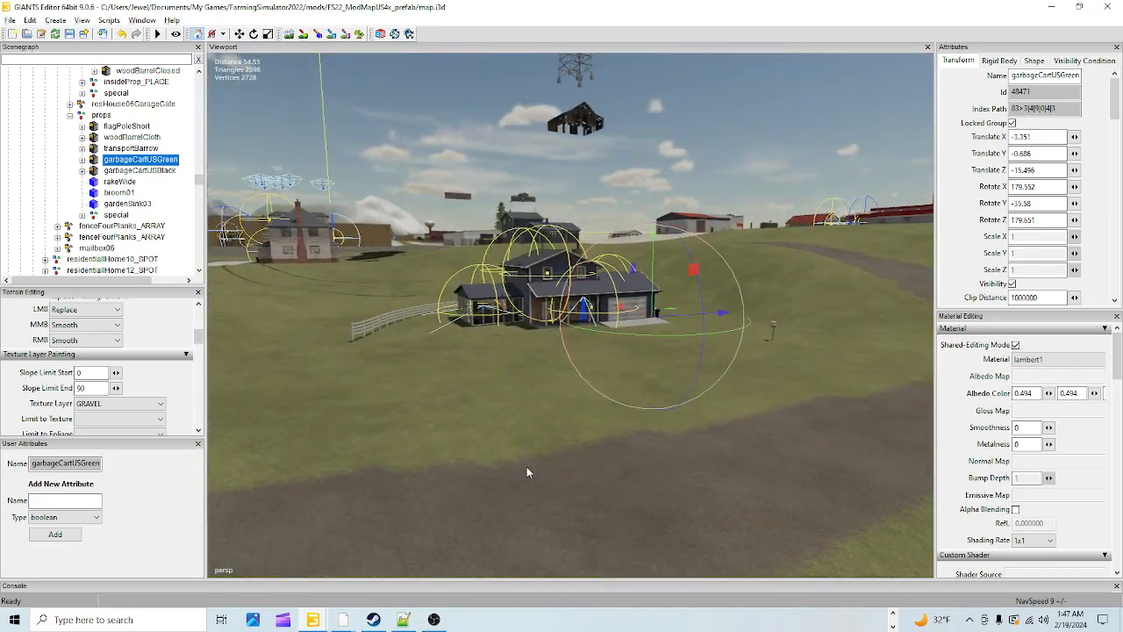
Examine the curved fence behind the house from above and select its fenceFourPlanks_ARRAY.
alt+drag(681, 421, 606, 421)
alt+right_drag(606, 422, 659, 259)
alt+right_drag(393, 481, 573, 385)
alt+drag(573, 382, 583, 480)
alt+right_drag(582, 480, 707, 394)
alt+drag(706, 392, 731, 436)
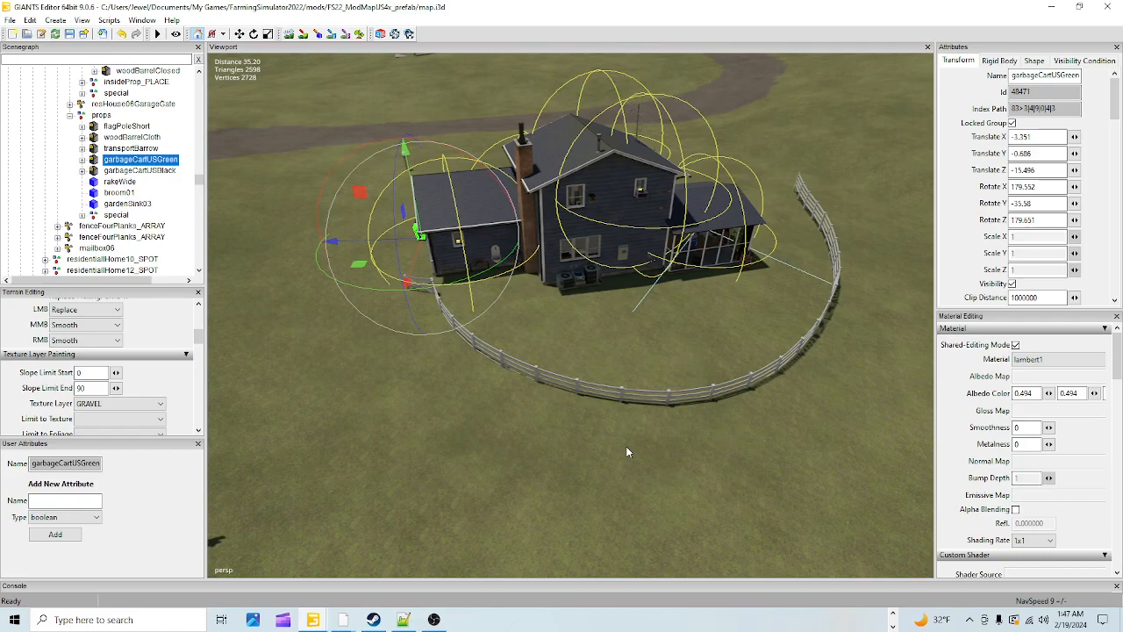
alt+drag(632, 425, 689, 401)
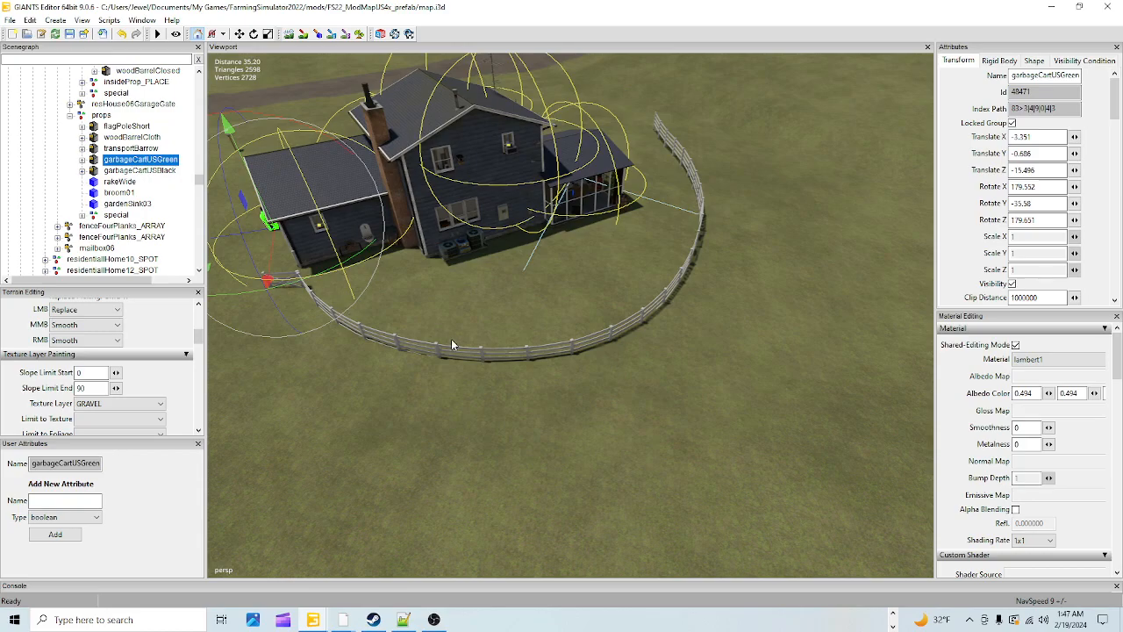
alt+drag(668, 346, 600, 346)
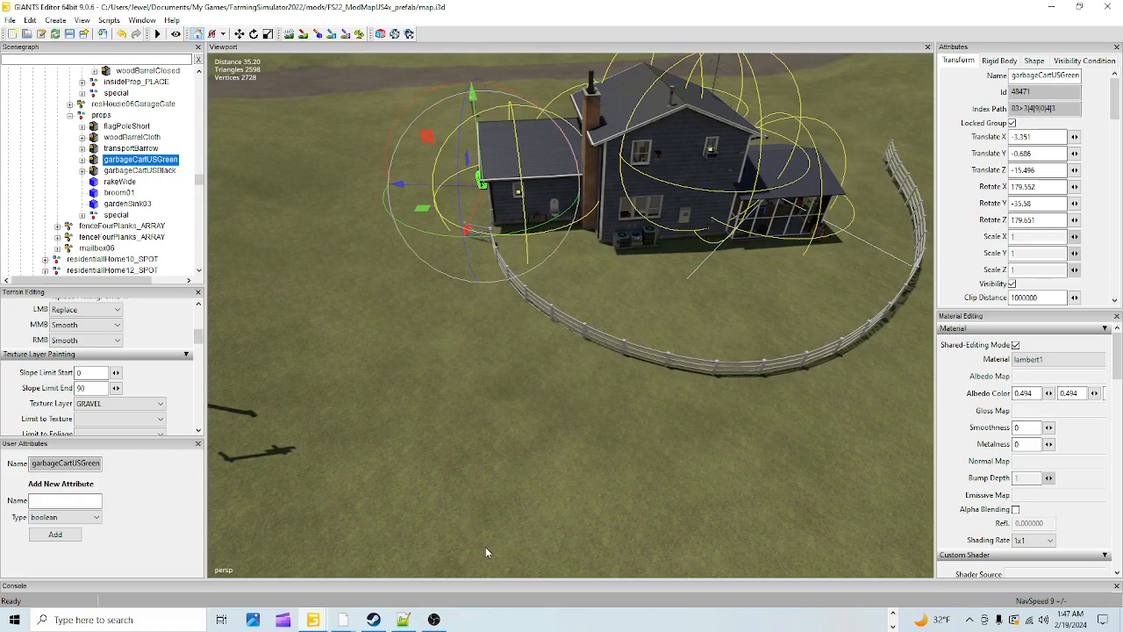
alt+drag(886, 586, 811, 497)
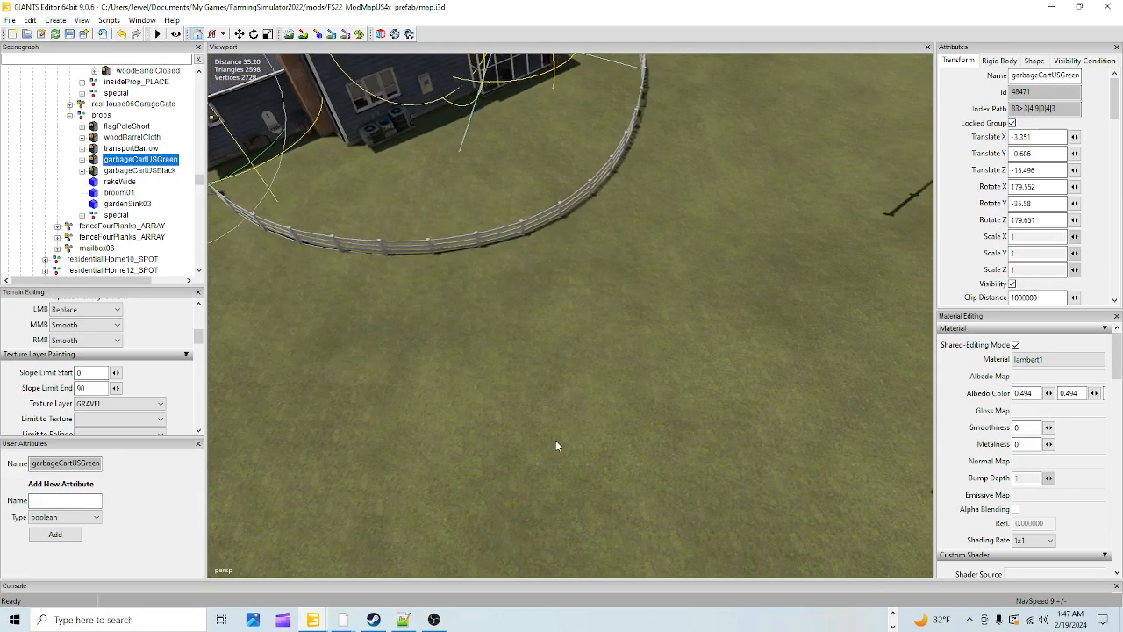
alt+drag(840, 344, 739, 335)
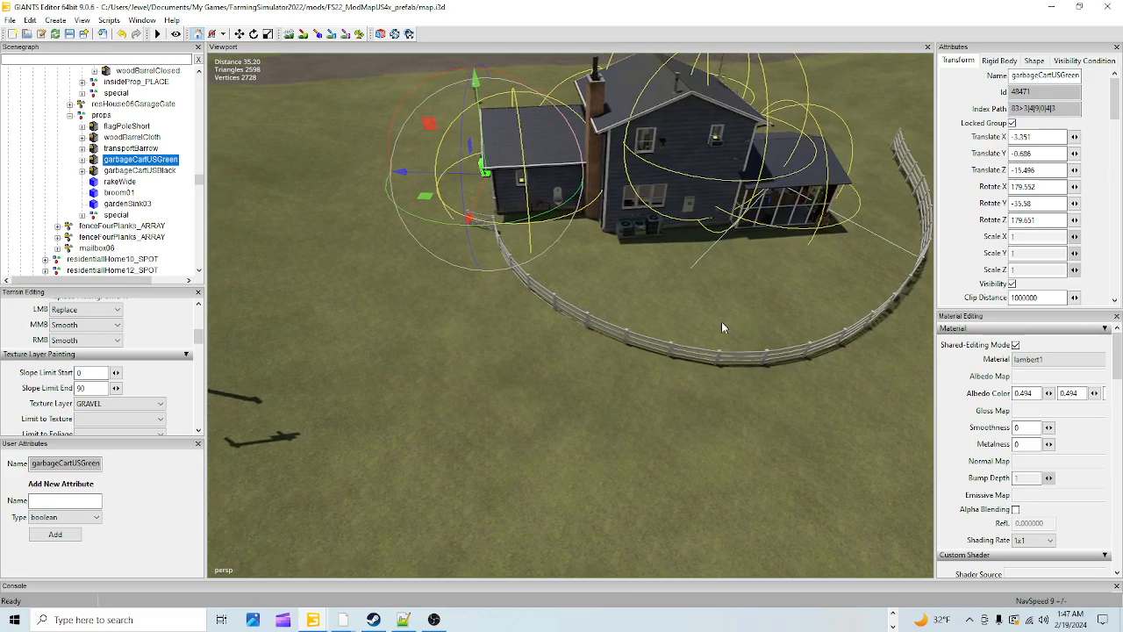
right_drag(283, 550, 504, 369)
right_drag(658, 530, 660, 513)
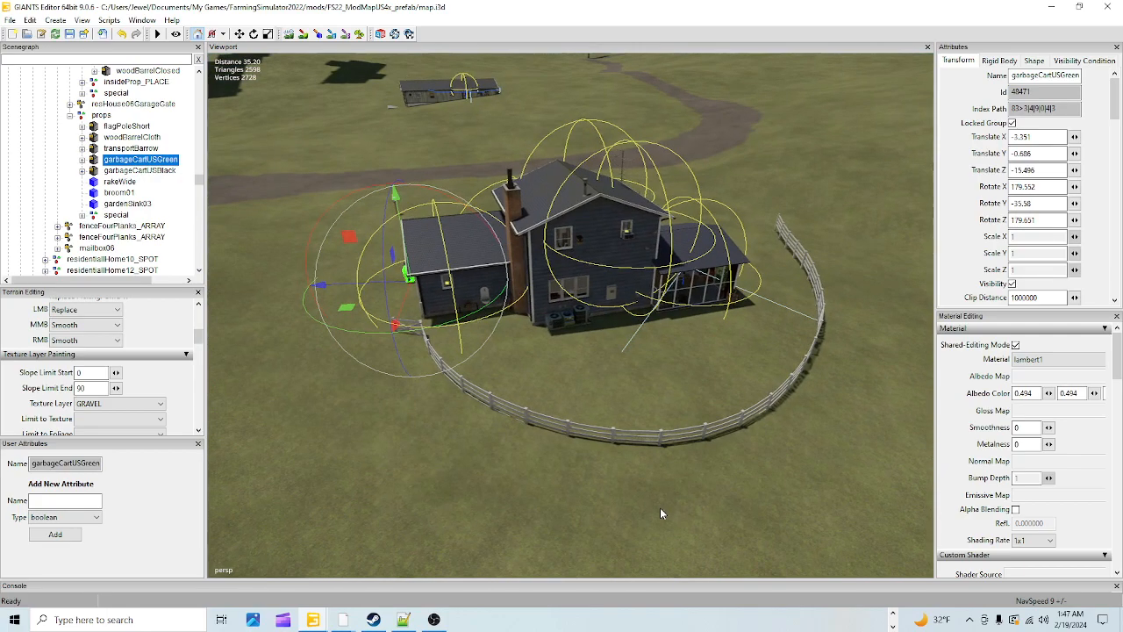
click(680, 438)
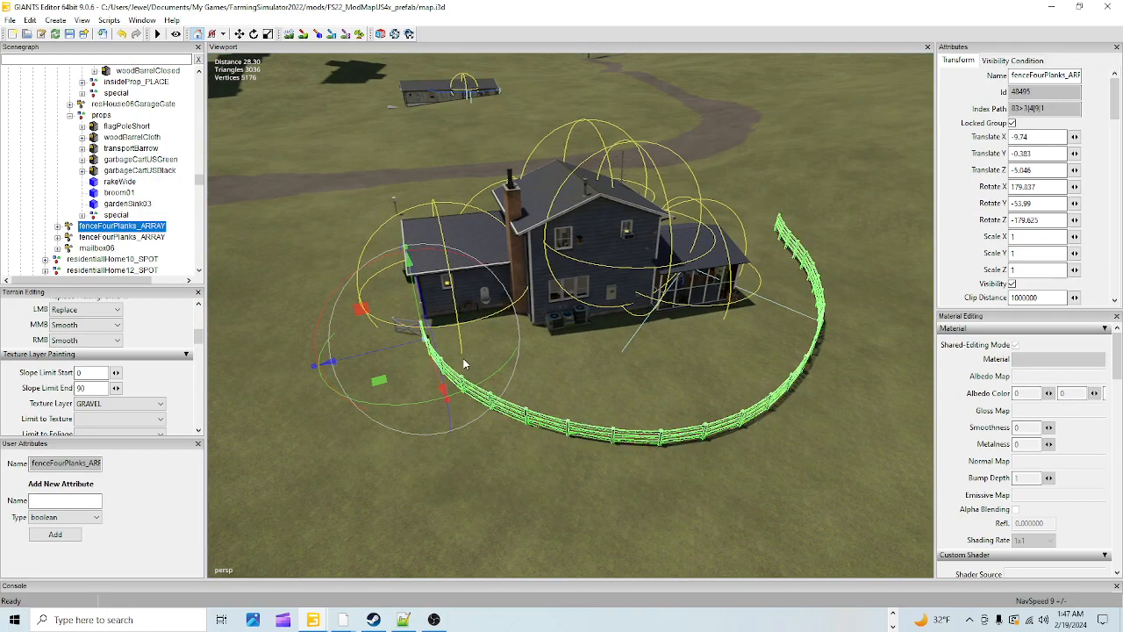
Paint a narrow DIRT texture path across the grass from behind the neighbouring home to the end of the curved fence.
alt+drag(605, 443, 691, 431)
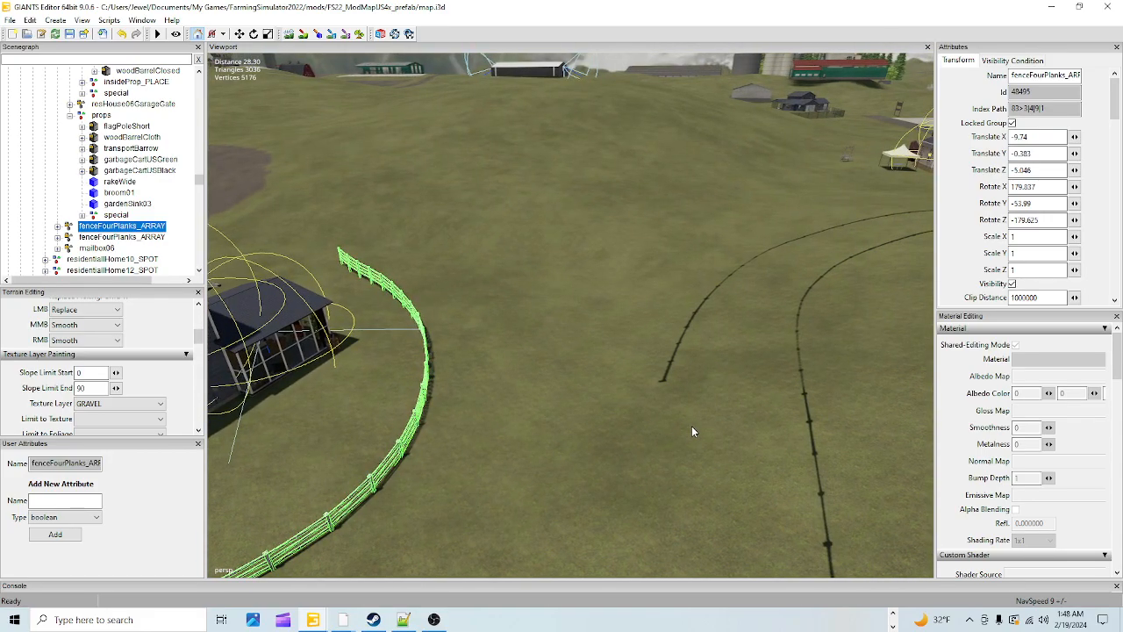
alt+drag(597, 493, 467, 599)
alt+drag(608, 370, 654, 407)
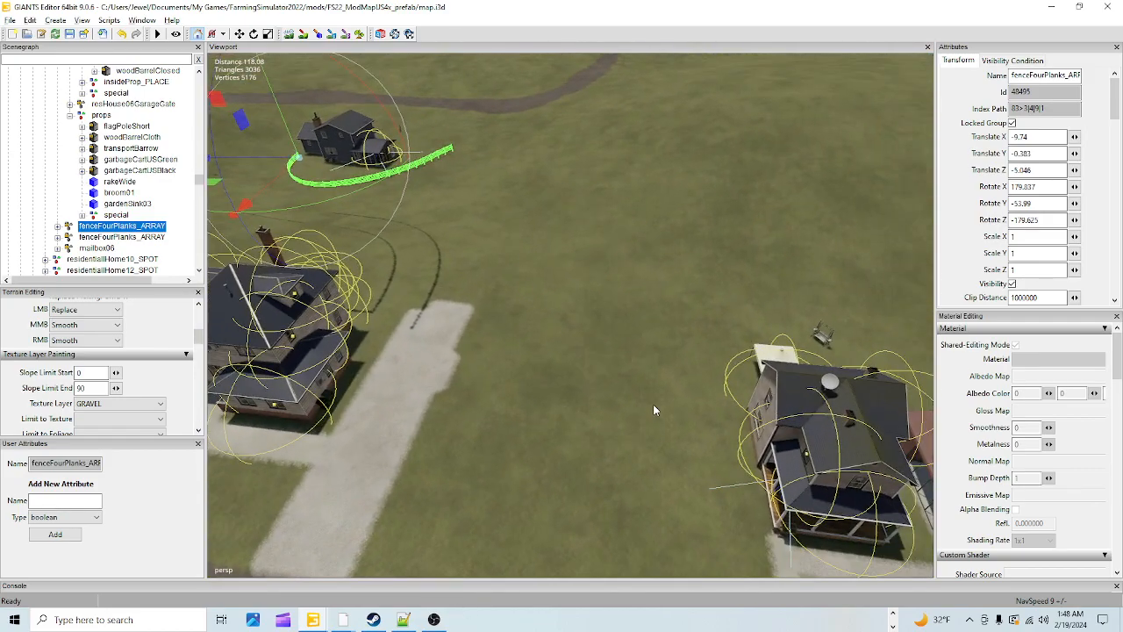
key(alt)
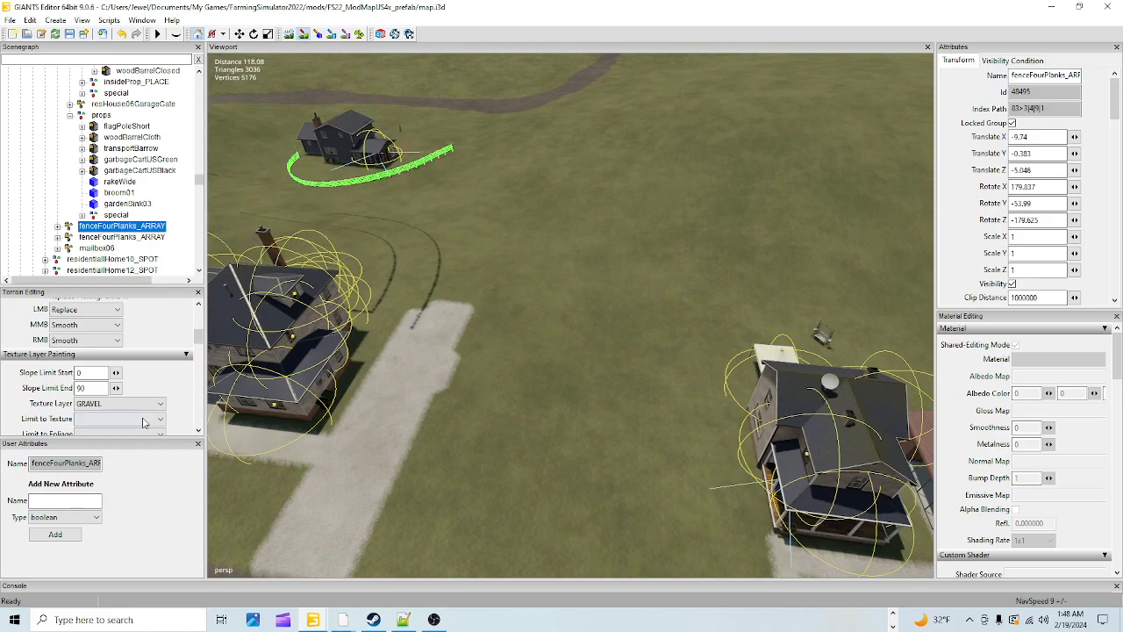
scroll(149, 404, up, 2)
drag(717, 308, 667, 289)
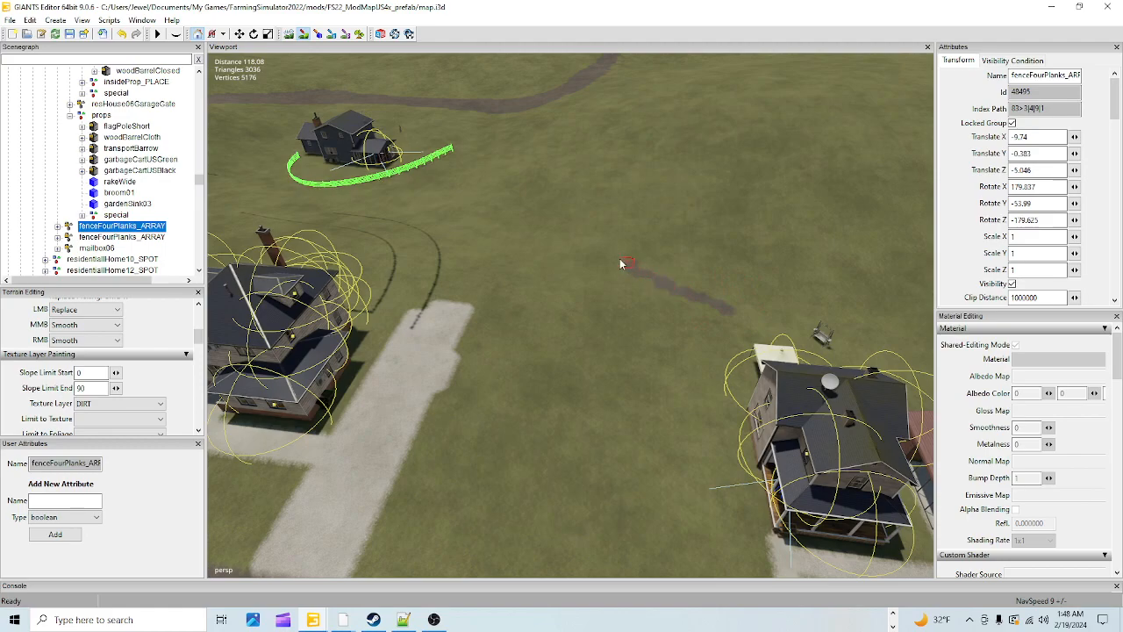
drag(422, 174, 466, 186)
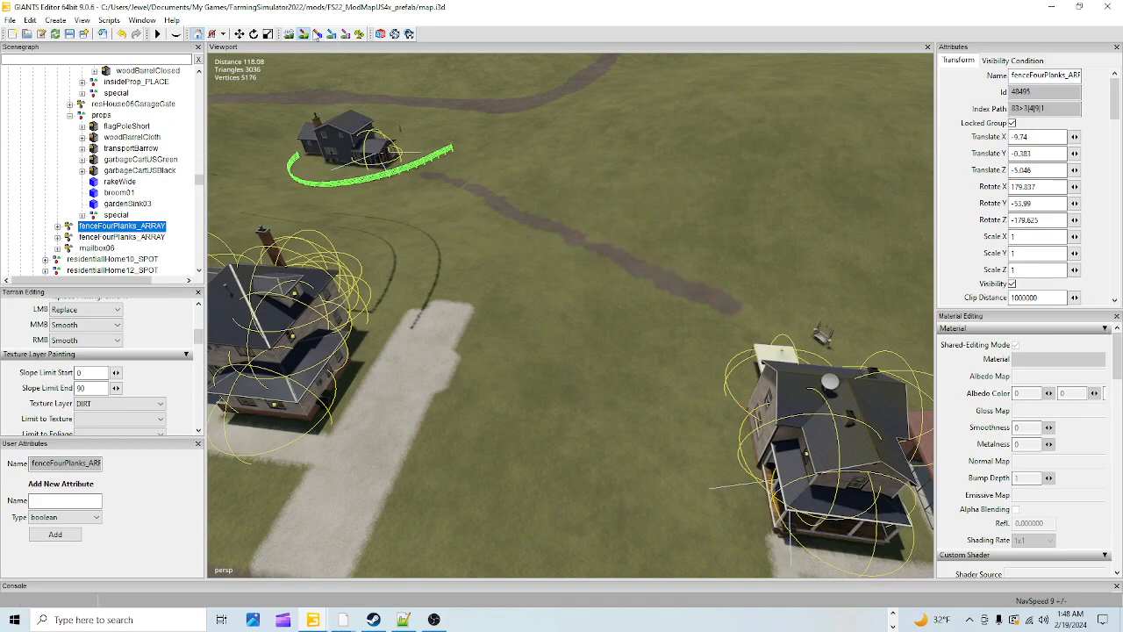
click(212, 35)
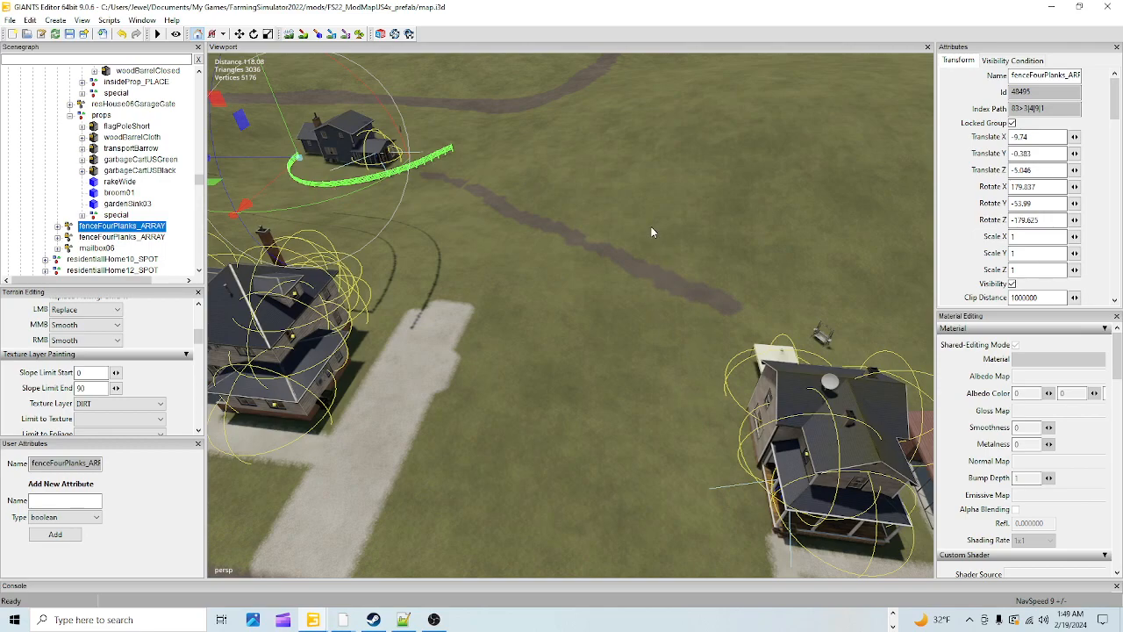
Inspect the painted dirt path in first-person mode, from behind the neighbouring home to the end of the curved fence.
alt+right_drag(612, 404, 771, 116)
alt+drag(772, 116, 750, 264)
alt+right_drag(750, 263, 744, 206)
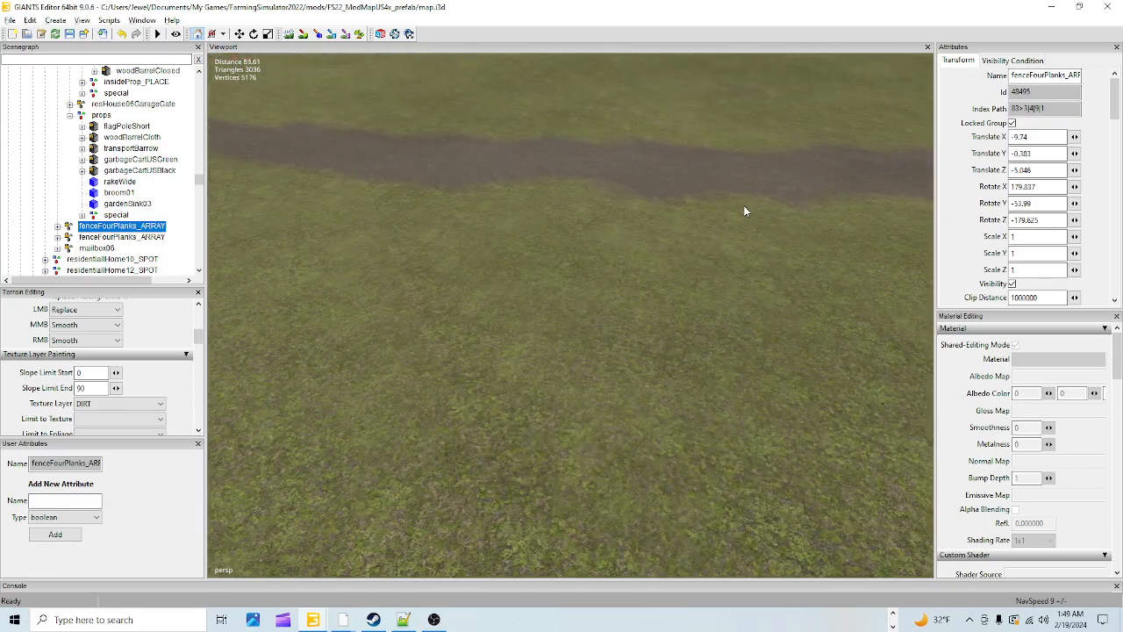
alt+drag(744, 210, 500, 170)
alt+right_drag(620, 216, 504, 409)
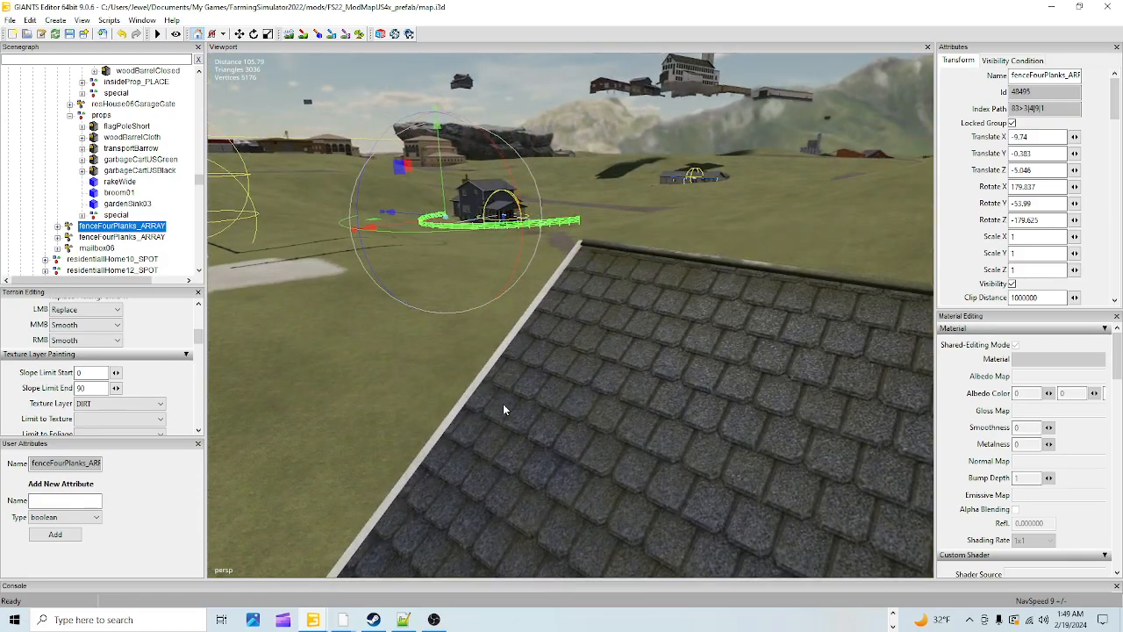
alt+drag(669, 286, 614, 407)
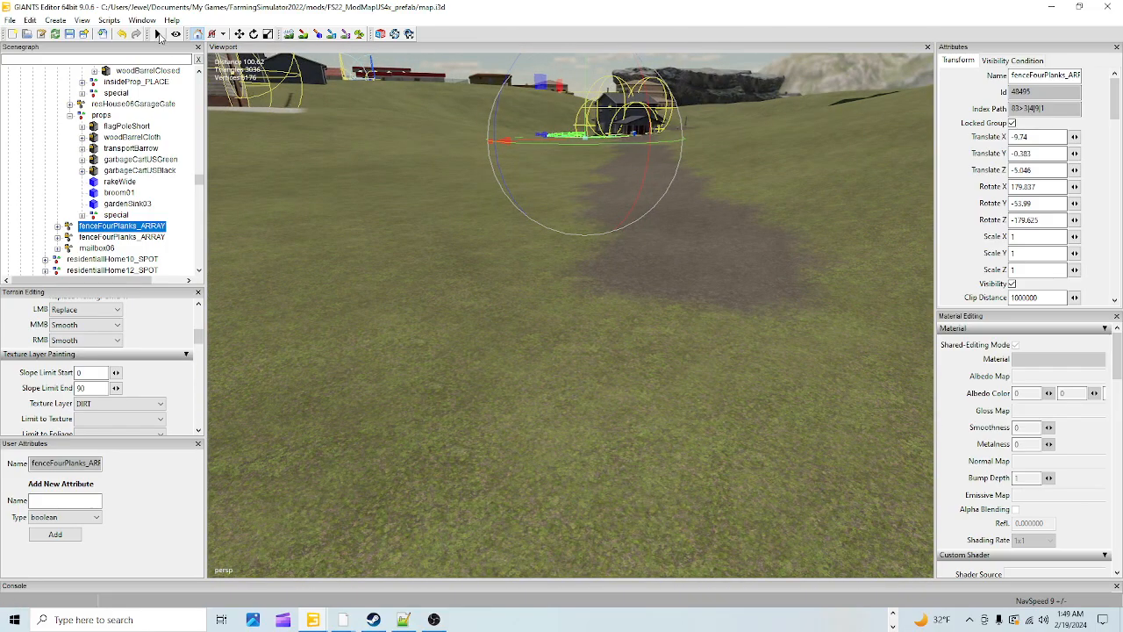
click(176, 34)
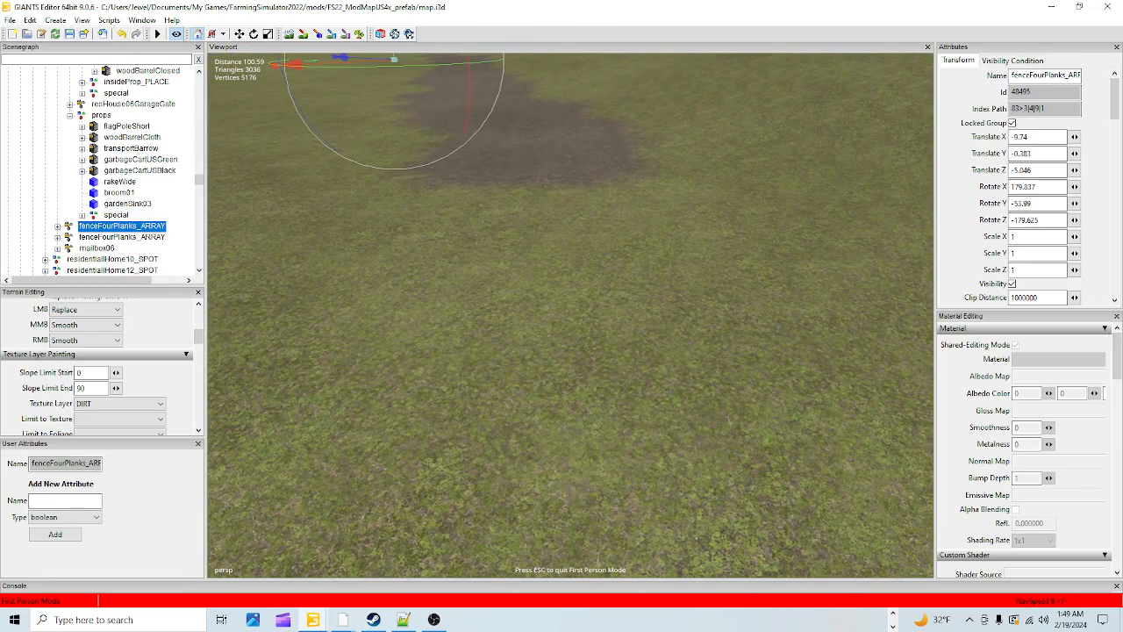
key(w)
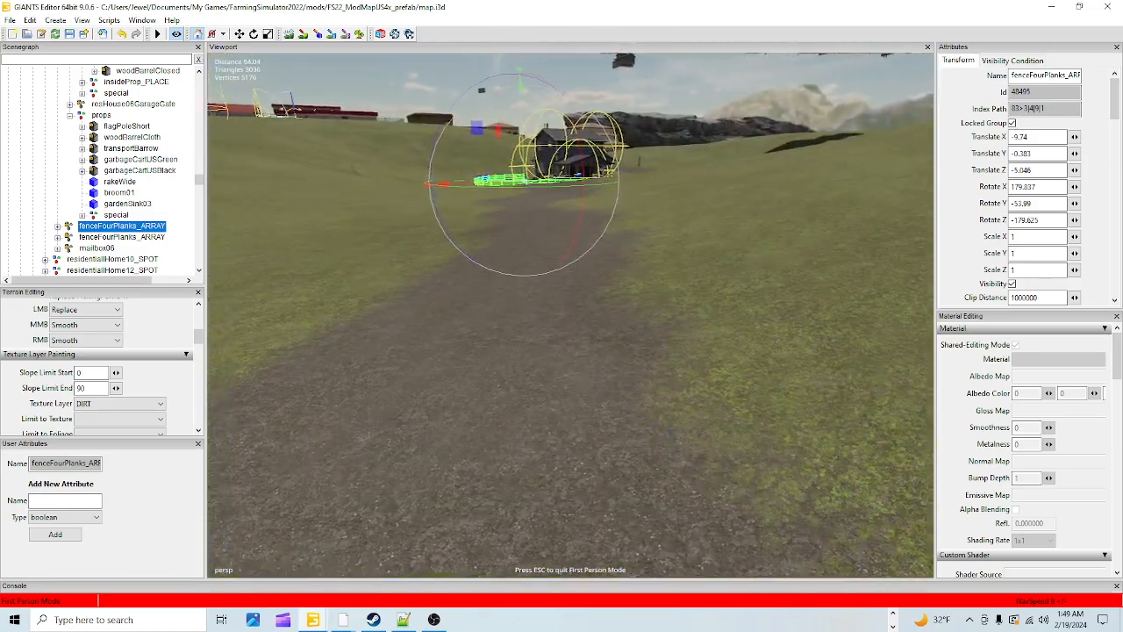
key(w)
key(a)
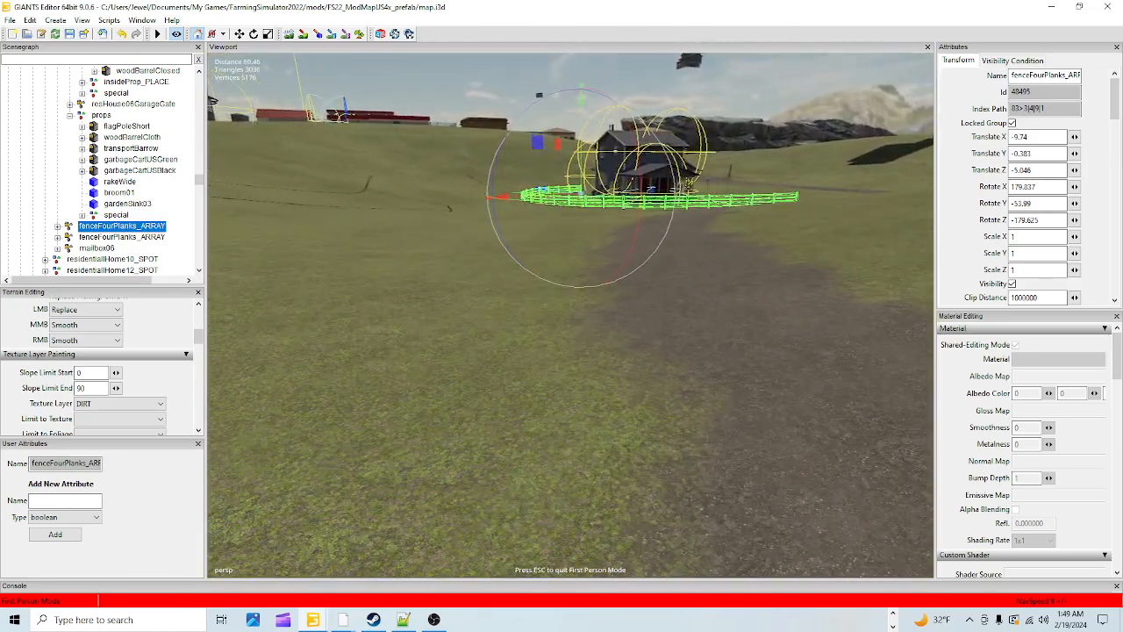
key(w)
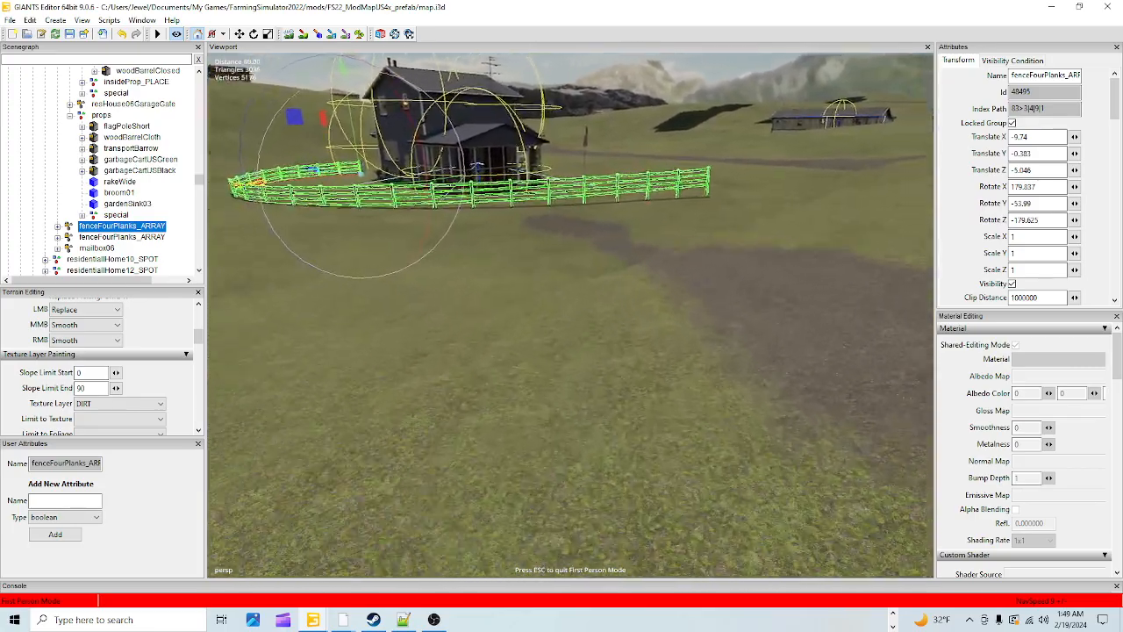
key(w)
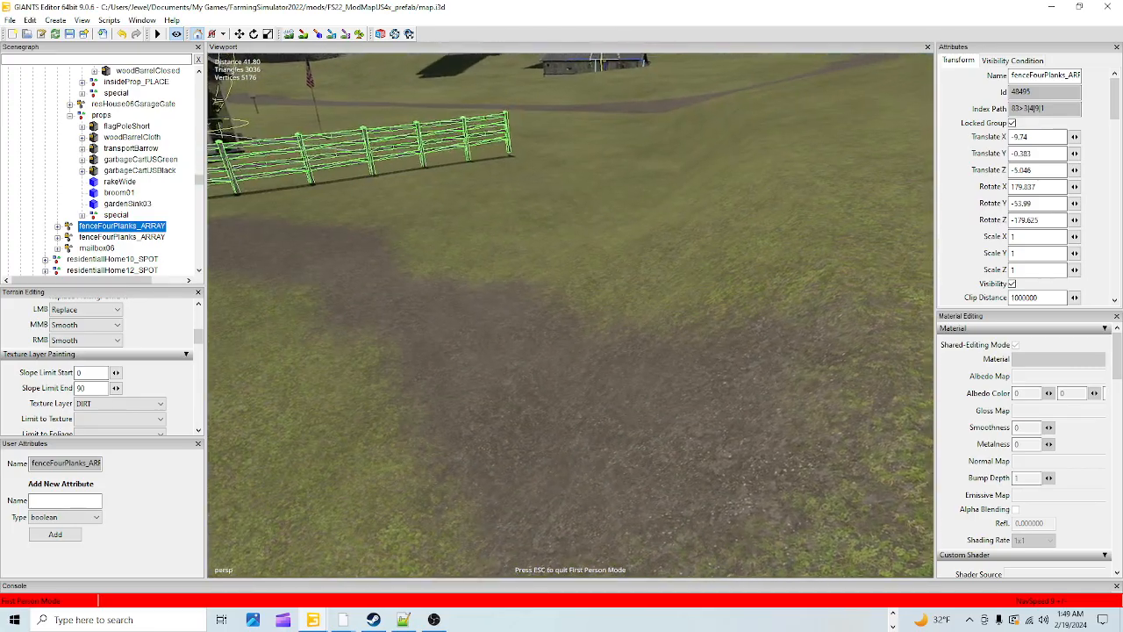
key(w)
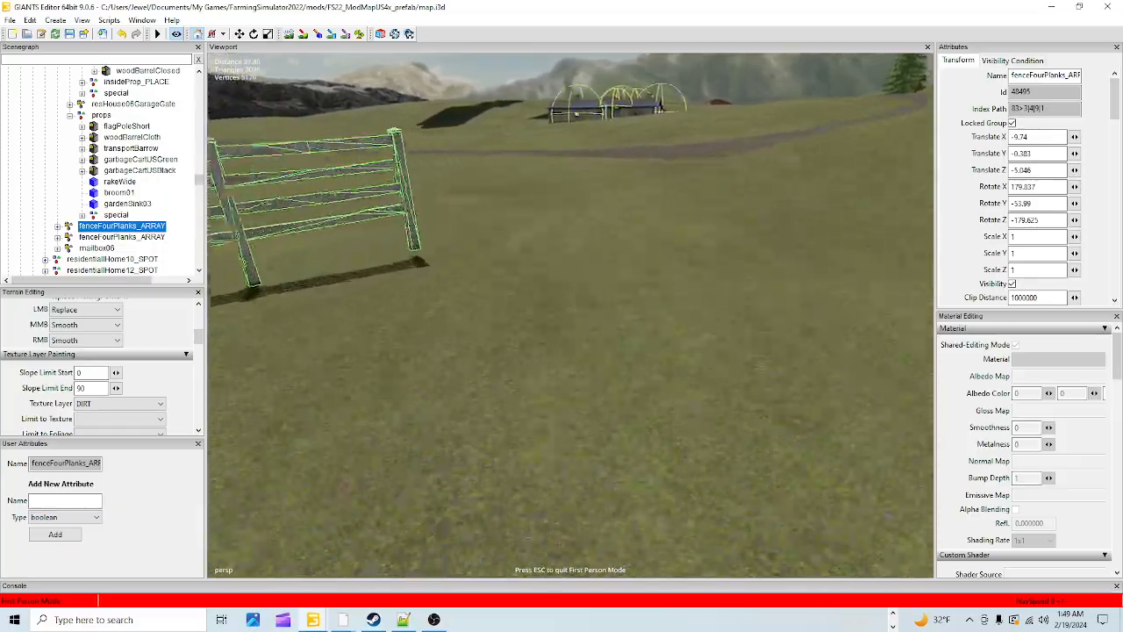
Tour the home's surroundings in first-person mode, past the curved fence, garage and mailbox, ending on the wide dirt road.
key(w)
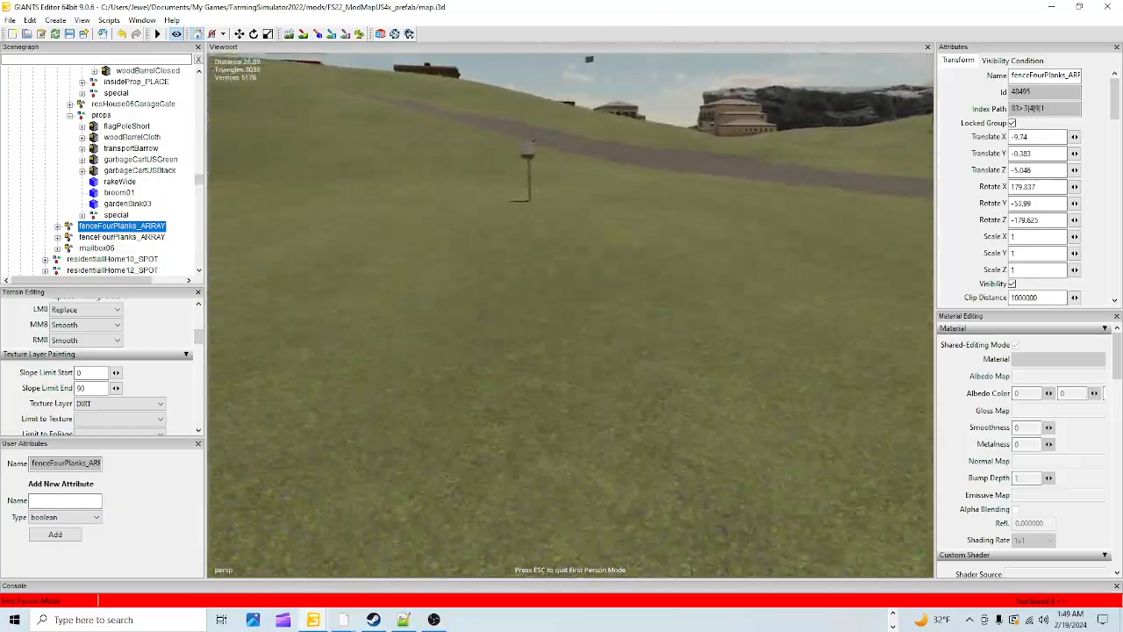
key(w)
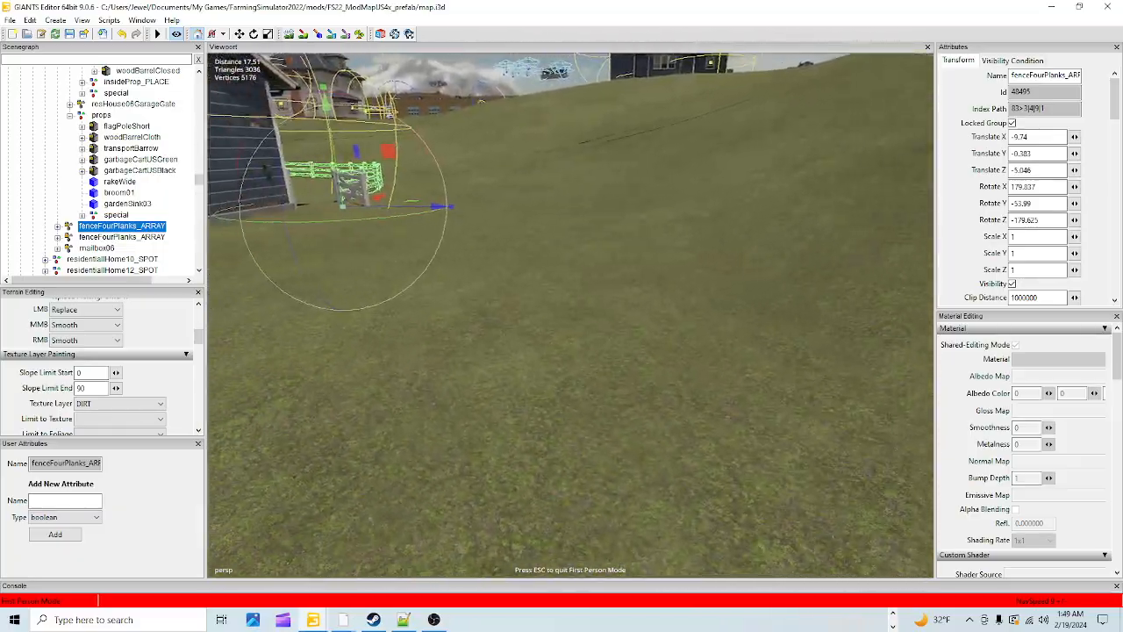
key(w)
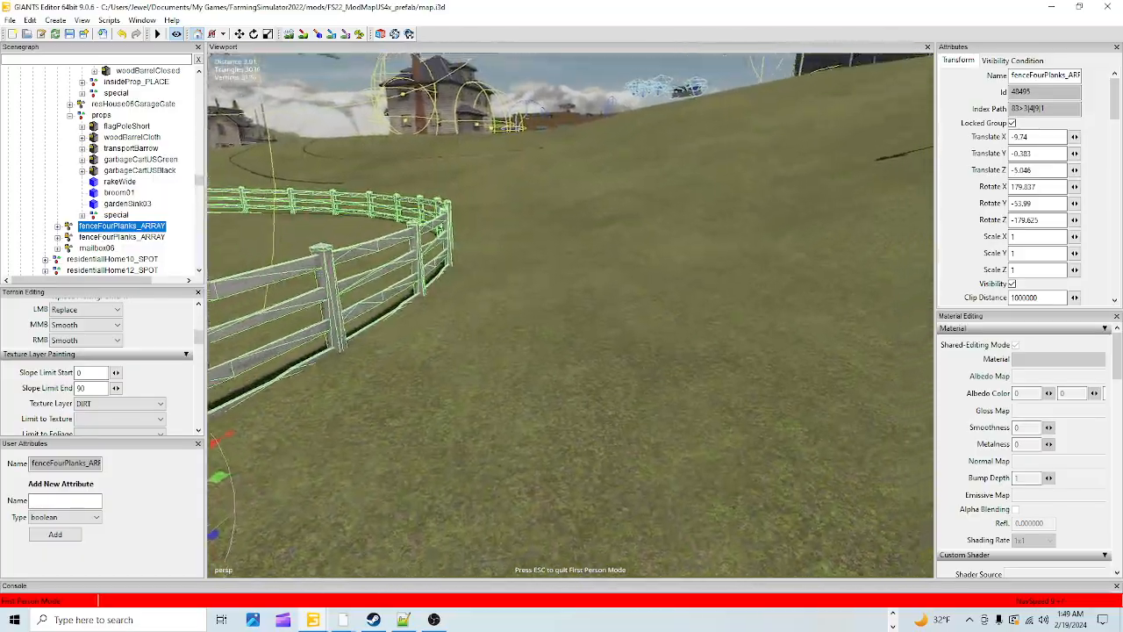
key(s)
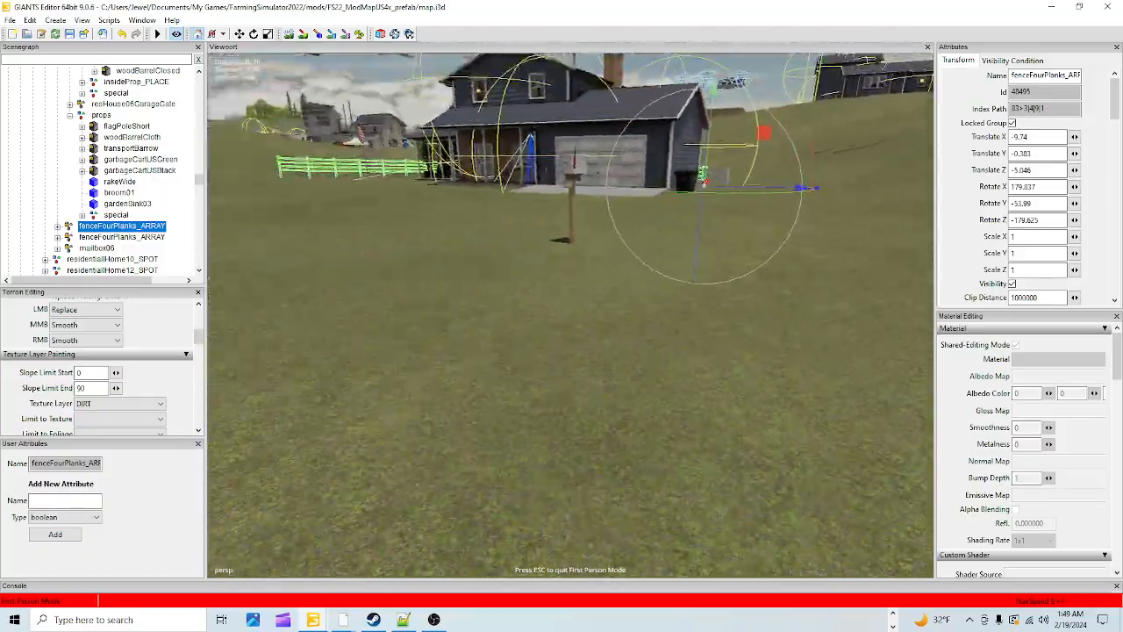
key(w)
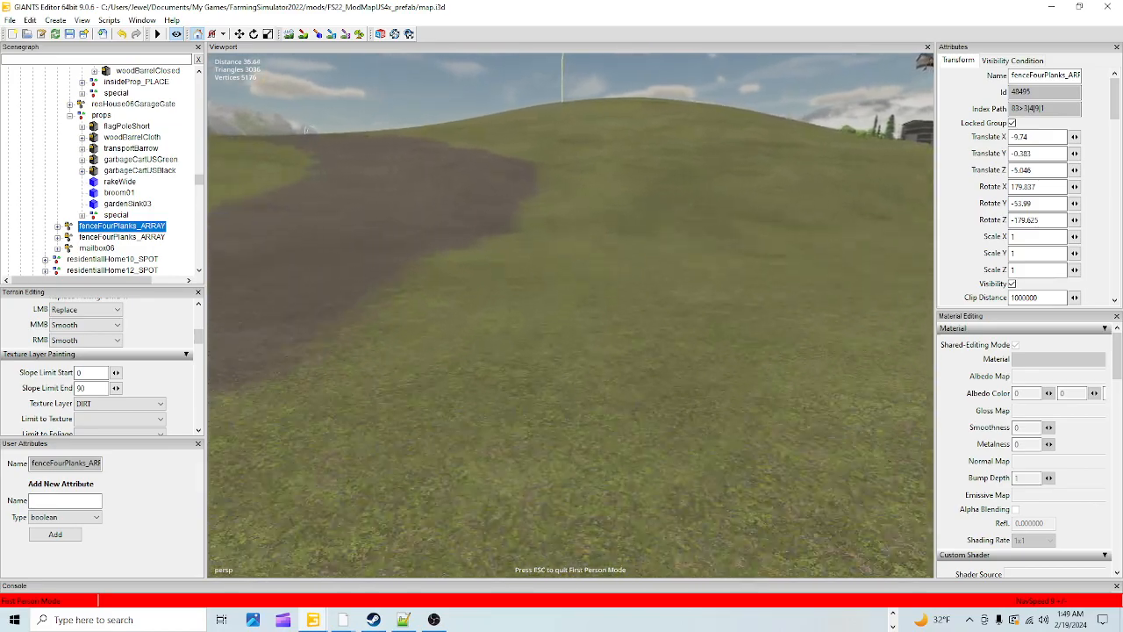
key(s)
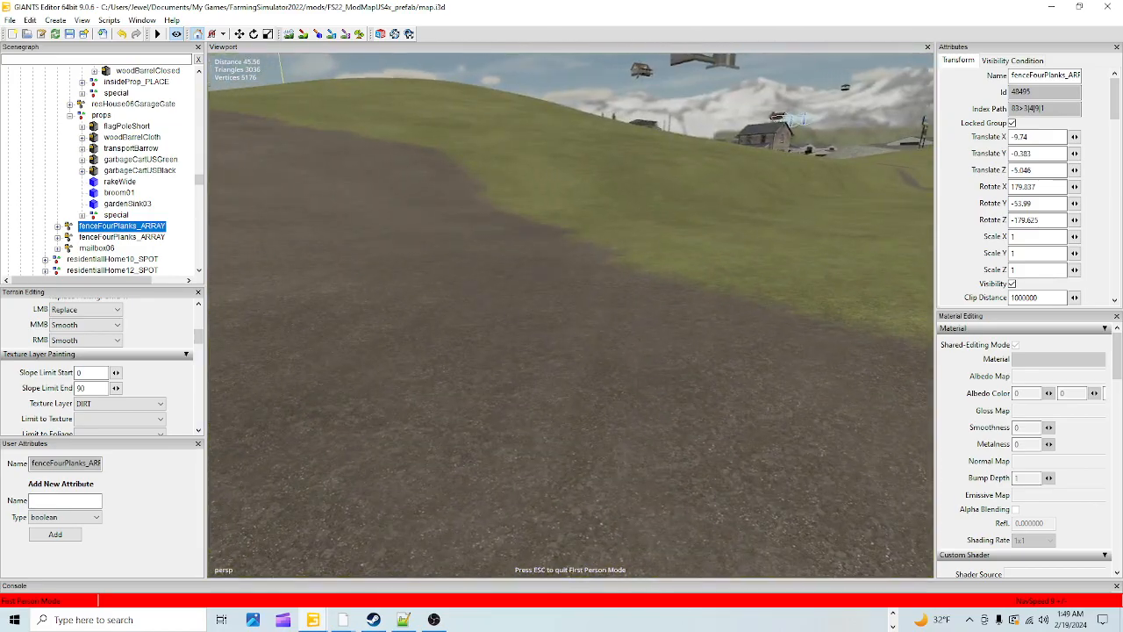
key(Escape)
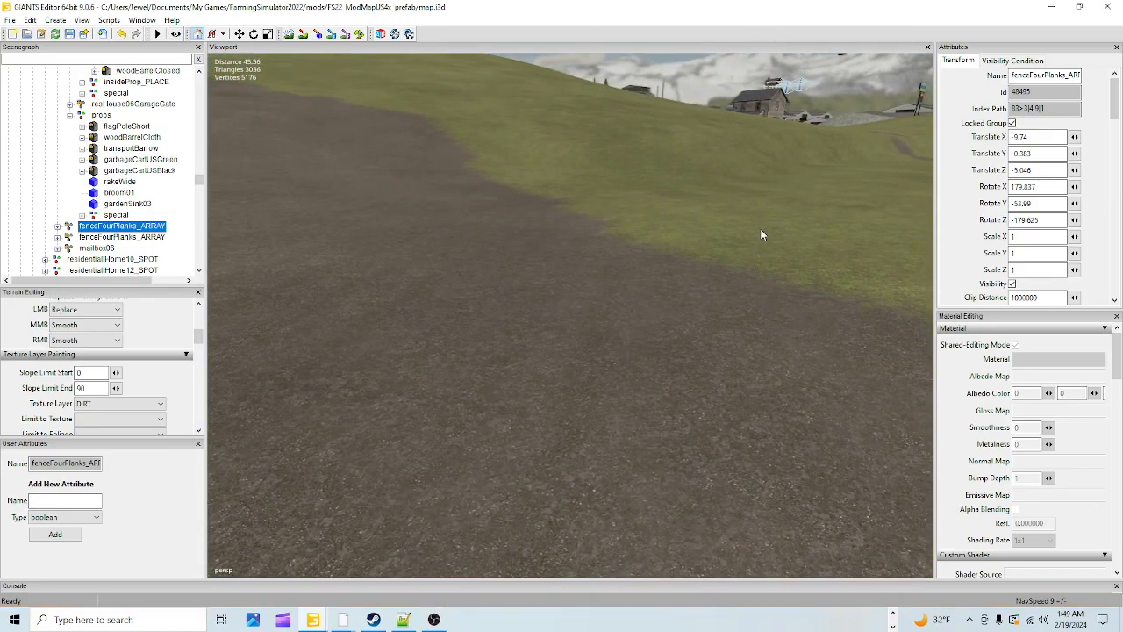
Examine the slopes and bends of the wide dirt road around the home's lot, from ground level and from above.
scroll(575, 329, down, 3)
click(288, 34)
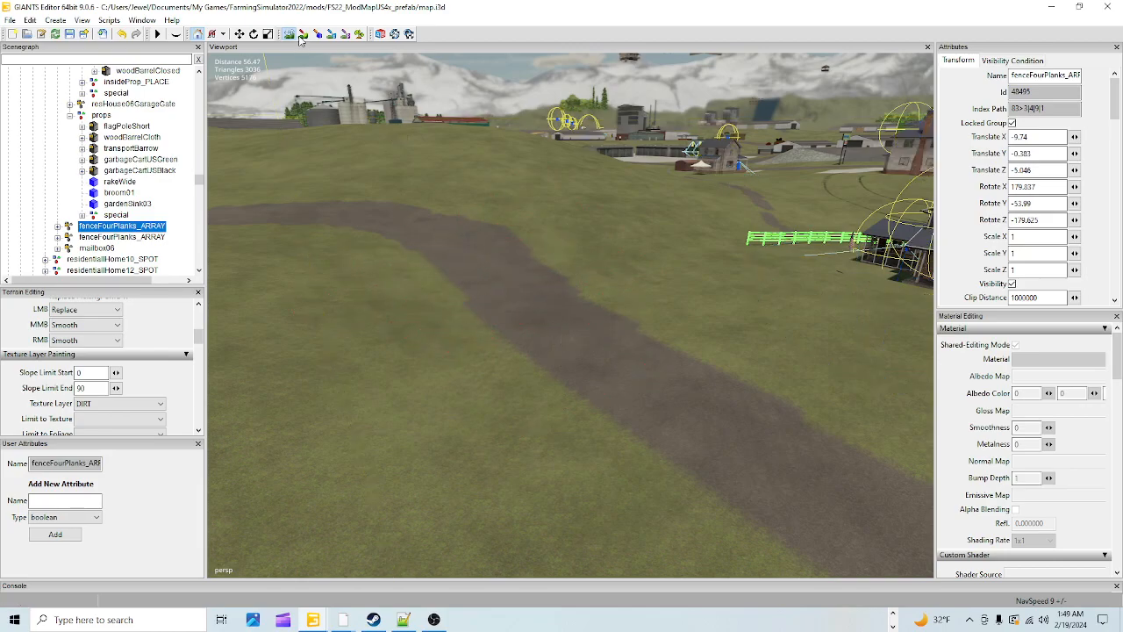
alt+drag(649, 452, 642, 463)
scroll(667, 399, up, 3)
mouse_move(667, 398)
alt+mouse_down()
mouse_move(632, 412)
mouse_move(673, 401)
alt+mouse_up()
scroll(676, 422, up, 2)
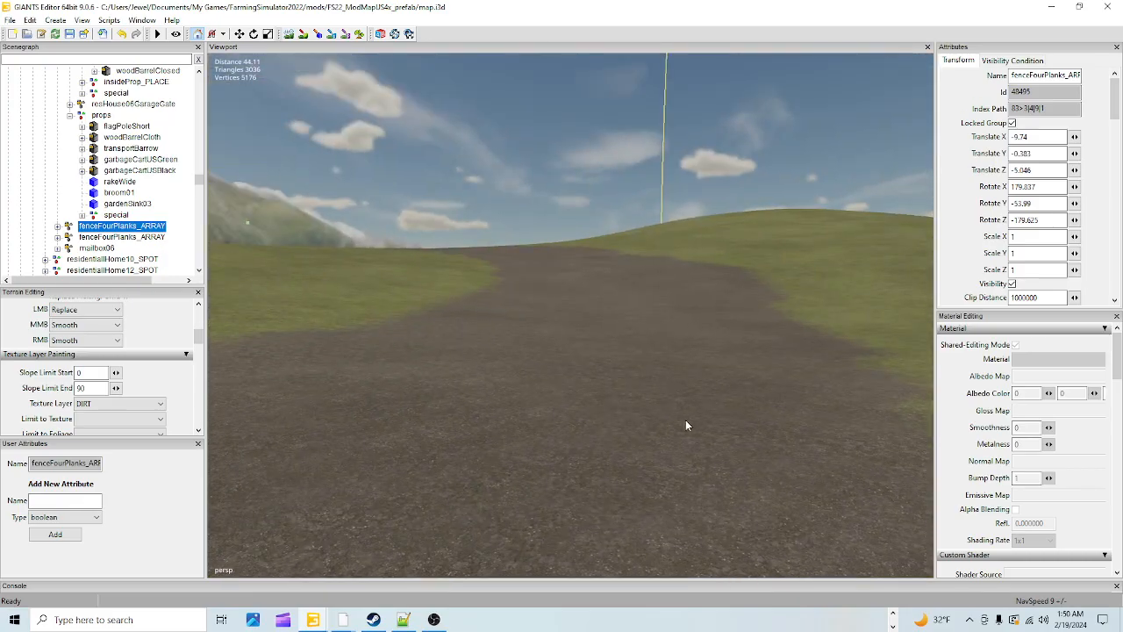
scroll(686, 419, up, 2)
alt+drag(700, 447, 643, 450)
scroll(742, 441, up, 2)
scroll(653, 395, up, 5)
alt+right_drag(656, 300, 685, 439)
alt+drag(684, 439, 571, 472)
alt+right_drag(572, 472, 732, 333)
alt+drag(731, 332, 440, 420)
alt+drag(570, 458, 492, 421)
alt+right_drag(491, 421, 580, 420)
alt+drag(580, 419, 600, 462)
alt+right_drag(601, 463, 619, 470)
alt+drag(618, 470, 636, 491)
alt+right_drag(636, 491, 667, 468)
alt+drag(667, 468, 712, 445)
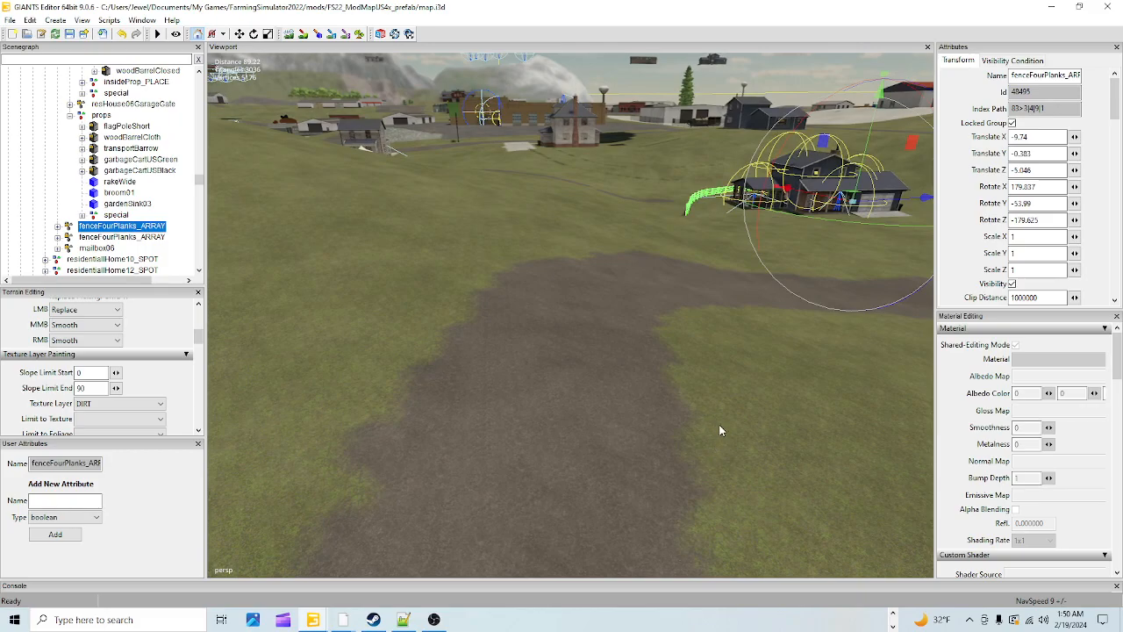
Smooth the sculpted terrain along the dirt road beside the home's lot.
click(289, 34)
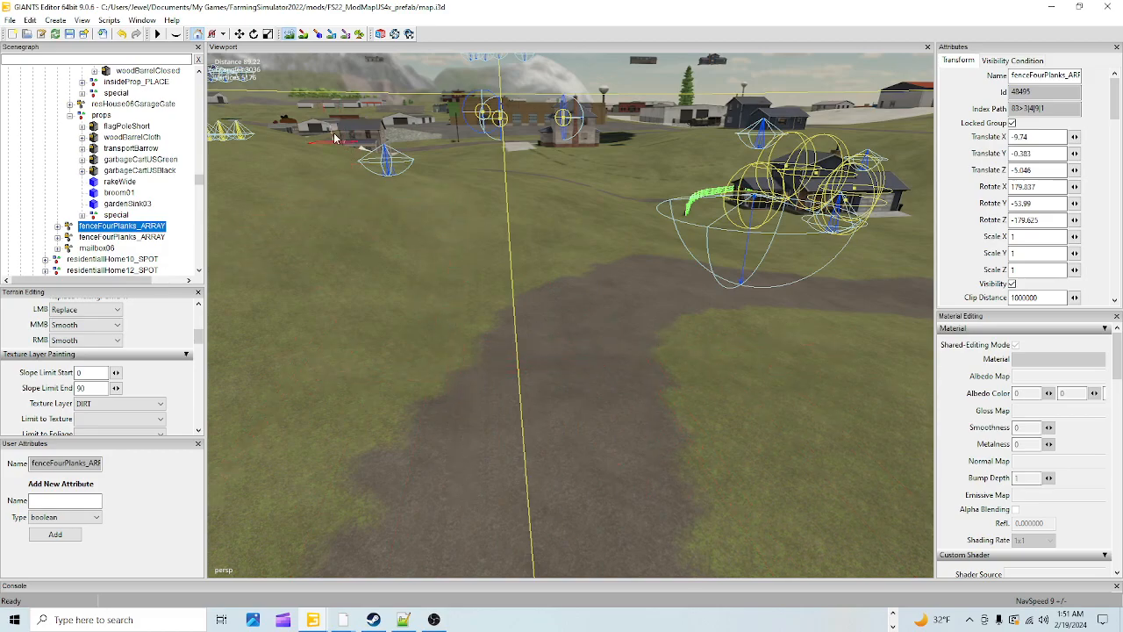
right_drag(471, 246, 601, 398)
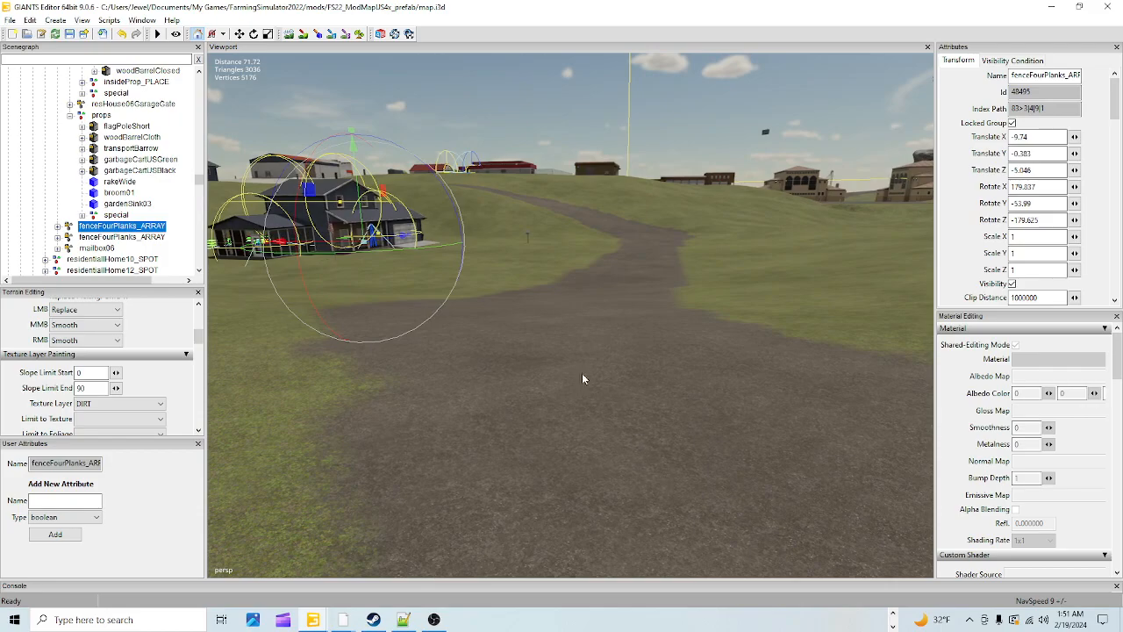
click(289, 33)
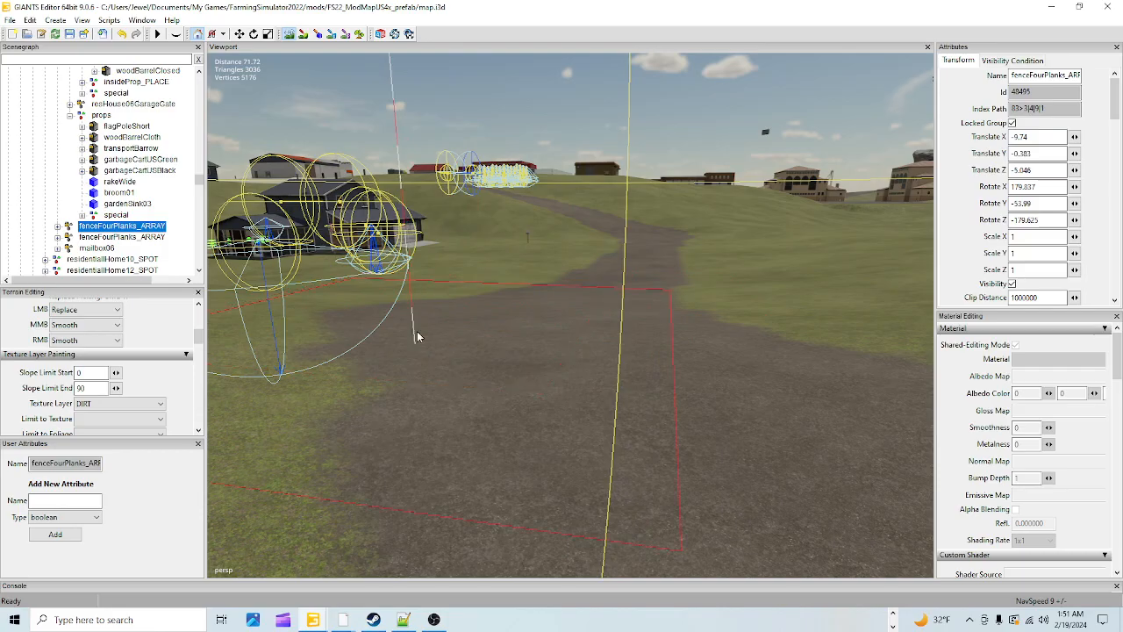
click(292, 35)
mouse_move(644, 411)
alt+mouse_down()
mouse_move(632, 454)
mouse_move(646, 456)
mouse_move(729, 326)
mouse_move(293, 321)
mouse_move(775, 363)
mouse_move(760, 401)
mouse_move(679, 424)
mouse_move(710, 379)
mouse_move(794, 324)
mouse_move(752, 397)
mouse_move(659, 400)
mouse_move(712, 346)
mouse_move(696, 404)
alt+mouse_up()
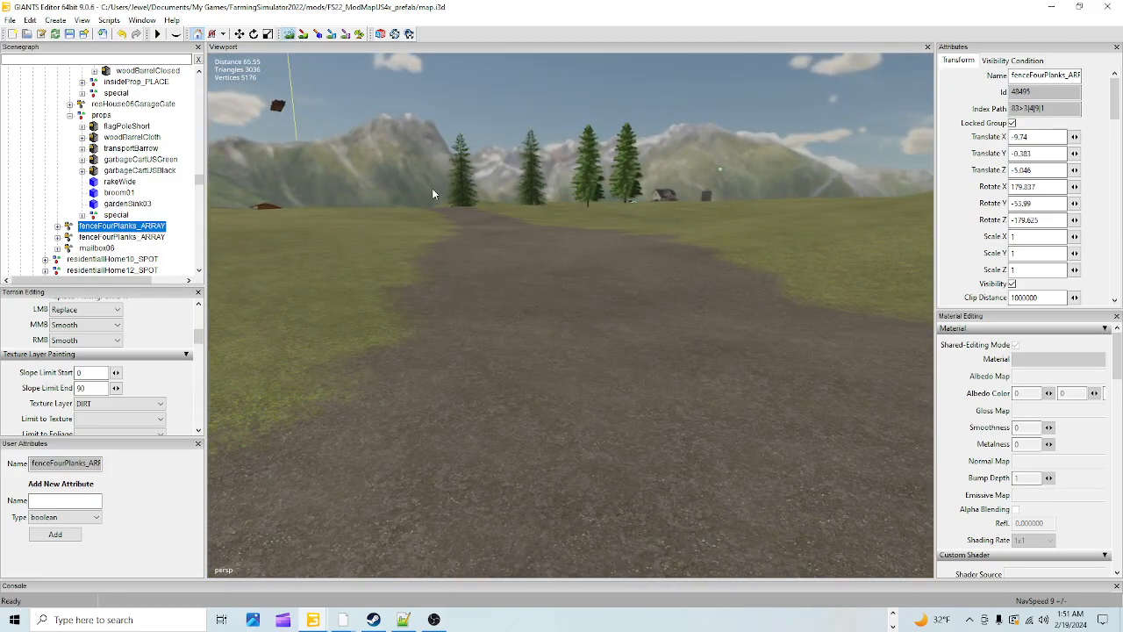
drag(588, 244, 291, 39)
right_drag(290, 39, 553, 472)
click(577, 86)
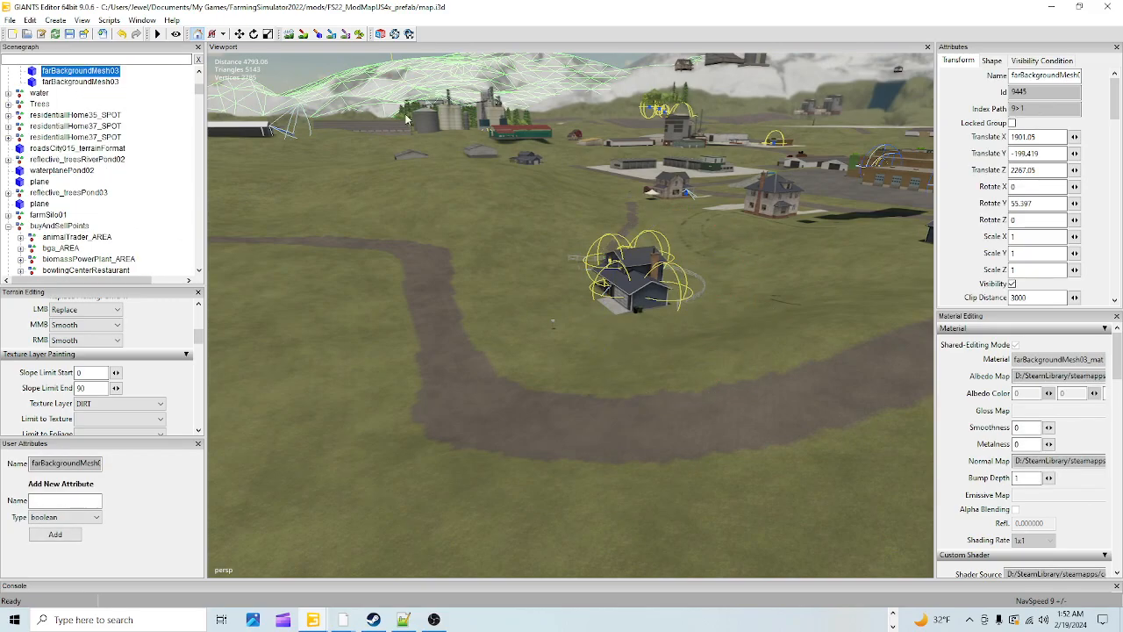
key(Escape)
Move mailbox06 towards the road to Translate X 11.645 and Translate Z -30.105, turned to Rotate Y -51.64.
right_drag(473, 267, 664, 215)
click(680, 156)
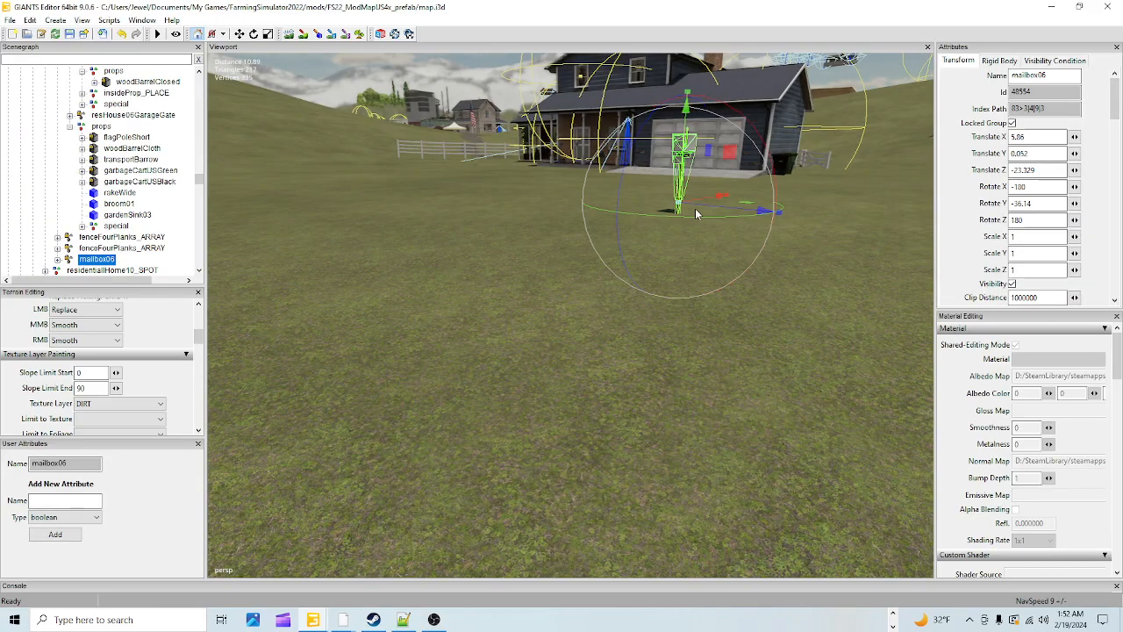
scroll(694, 255, down, 5)
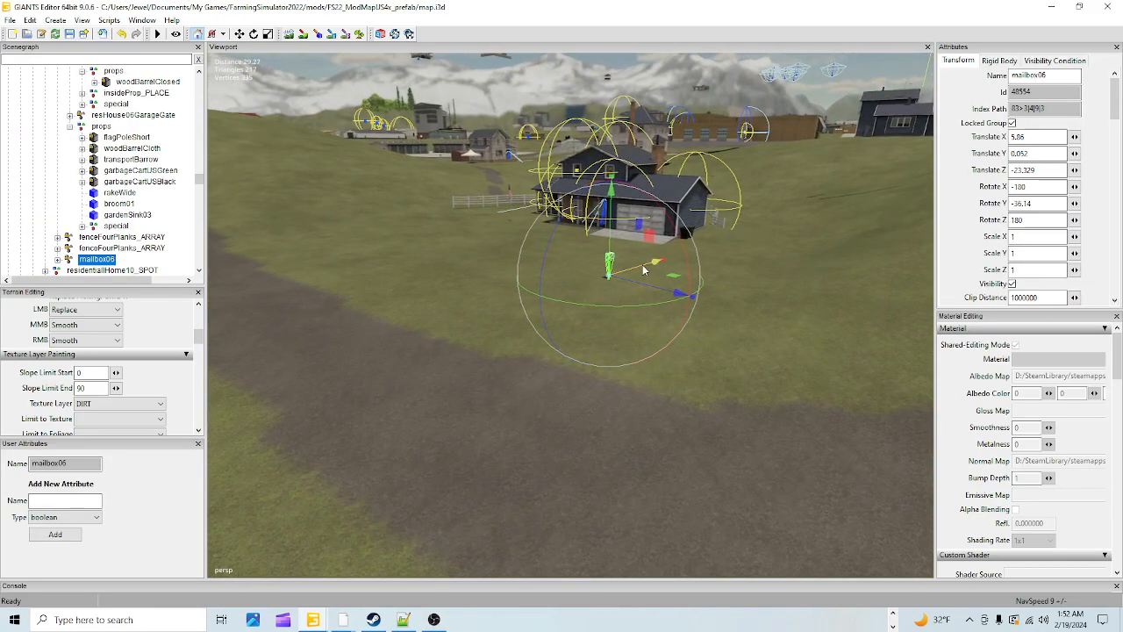
drag(608, 307, 509, 397)
scroll(525, 408, up, 8)
alt+drag(619, 273, 525, 273)
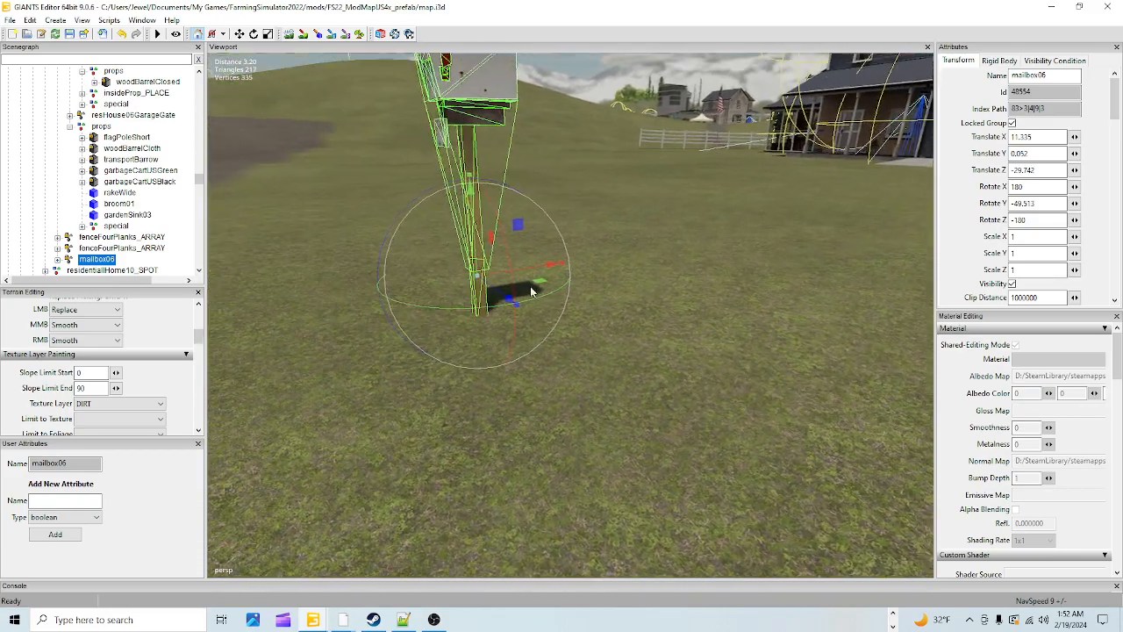
scroll(524, 273, down, 6)
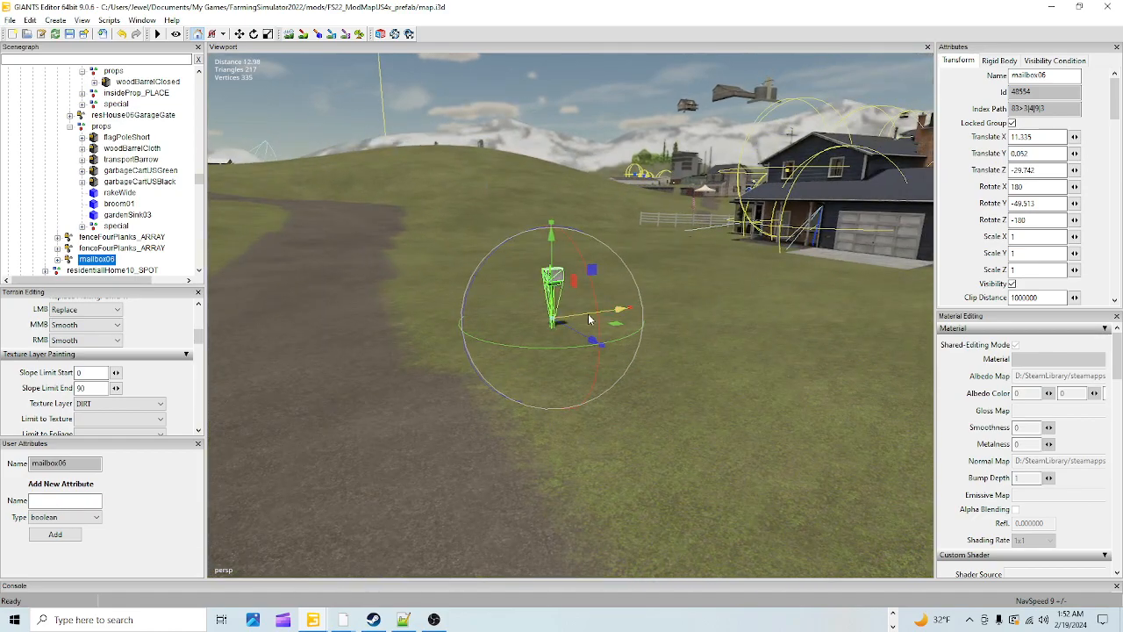
drag(576, 322, 642, 371)
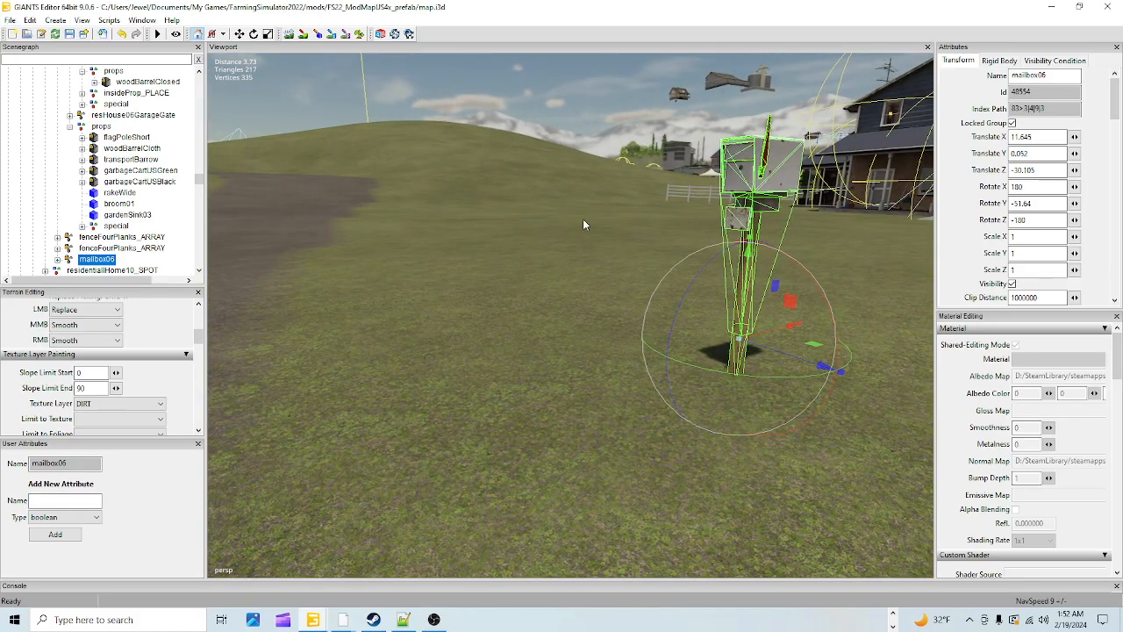
Reposition mailbox06 along the grass verge of the dirt road at Translate X 18.136 and Translate Z -24.463.
scroll(549, 342, down, 5)
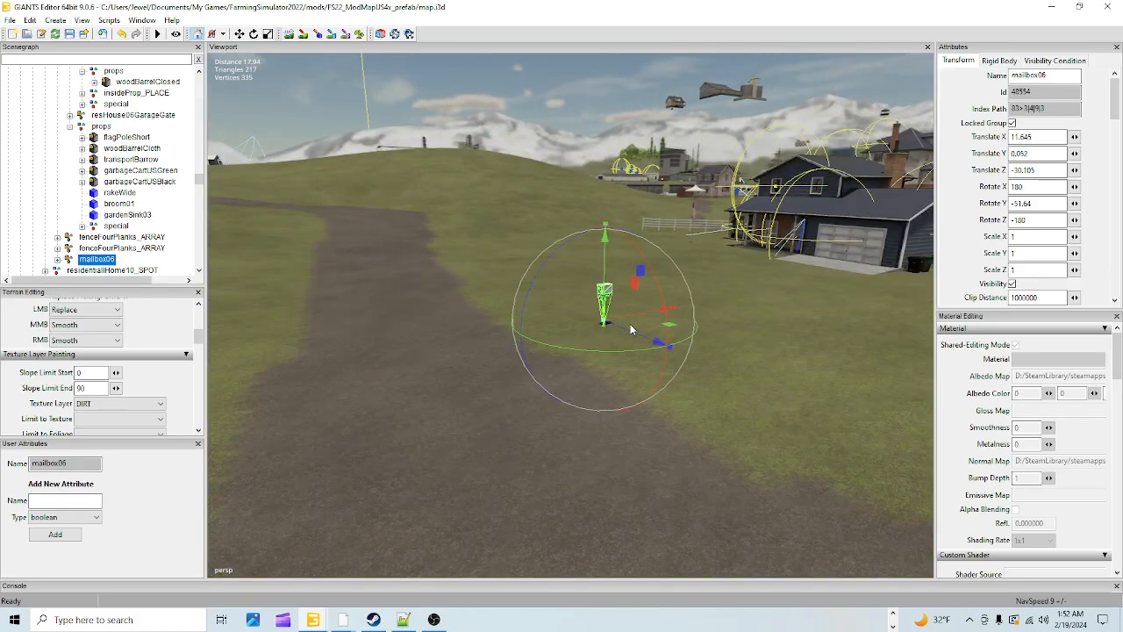
drag(630, 329, 774, 324)
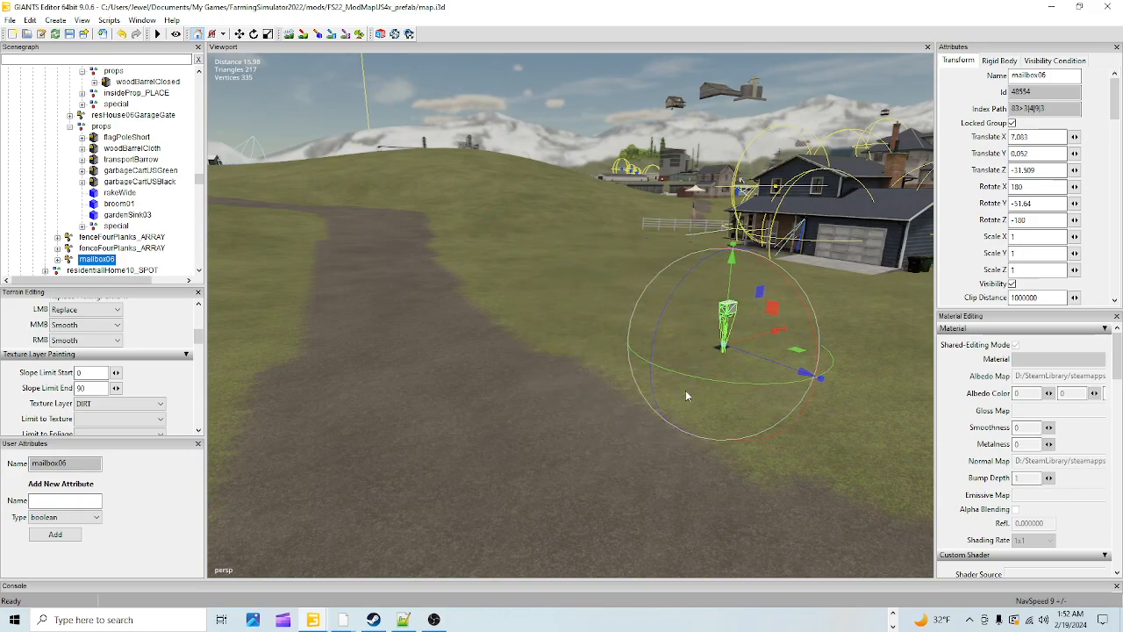
alt+drag(633, 421, 611, 430)
alt+right_drag(610, 428, 736, 338)
alt+drag(736, 337, 811, 392)
alt+right_drag(811, 392, 687, 455)
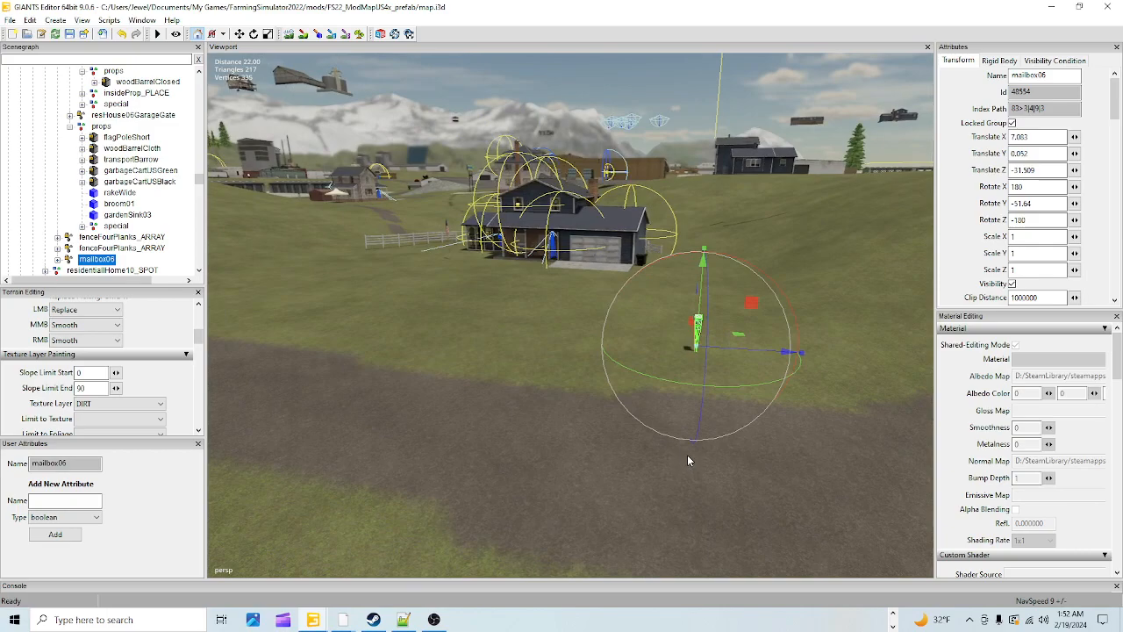
alt+drag(687, 456, 674, 451)
drag(770, 359, 319, 339)
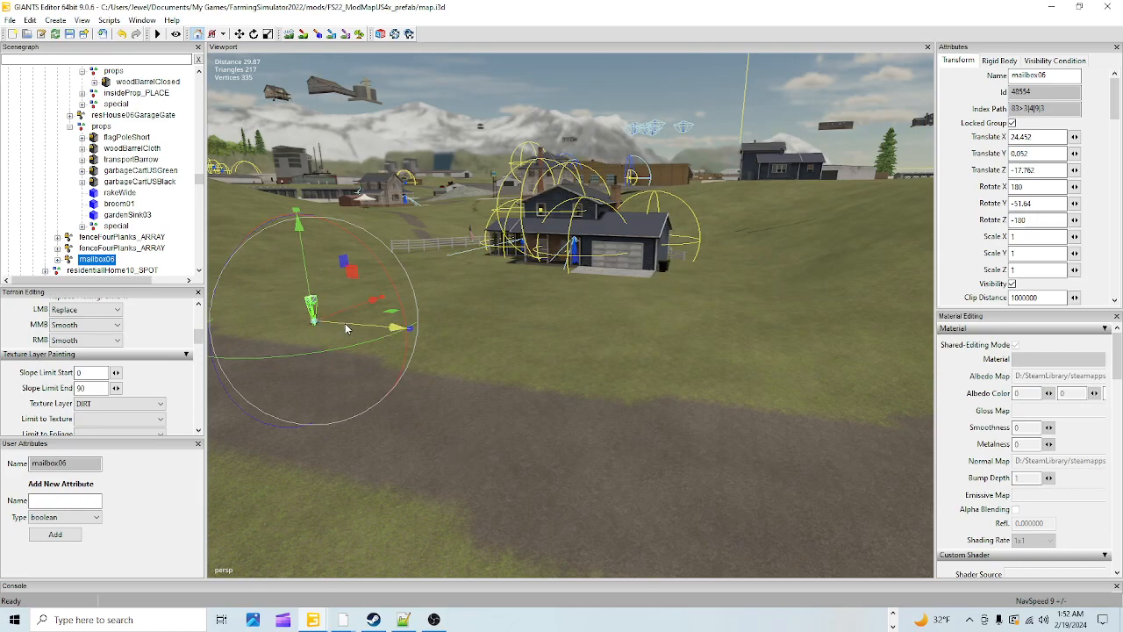
drag(353, 328, 533, 405)
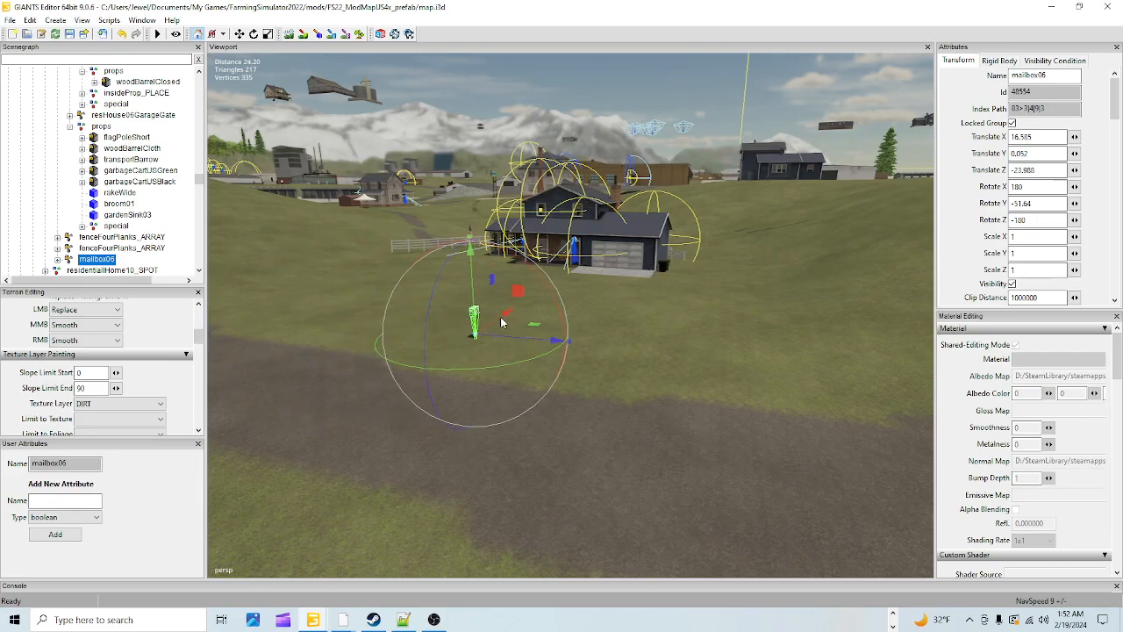
mouse_move(494, 319)
mouse_down()
mouse_move(483, 348)
mouse_move(464, 347)
mouse_move(476, 321)
mouse_up()
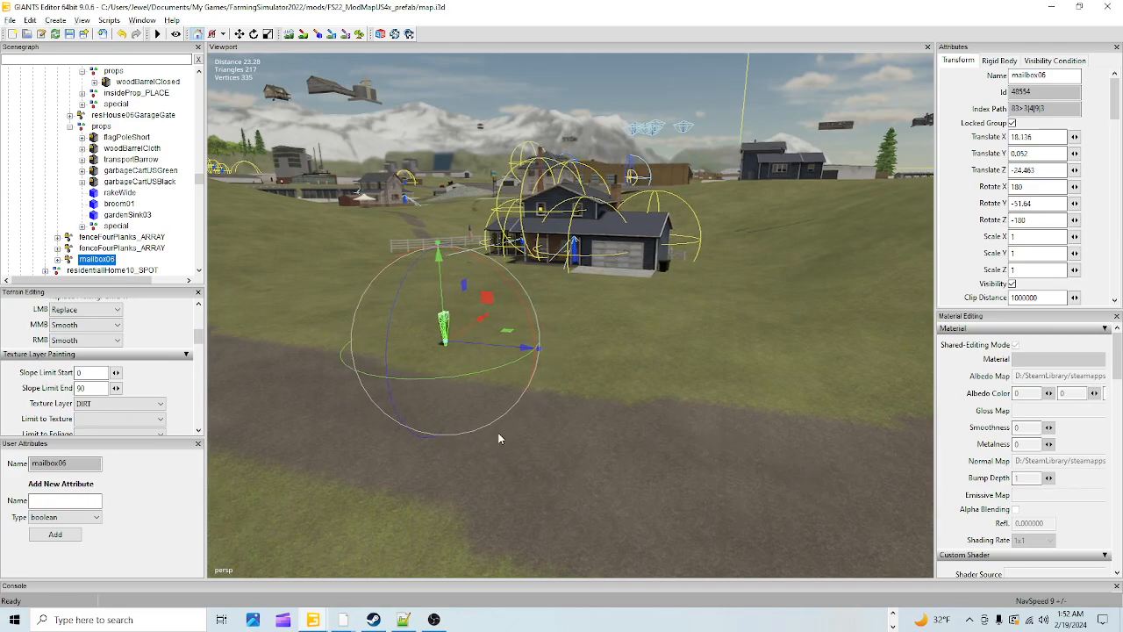
Shift mailbox06 on the roadside grass to Translate X 18.839 and Translate Z -23.907, and set its Rotate Y to -45.
scroll(601, 269, up, 4)
scroll(601, 269, down, 4)
alt+drag(601, 269, 567, 428)
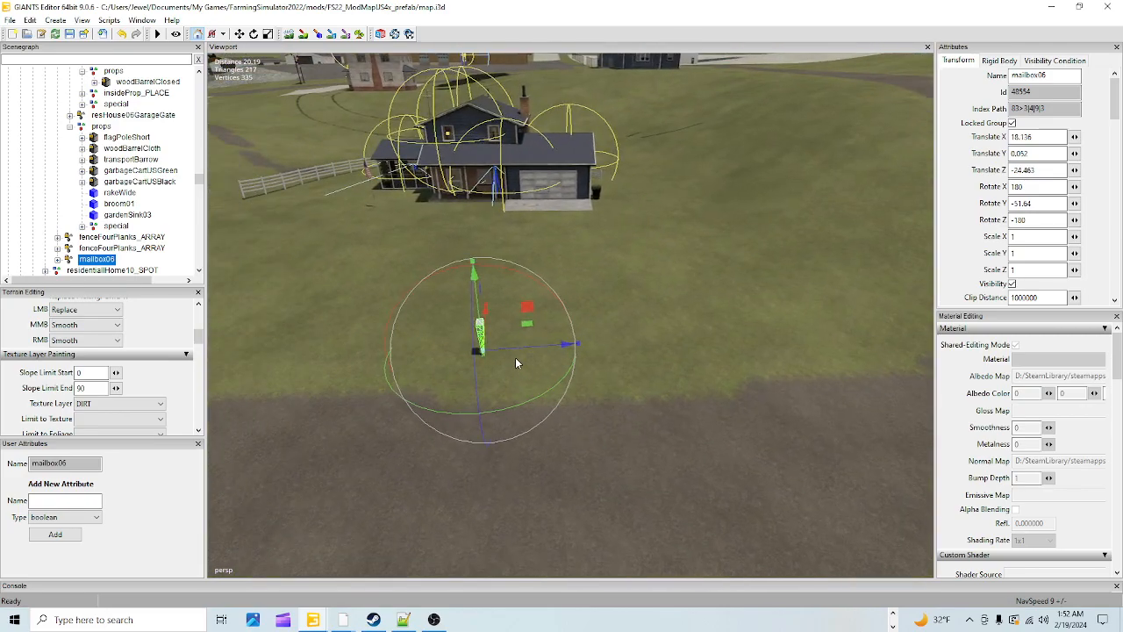
drag(521, 352, 502, 349)
drag(502, 404, 496, 413)
double_click(1046, 204)
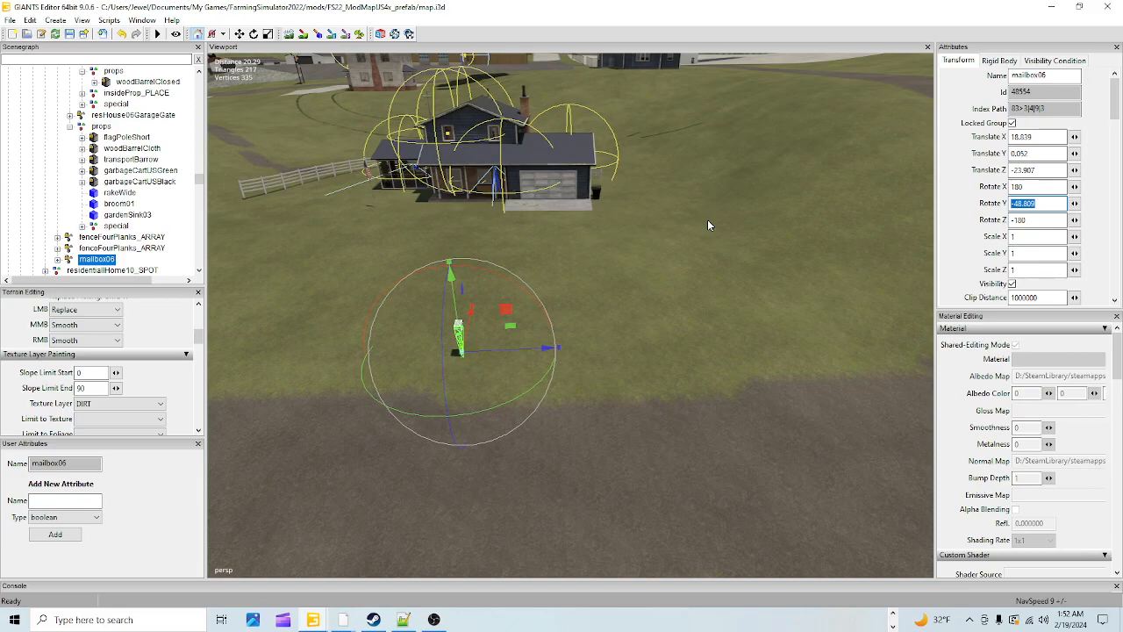
text(-4)
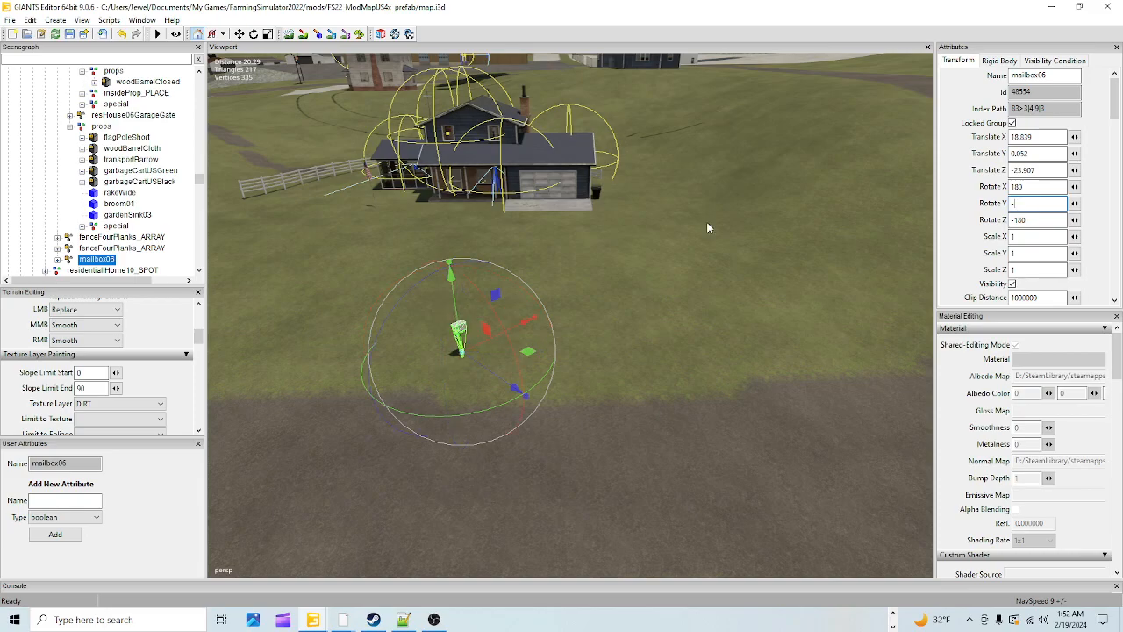
text(5)
Slide mailbox06 farther along the dirt road's verge to Translate X 19.968 and Translate Z -22.778.
alt+drag(623, 356, 581, 387)
alt+right_drag(519, 427, 617, 290)
alt+drag(617, 333, 699, 309)
alt+right_drag(700, 313, 628, 383)
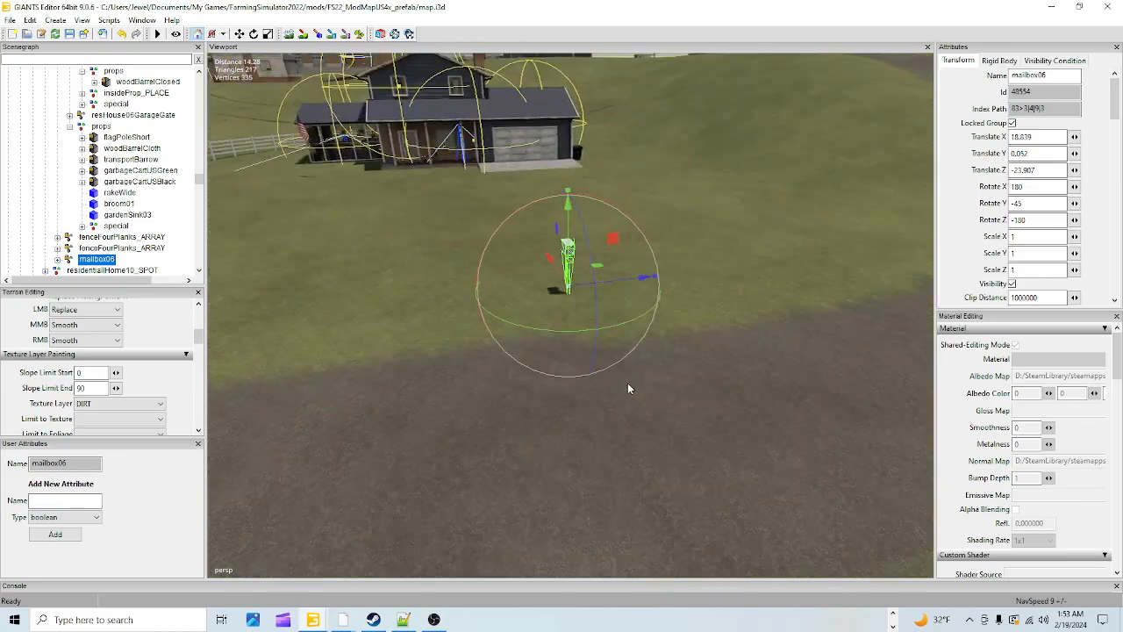
alt+drag(690, 391, 666, 428)
alt+right_drag(636, 460, 645, 438)
alt+drag(645, 439, 637, 359)
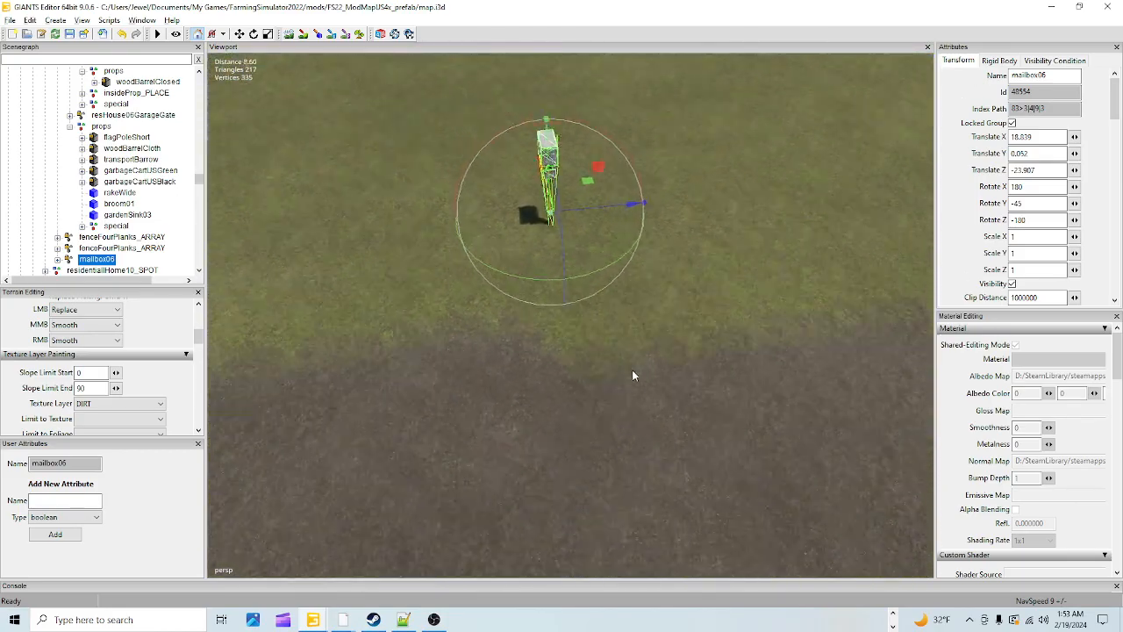
alt+right_drag(638, 359, 594, 325)
alt+drag(694, 381, 696, 355)
drag(619, 365, 562, 368)
Paint a straight driveway with the PATHWAYGRAVEL texture layer from the garage slab down to the dirt road beside the mailbox.
alt+drag(639, 432, 669, 403)
alt+right_drag(670, 403, 620, 431)
alt+drag(620, 432, 587, 521)
alt+drag(674, 373, 669, 319)
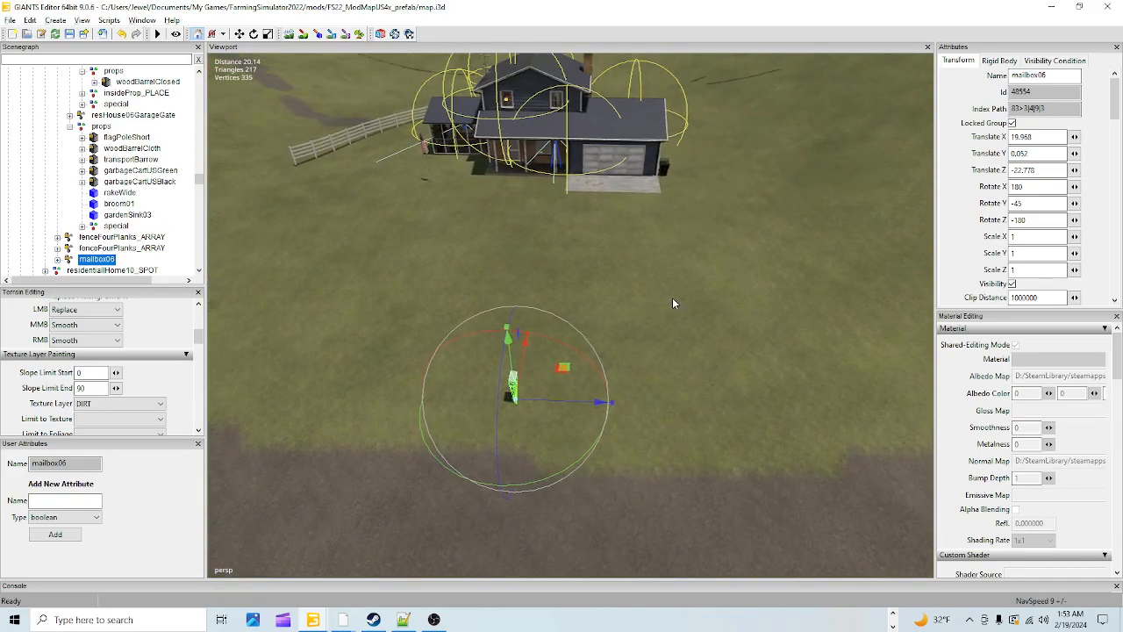
alt+right_drag(669, 319, 654, 384)
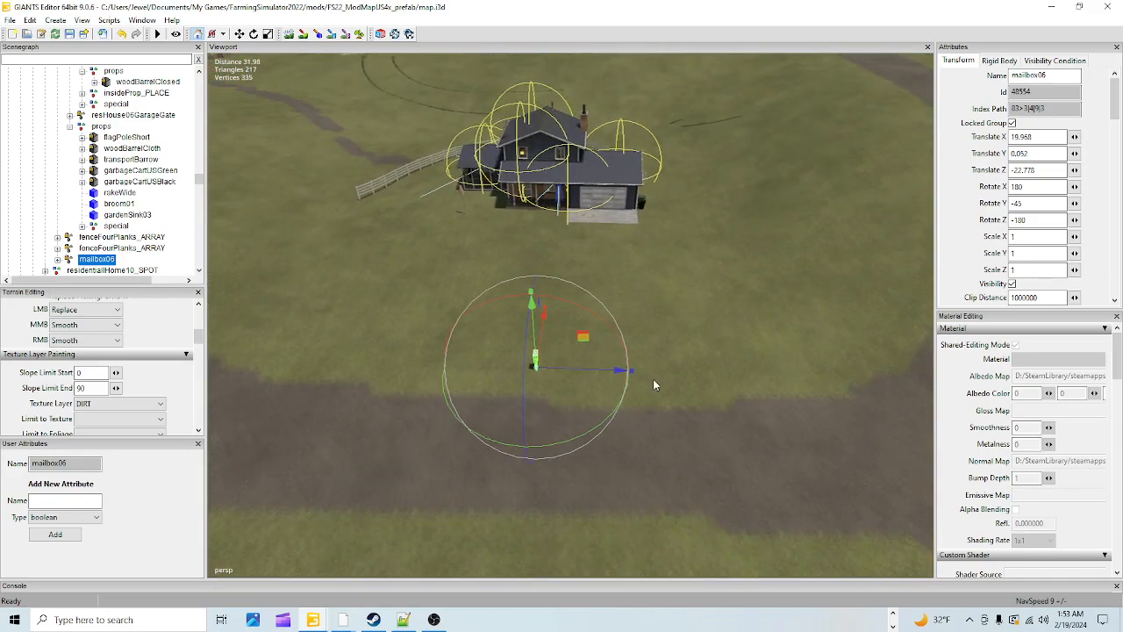
click(303, 36)
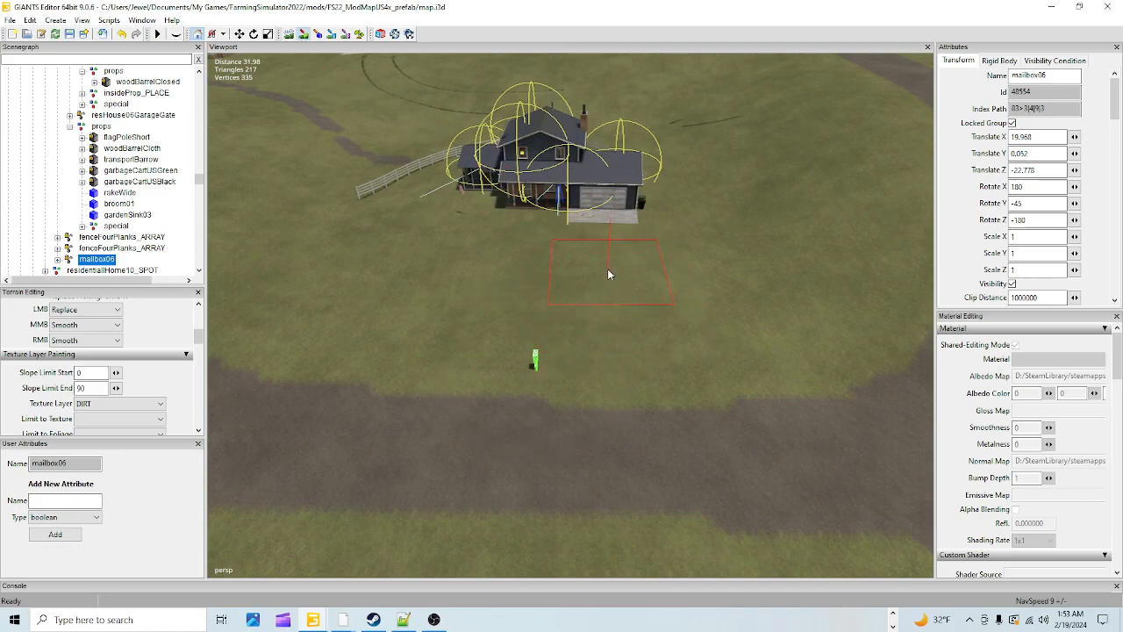
click(123, 403)
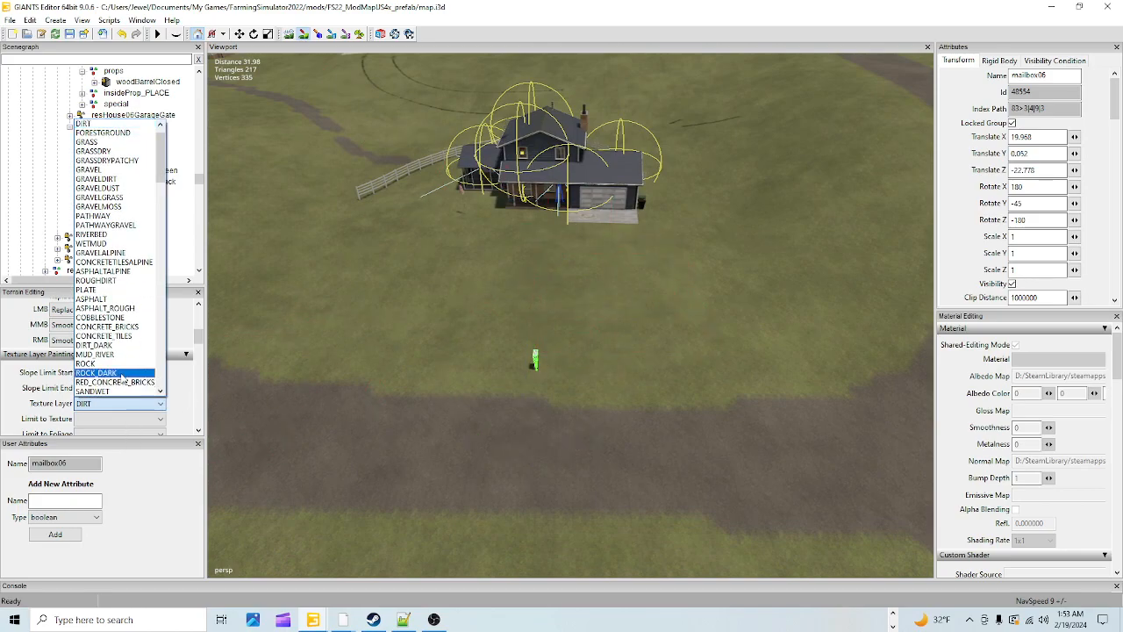
click(105, 224)
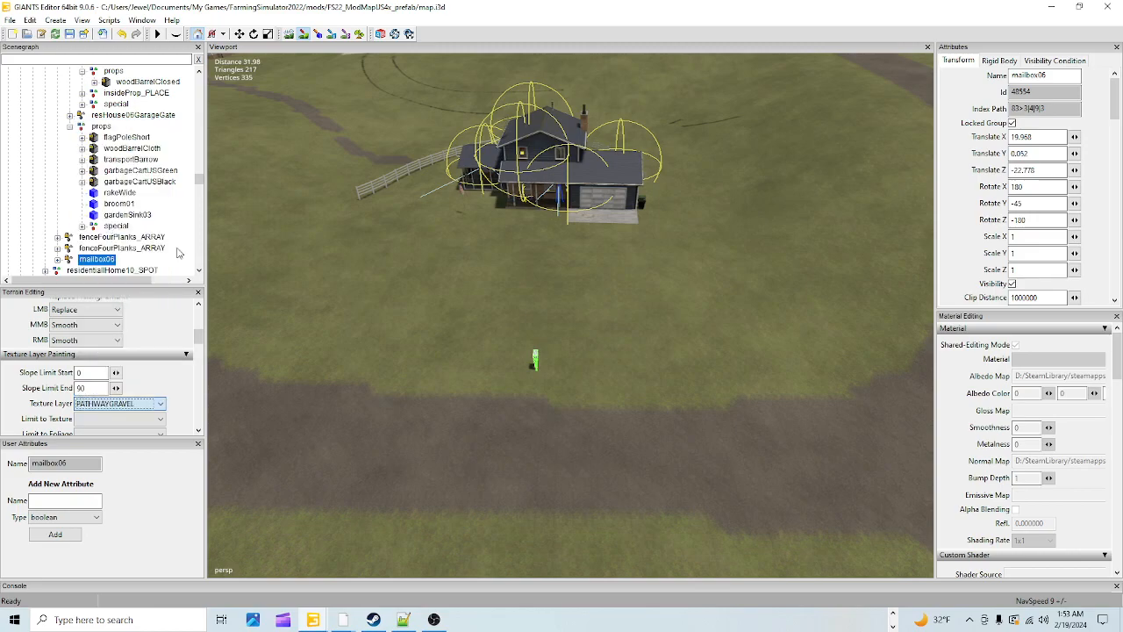
click(604, 242)
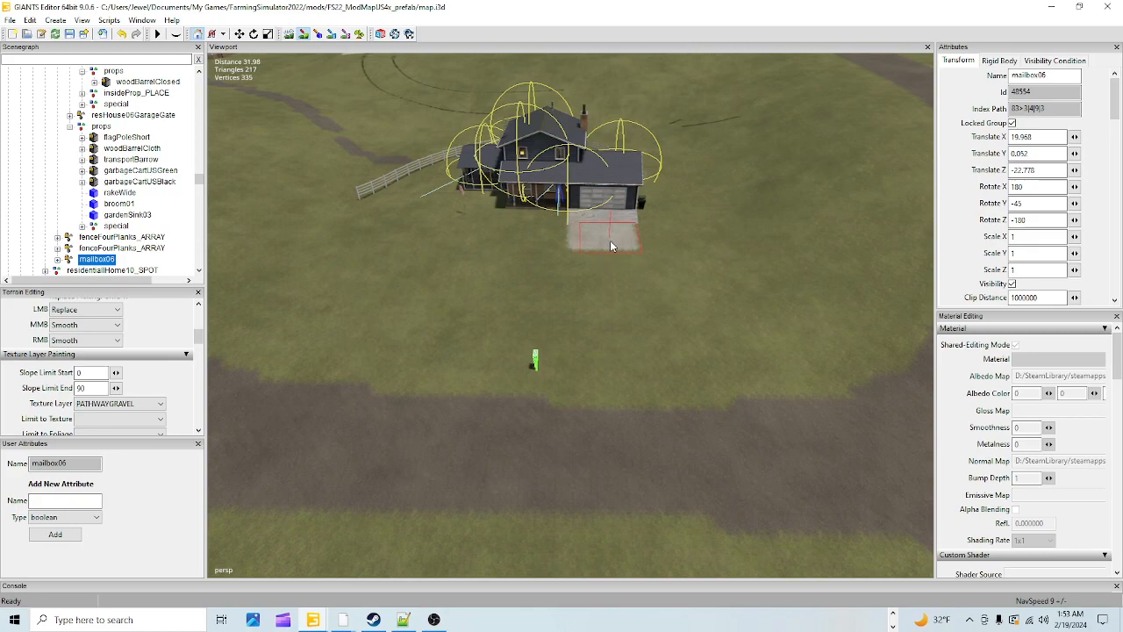
mouse_move(612, 272)
mouse_down()
mouse_move(623, 380)
mouse_move(613, 224)
mouse_move(644, 378)
mouse_move(615, 324)
mouse_up()
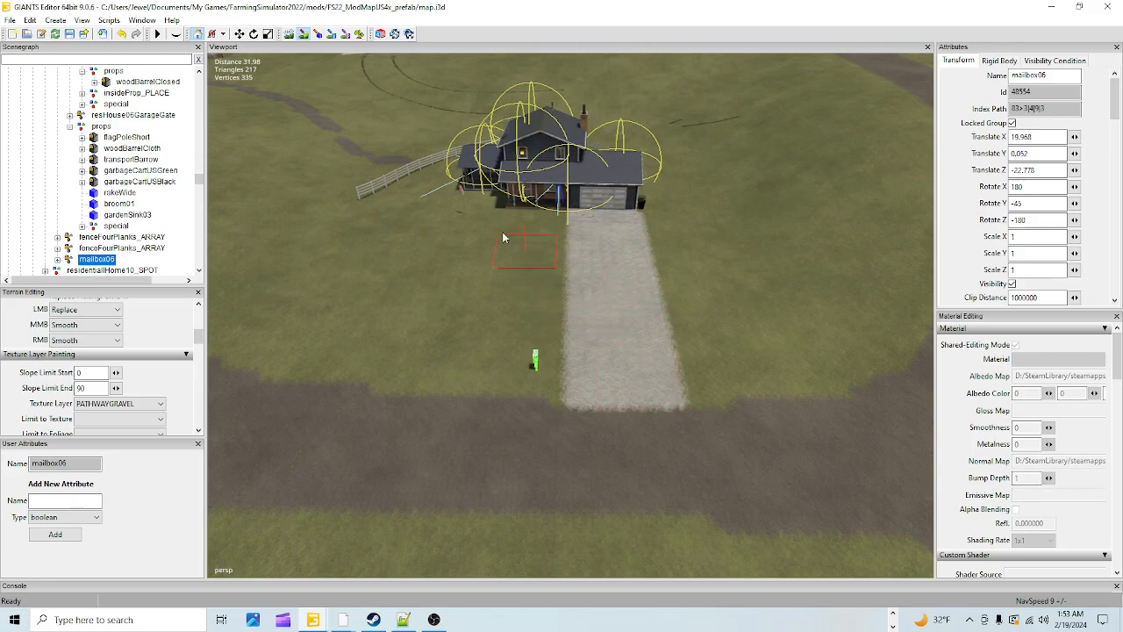
click(304, 35)
Examine the gravel driveway from above and at ground level, from the road up to the garage.
scroll(632, 488, up, 10)
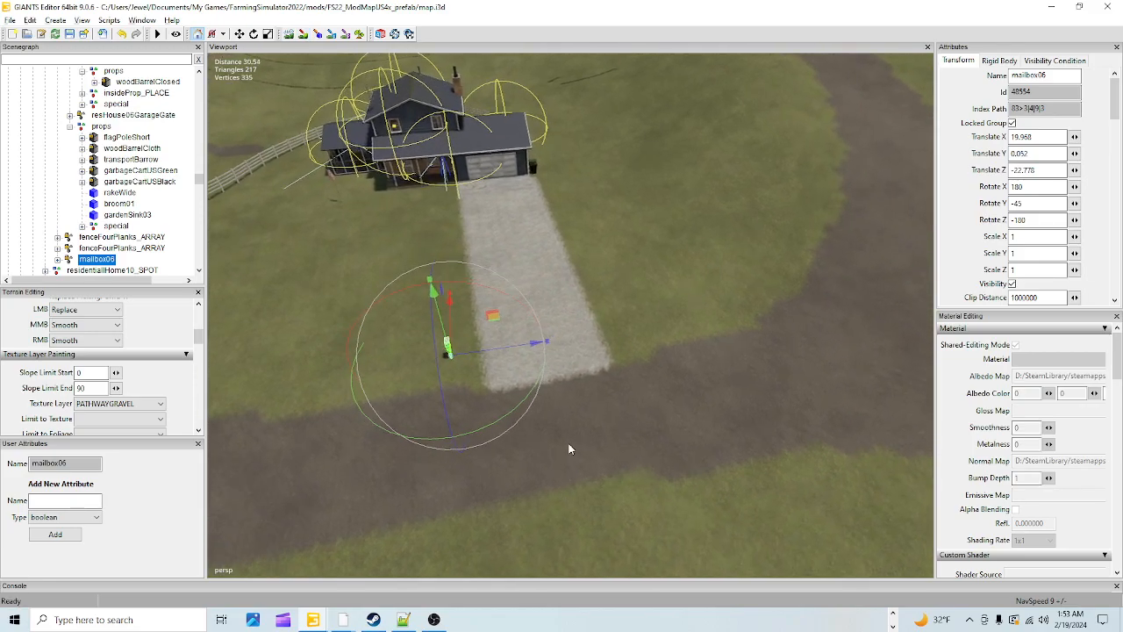
key(f)
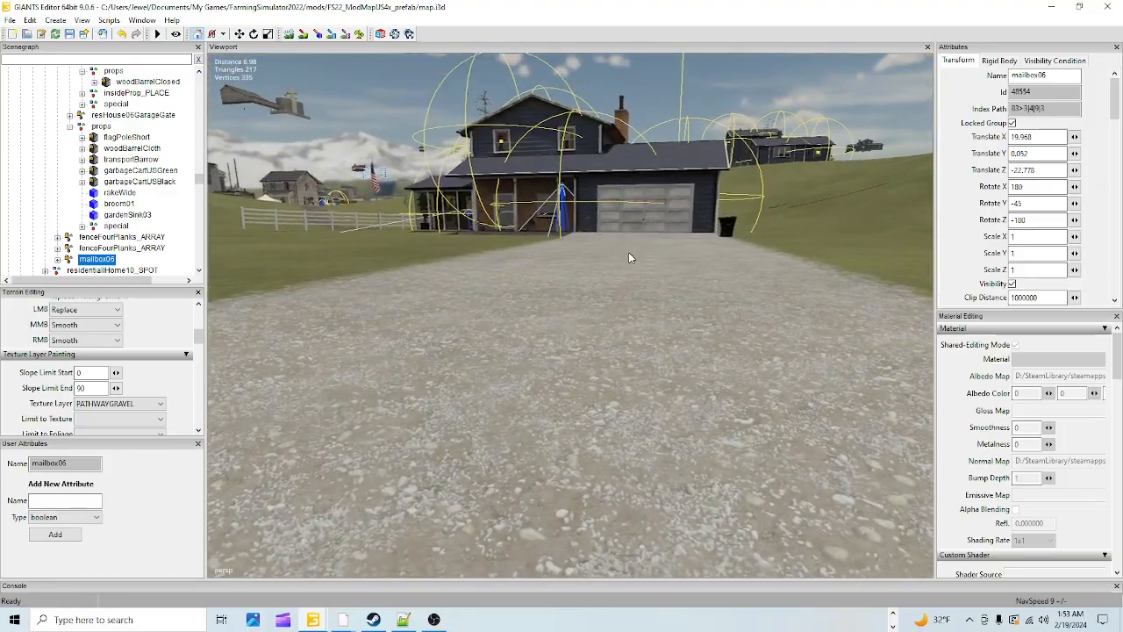
scroll(577, 351, up, 8)
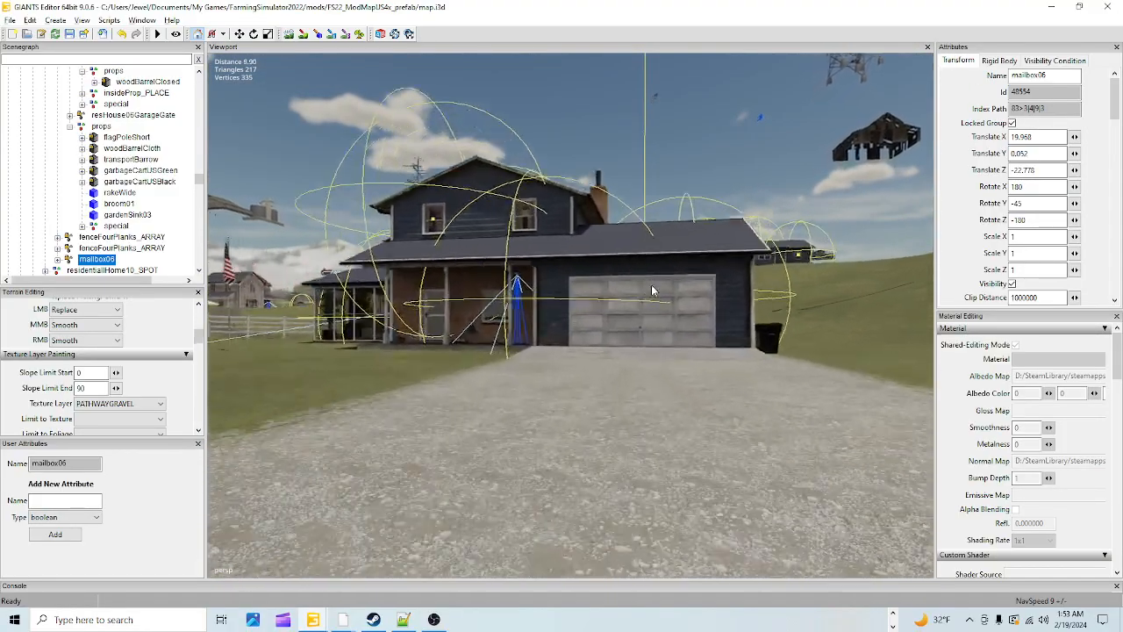
scroll(683, 358, down, 6)
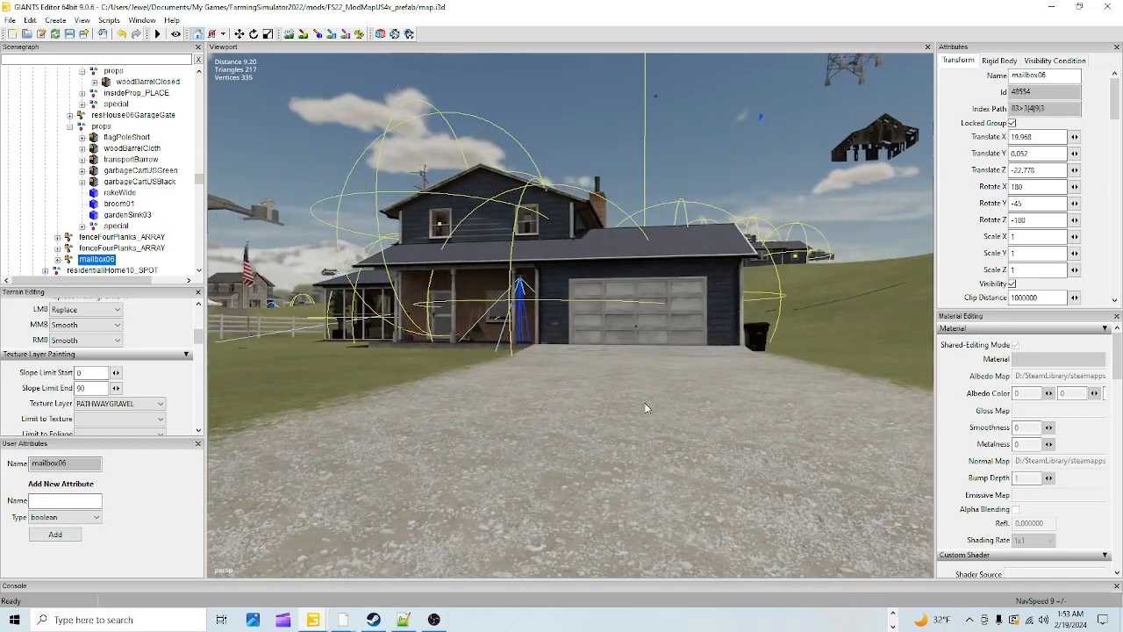
alt+drag(642, 402, 532, 386)
scroll(548, 404, down, 5)
alt+drag(585, 438, 669, 482)
scroll(670, 482, down, 5)
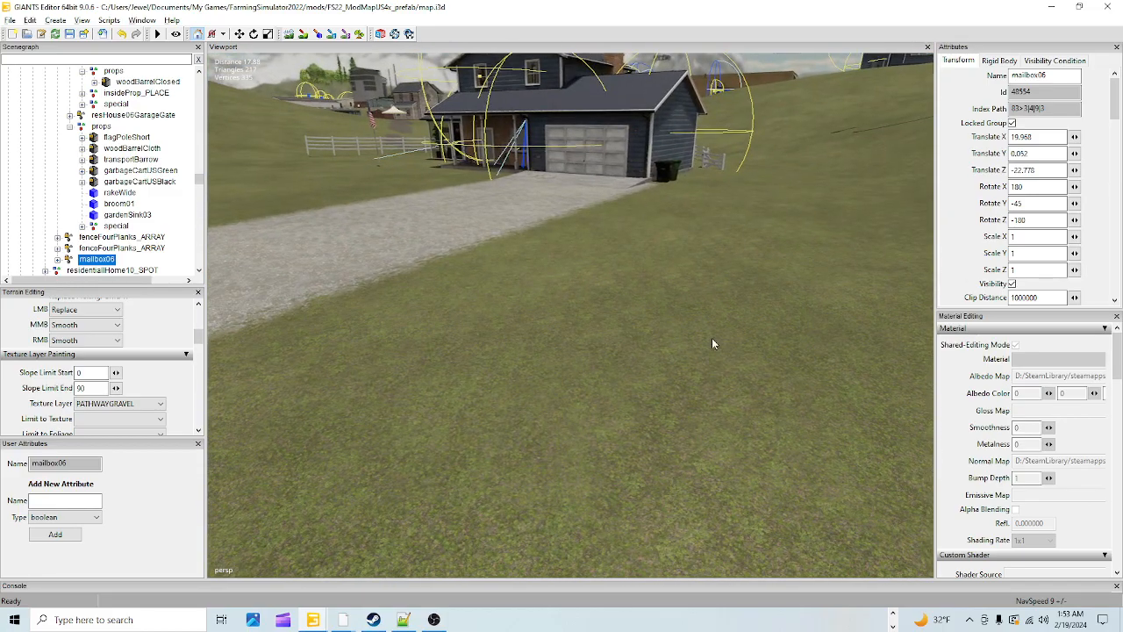
Inspect the home's lot, its plank fence and the surrounding terrain from low angles and from a distance.
scroll(639, 474, down, 5)
alt+drag(612, 463, 632, 410)
scroll(575, 403, up, 6)
scroll(544, 430, up, 4)
scroll(612, 451, down, 4)
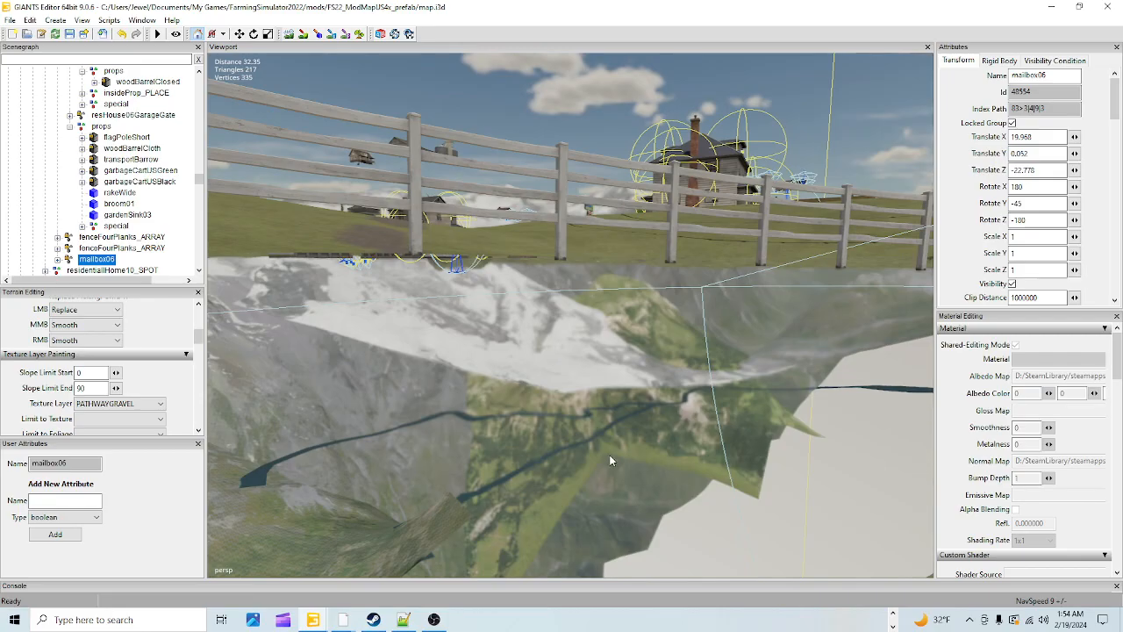
alt+drag(582, 457, 490, 471)
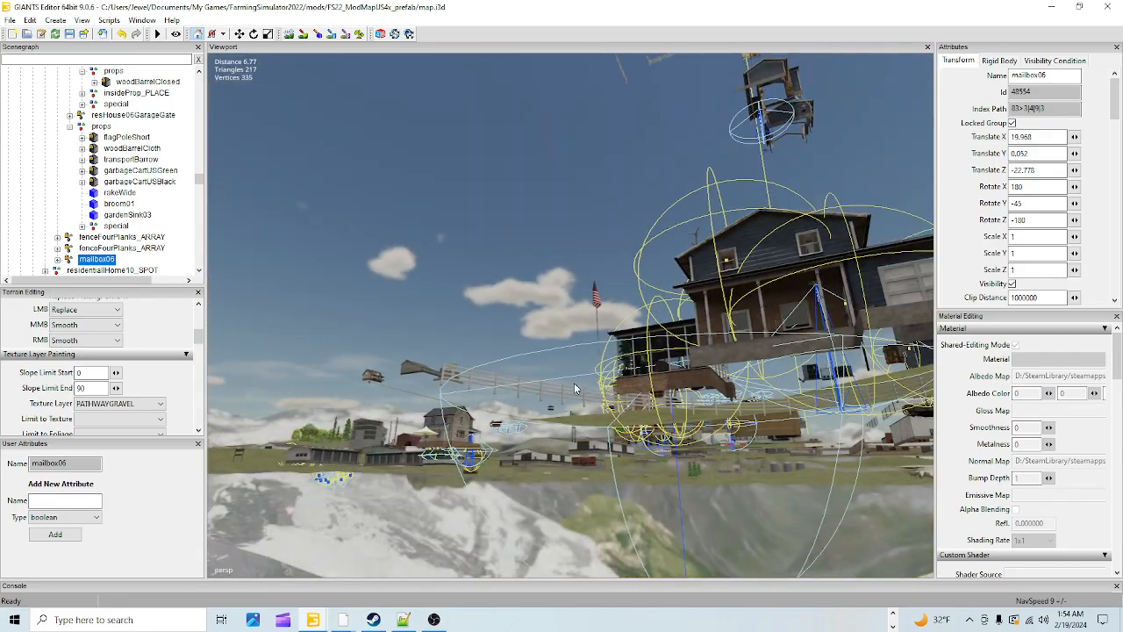
alt+drag(575, 388, 545, 451)
scroll(544, 449, down, 3)
scroll(375, 536, down, 3)
alt+drag(374, 536, 488, 460)
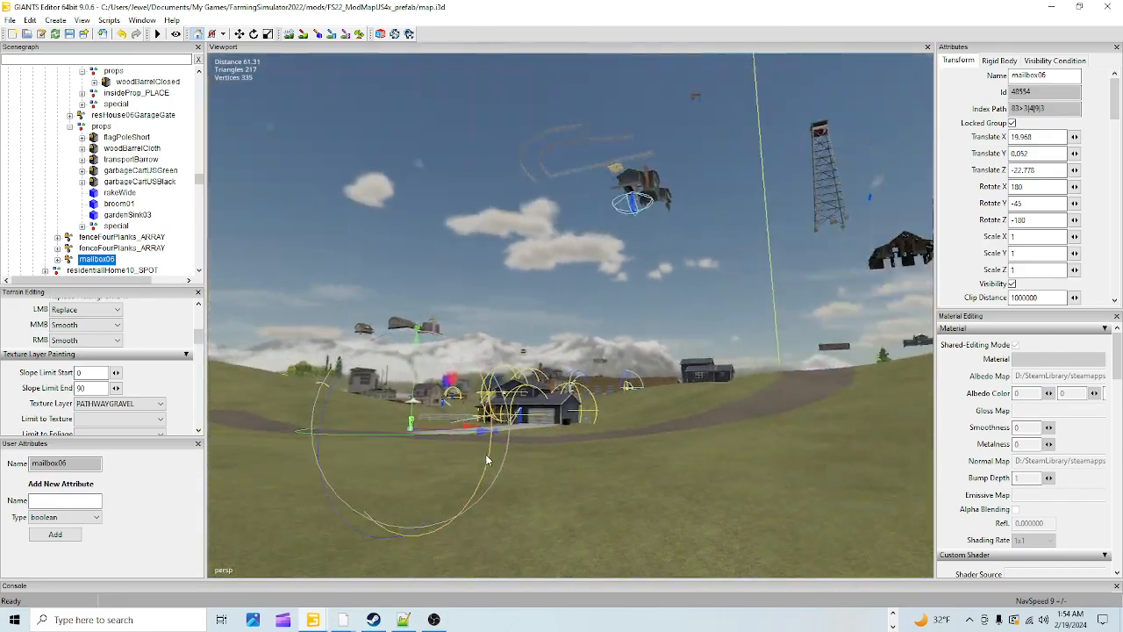
scroll(679, 378, up, 6)
alt+drag(742, 305, 707, 275)
scroll(708, 275, up, 1)
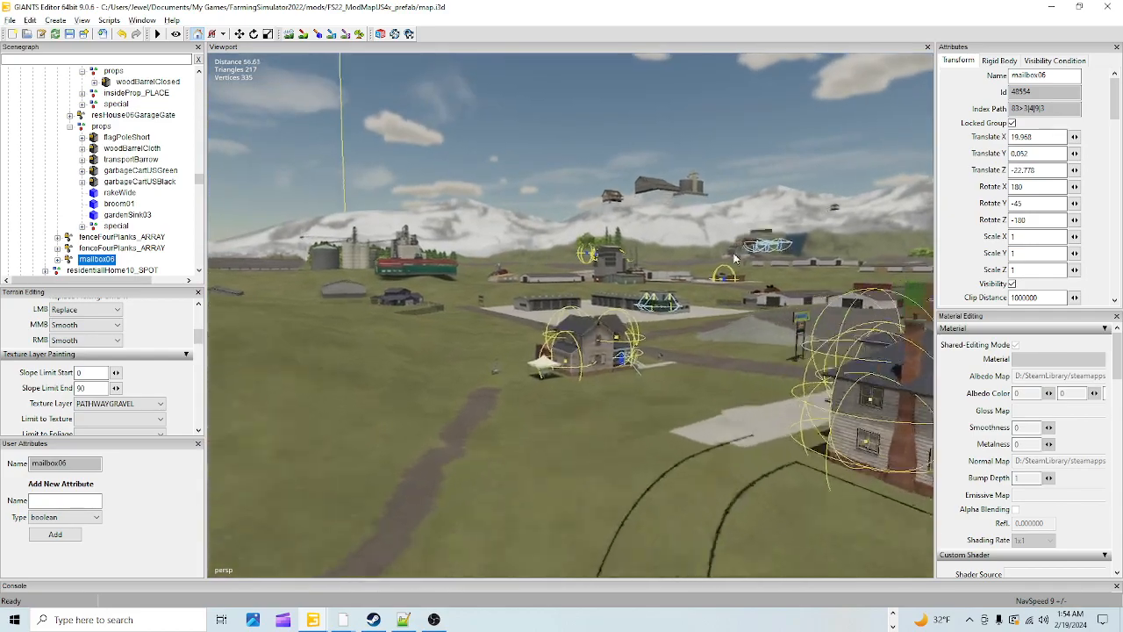
Clear the mailbox selection and survey the neighbouring homes and driveways along the road from above.
scroll(606, 399, up, 4)
alt+drag(755, 406, 352, 430)
scroll(336, 526, down, 5)
alt+drag(645, 420, 594, 438)
scroll(682, 399, up, 2)
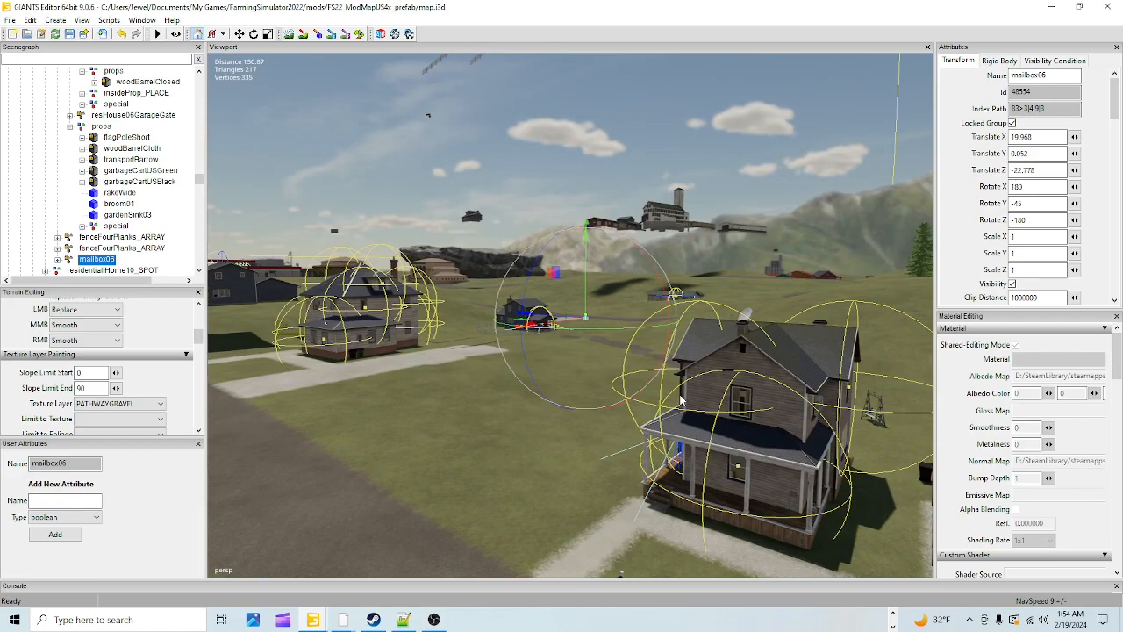
alt+drag(681, 399, 611, 451)
scroll(611, 451, down, 3)
click(834, 125)
alt+drag(765, 200, 764, 254)
scroll(763, 255, down, 4)
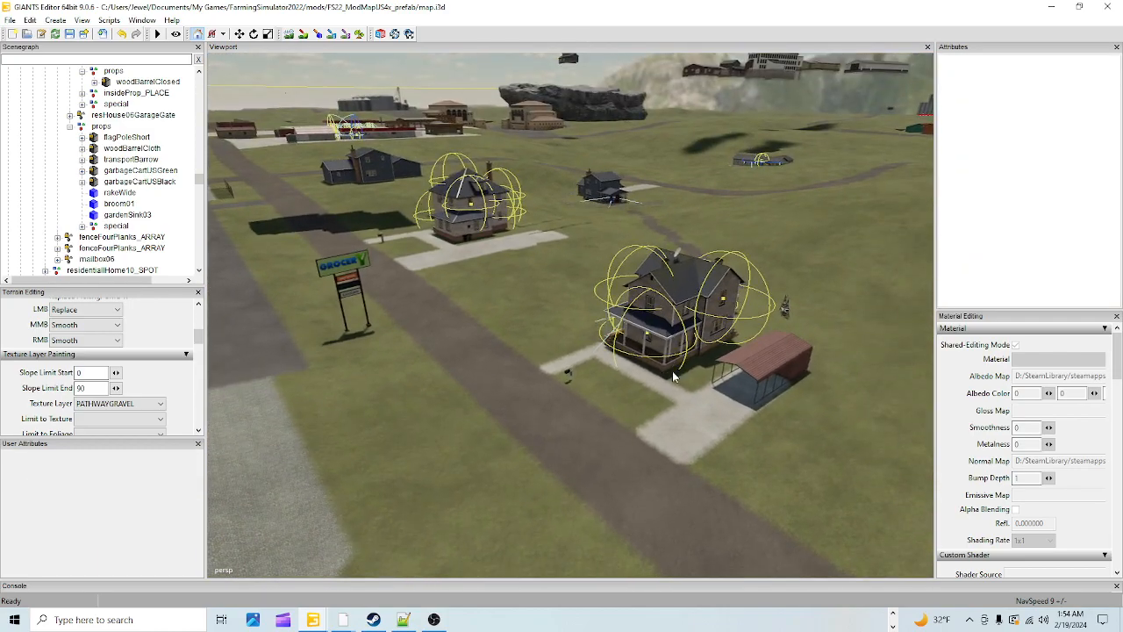
alt+drag(672, 370, 675, 384)
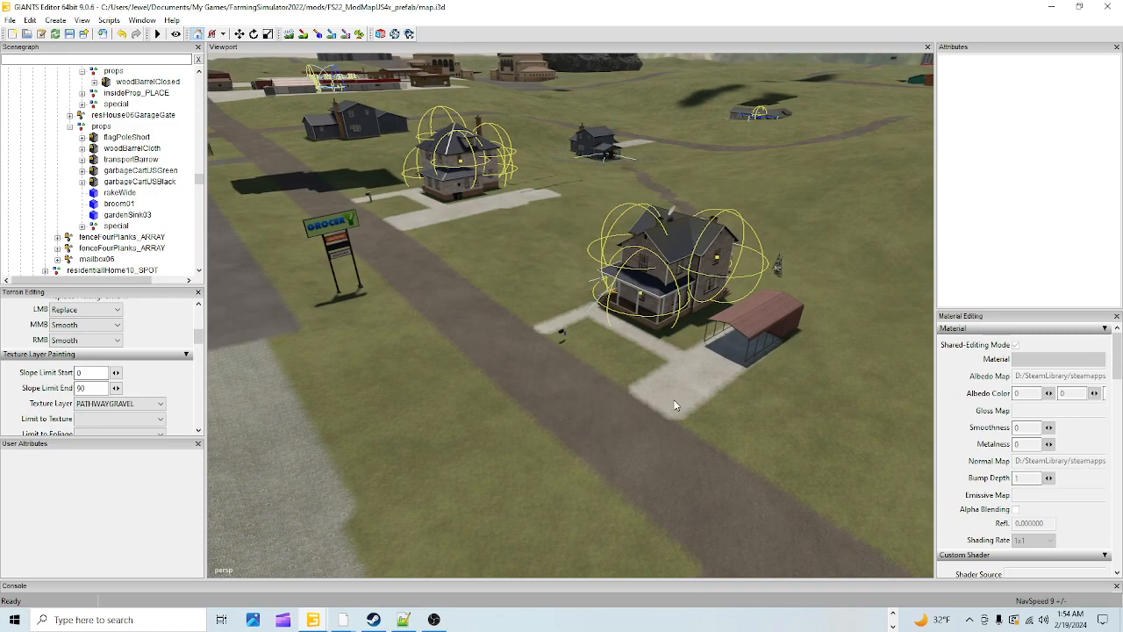
scroll(703, 377, down, 2)
mouse_move(783, 415)
alt+mouse_down()
mouse_move(770, 408)
mouse_move(767, 419)
alt+mouse_up()
scroll(771, 407, down, 1)
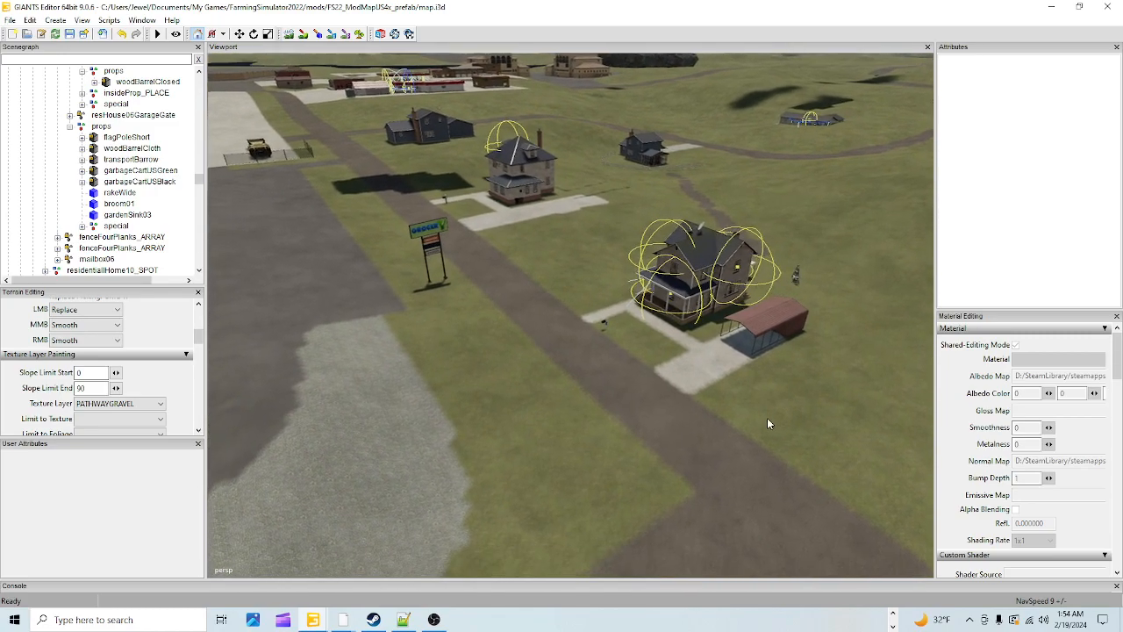